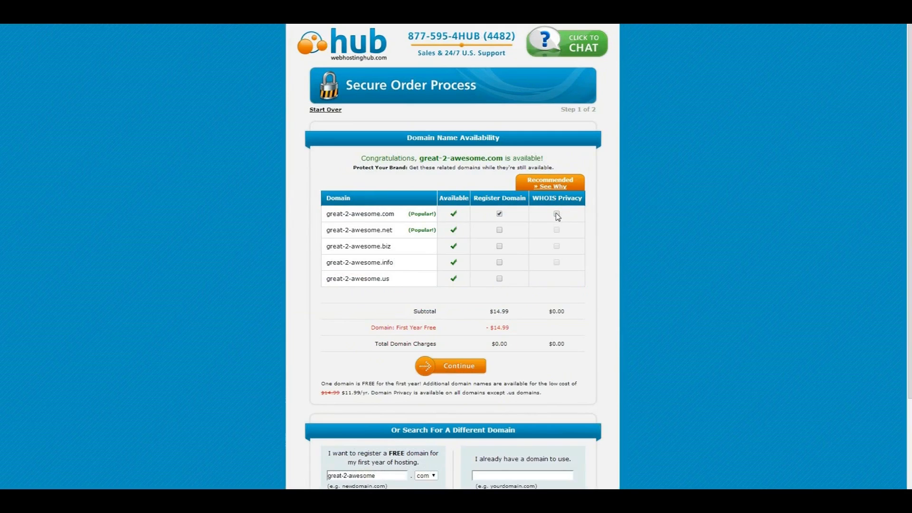
# Step: Continue to the account and payment details, keeping the Spark $4.99/mo 36-month plan selected
pyautogui.click(469, 364)
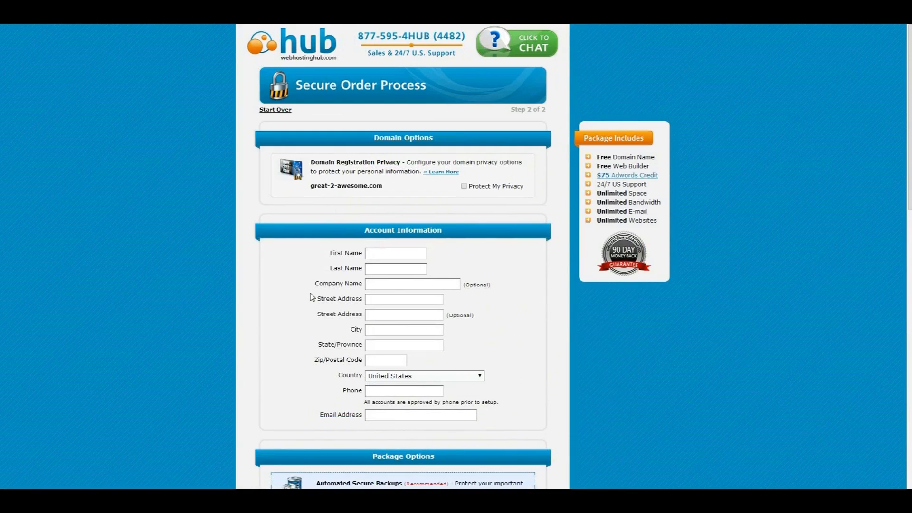
pyautogui.scroll(-3, 300, 311)
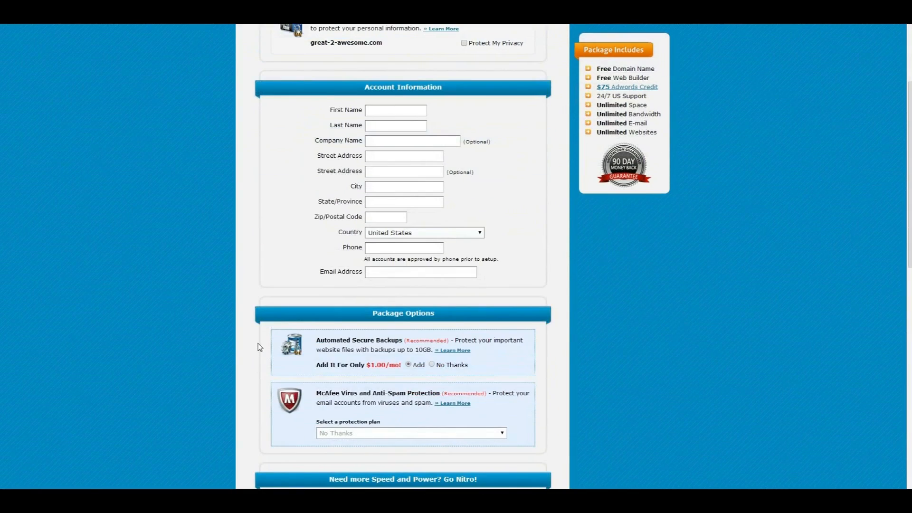
pyautogui.scroll(-3, 260, 347)
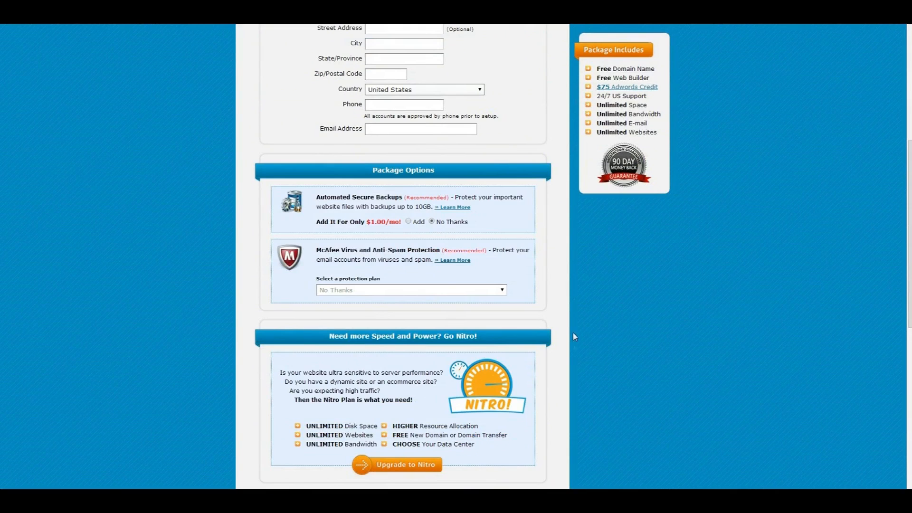
pyautogui.scroll(-8, 573, 346)
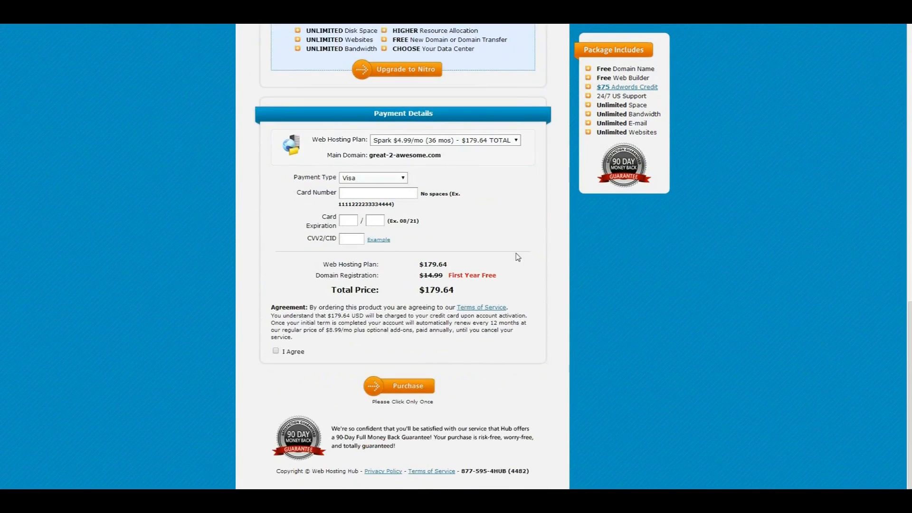
pyautogui.click(496, 141)
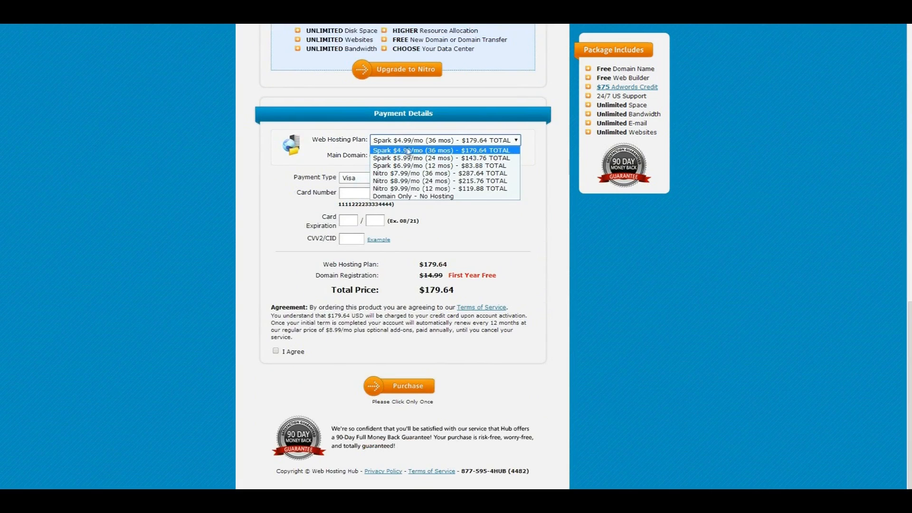
pyautogui.click(415, 151)
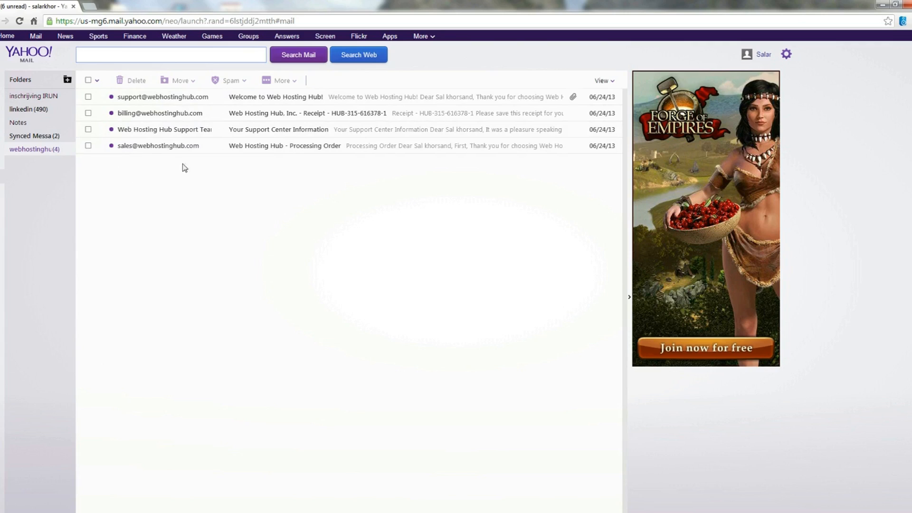
# Step: Open the Welcome to Web Hosting Hub email and follow its link to the AMP login page
pyautogui.click(237, 101)
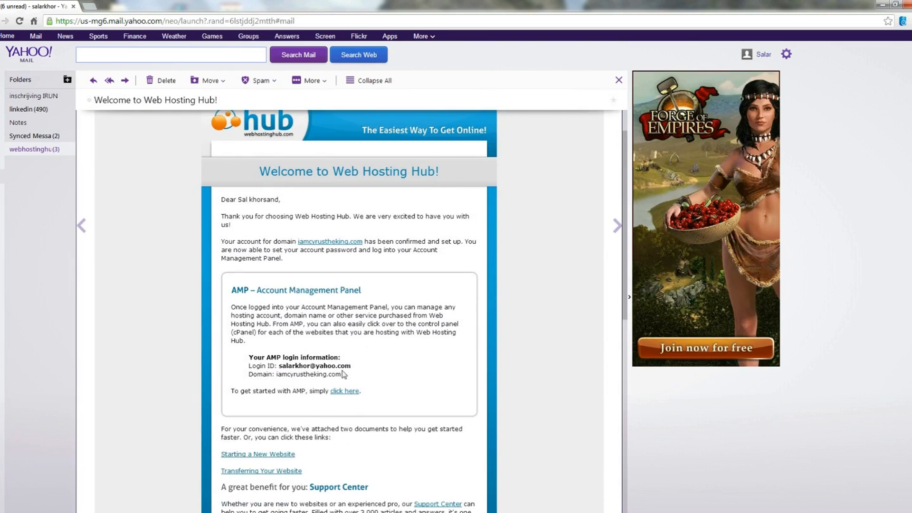
pyautogui.click(342, 393)
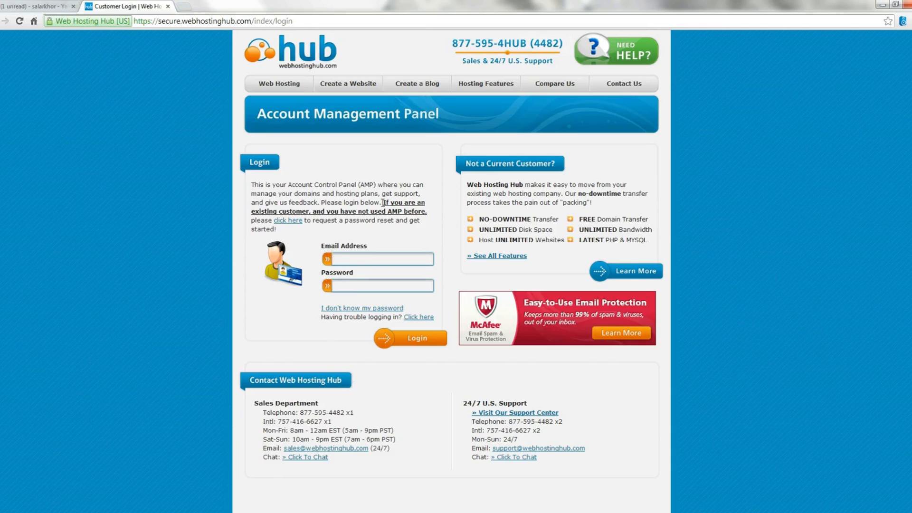
# Step: Log in to the Account Management Panel with the account e-mail and password
pyautogui.moveTo(384, 202); pyautogui.dragTo(423, 210)
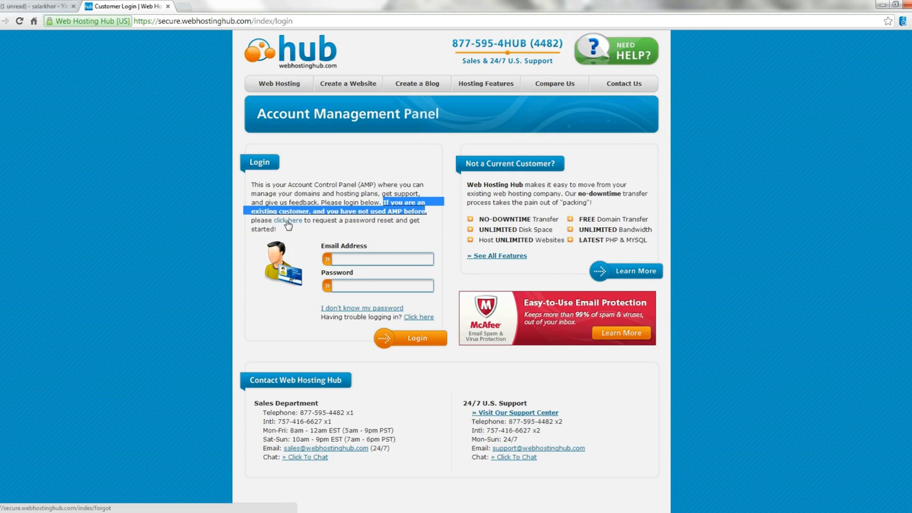
pyautogui.click(352, 259)
pyautogui.press('Tab')
pyautogui.write('***')
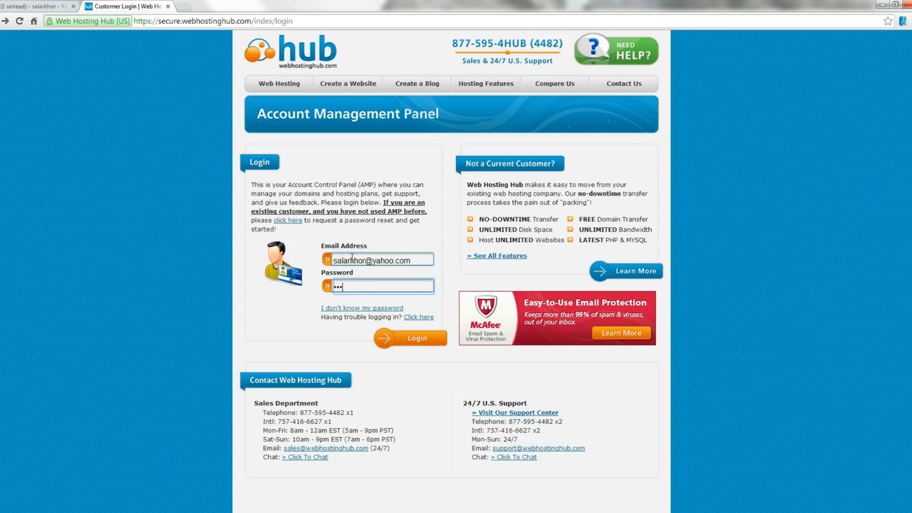
pyautogui.press('Return')
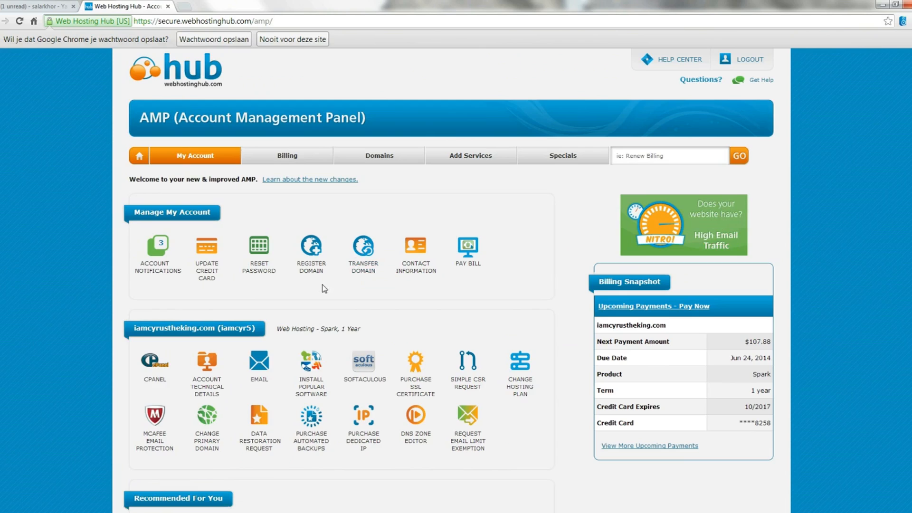
# Step: Open cPanel for the hosting account and sign in with the account password
pyautogui.click(152, 374)
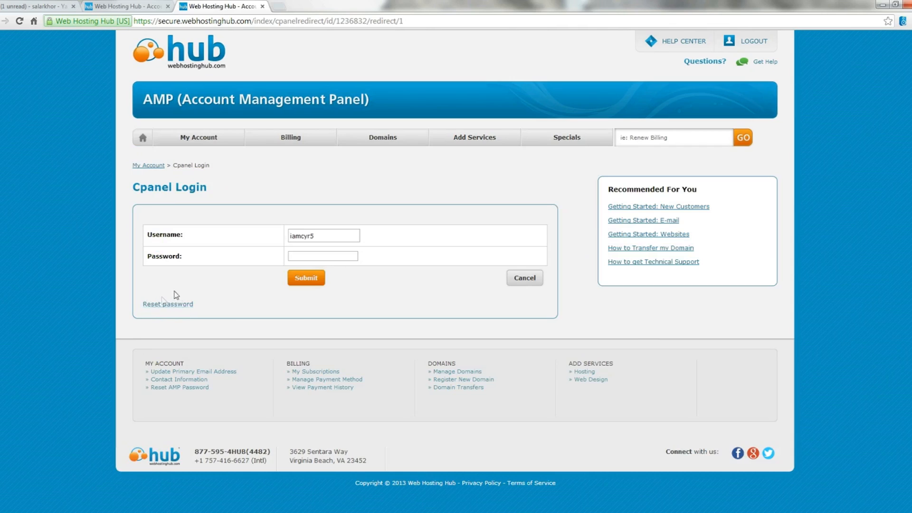
pyautogui.click(315, 257)
pyautogui.press('Return')
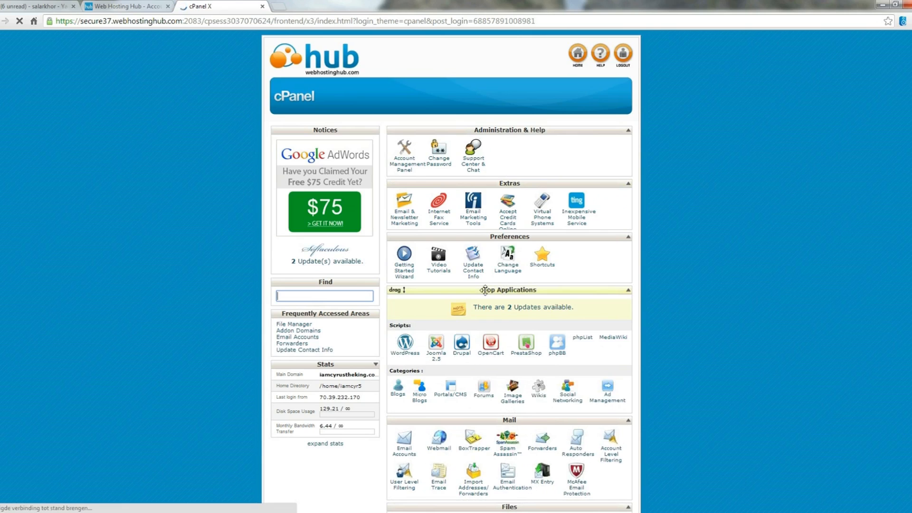
# Step: Open the Softaculous WordPress installer and choose great-2-awesome.com as the install domain
pyautogui.click(403, 349)
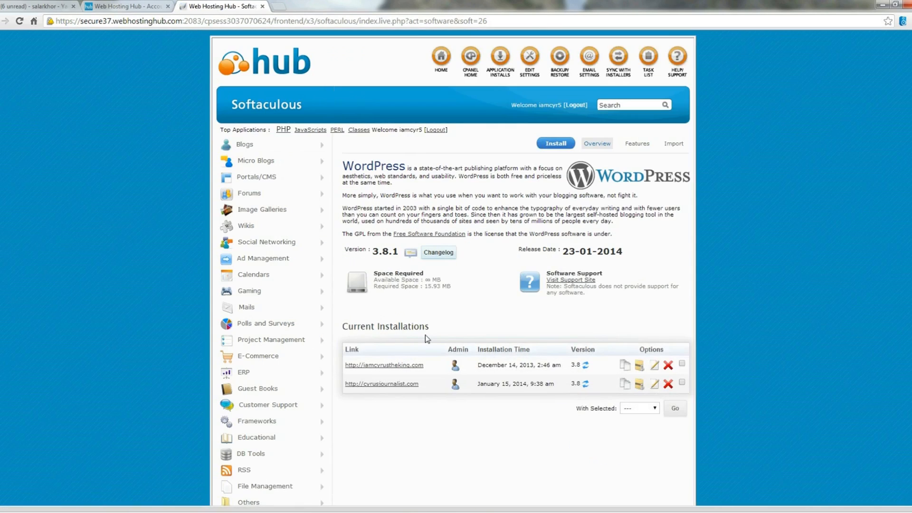
pyautogui.click(555, 144)
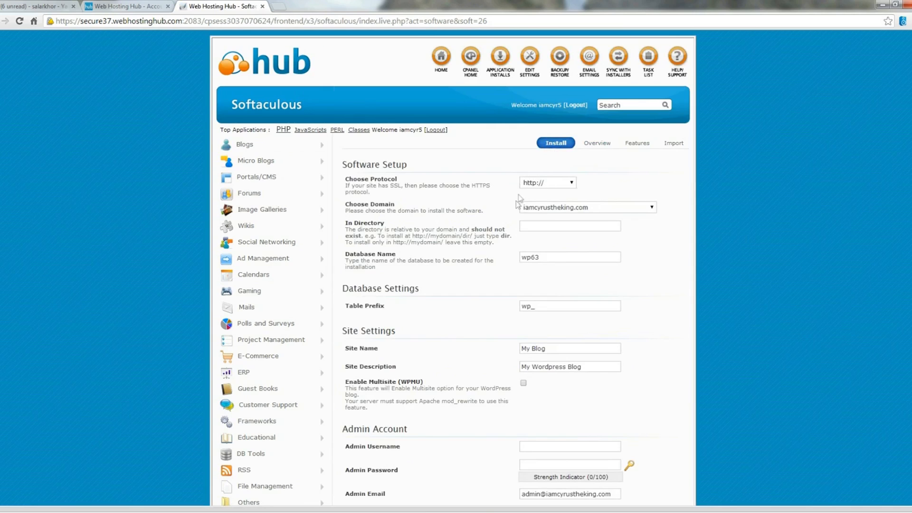
pyautogui.click(547, 212)
pyautogui.click(547, 231)
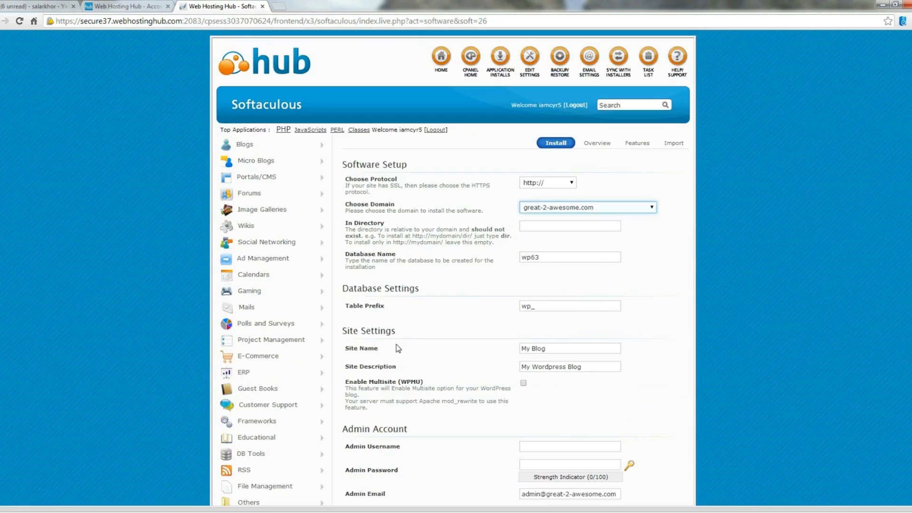
pyautogui.scroll(-2, 398, 348)
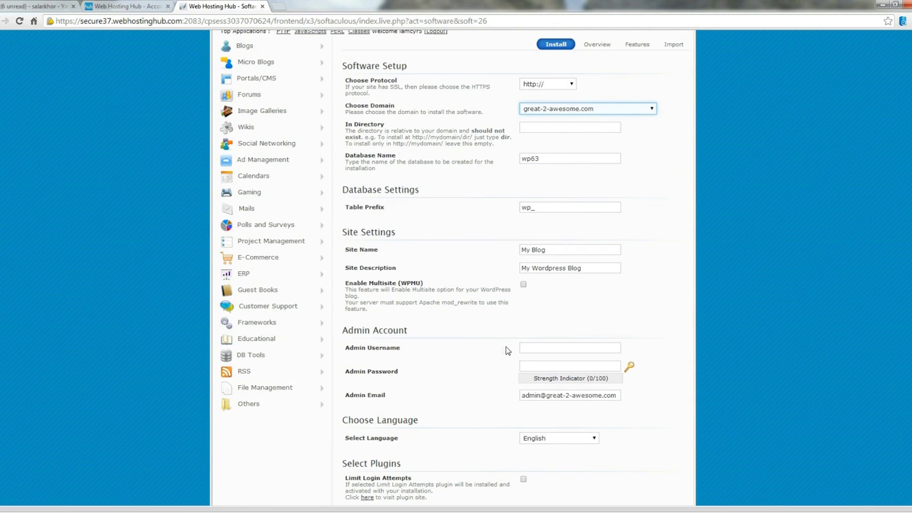
# Step: Enter admin username 'admin', an admin password and the owner's e-mail, then install WordPress
pyautogui.click(546, 348)
pyautogui.write('admin')
pyautogui.click(571, 367)
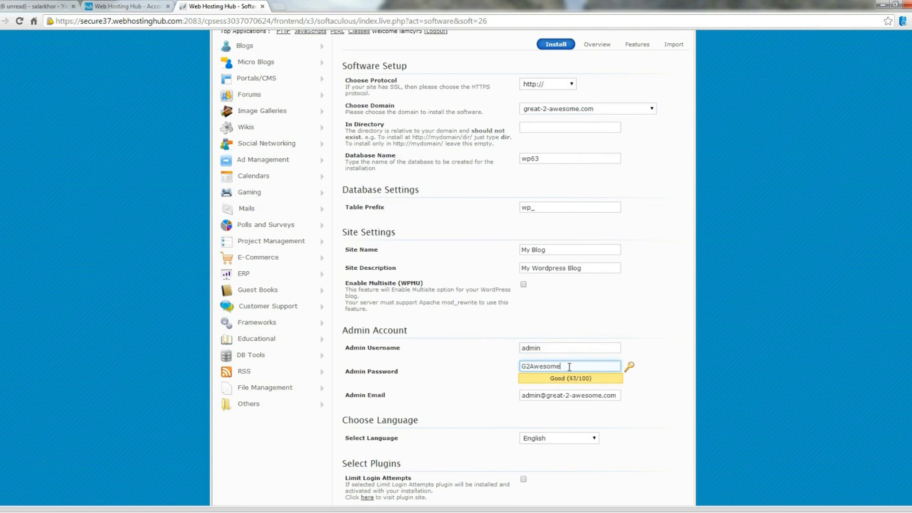
pyautogui.doubleClick(536, 394)
pyautogui.tripleClick(536, 394)
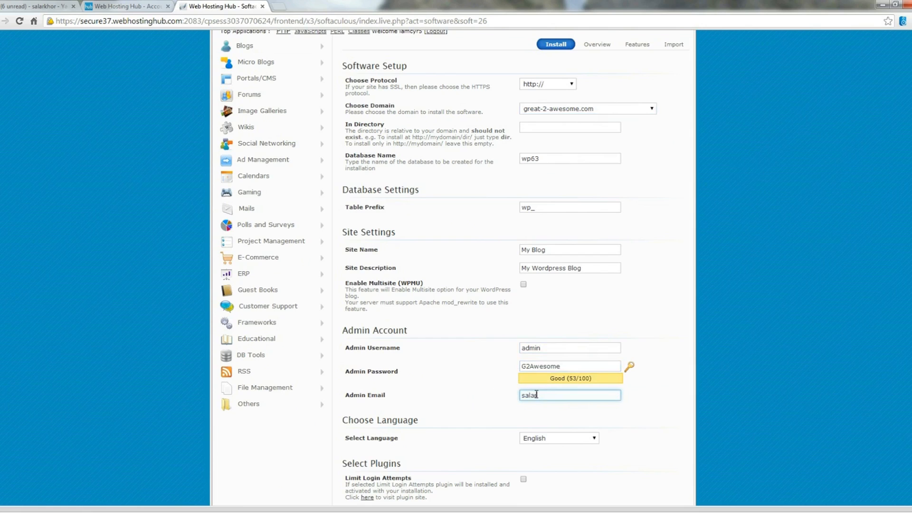
pyautogui.click(463, 410)
pyautogui.scroll(-3, 462, 411)
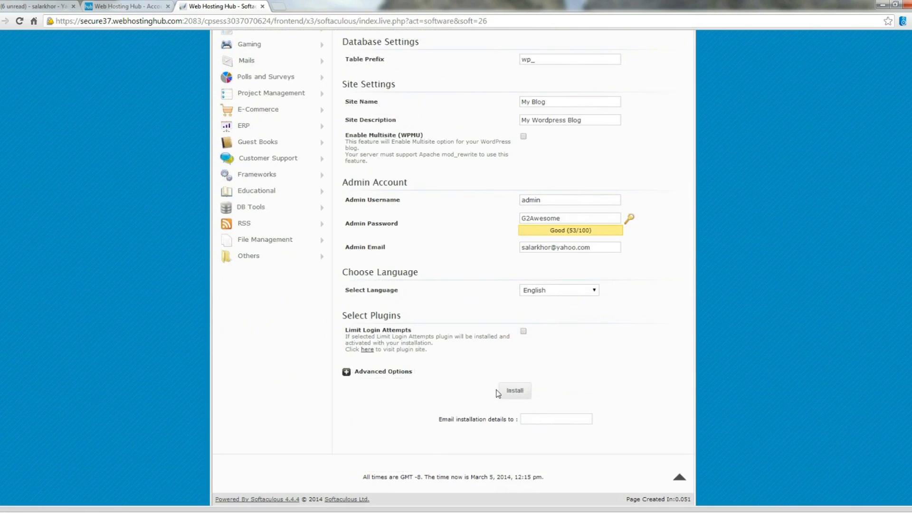
pyautogui.click(514, 391)
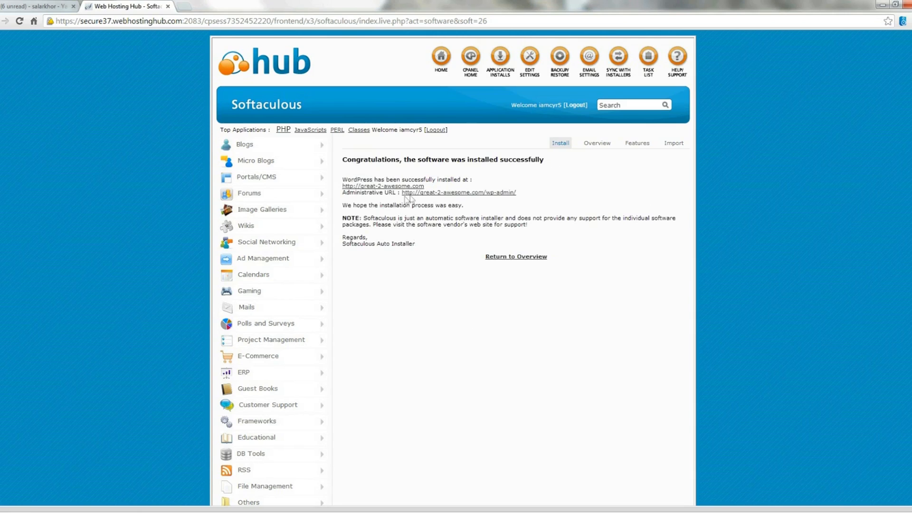
# Step: Open the site's wp-admin URL and log in as admin with the site password
pyautogui.moveTo(520, 193); pyautogui.dragTo(489, 199)
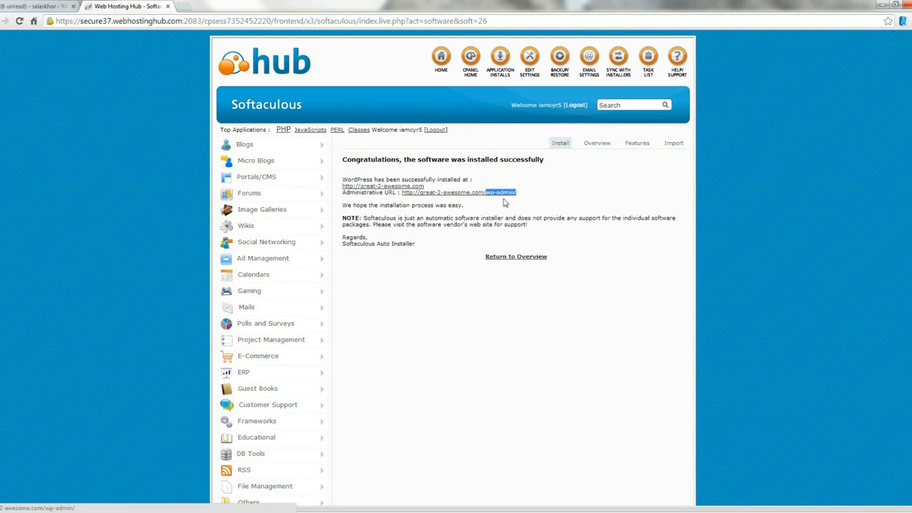
pyautogui.click(497, 199)
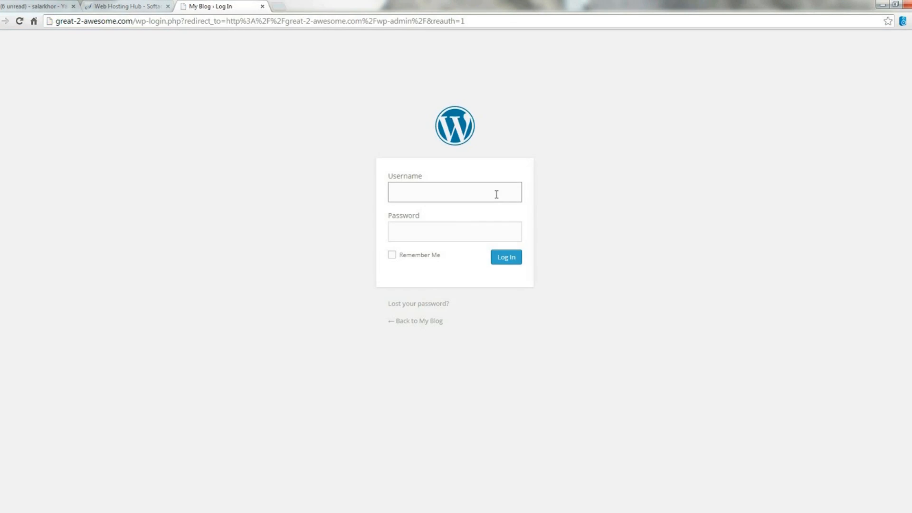
pyautogui.write('admin')
pyautogui.press('Tab')
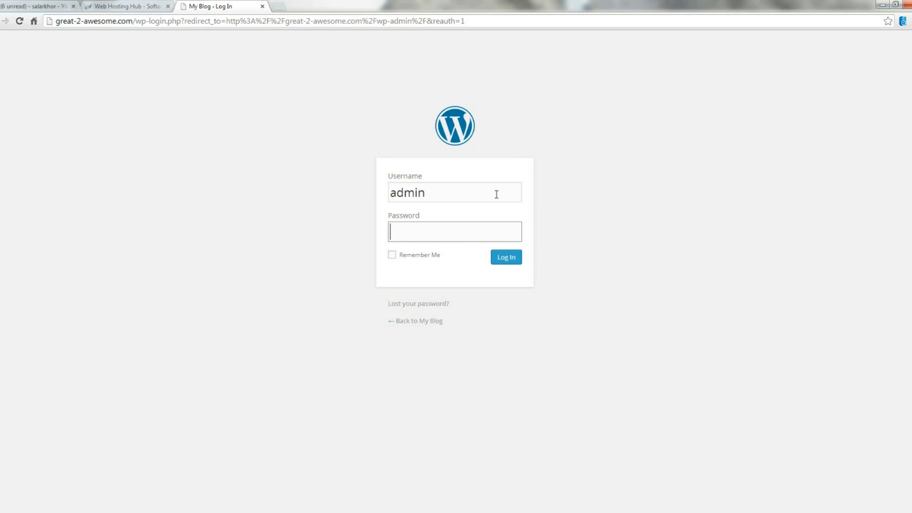
pyautogui.write('•••••••••')
pyautogui.press('Return')
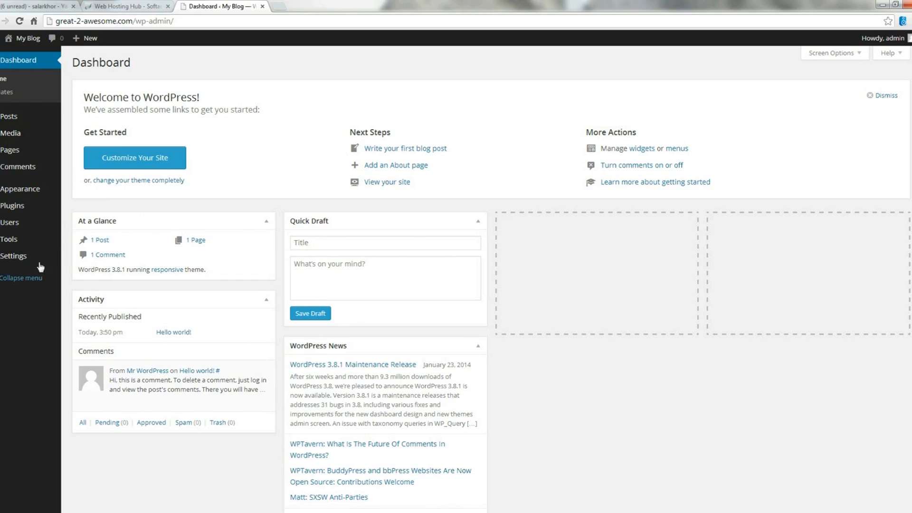
# Step: Review Settings > General, then go to Appearance > Themes > Add New
pyautogui.moveTo(5, 259)
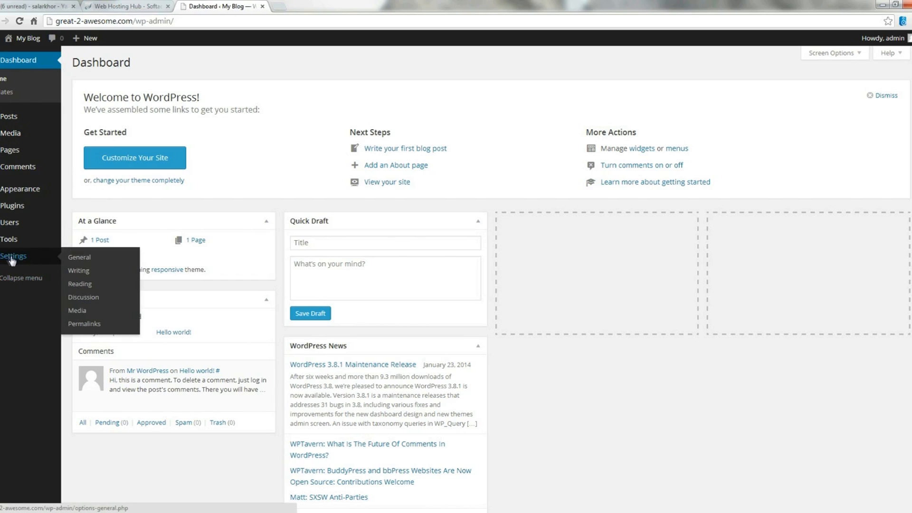
pyautogui.click(79, 258)
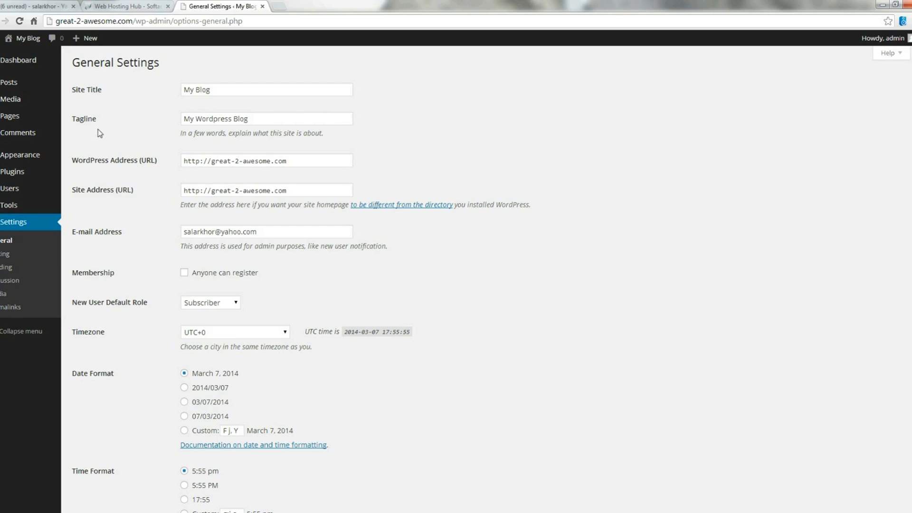
pyautogui.click(66, 158)
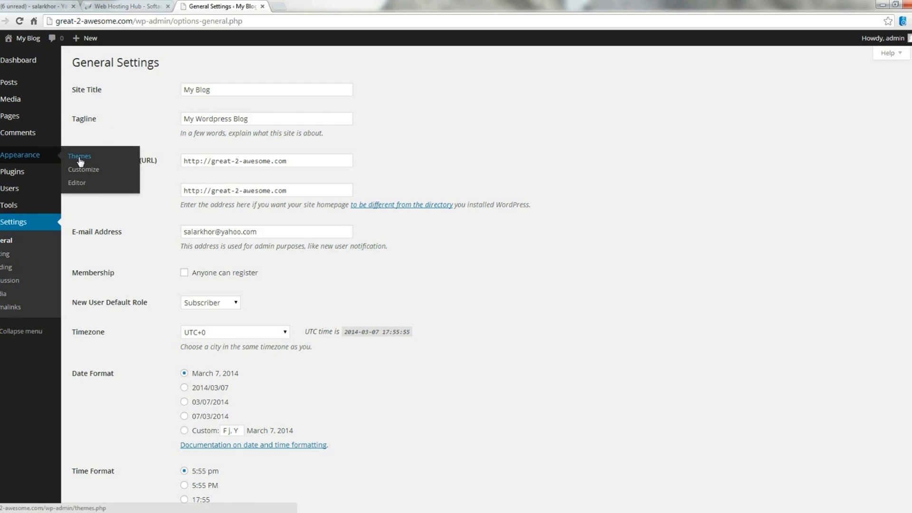
pyautogui.click(164, 82)
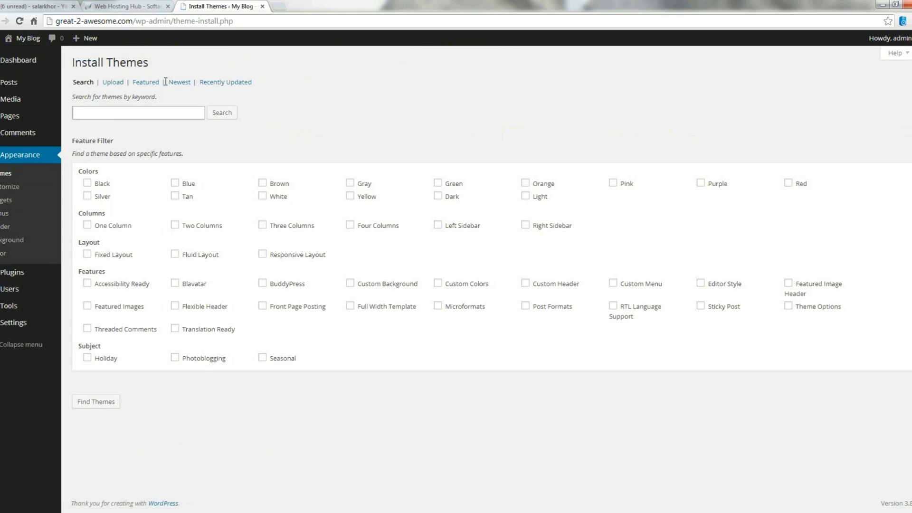
# Step: Search for 'responsive', then install and activate the Responsive theme
pyautogui.write('responsive')
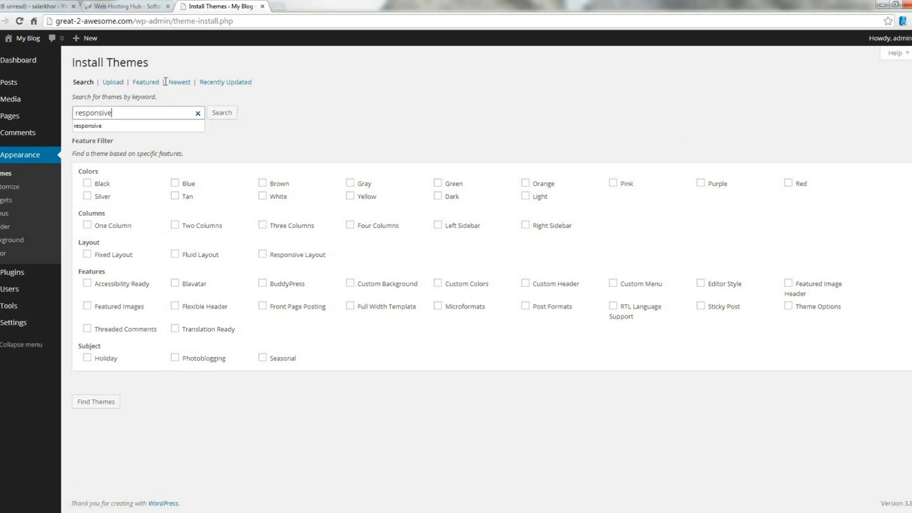
pyautogui.press('Return')
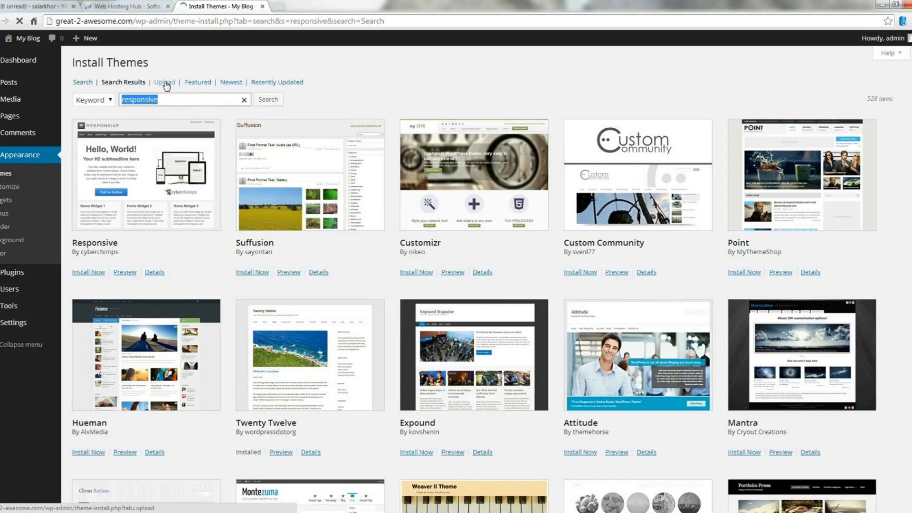
pyautogui.click(82, 275)
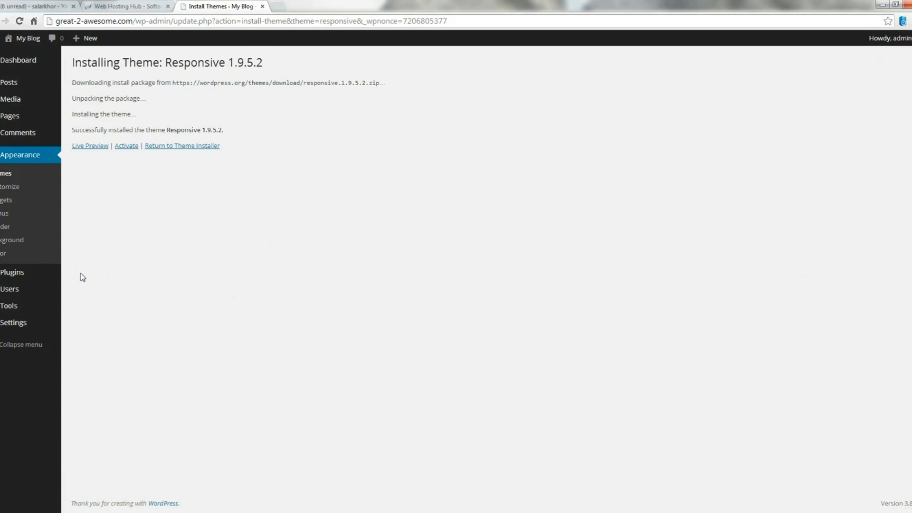
pyautogui.click(134, 147)
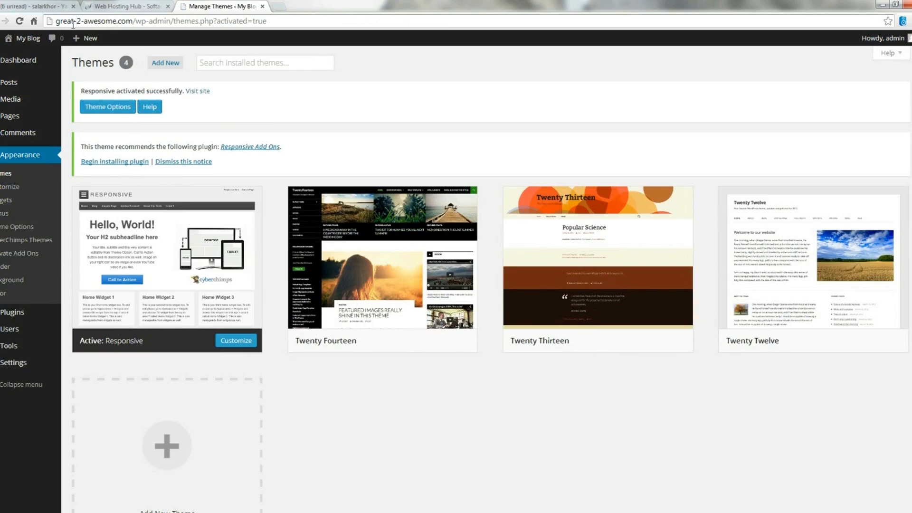
# Step: Open the live site from My Blog > Visit Site in a new tab and view it
pyautogui.moveTo(29, 38)
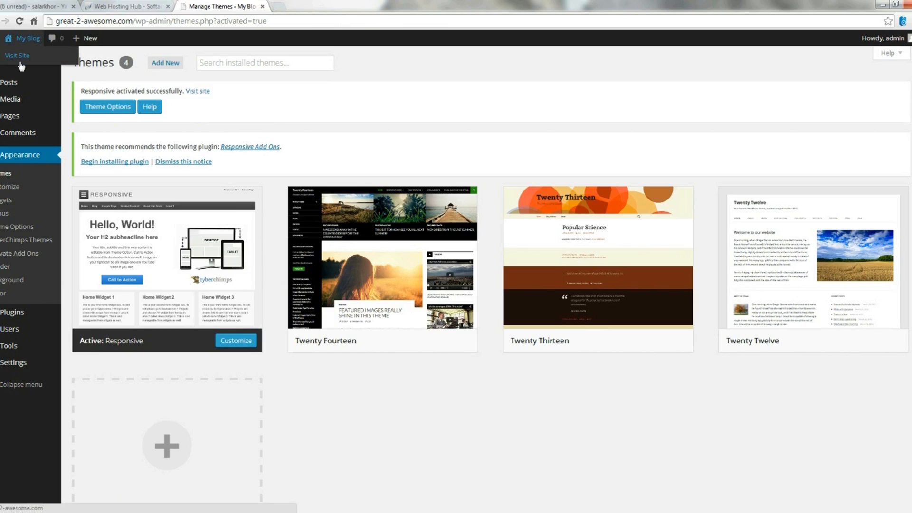
pyautogui.middleClick(20, 57)
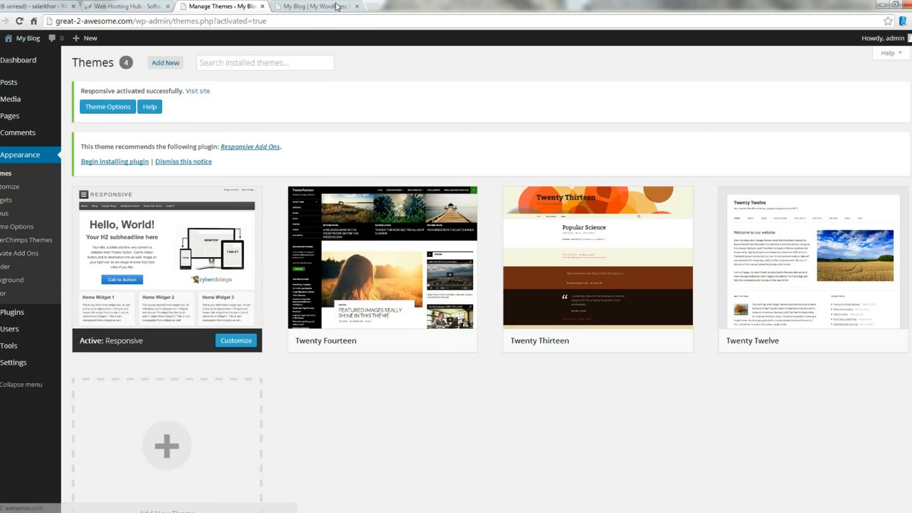
pyautogui.click(314, 6)
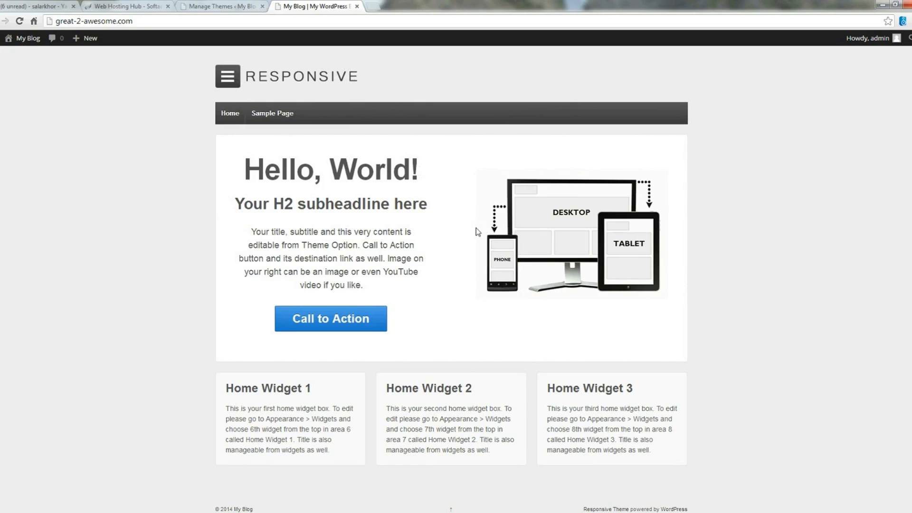
# Step: Re-maximize the browser window and close the mail and hosting control panel tabs
pyautogui.doubleClick(473, 8)
pyautogui.moveTo(216, 230); pyautogui.dragTo(418, 250)
pyautogui.moveTo(717, 210); pyautogui.dragTo(730, 411)
pyautogui.click(692, 22)
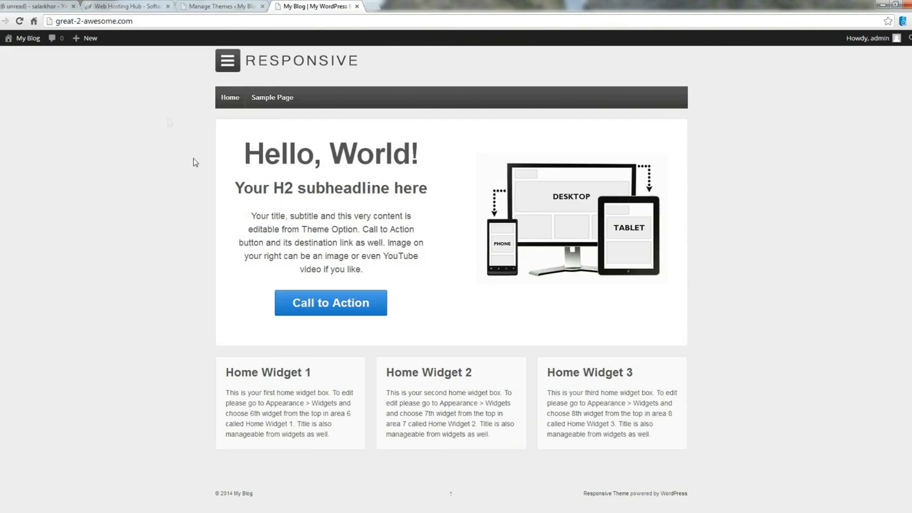
pyautogui.click(74, 6)
pyautogui.click(74, 6)
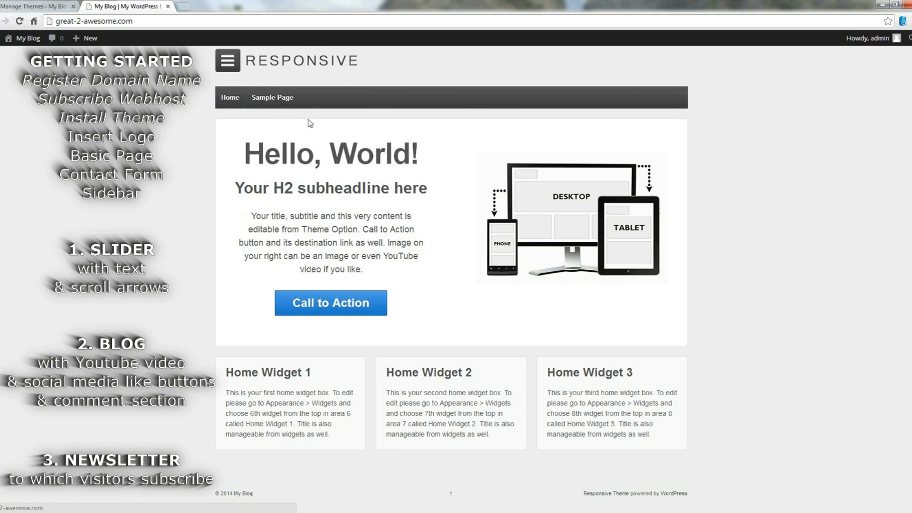
# Step: View the site's Sample Page, return home, then open the Responsive Theme Options in admin
pyautogui.click(285, 104)
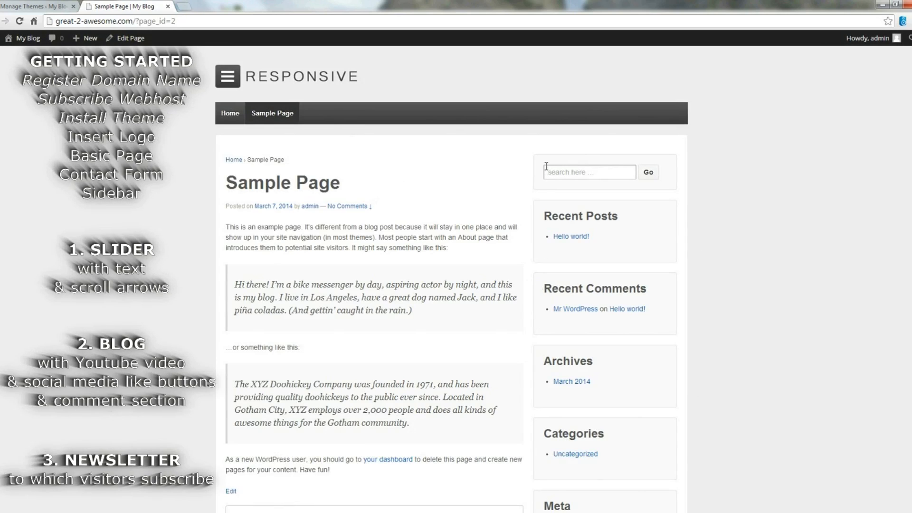
pyautogui.click(0, 21)
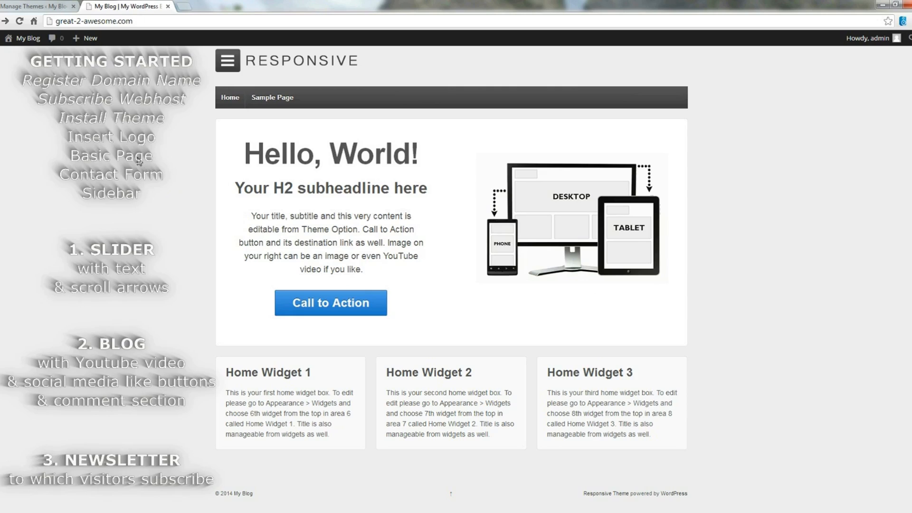
pyautogui.click(26, 8)
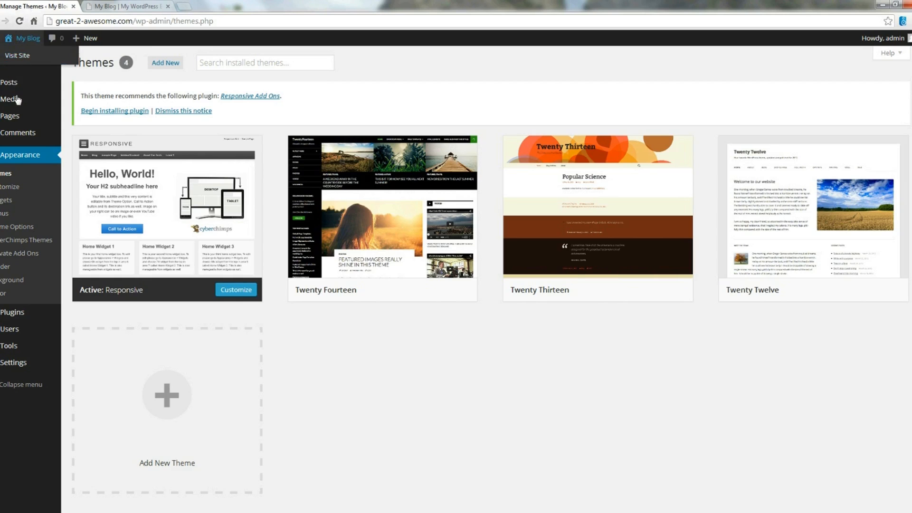
pyautogui.click(16, 227)
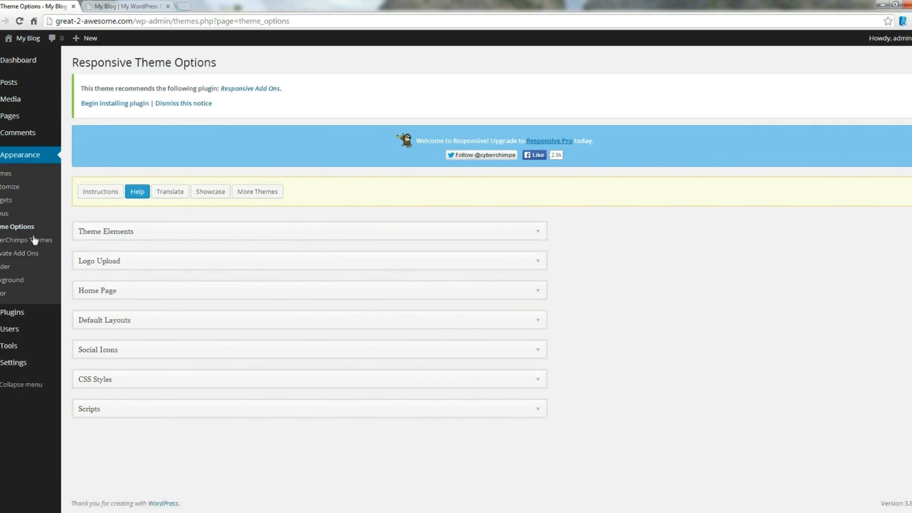
# Step: Expand the Logo Upload section of Responsive Theme Options
pyautogui.click(99, 260)
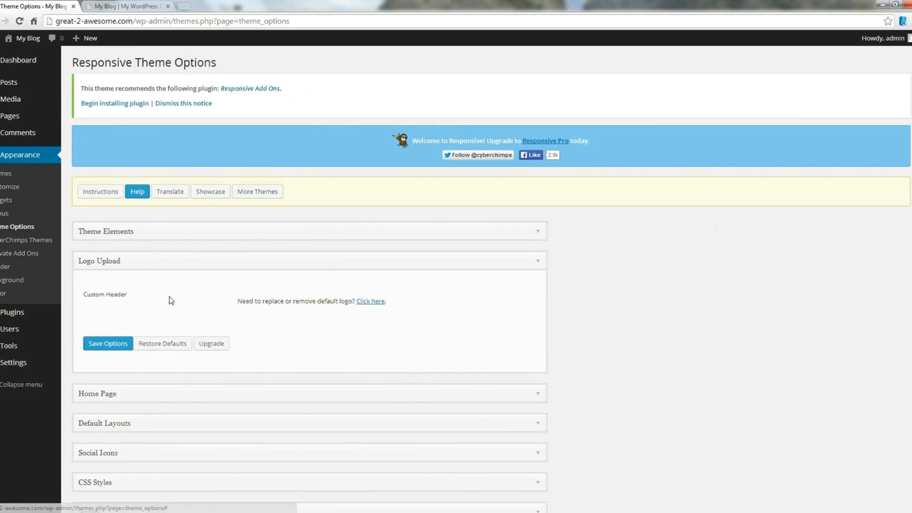
# Step: Upload Logo.png as the header image, skip cropping, publish it as is and save
pyautogui.click(370, 302)
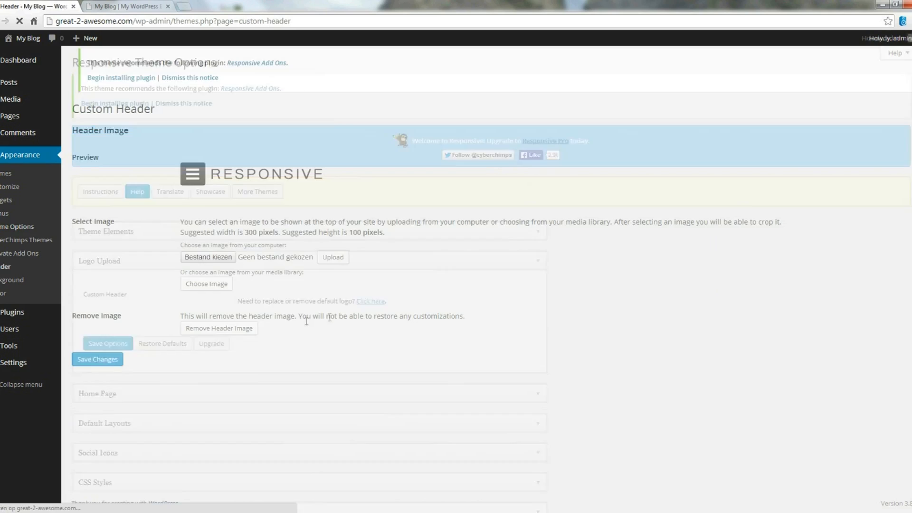
pyautogui.click(222, 259)
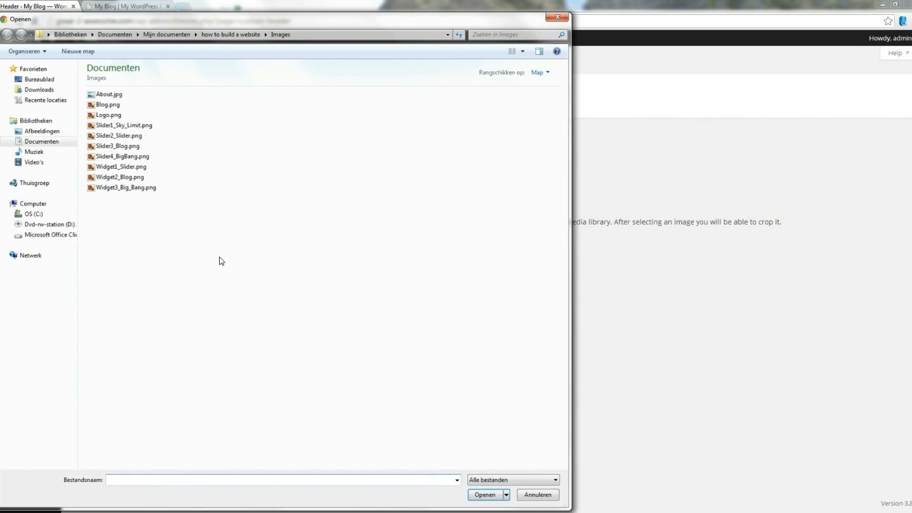
pyautogui.click(114, 118)
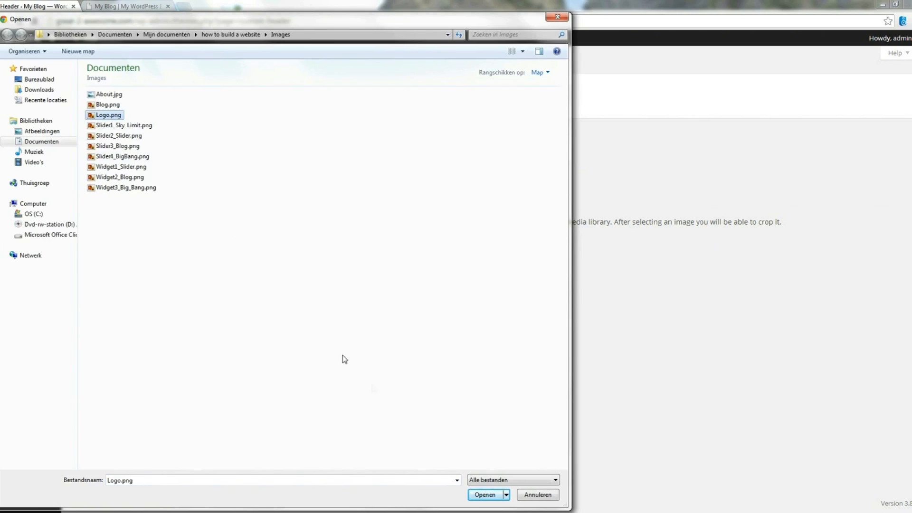
pyautogui.click(485, 495)
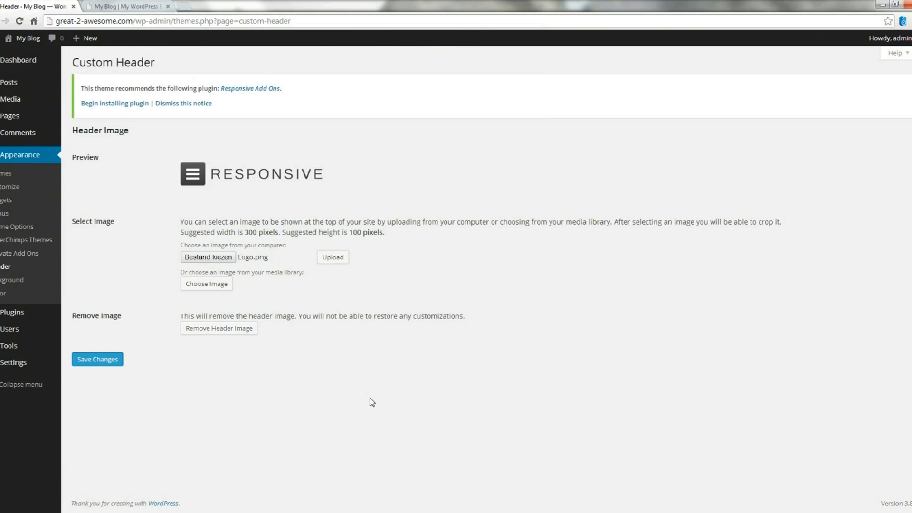
pyautogui.click(333, 258)
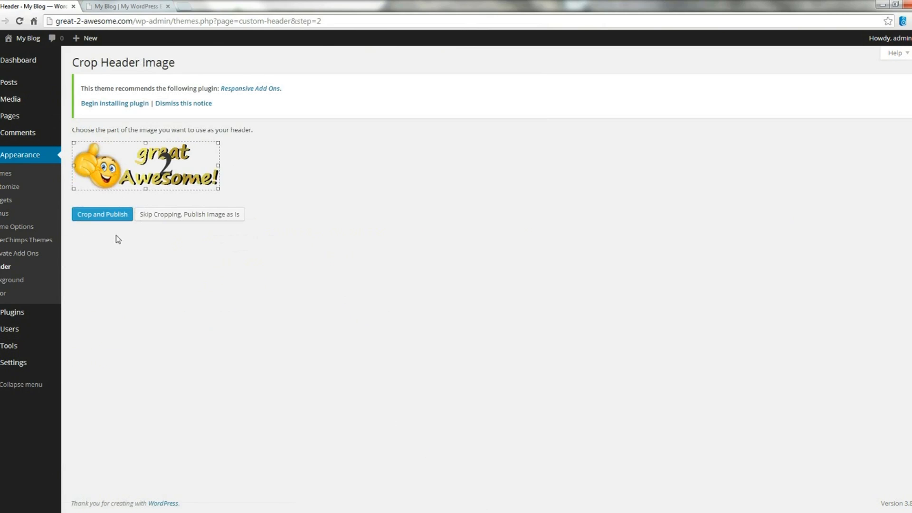
pyautogui.click(171, 218)
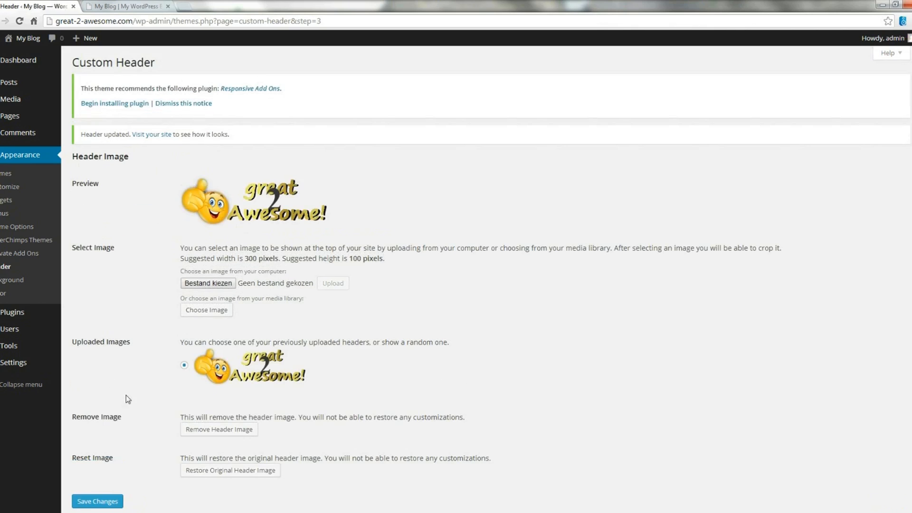
pyautogui.click(104, 504)
# Step: Reload the My Blog front page to check the new smiley header logo
pyautogui.click(137, 6)
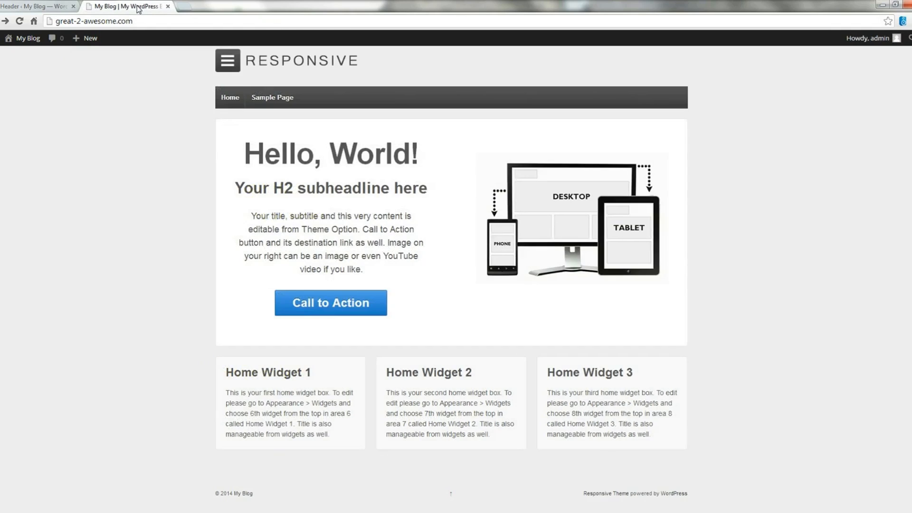
pyautogui.click(20, 21)
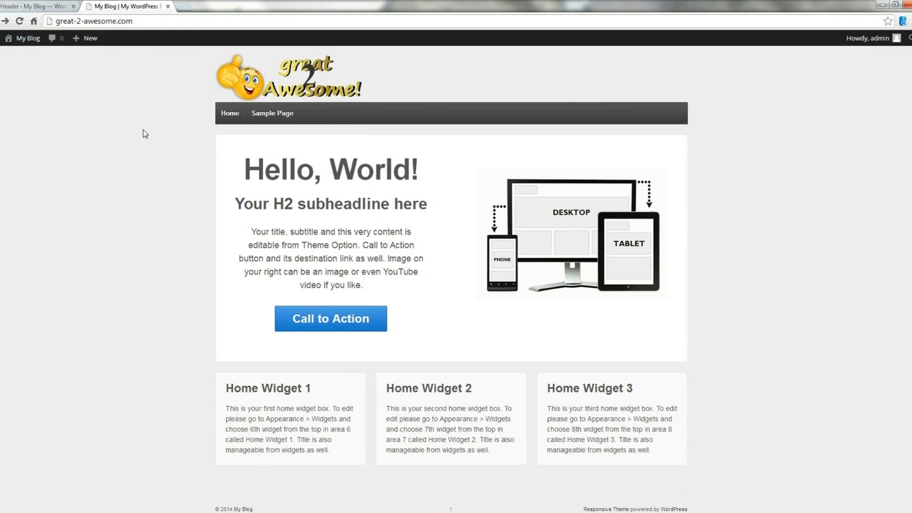
pyautogui.scroll(1, 188, 80)
# Step: Trash the Sample Page from the All Pages list
pyautogui.click(42, 7)
pyautogui.moveTo(17, 118)
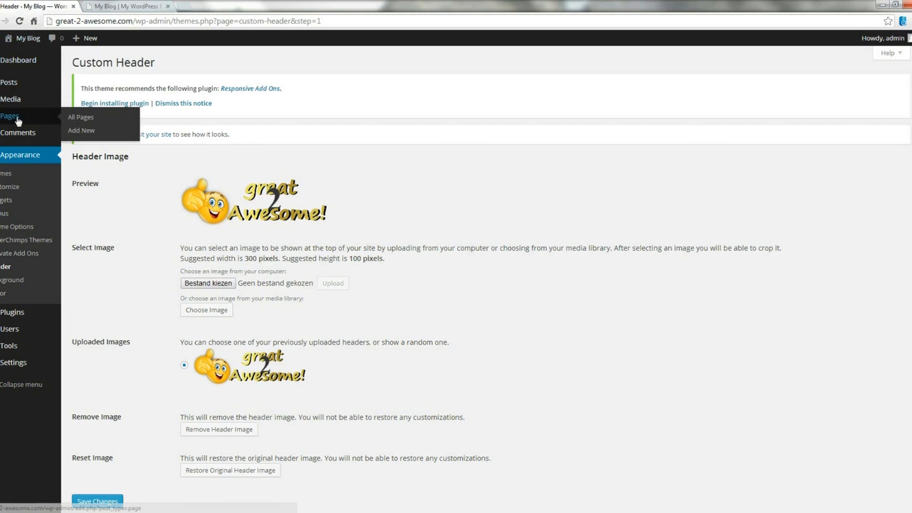
pyautogui.click(88, 121)
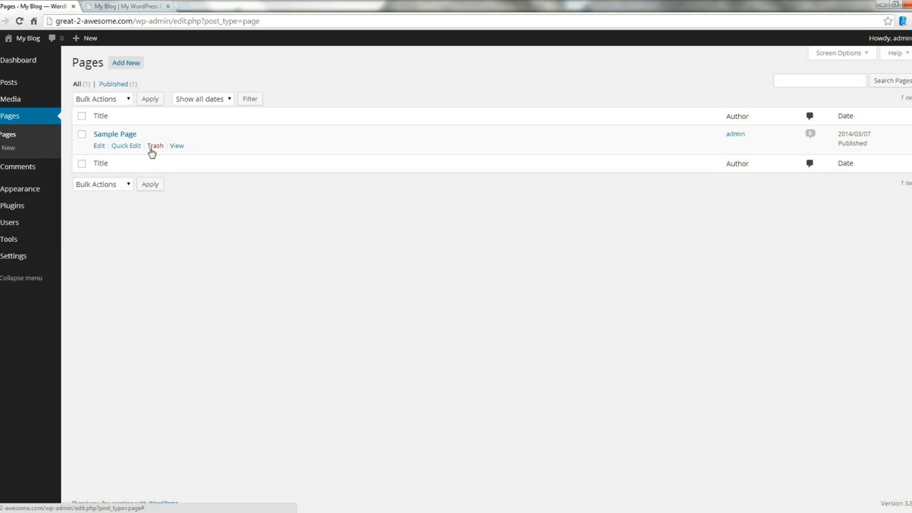
pyautogui.click(156, 149)
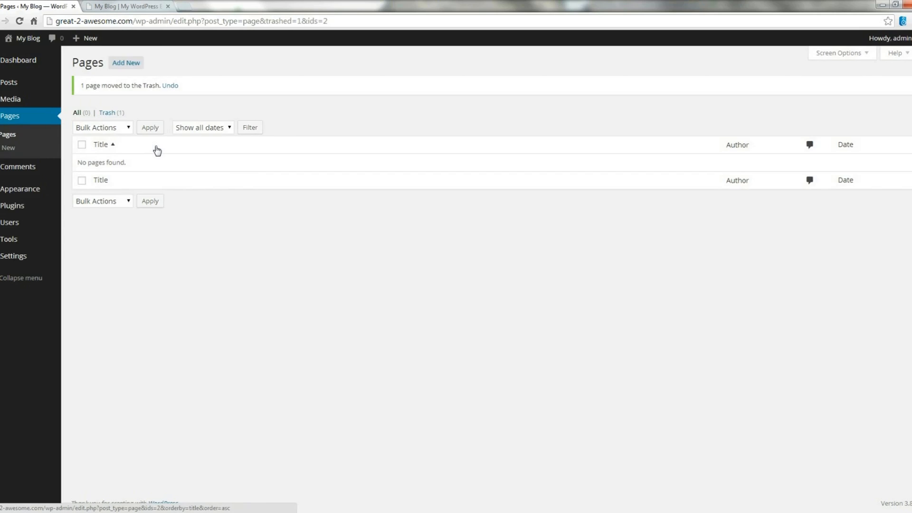
# Step: Create a page titled 'Contact' with comments, trackbacks and pingbacks off, and publish it
pyautogui.click(128, 63)
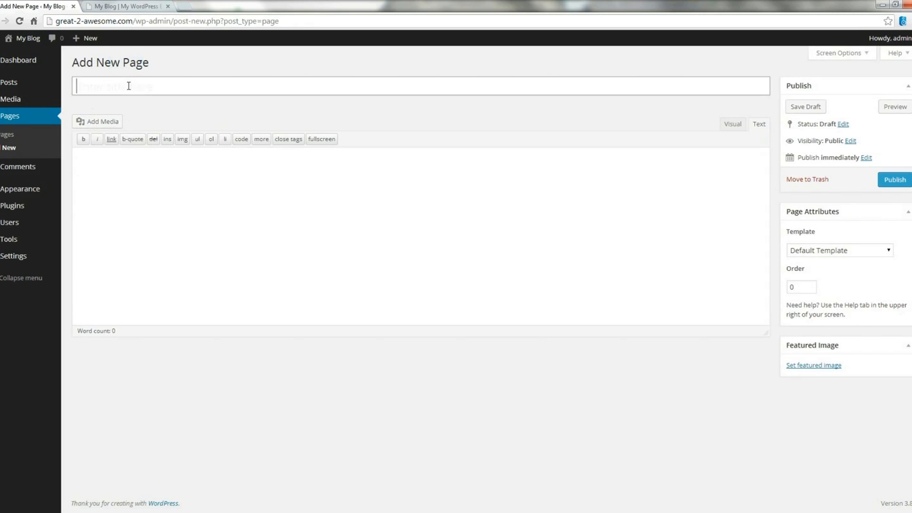
pyautogui.write('Contact')
pyautogui.click(843, 55)
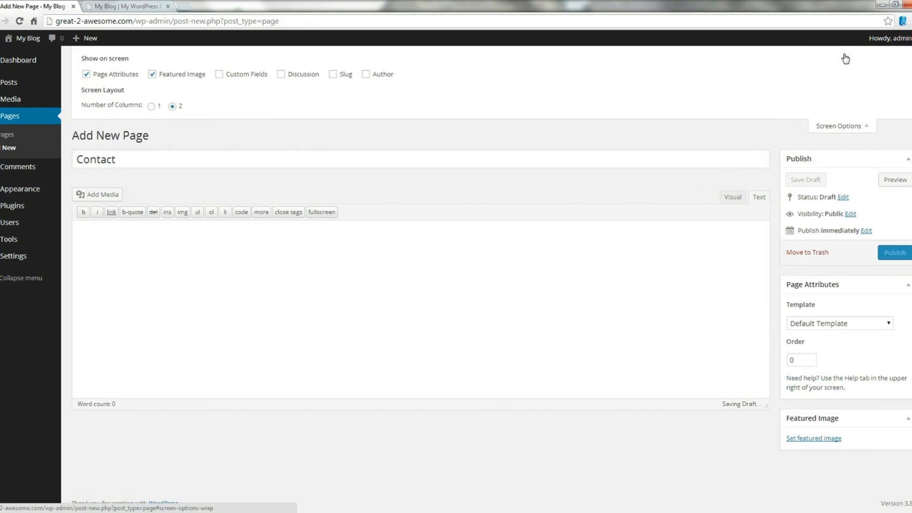
pyautogui.click(280, 75)
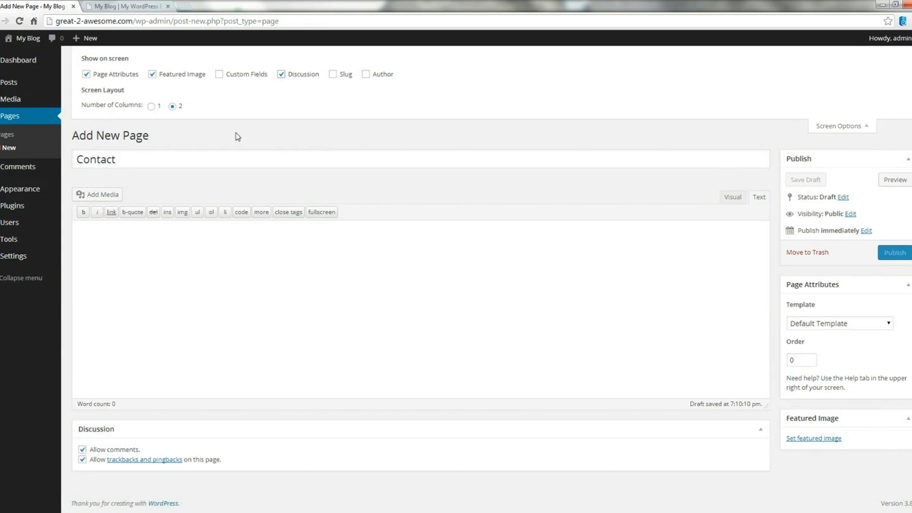
pyautogui.click(82, 450)
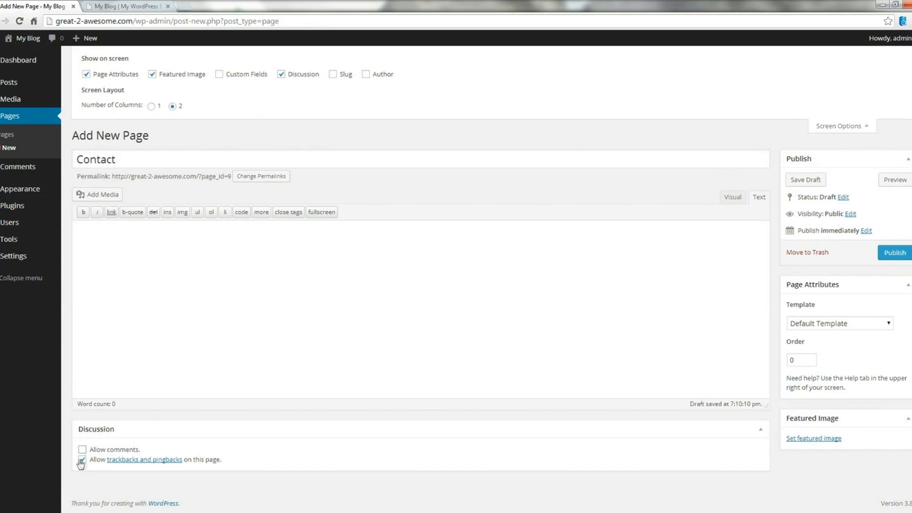
pyautogui.click(82, 459)
pyautogui.click(899, 253)
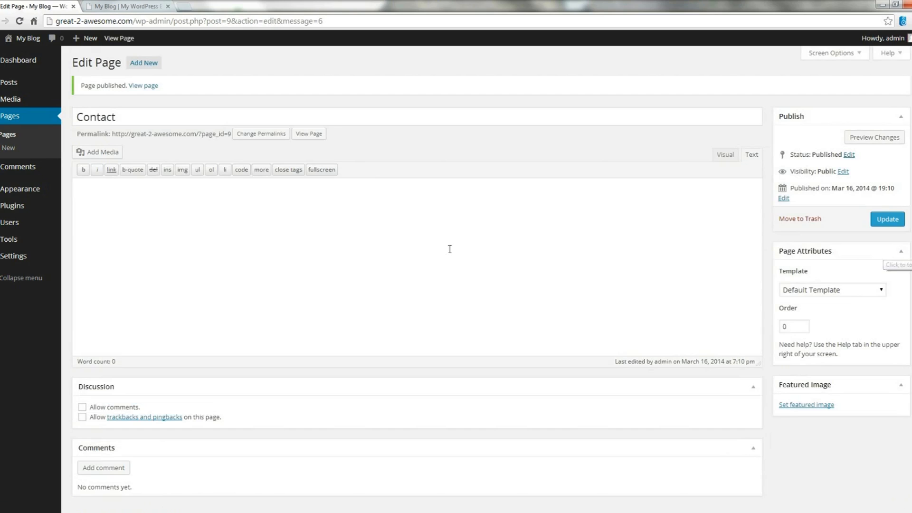
# Step: Create a new page titled 'About' with comments turned off and publish it
pyautogui.click(133, 63)
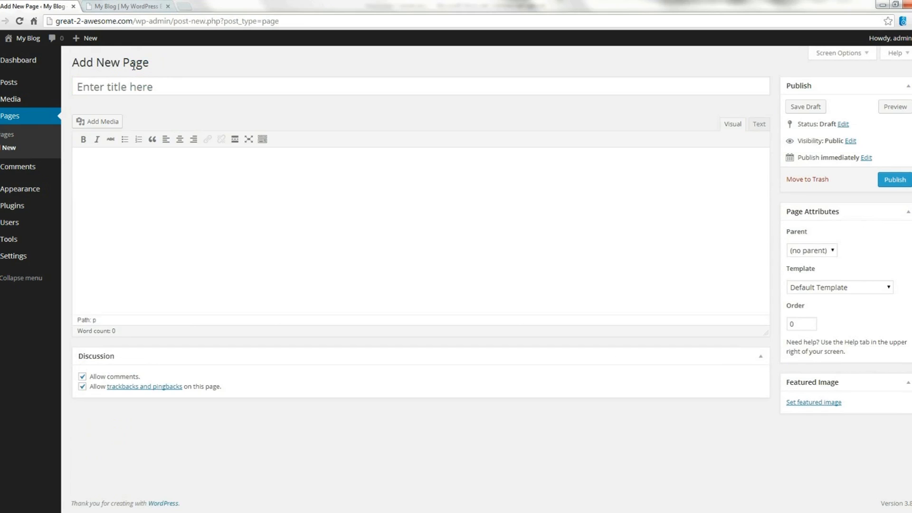
pyautogui.click(135, 88)
pyautogui.write('About')
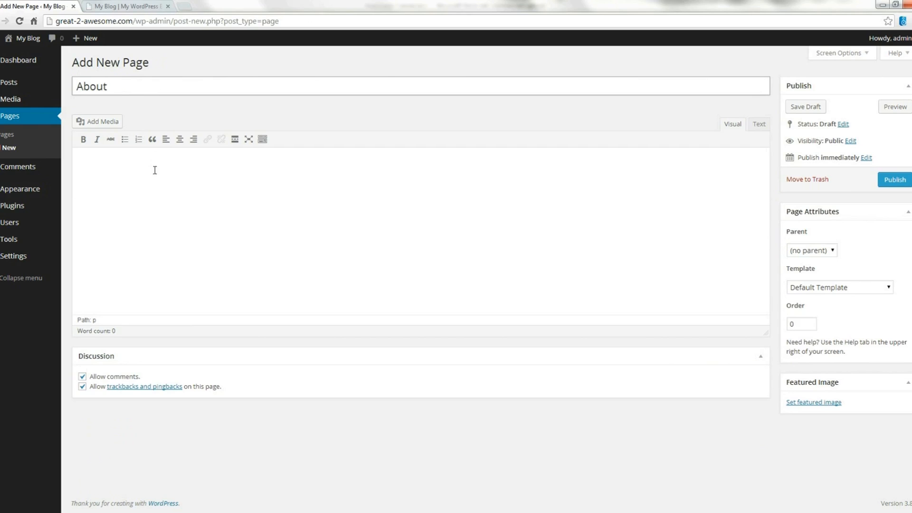
pyautogui.click(85, 380)
pyautogui.click(83, 378)
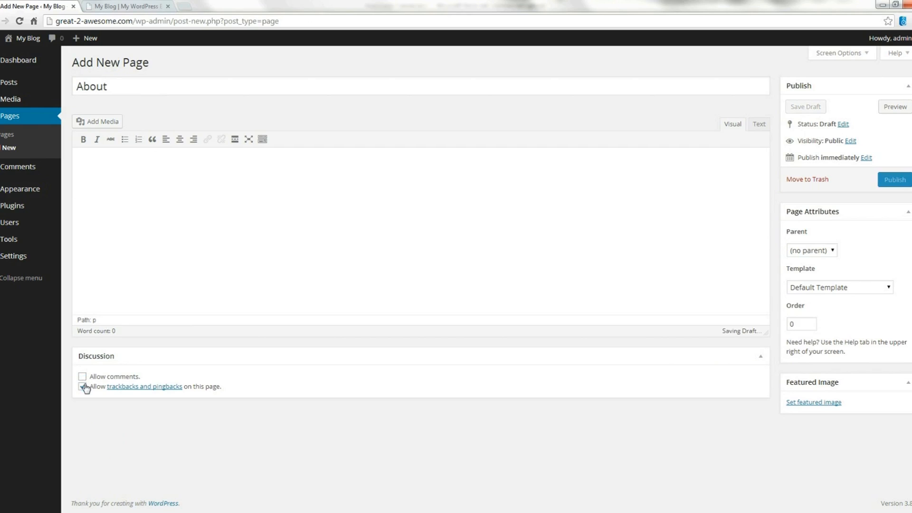
pyautogui.click(892, 183)
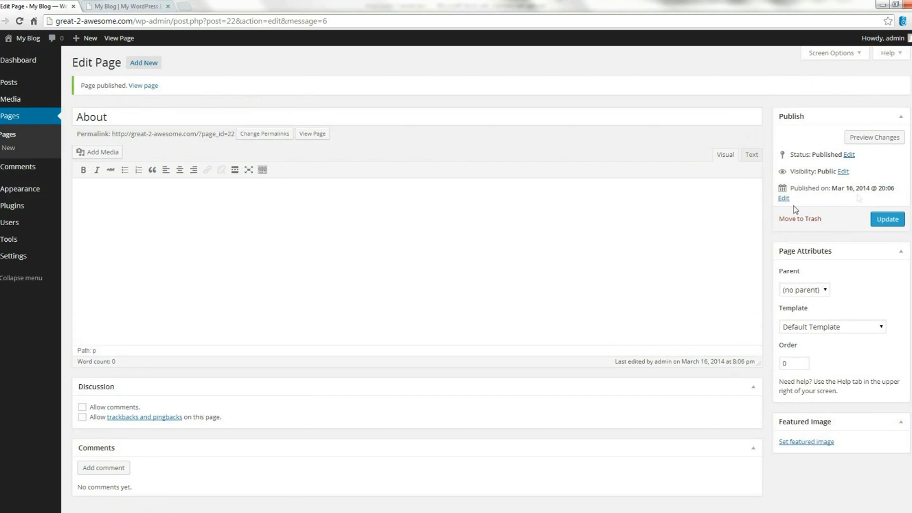
pyautogui.click(124, 5)
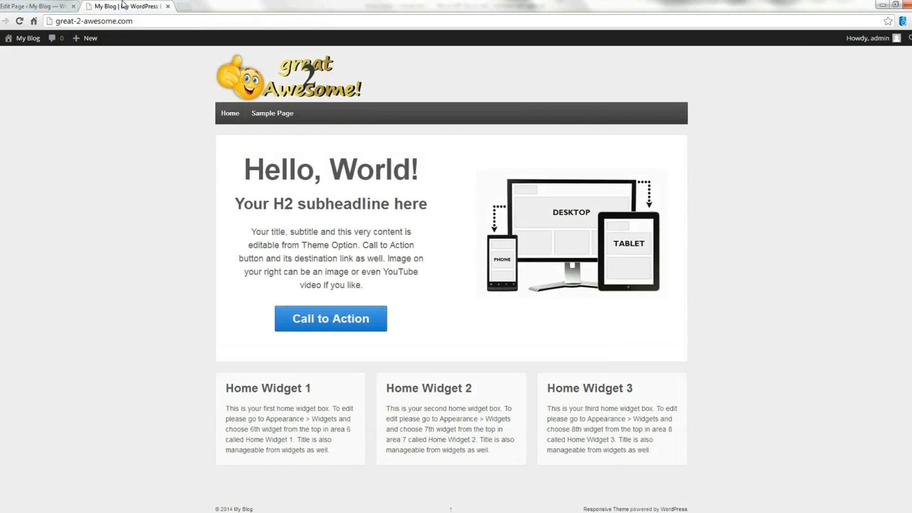
pyautogui.click(20, 22)
pyautogui.click(293, 116)
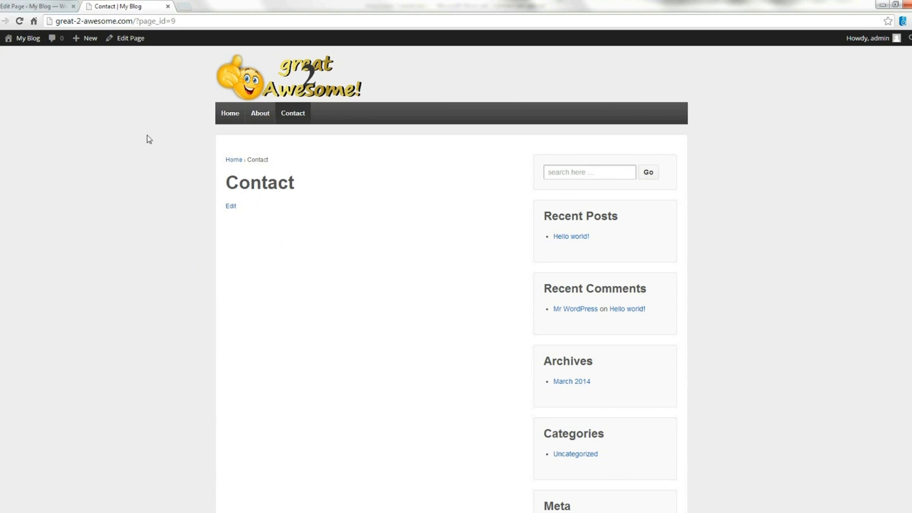
pyautogui.click(32, 7)
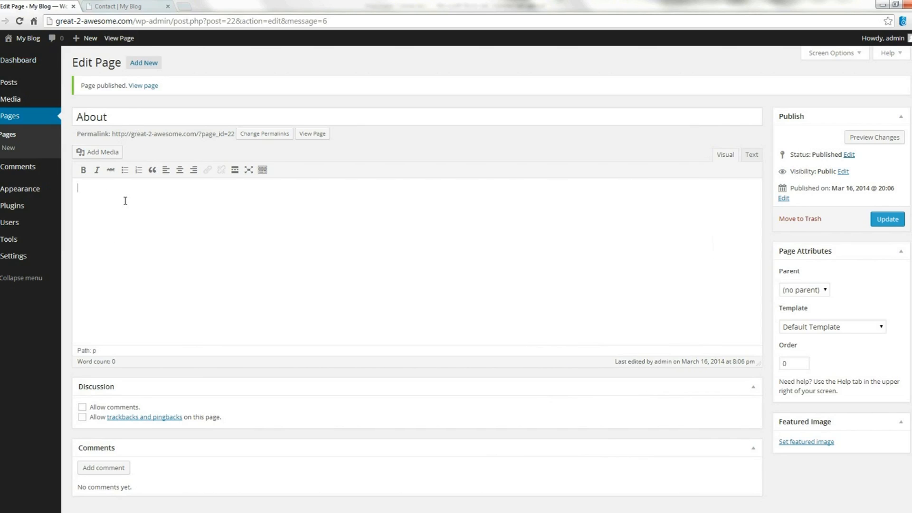
# Step: Paste the four-paragraph About text, update the page, and view About on the live site
pyautogui.write("My name is Sal. My passion is to travel! I have seen many beautiful places, but my to-see-list is so much longer. After long holidays in Asia, Africa and New Zealand, my next destination is Central America! Another hobby of mine is designing websites. The first time I tried to create one, I got fascinated by how easy that is! Now I build websites varying from blogs, news magazines and online stores. The required knowledge is so limited and yet the impact can be so big that I decided to make this short tutorial and help out anyone that is as interested as I am in building a professional website. What follows is dummy text to fill up the space. This is an example page. It's different from a blog post because it will stay in one place and will show up in your site navigation (in most themes). Most people start with an About page that introduces them to potential site visitors. As a new WordPress user, you should go to his dashboard to delete this page and create new pages for your content. You can create as many pages or blogs as you wish. The sky is the limit! Have fun!")
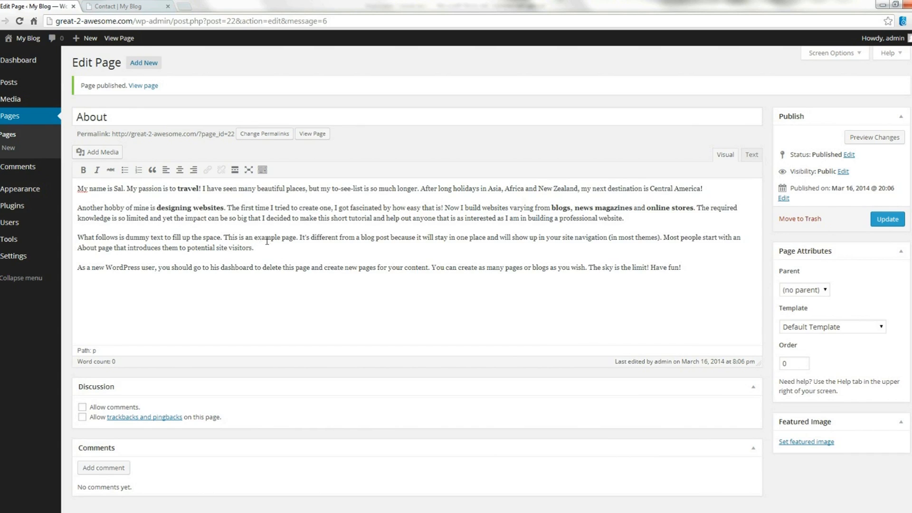
pyautogui.click(880, 222)
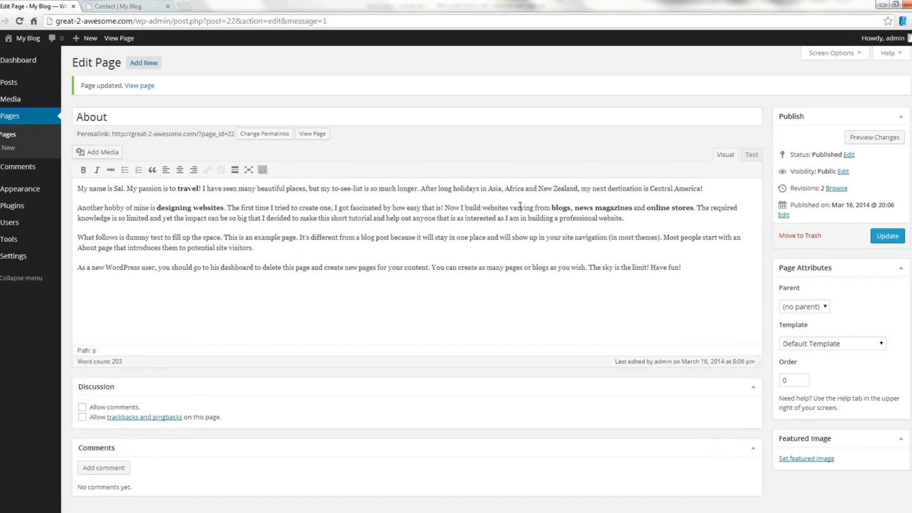
pyautogui.click(138, 6)
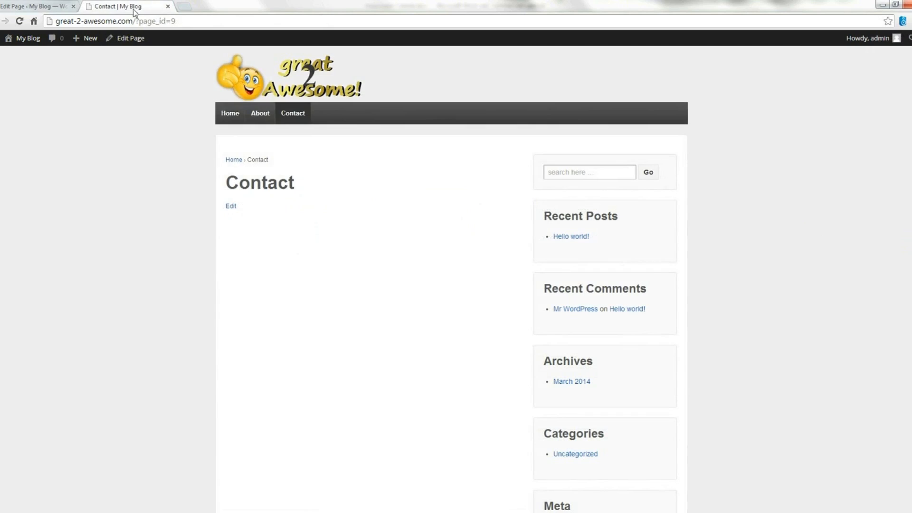
pyautogui.click(261, 114)
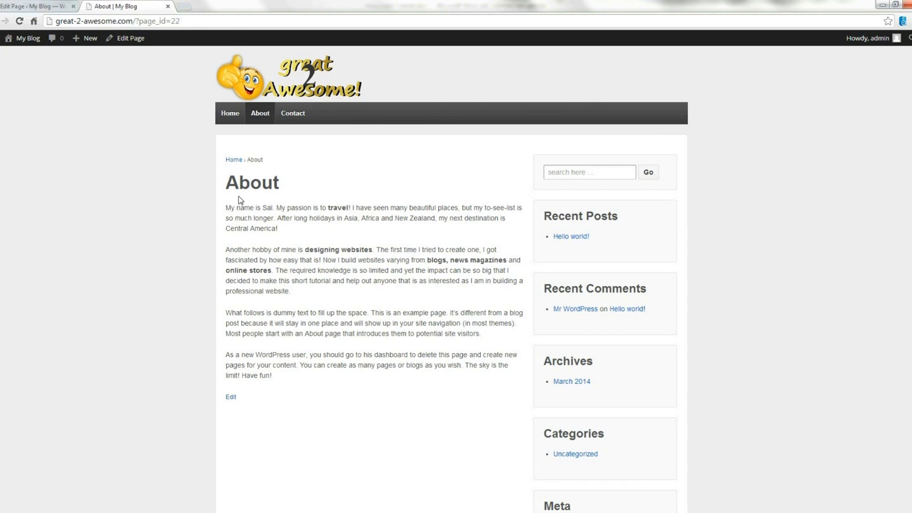
# Step: Add a blank line above the About text and upload About.jpg to the media library
pyautogui.click(31, 5)
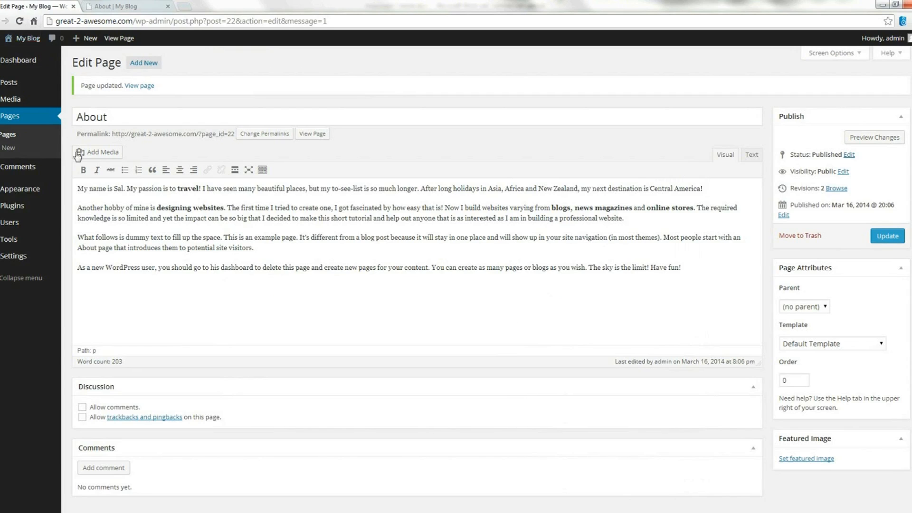
pyautogui.click(76, 187)
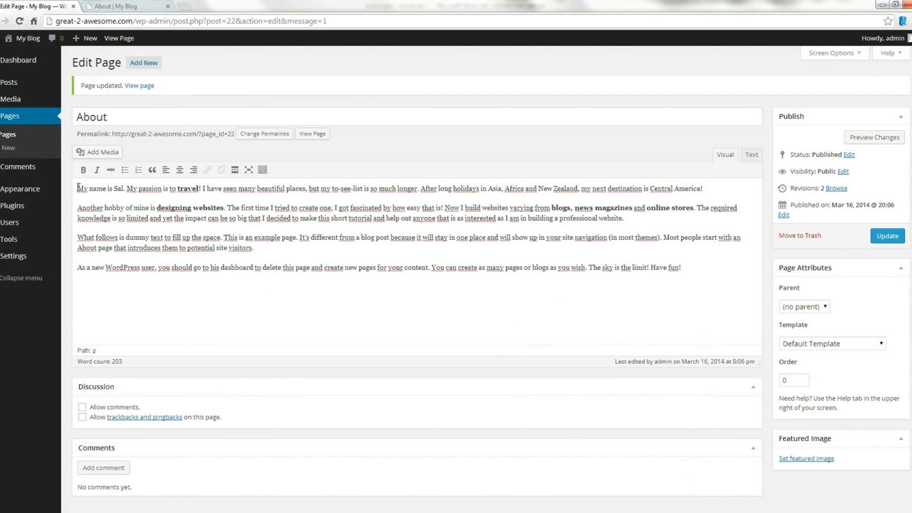
pyautogui.press('Return')
pyautogui.press('Return')
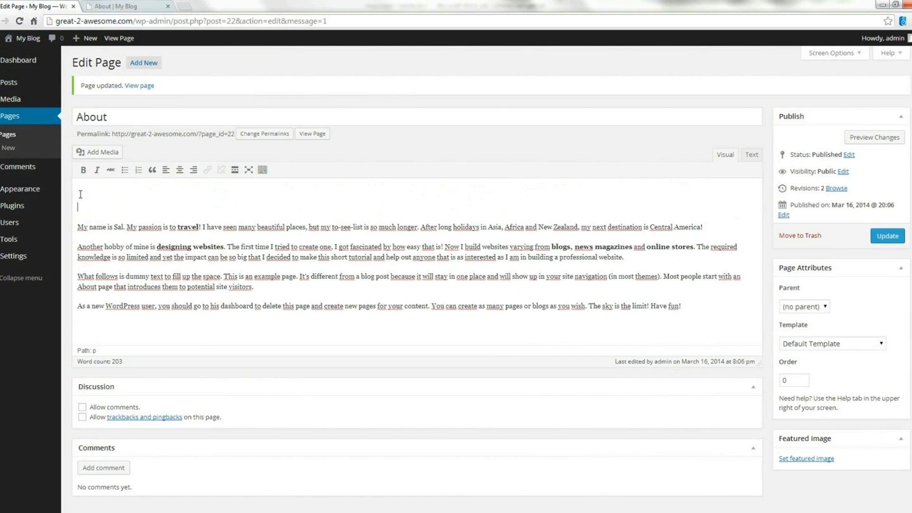
pyautogui.click(100, 152)
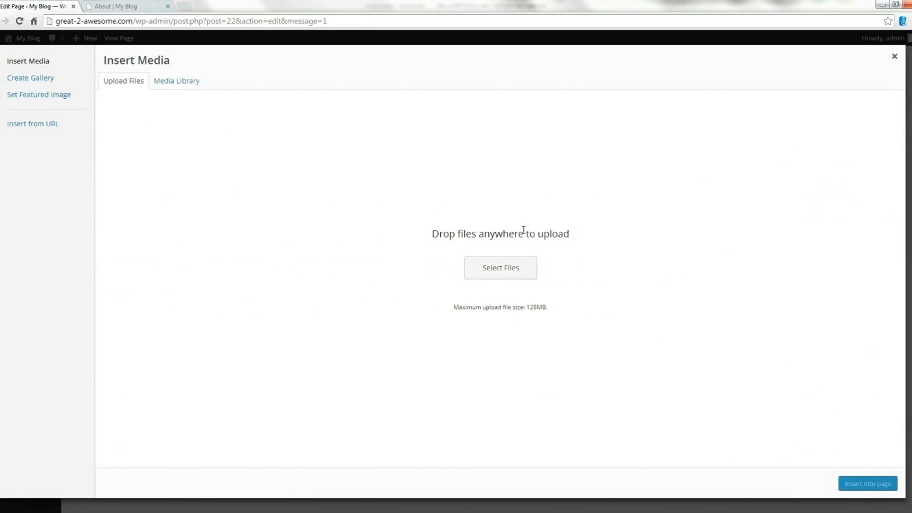
pyautogui.click(533, 268)
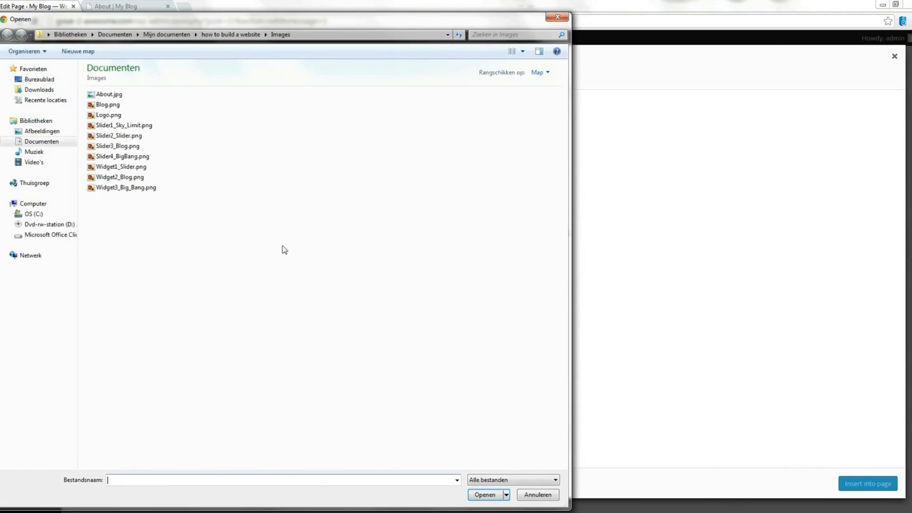
pyautogui.click(111, 95)
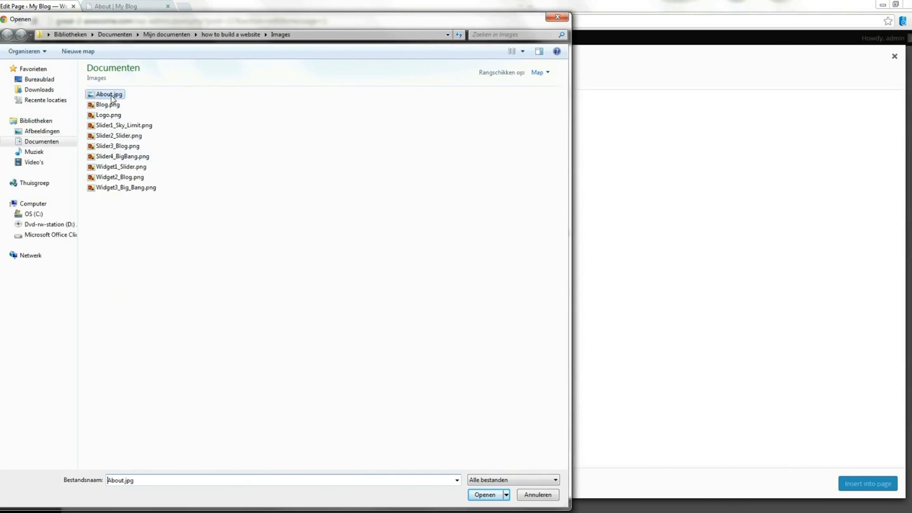
pyautogui.click(491, 491)
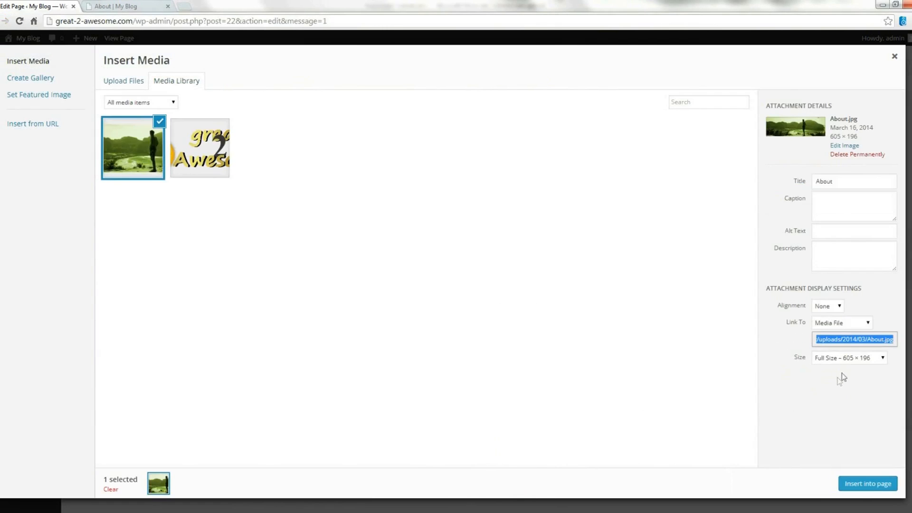
# Step: Insert About.jpg at full size (605×196), remove the extra blank line and update the page
pyautogui.click(882, 359)
pyautogui.click(859, 387)
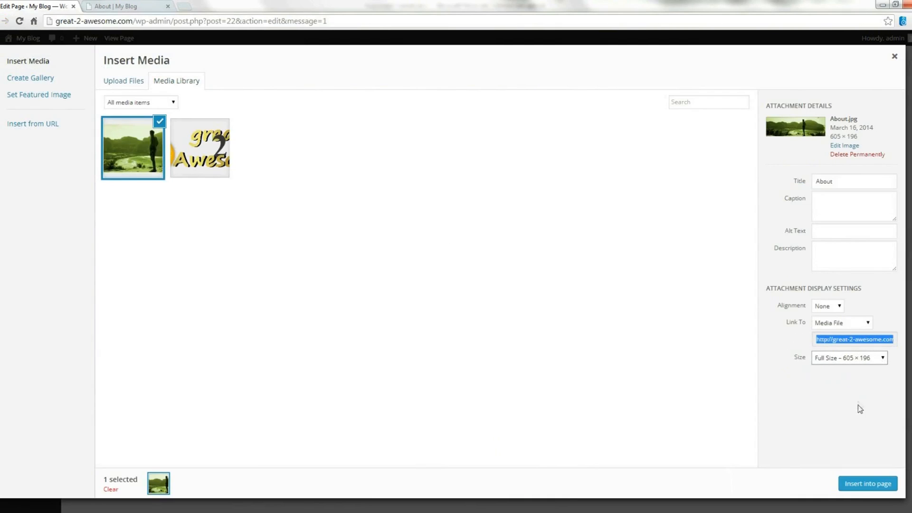
pyautogui.click(869, 483)
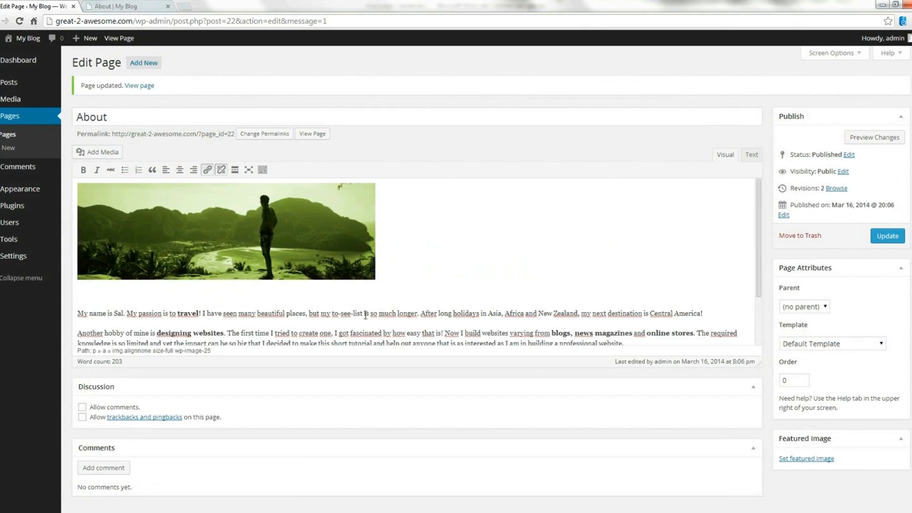
pyautogui.click(264, 298)
pyautogui.press('Delete')
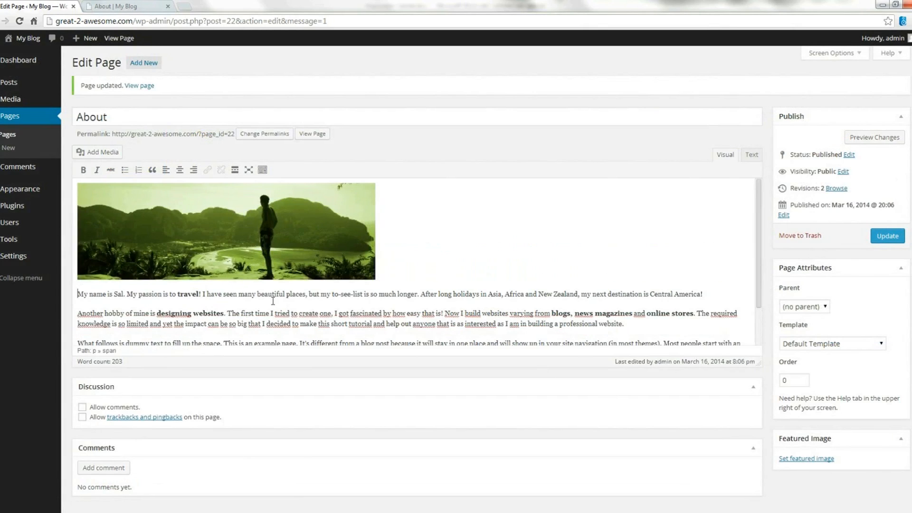
pyautogui.click(888, 238)
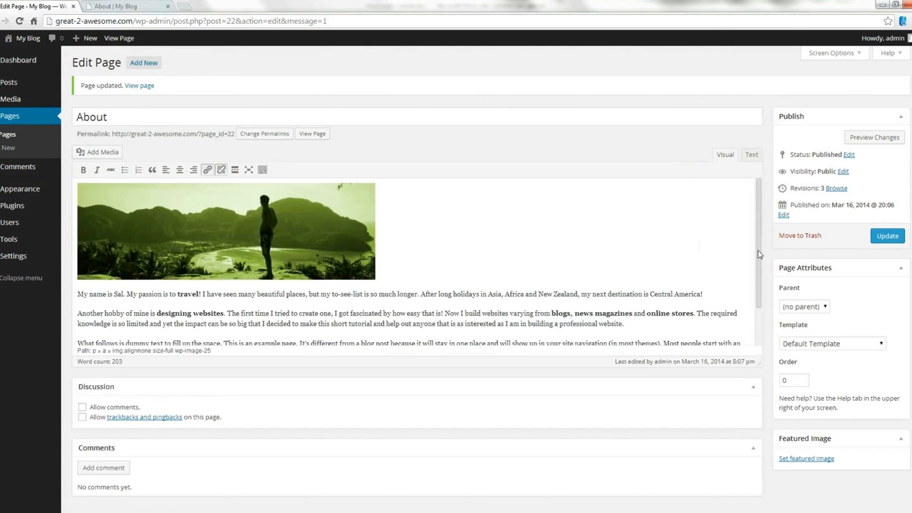
# Step: Reload the live About page to check the banner photo, then go to the Contact page
pyautogui.click(110, 7)
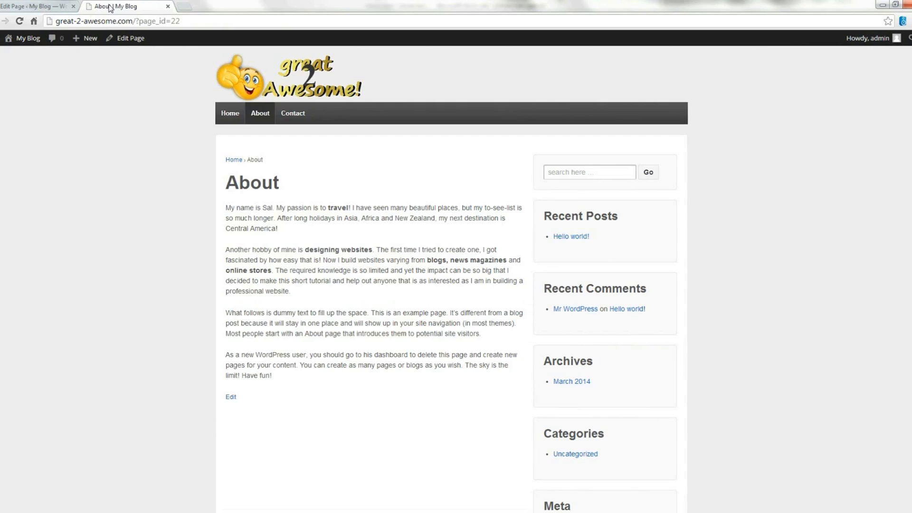
pyautogui.click(21, 21)
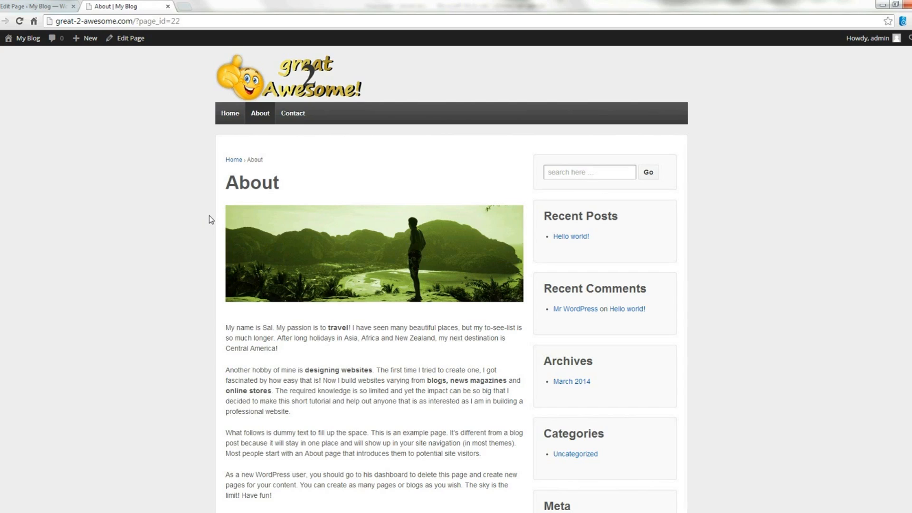
pyautogui.scroll(-3, 209, 212)
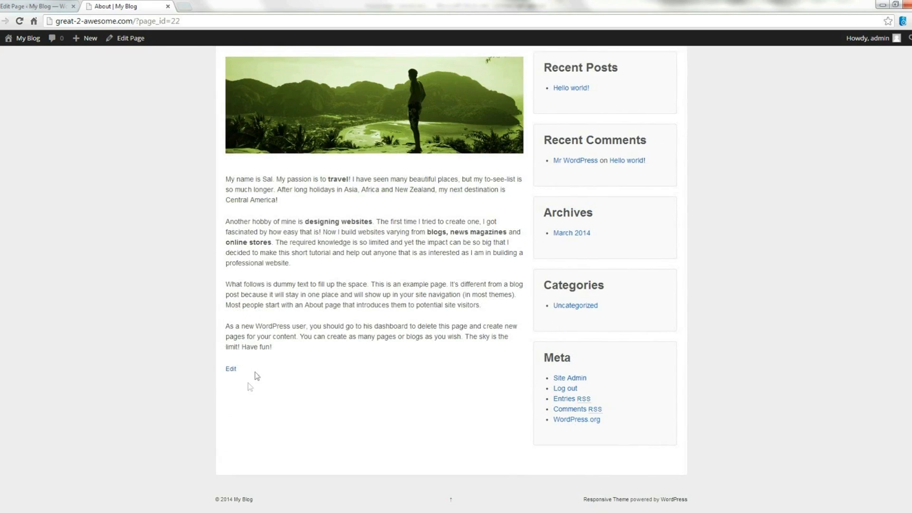
pyautogui.scroll(3, 247, 355)
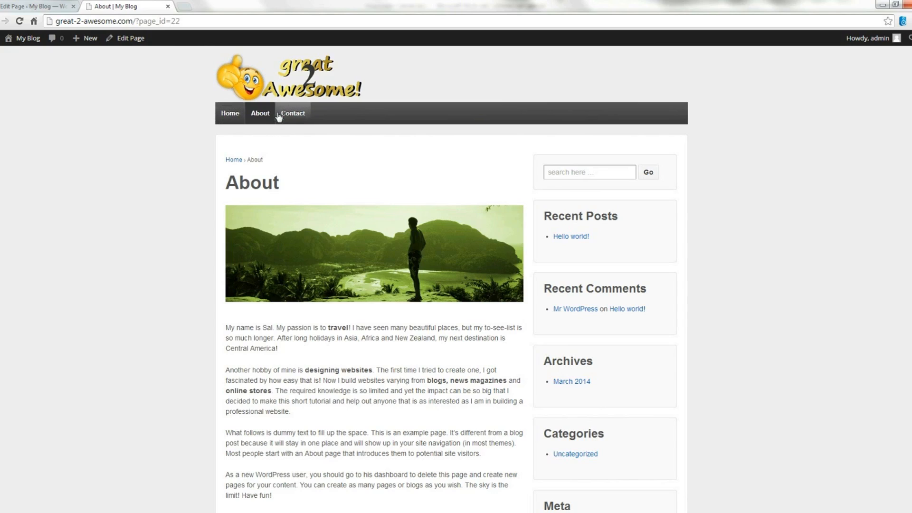
pyautogui.click(294, 115)
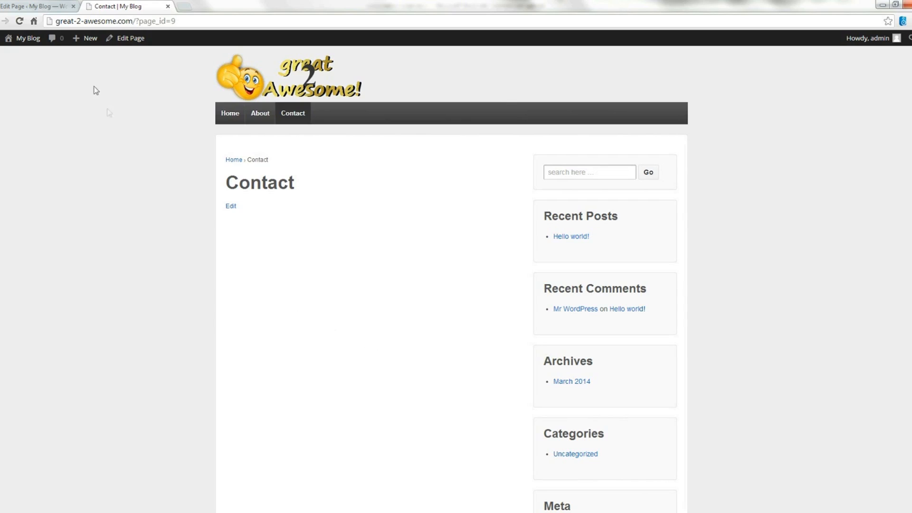
# Step: Paste the company's name, street address and phone number into the Contact page and update it
pyautogui.click(37, 9)
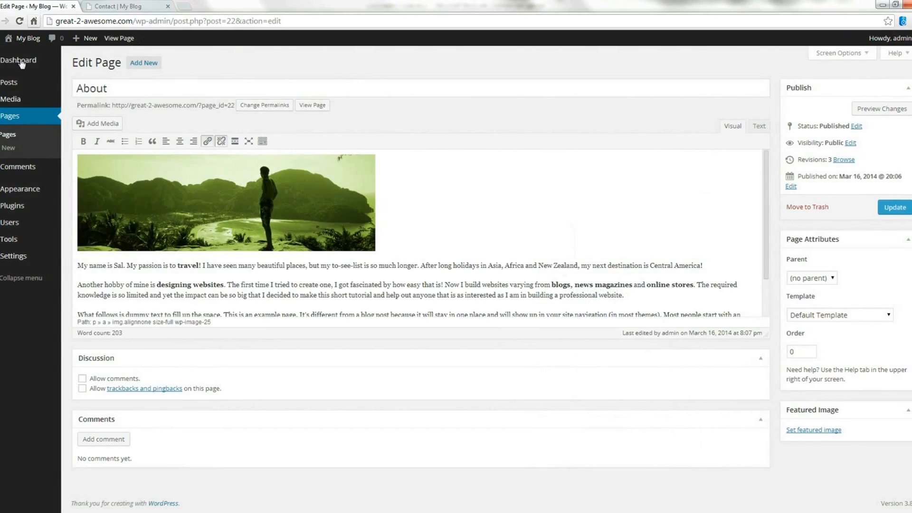
pyautogui.click(4, 139)
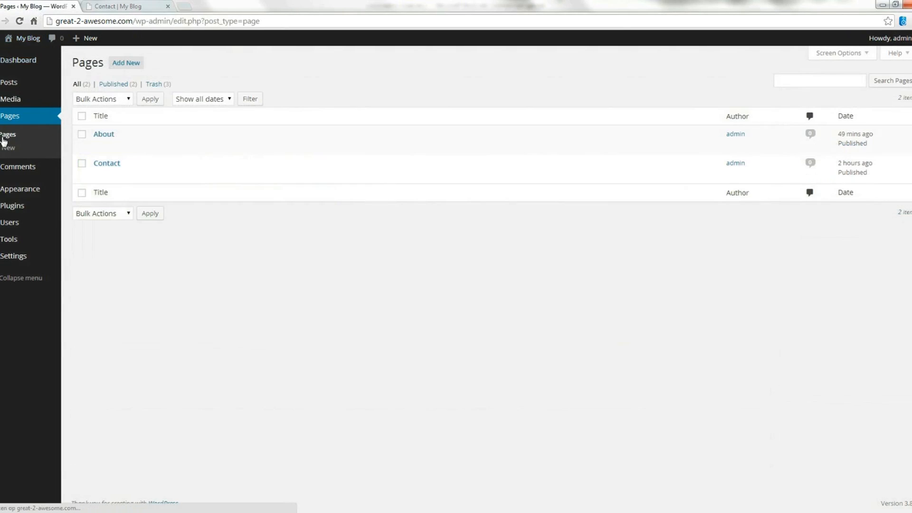
pyautogui.click(99, 174)
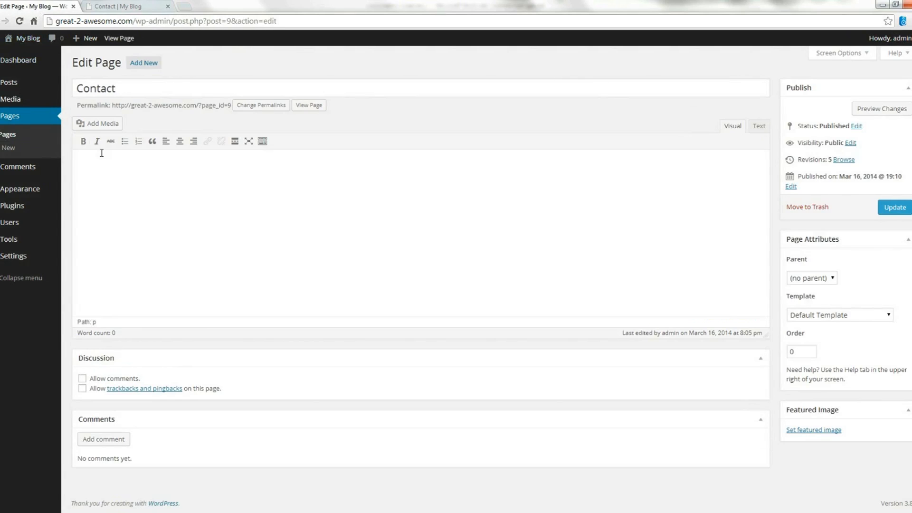
pyautogui.click(102, 155)
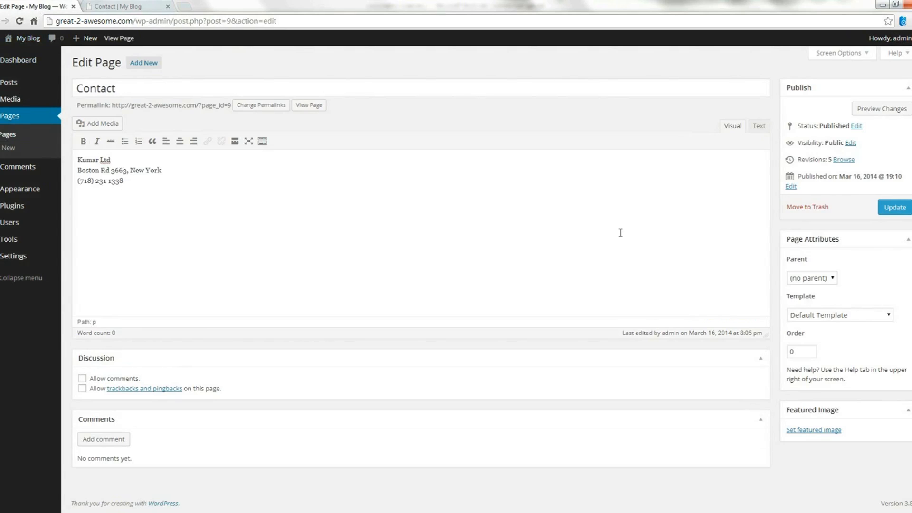
pyautogui.click(895, 209)
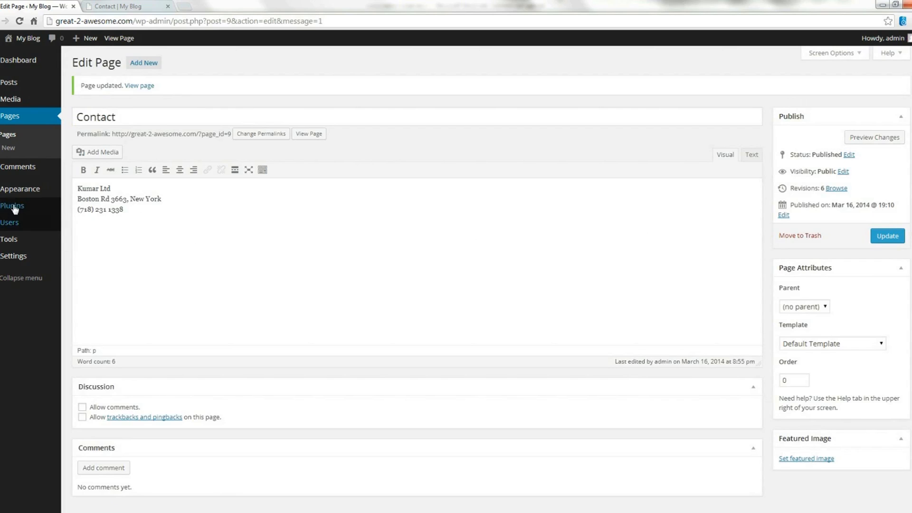
pyautogui.moveTo(14, 209)
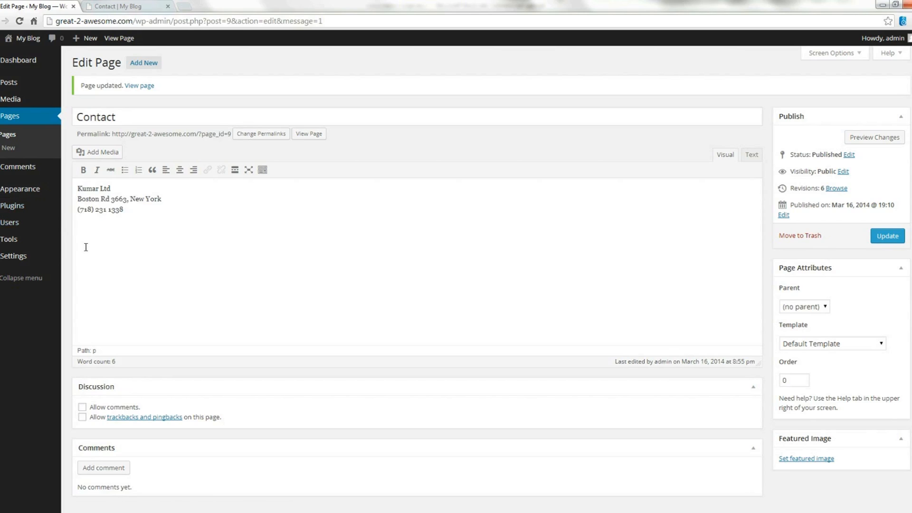
pyautogui.moveTo(43, 209)
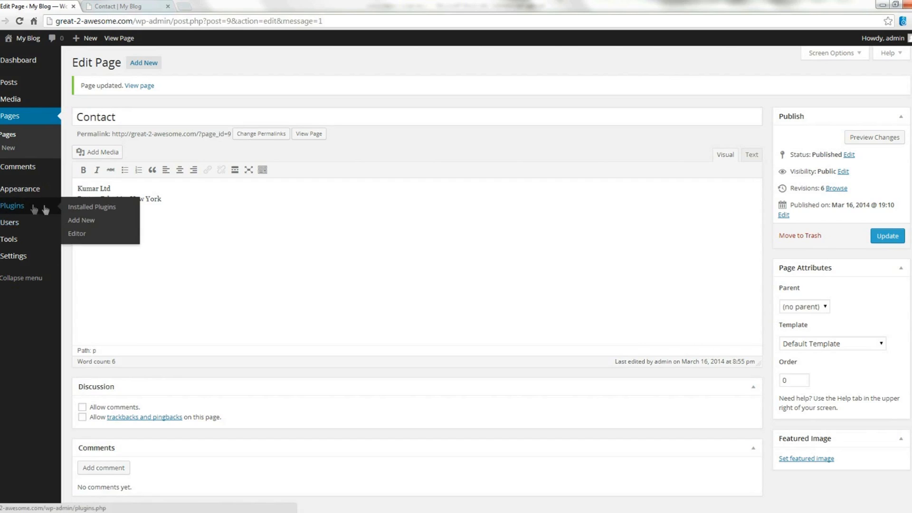
# Step: Search for, install and activate the 'Contact form clean and simple' plugin
pyautogui.click(83, 221)
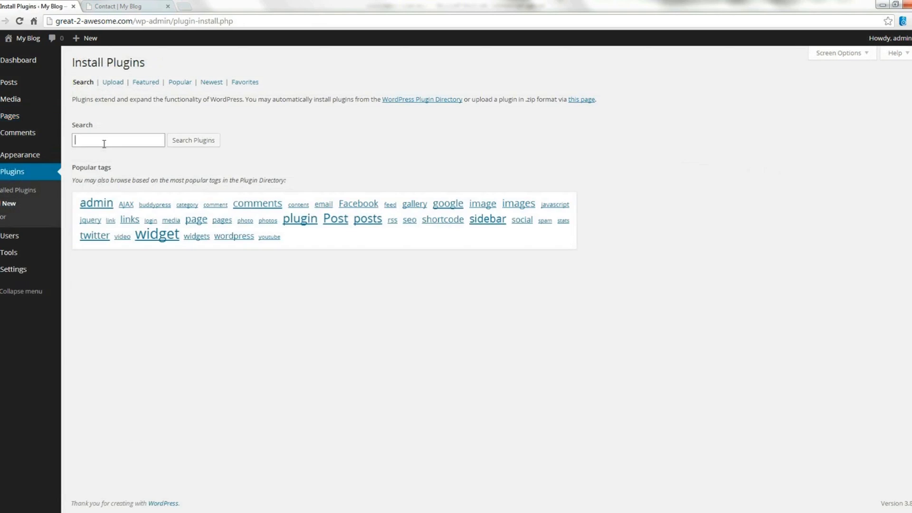
pyautogui.write('Contac')
pyautogui.write('t form clean an')
pyautogui.write('d simpl')
pyautogui.write('e')
pyautogui.press('Return')
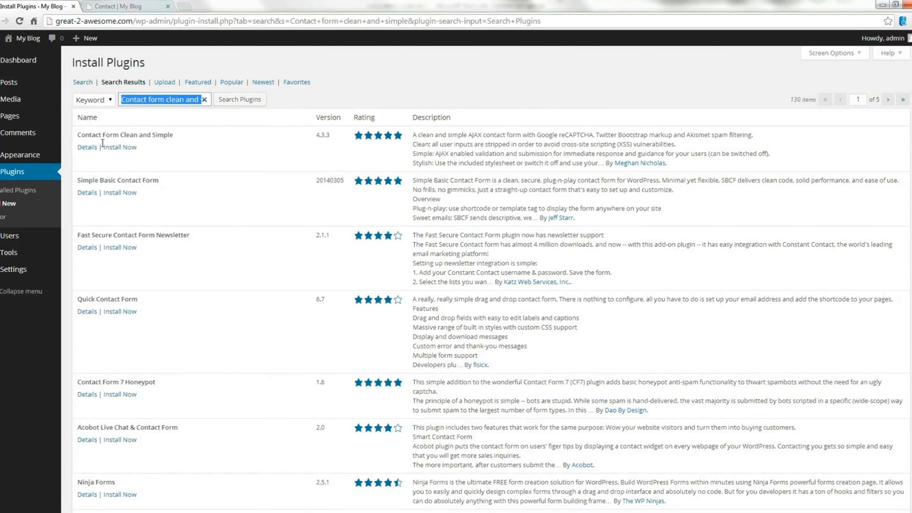
pyautogui.click(110, 148)
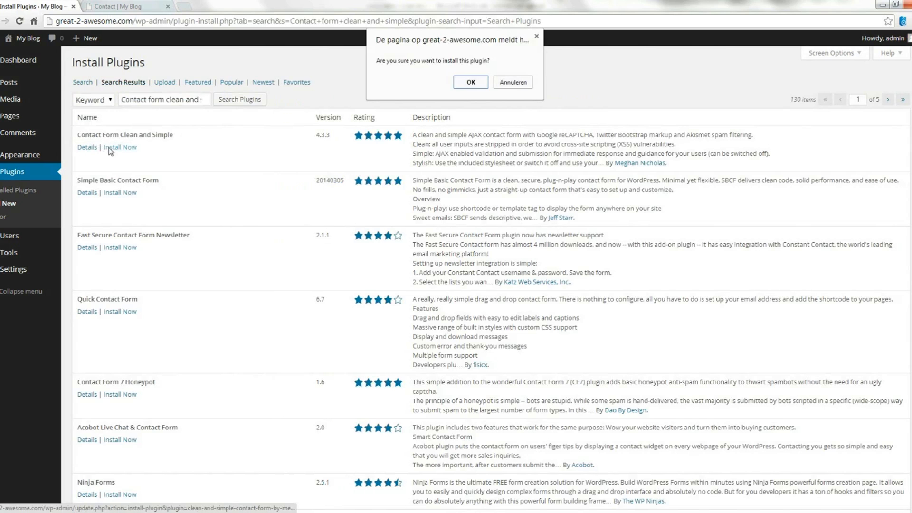
pyautogui.click(459, 85)
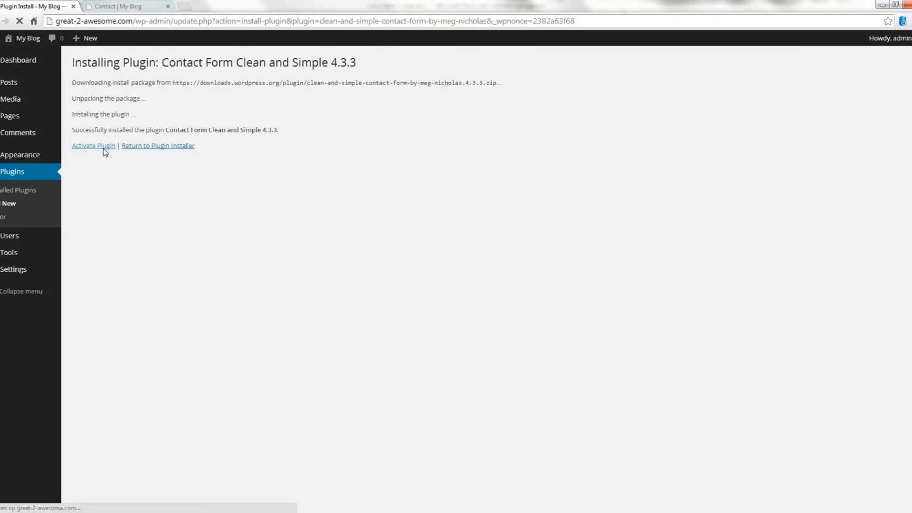
pyautogui.click(104, 147)
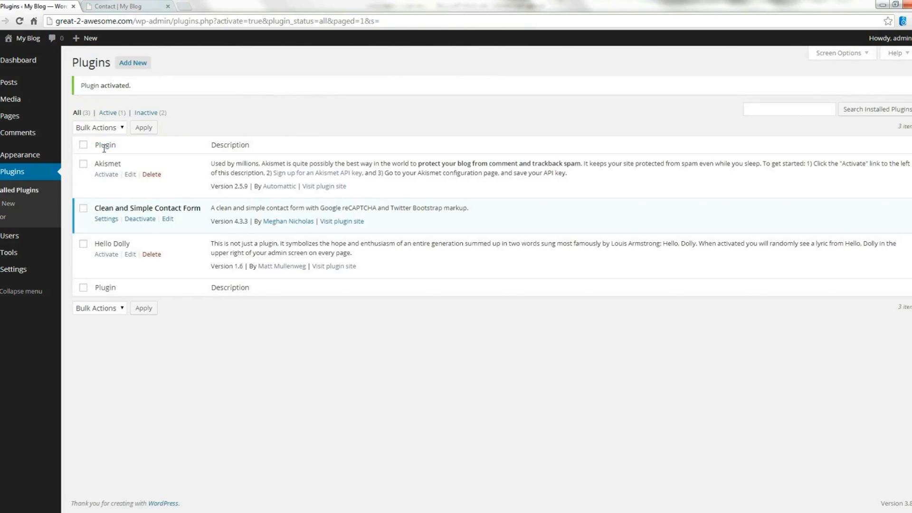
# Step: Open the plugin's settings and select the [cscf-contact-form] shortcode
pyautogui.click(106, 219)
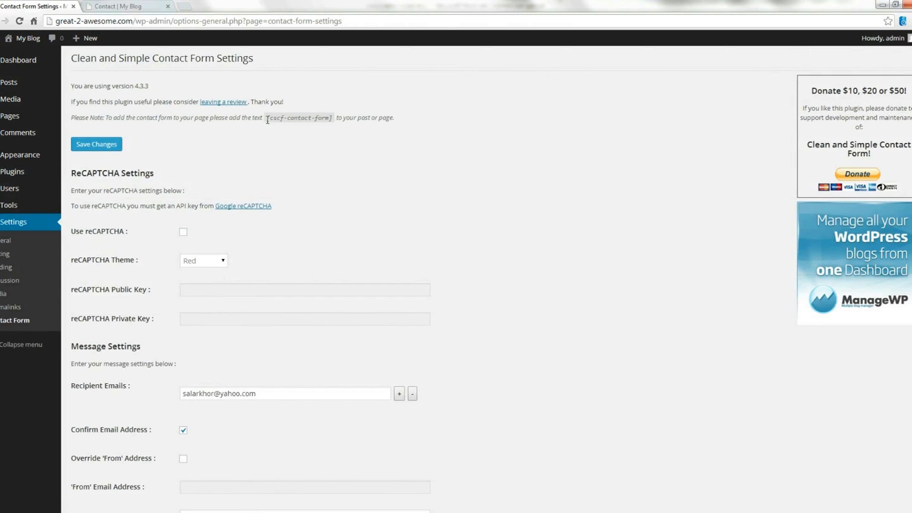
pyautogui.moveTo(265, 118); pyautogui.dragTo(335, 118)
pyautogui.hotkey('ctrl', 'c')
pyautogui.moveTo(10, 108)
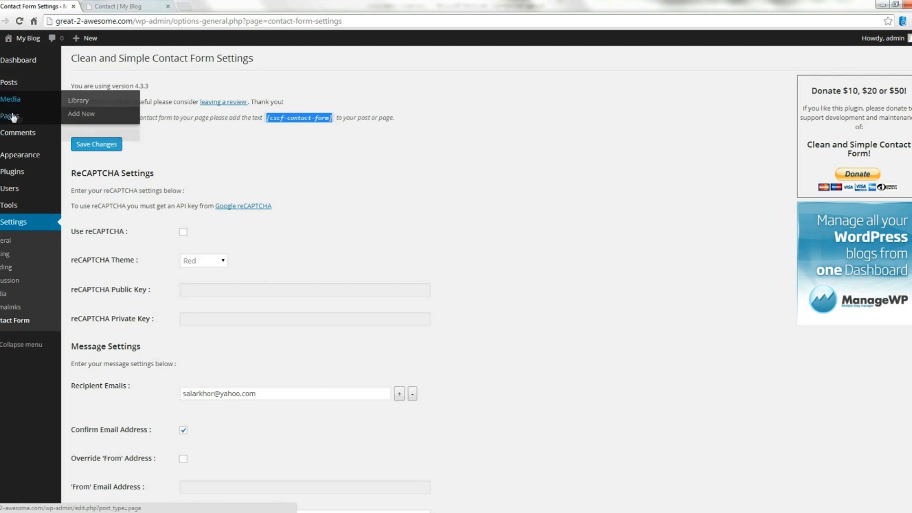
# Step: Paste the [cscf-contact-form] shortcode below the Contact page's phone number and update the page
pyautogui.click(78, 119)
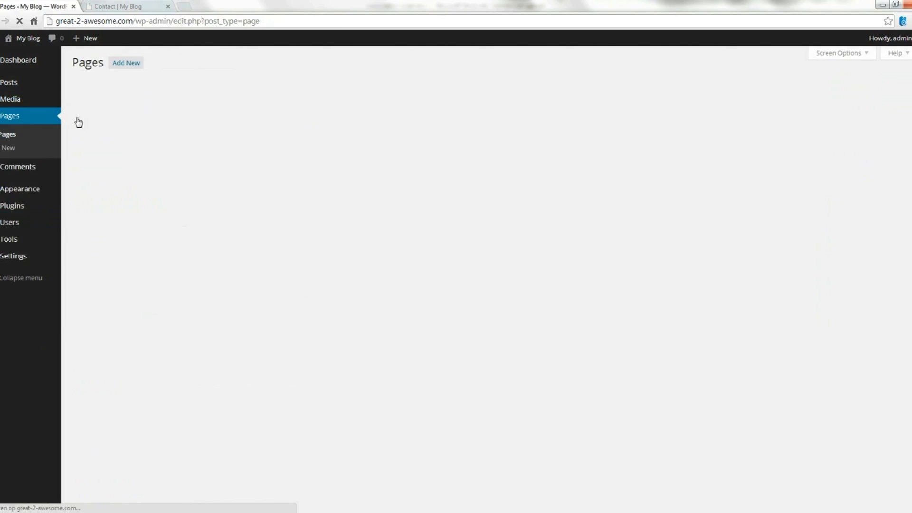
pyautogui.moveTo(106, 170)
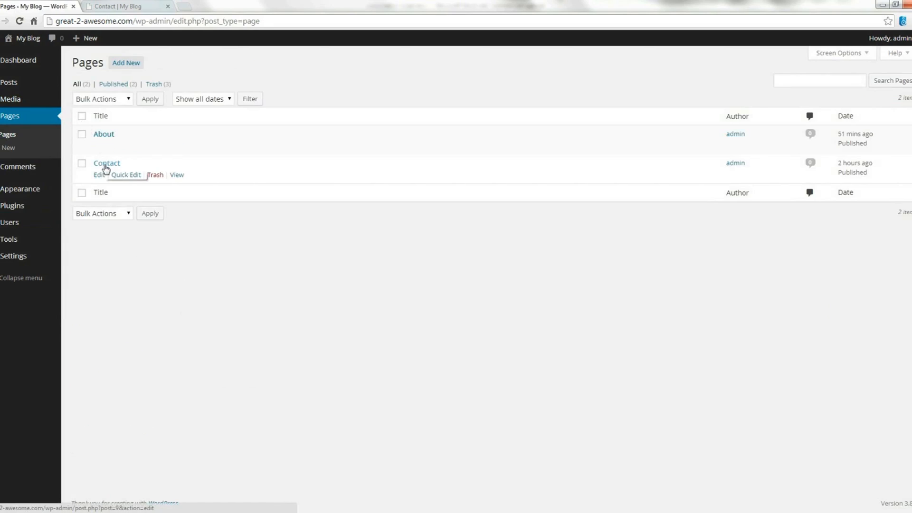
pyautogui.click(100, 175)
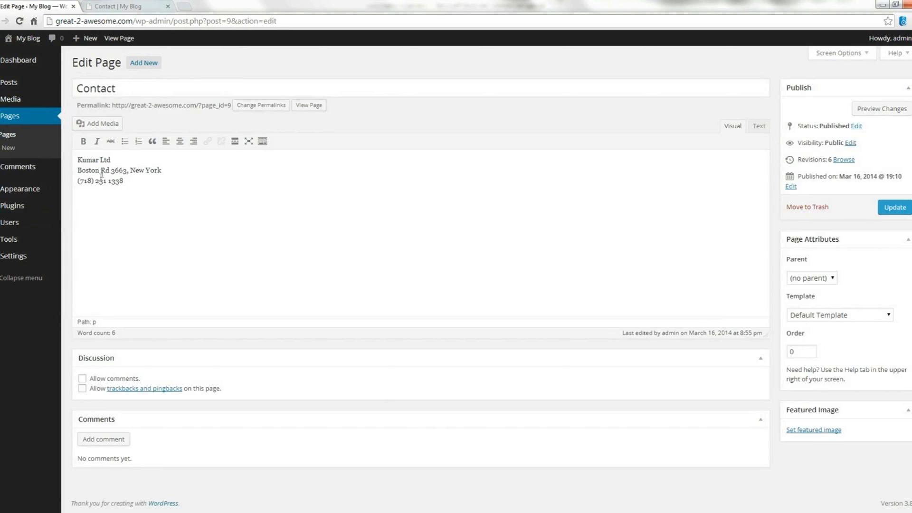
pyautogui.click(94, 195)
pyautogui.click(139, 193)
pyautogui.hotkey('ctrl', 'v')
pyautogui.click(889, 209)
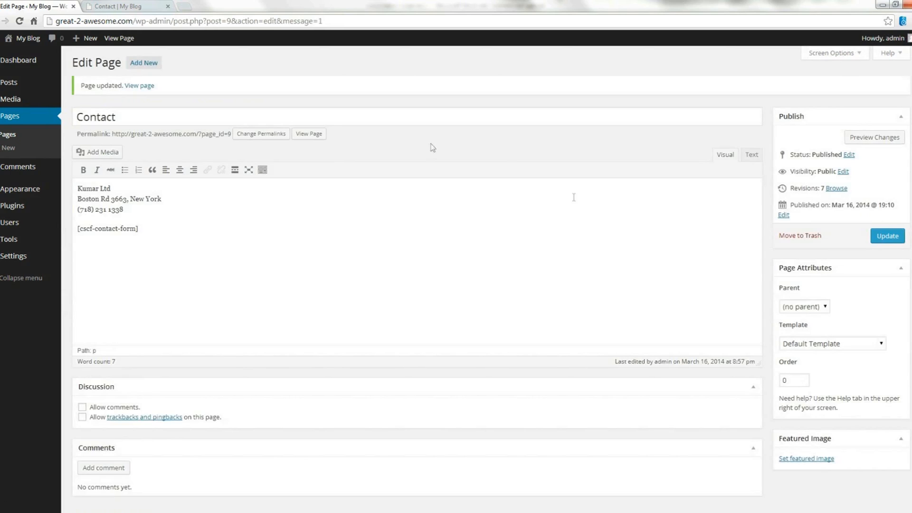
# Step: Reload the live Contact page and scroll through the newly displayed contact form
pyautogui.click(137, 6)
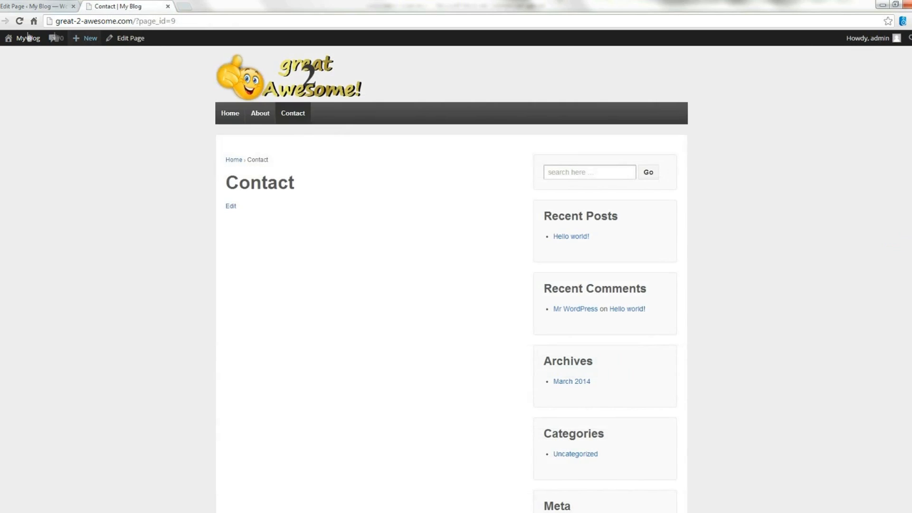
pyautogui.click(19, 22)
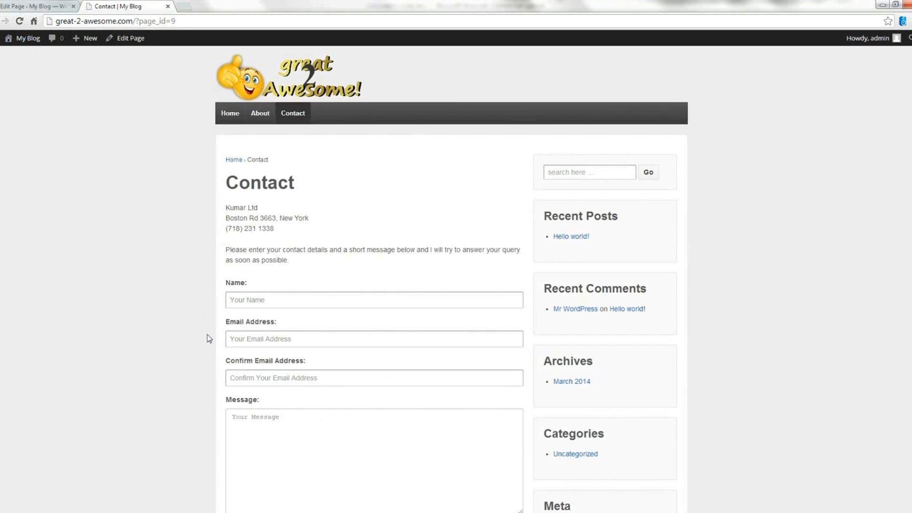
pyautogui.scroll(-3, 213, 346)
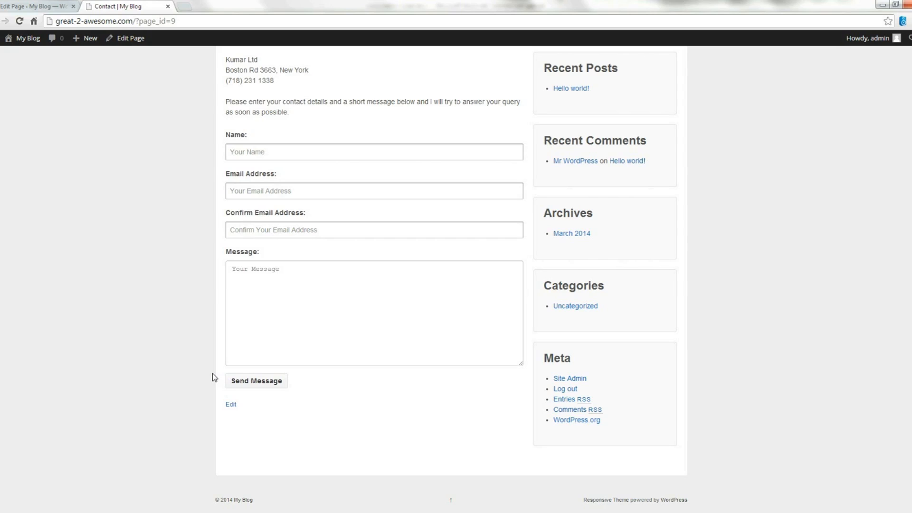
pyautogui.scroll(3, 215, 377)
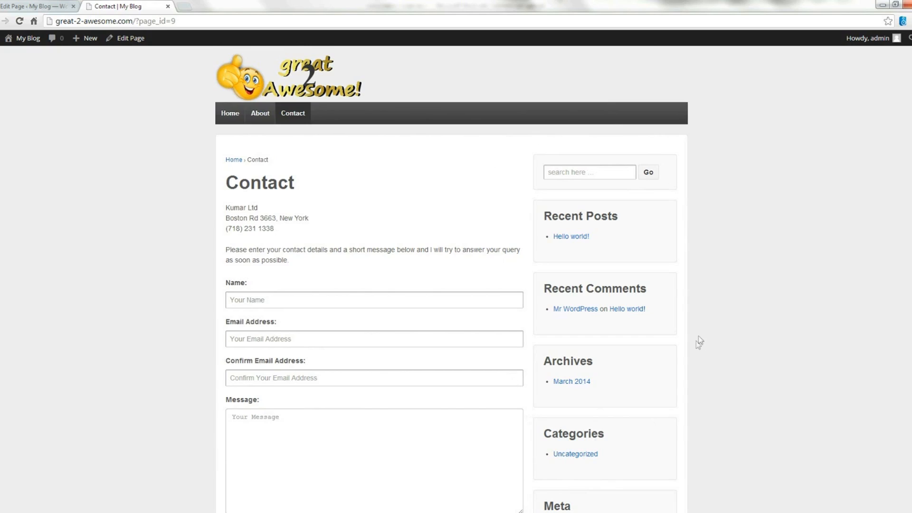
pyautogui.scroll(-2, 698, 345)
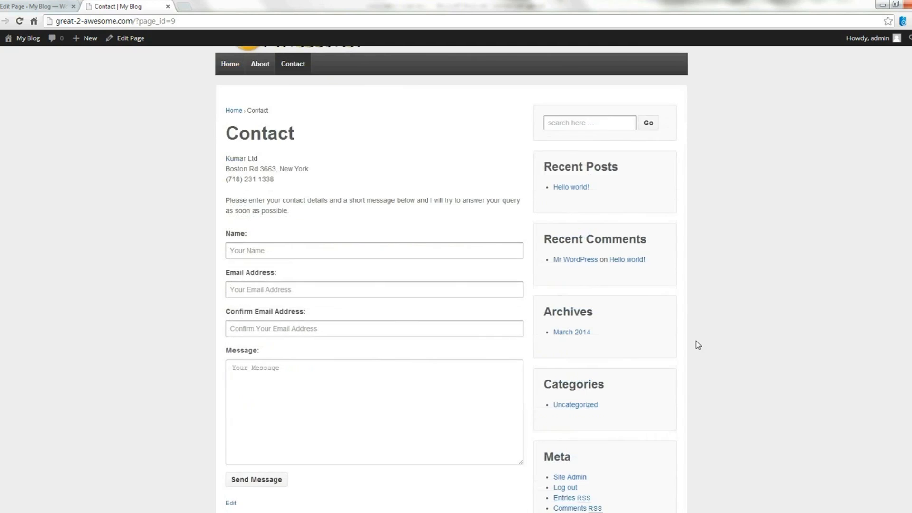
pyautogui.scroll(1, 691, 313)
pyautogui.click(11, 4)
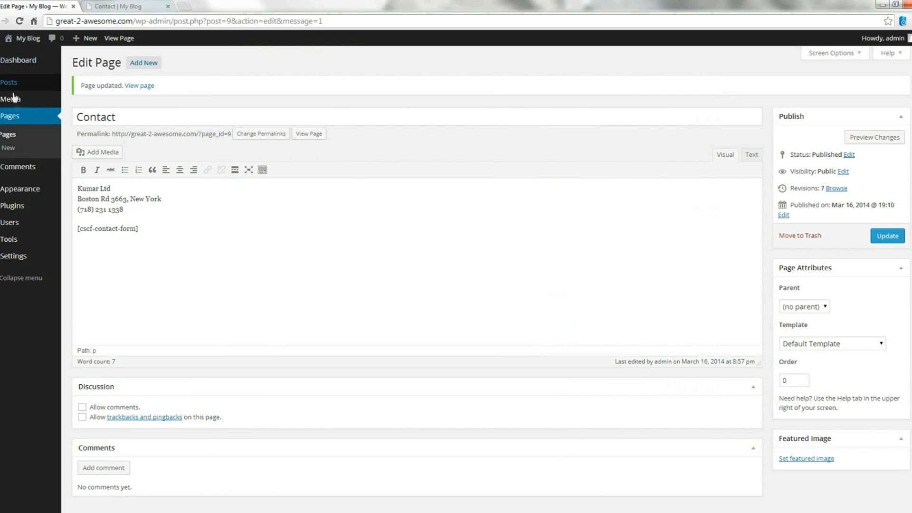
# Step: Drag Meta, Categories, Archives, Recent Comments and Recent Posts out of the Main Sidebar
pyautogui.moveTo(21, 190)
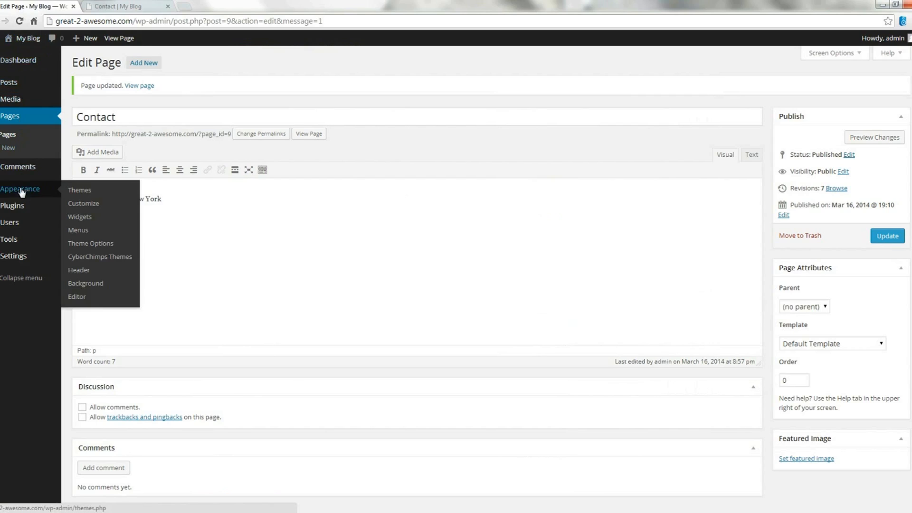
pyautogui.click(81, 216)
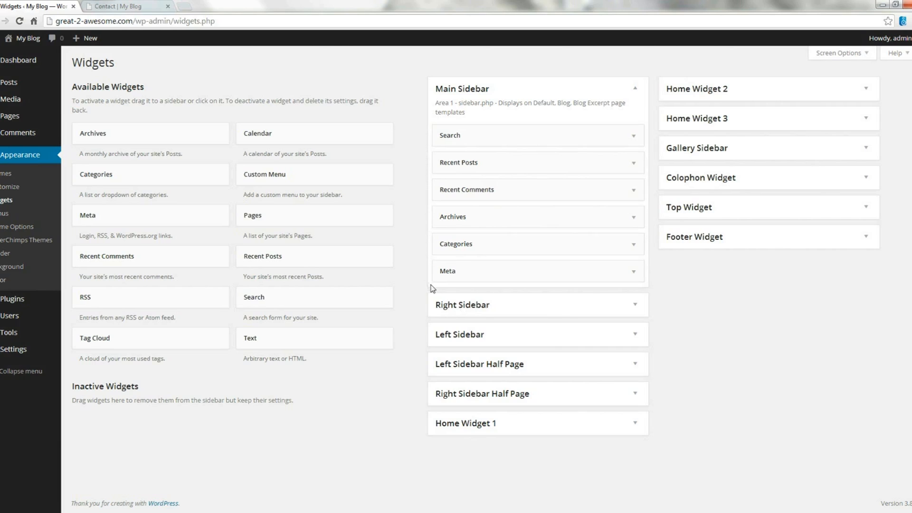
pyautogui.moveTo(442, 271); pyautogui.dragTo(181, 248)
pyautogui.moveTo(489, 242); pyautogui.dragTo(238, 232)
pyautogui.moveTo(489, 226); pyautogui.dragTo(202, 205)
pyautogui.moveTo(487, 200); pyautogui.dragTo(195, 181)
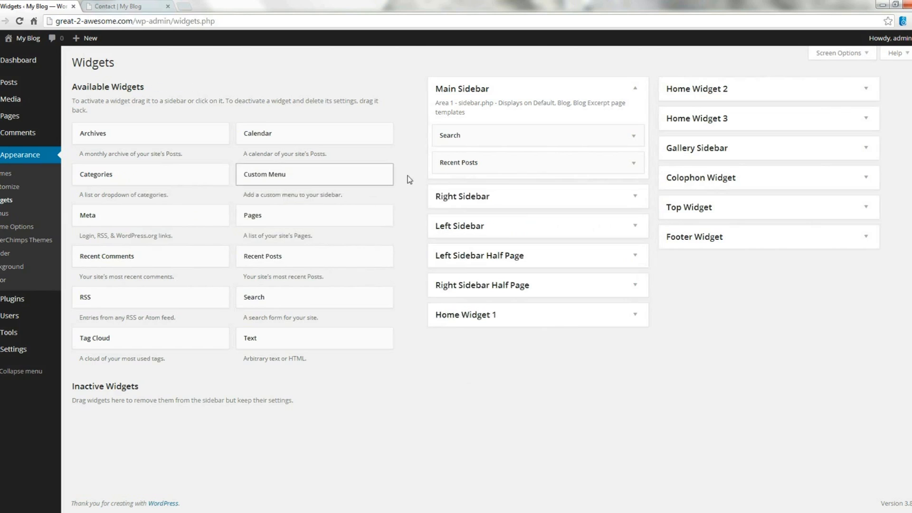
pyautogui.moveTo(480, 161); pyautogui.dragTo(126, 154)
# Step: Reload the live Contact page to confirm only the search box remains in the sidebar
pyautogui.click(125, 6)
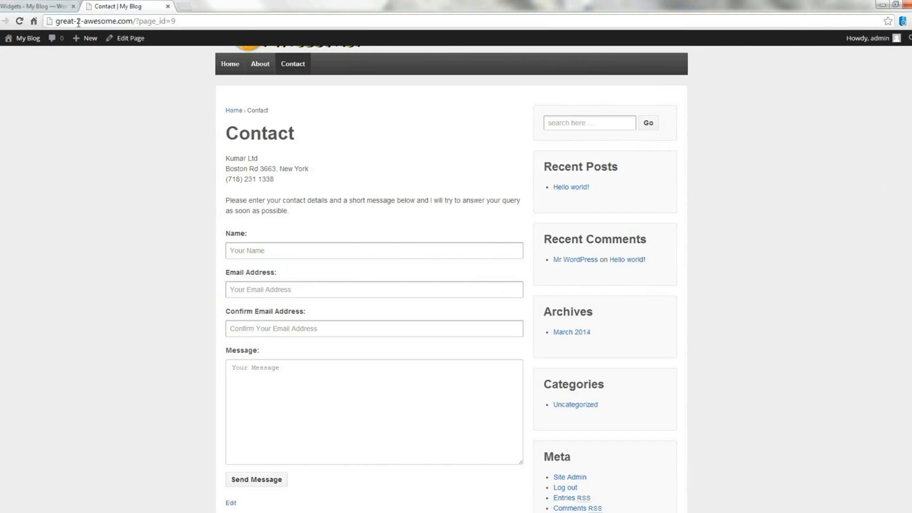
pyautogui.click(19, 21)
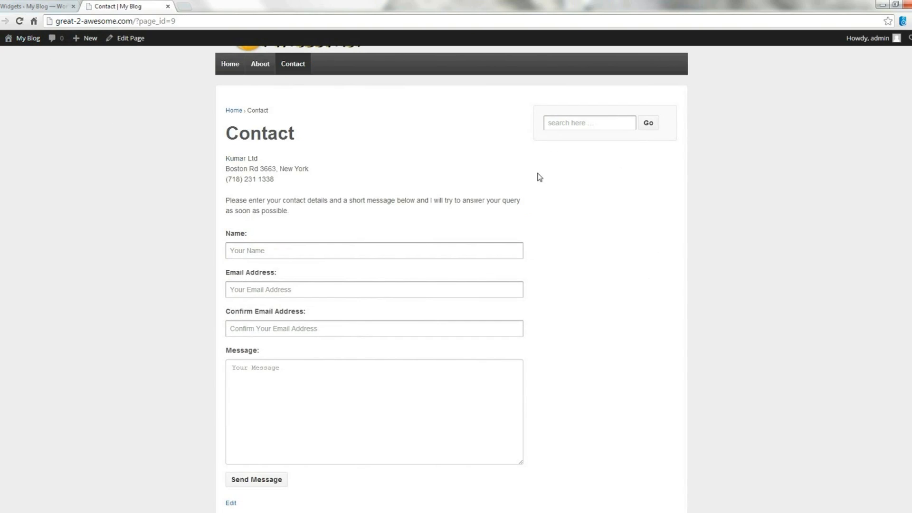
pyautogui.scroll(1, 537, 177)
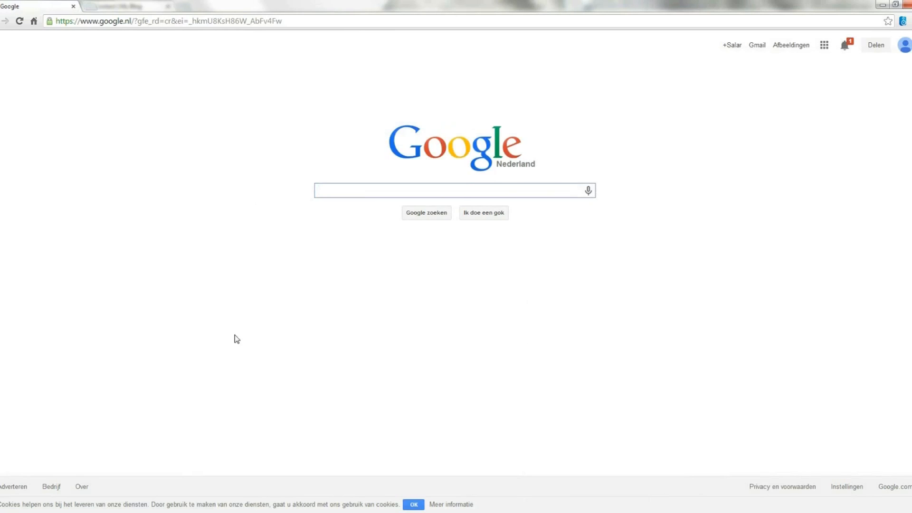
# Step: Find the Facebook Like Box plugin and set its page URL, width 250, height, and hidden header
pyautogui.write('face')
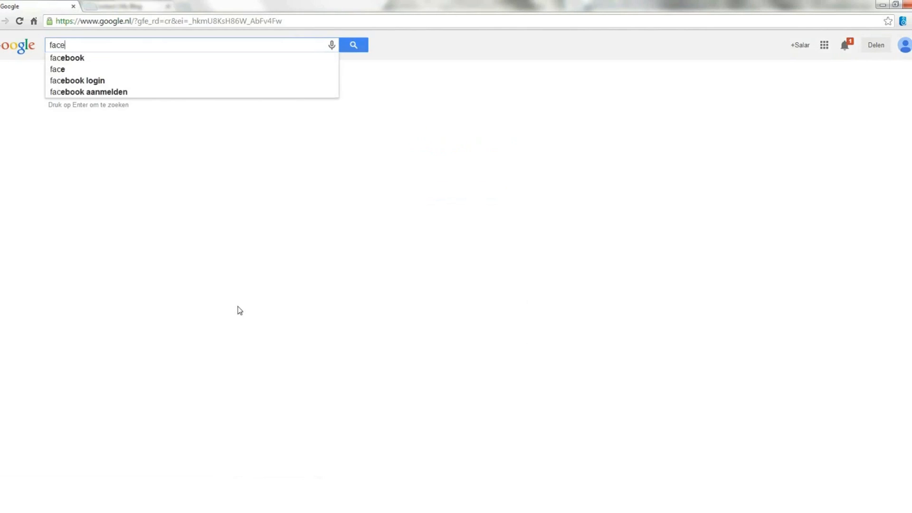
pyautogui.write('book likebox')
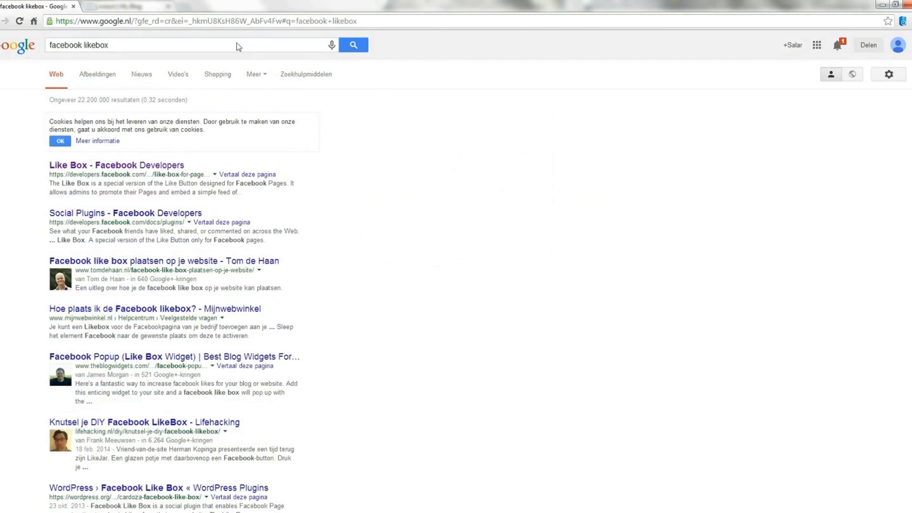
pyautogui.click(162, 166)
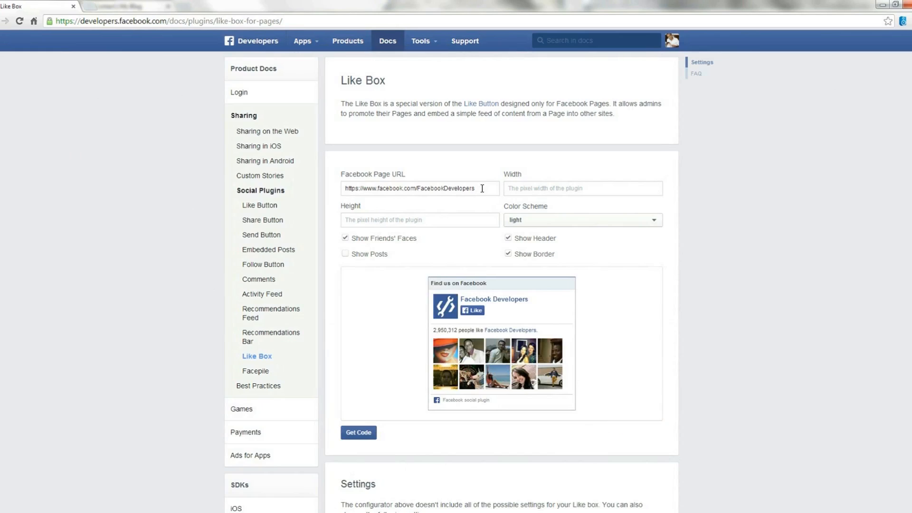
pyautogui.moveTo(482, 189); pyautogui.dragTo(419, 190)
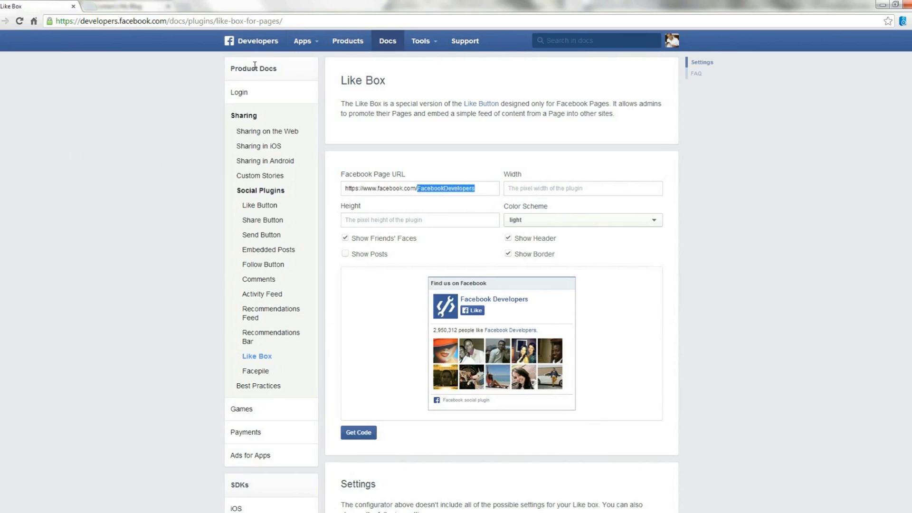
pyautogui.write('chsurfing')
pyautogui.click(529, 190)
pyautogui.write('250')
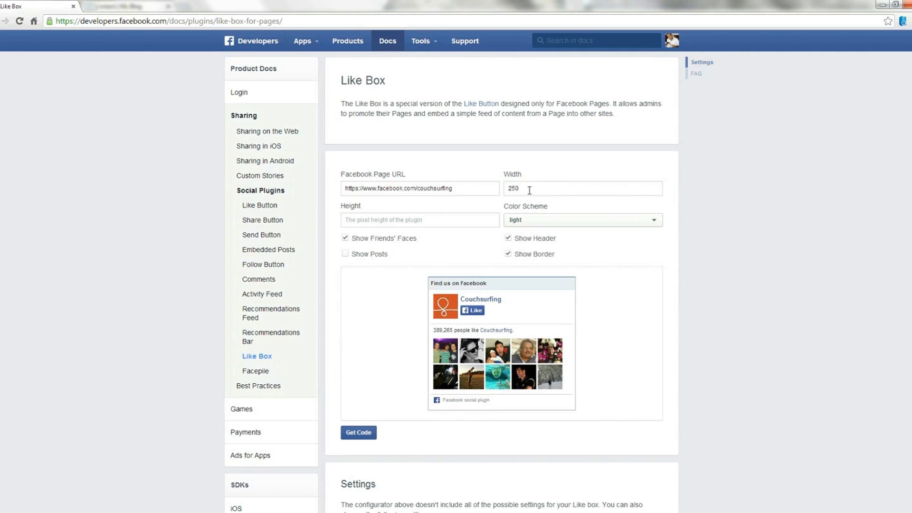
pyautogui.click(400, 219)
pyautogui.write('350')
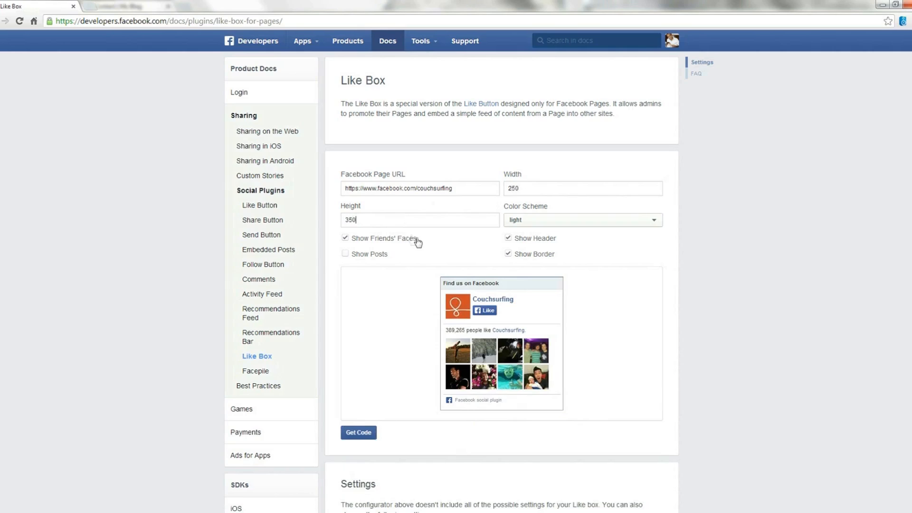
pyautogui.click(507, 238)
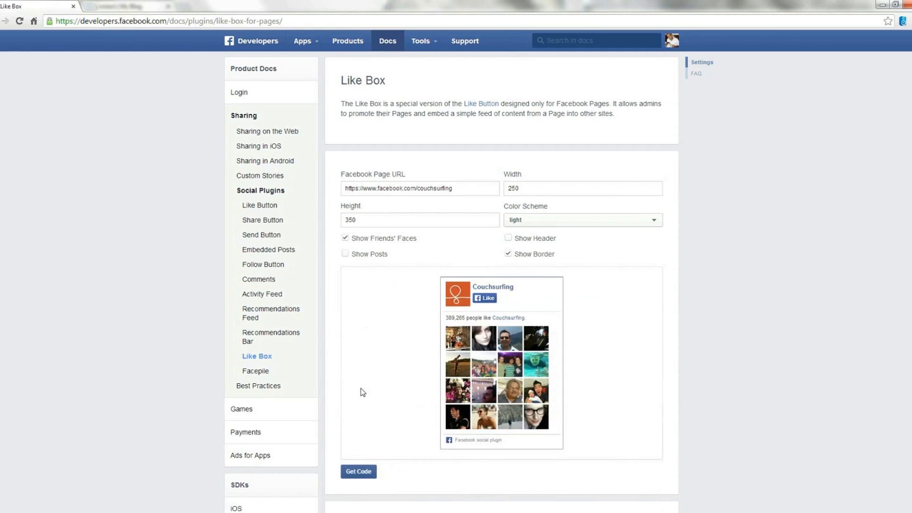
# Step: Generate the Like Box code, copy its iframe version, and return to the blog window
pyautogui.click(359, 472)
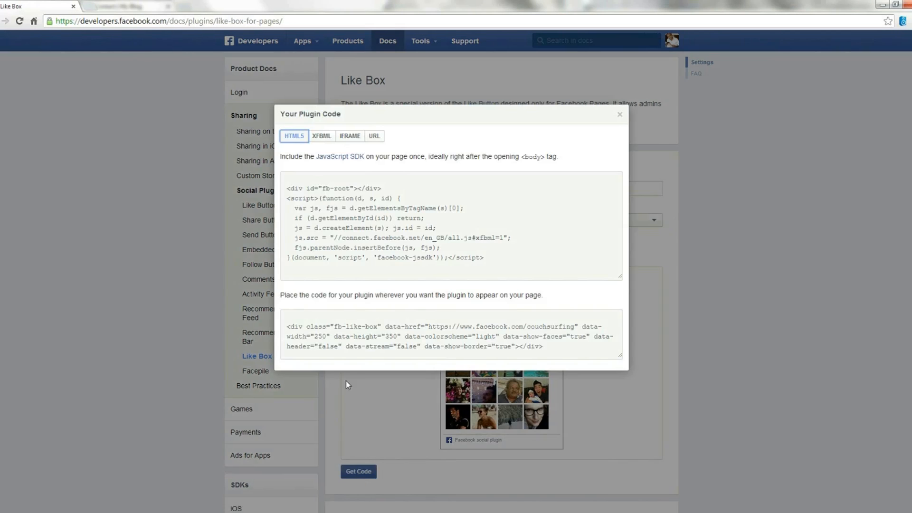
pyautogui.click(350, 136)
pyautogui.moveTo(532, 227); pyautogui.dragTo(285, 190)
pyautogui.hotkey('ctrl', 'c')
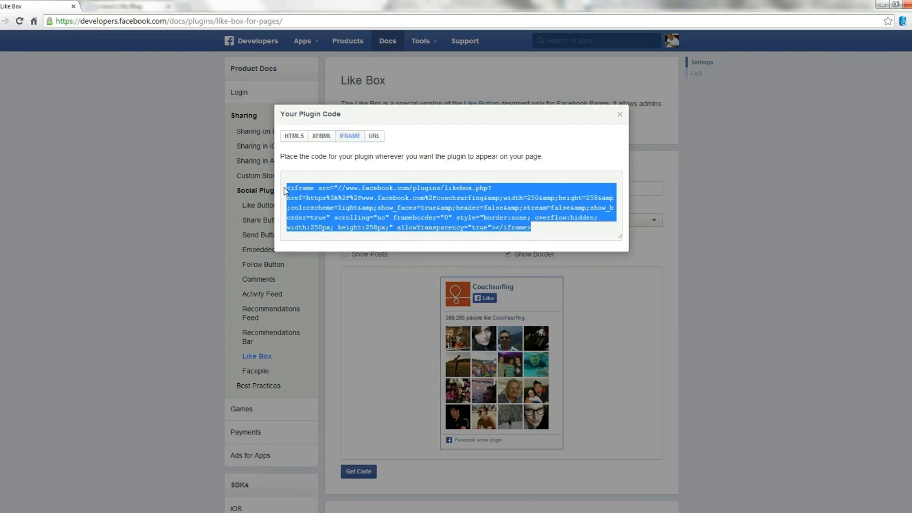
pyautogui.click(92, 512)
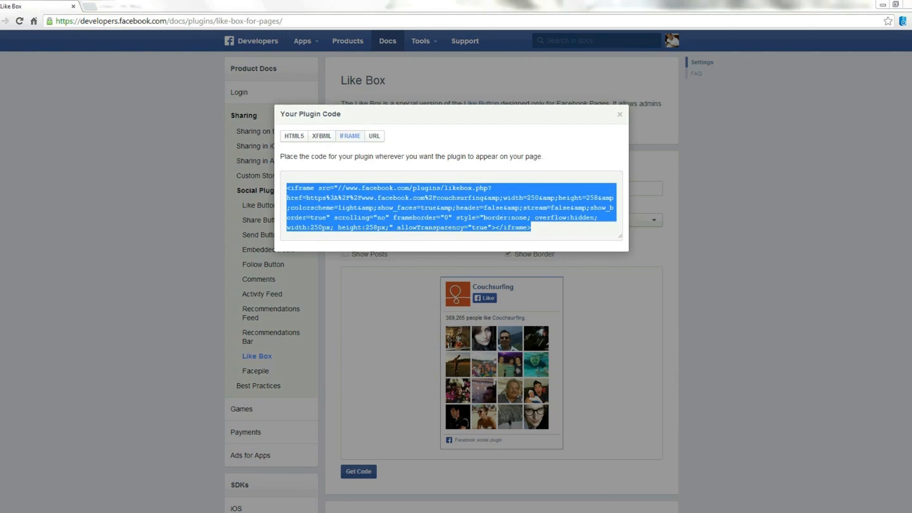
# Step: Add a 'Like us on Facebook' Text widget holding the pasted Like Box iframe to Main Sidebar and save it
pyautogui.click(32, 6)
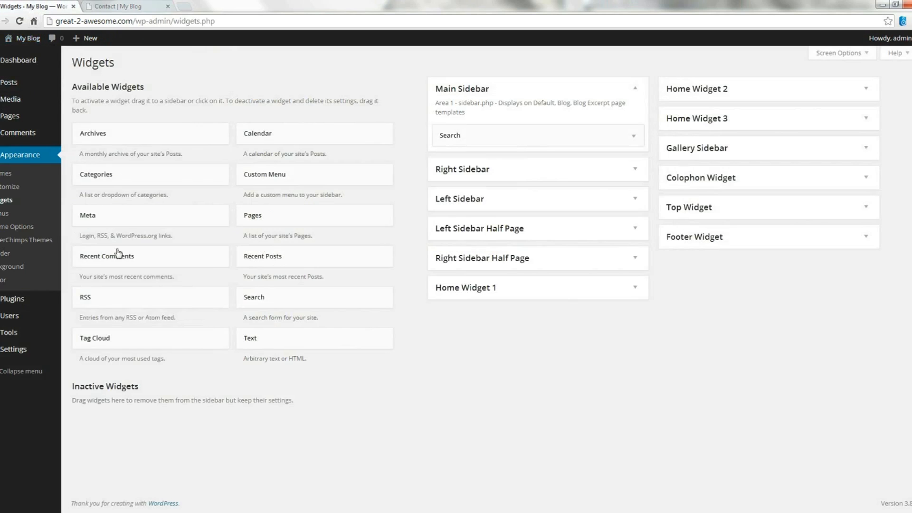
pyautogui.moveTo(284, 333); pyautogui.dragTo(447, 163)
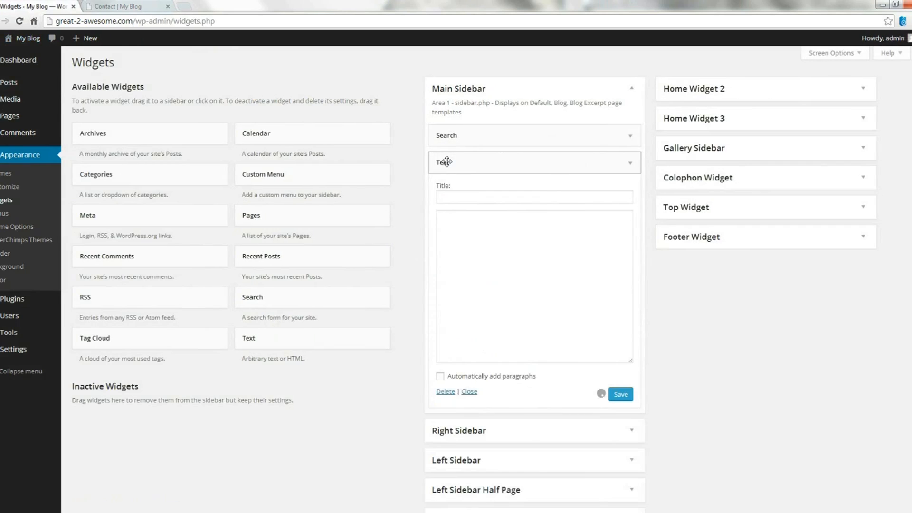
pyautogui.click(454, 223)
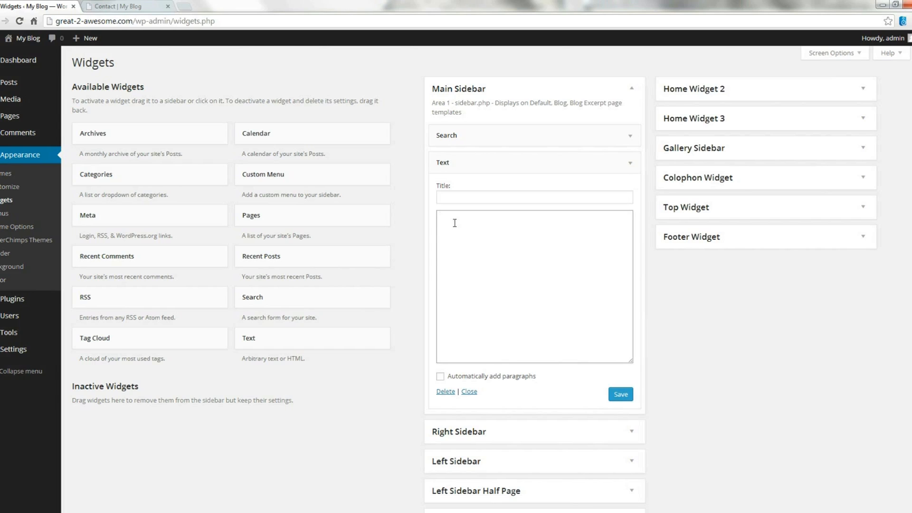
pyautogui.hotkey('ctrl', 'v')
pyautogui.click(458, 197)
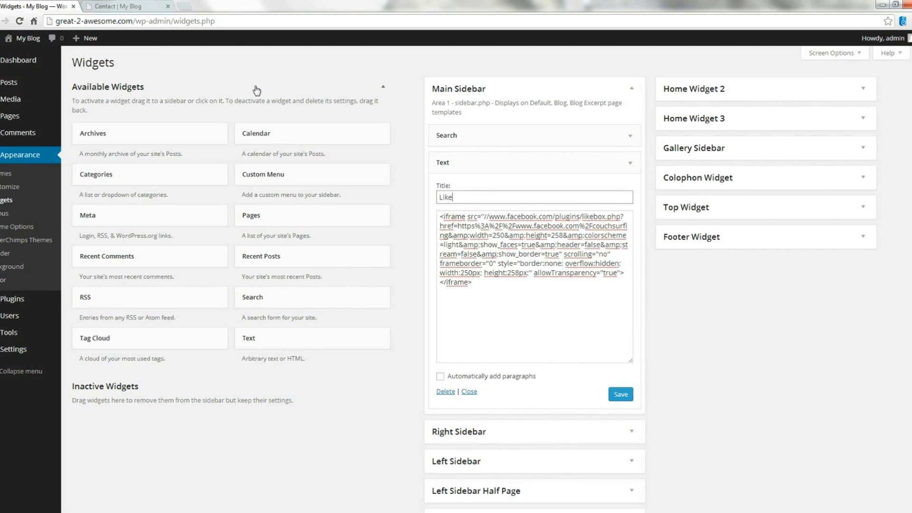
pyautogui.write('Like us on Facebook')
pyautogui.click(617, 394)
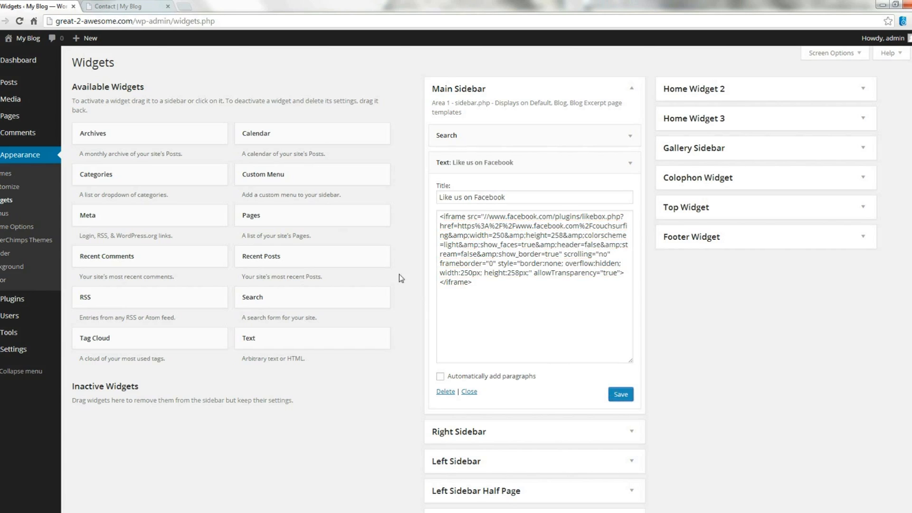
pyautogui.click(137, 9)
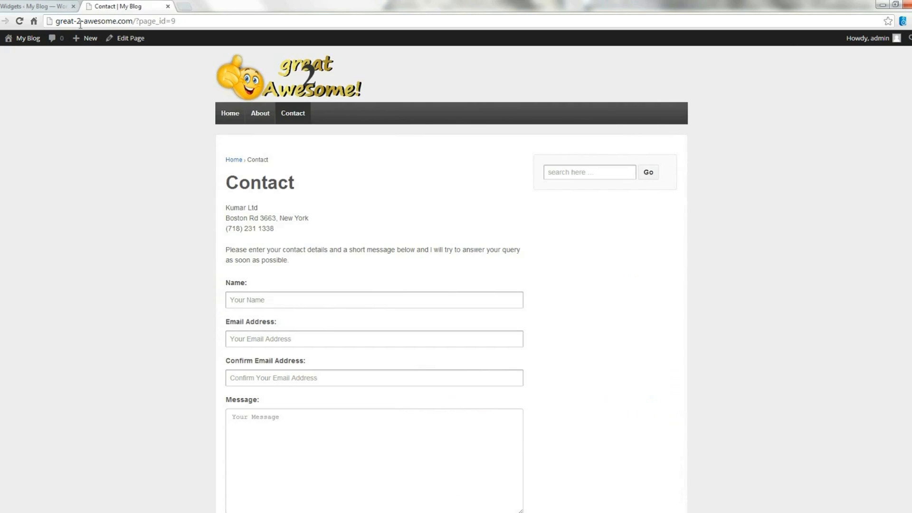
# Step: Reload the Contact page to see the Facebook Like Box, visit Home, then return to Widgets admin
pyautogui.click(21, 21)
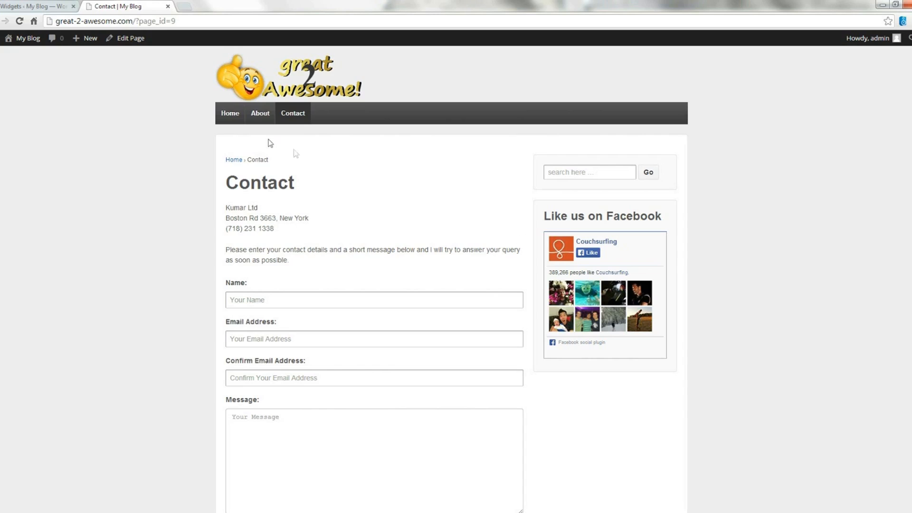
pyautogui.click(224, 118)
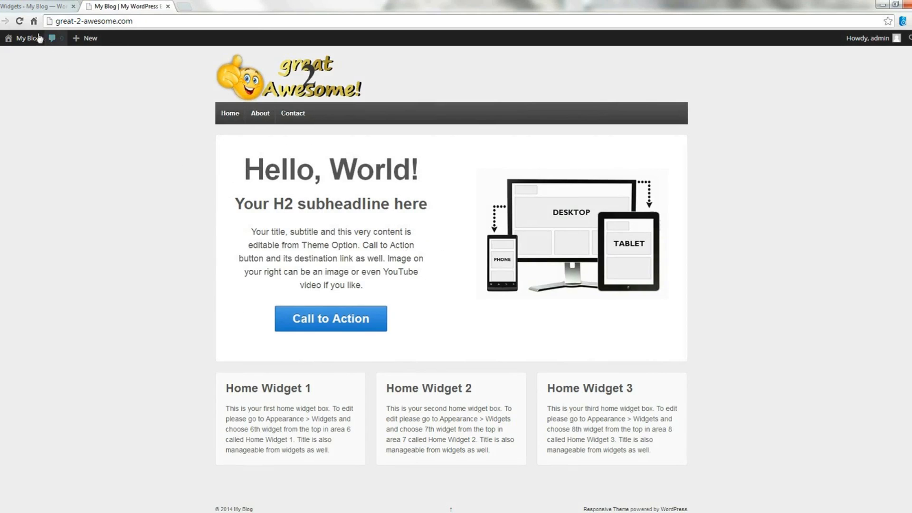
pyautogui.click(27, 7)
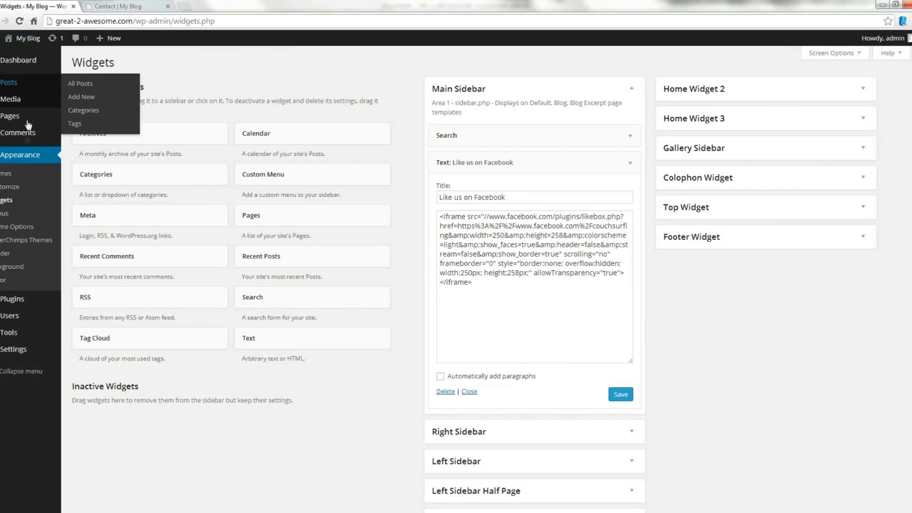
# Step: Set Home Page options: headline 'AWESOME!', subheadline 'Create your imagination', pasted intro text, button 'Contact US!'
pyautogui.click(15, 227)
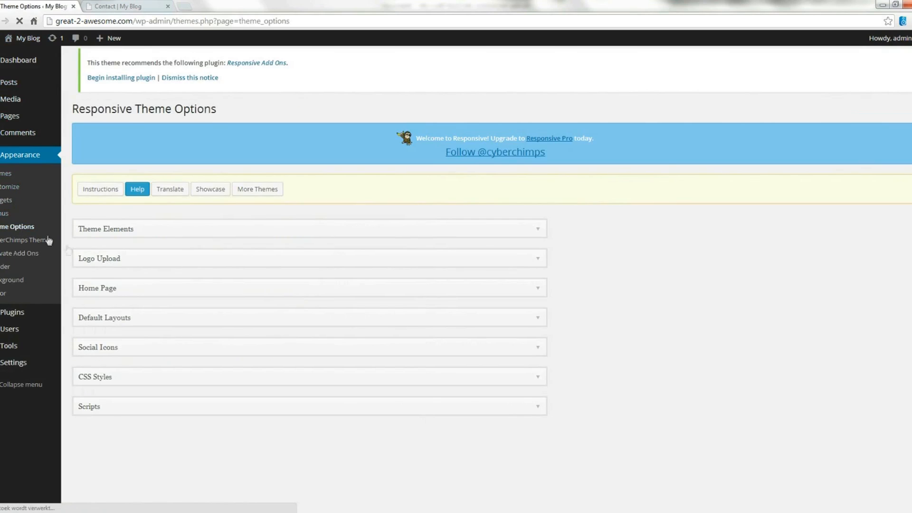
pyautogui.click(102, 290)
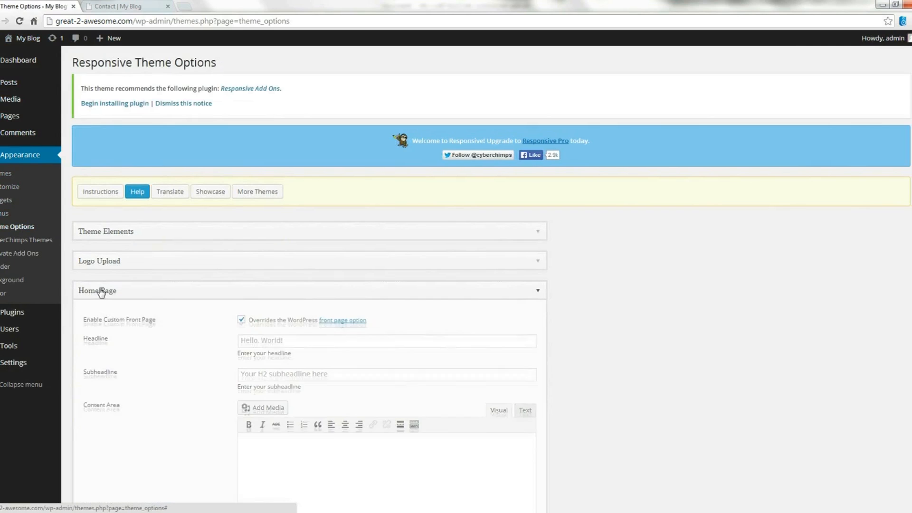
pyautogui.click(285, 346)
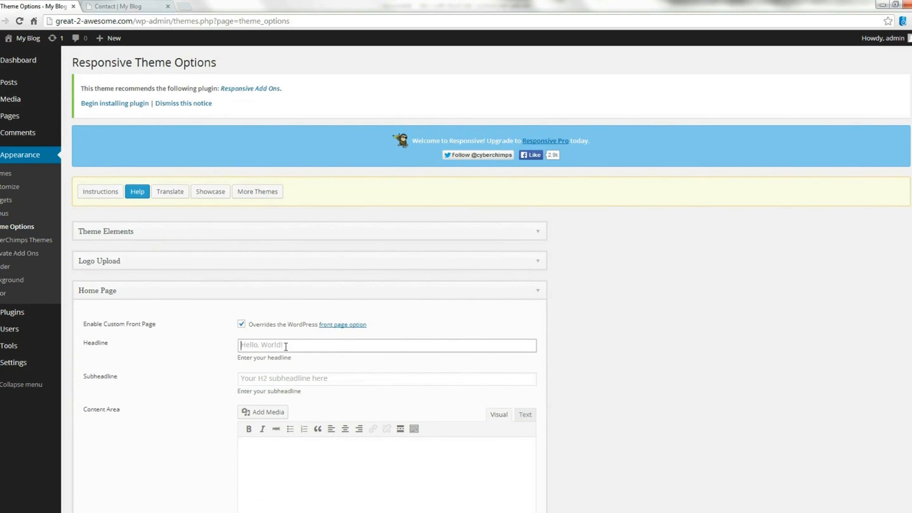
pyautogui.write('AWESOME!')
pyautogui.click(304, 377)
pyautogui.write('Create your')
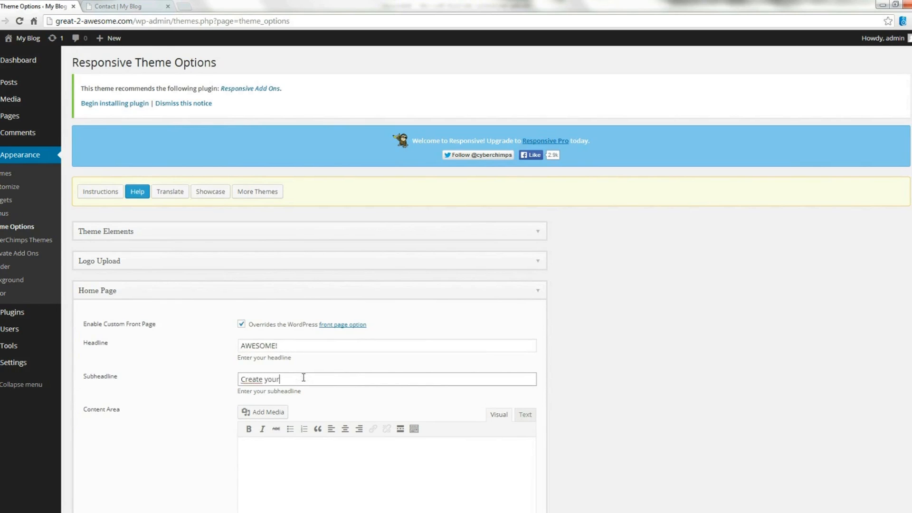
pyautogui.write(' imagination')
pyautogui.scroll(-2, 305, 378)
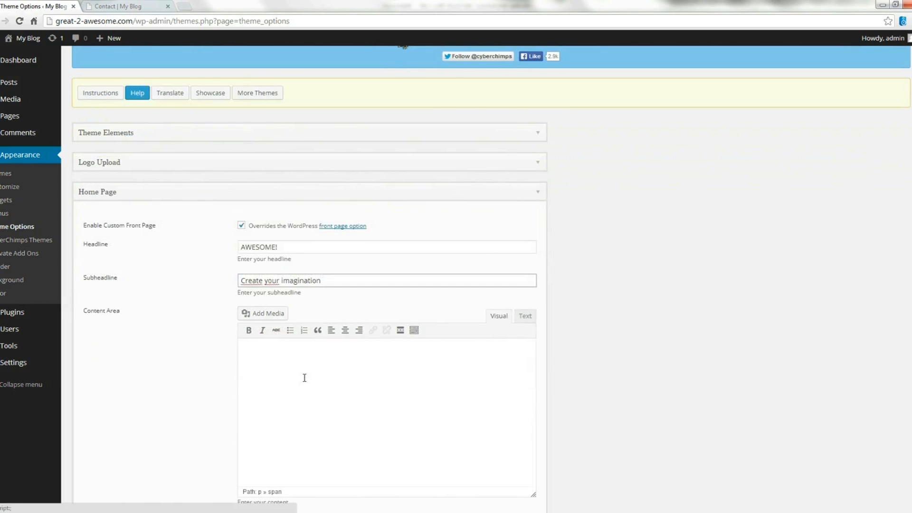
pyautogui.click(283, 354)
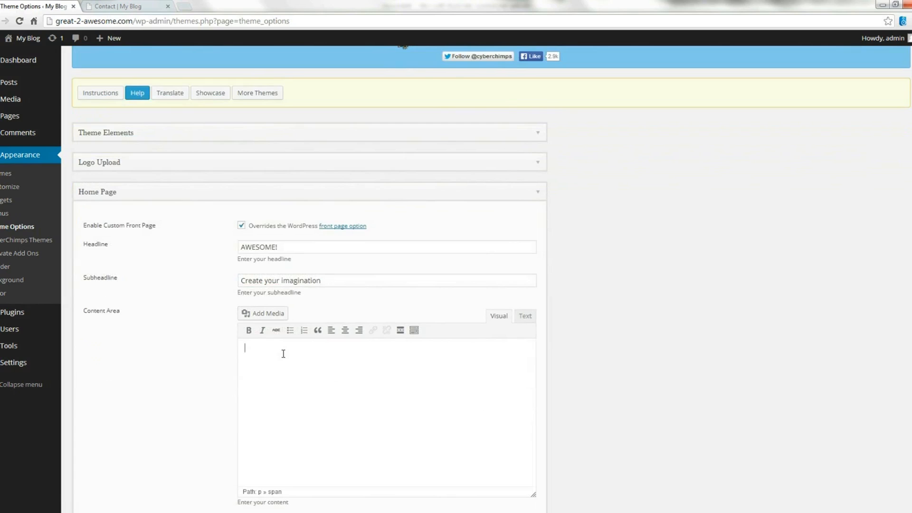
pyautogui.write('Congrats! You can now build a great website! You know how to get your domain name online, install wordpress, choose any theme, create pages, insert images, and download plugins! And next we will learn to make it an AWESOME website in just 3 steps...')
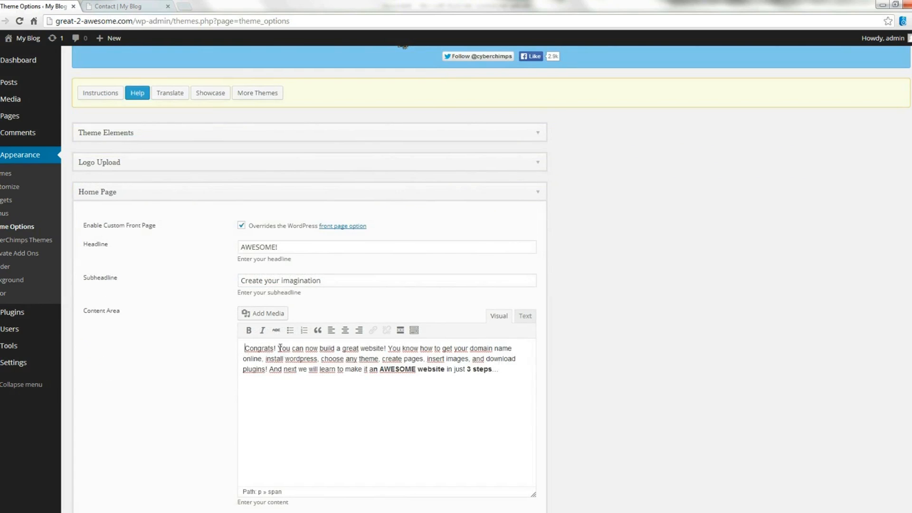
pyautogui.scroll(-3, 309, 391)
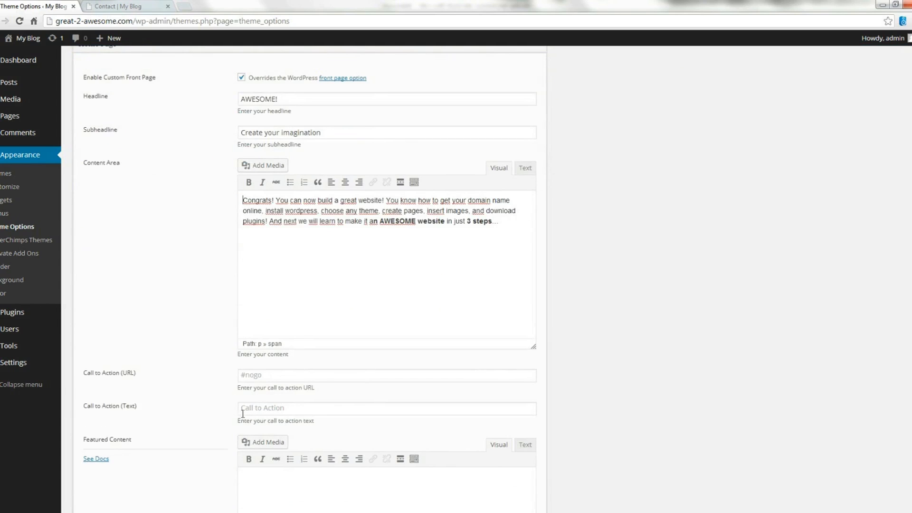
pyautogui.click(277, 409)
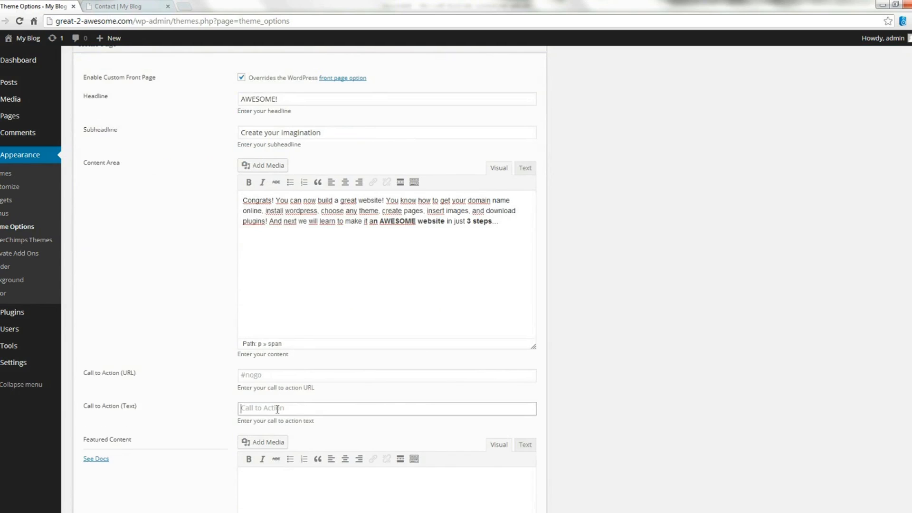
pyautogui.write('Contact')
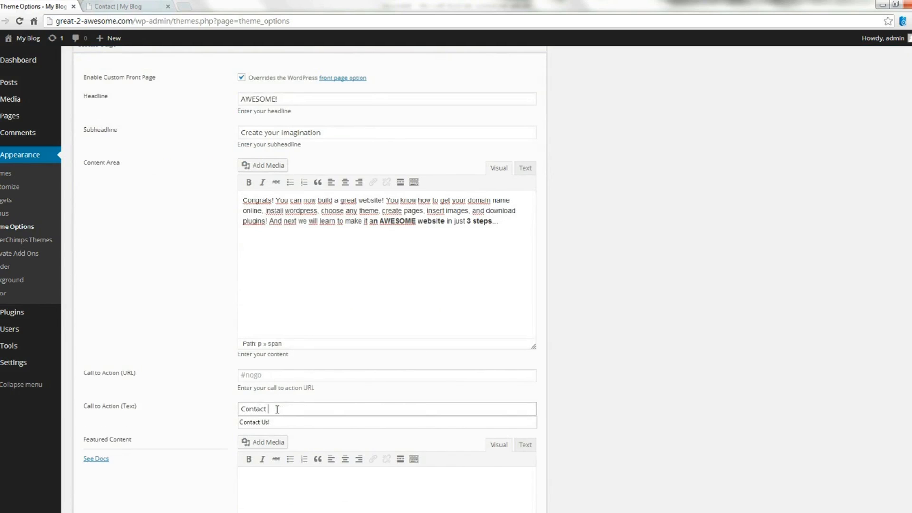
pyautogui.write(' US!')
pyautogui.click(284, 394)
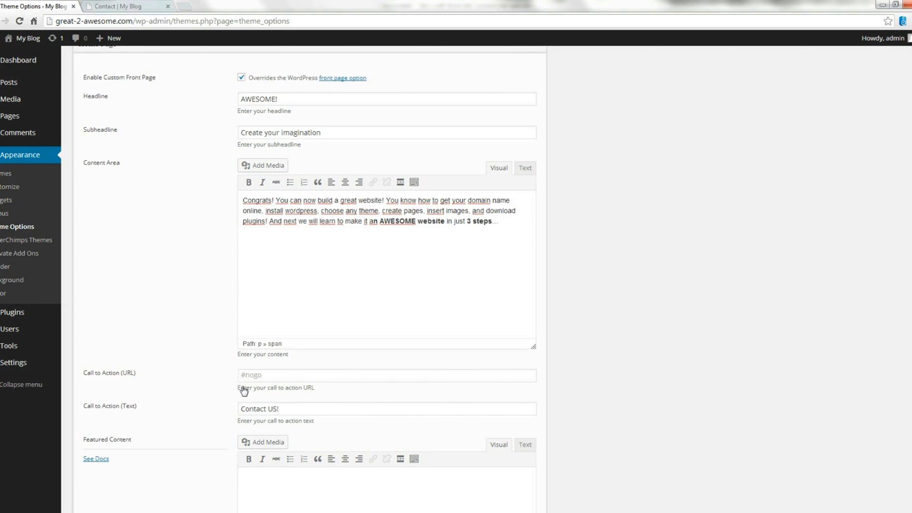
# Step: Link the call-to-action button to the Contact page address (?page_id=9) and save the options
pyautogui.click(119, 6)
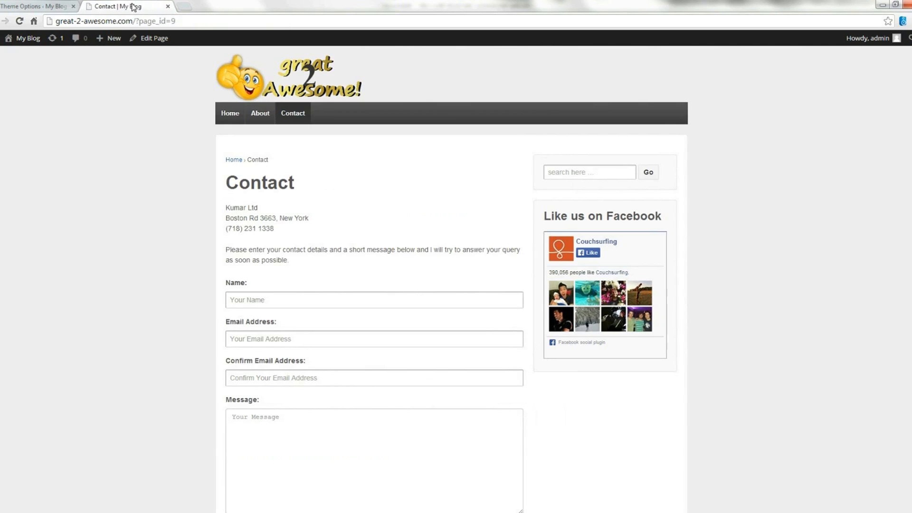
pyautogui.click(177, 22)
pyautogui.hotkey('ctrl', 'c')
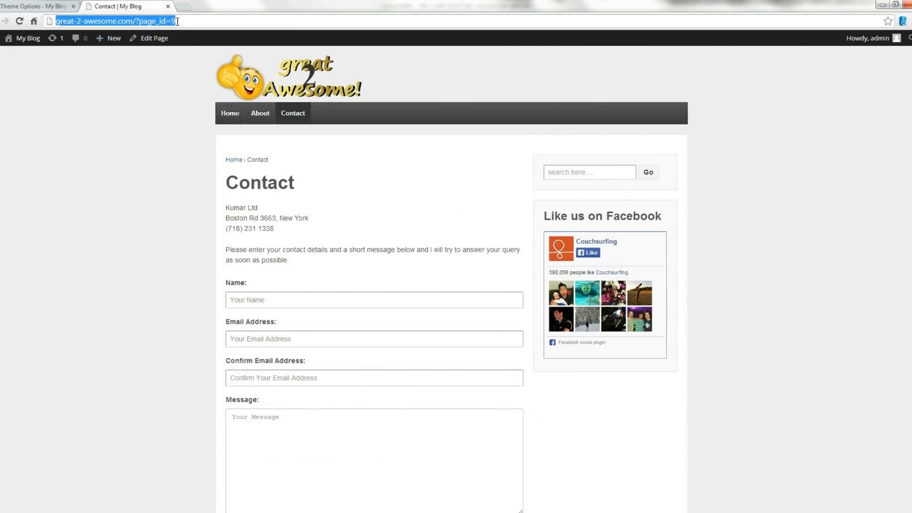
pyautogui.click(34, 6)
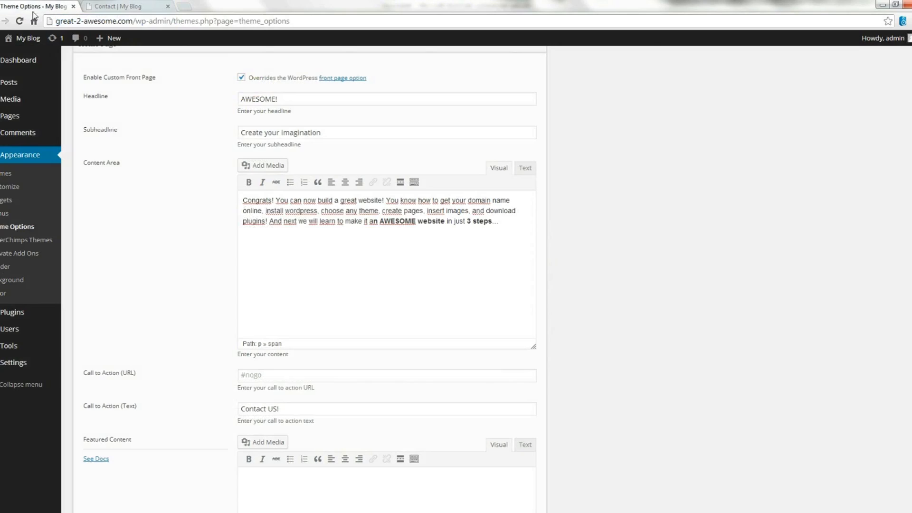
pyautogui.click(271, 373)
pyautogui.hotkey('ctrl', 'v')
pyautogui.click(273, 363)
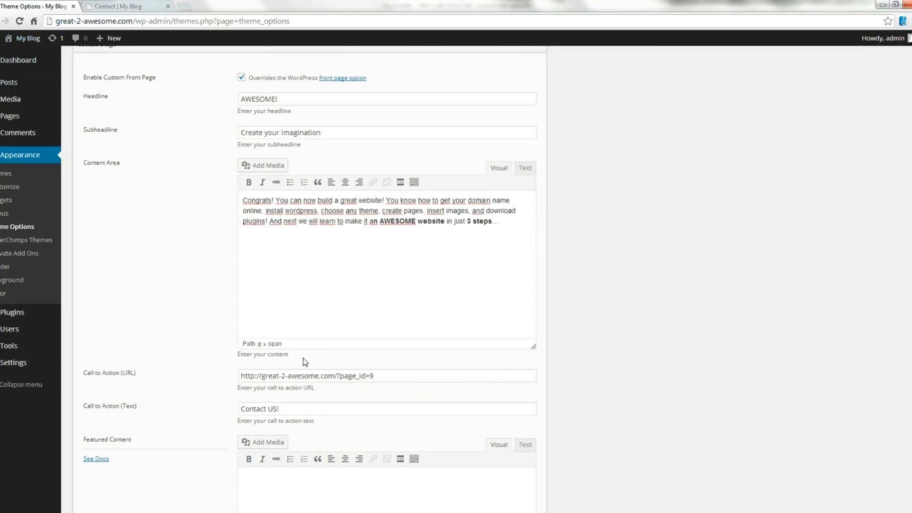
pyautogui.scroll(-4, 348, 389)
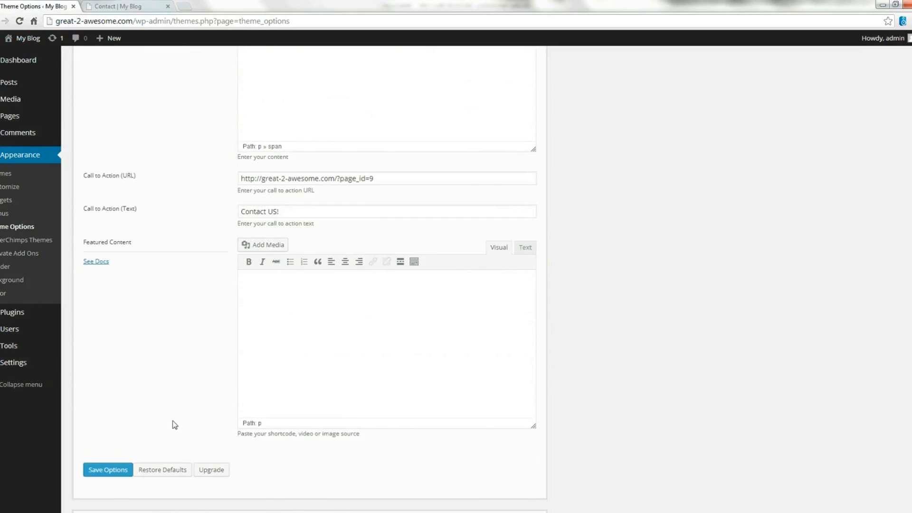
pyautogui.click(124, 471)
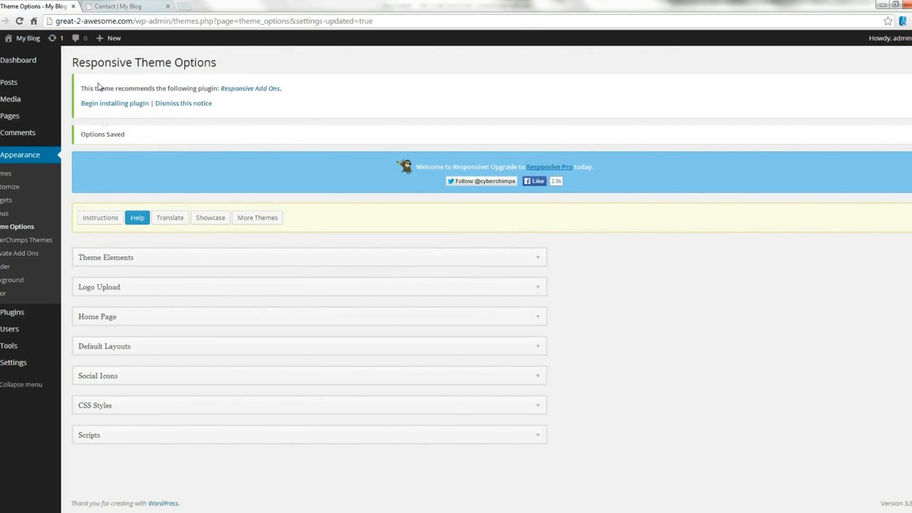
# Step: View the live home page, test the Contact US! button's link, then return to Theme Options
pyautogui.click(119, 7)
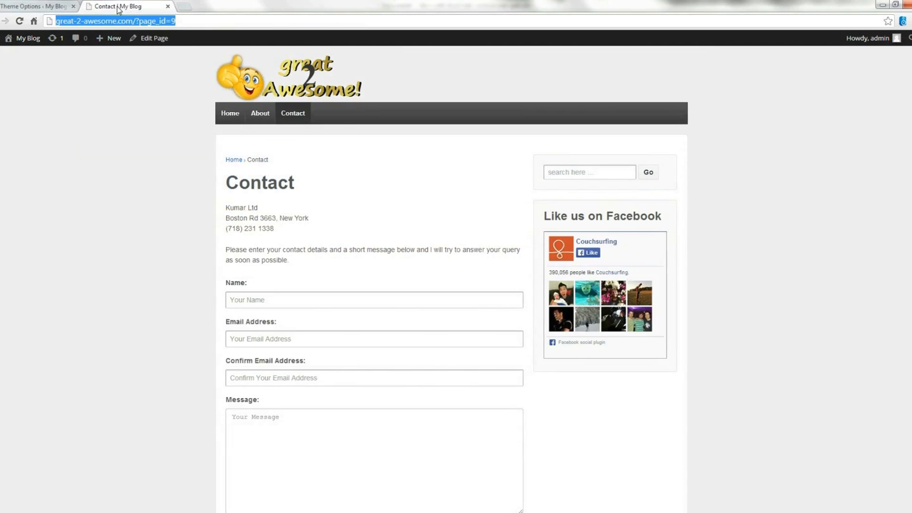
pyautogui.click(264, 92)
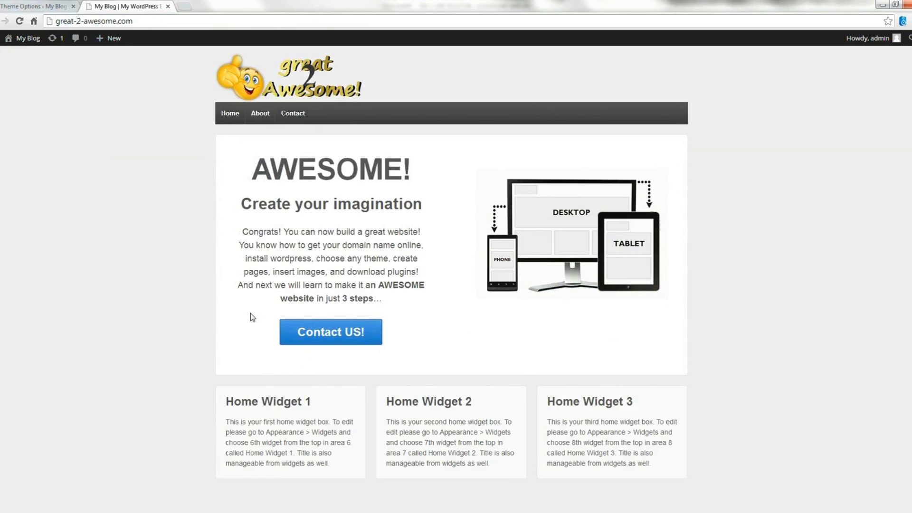
pyautogui.click(336, 334)
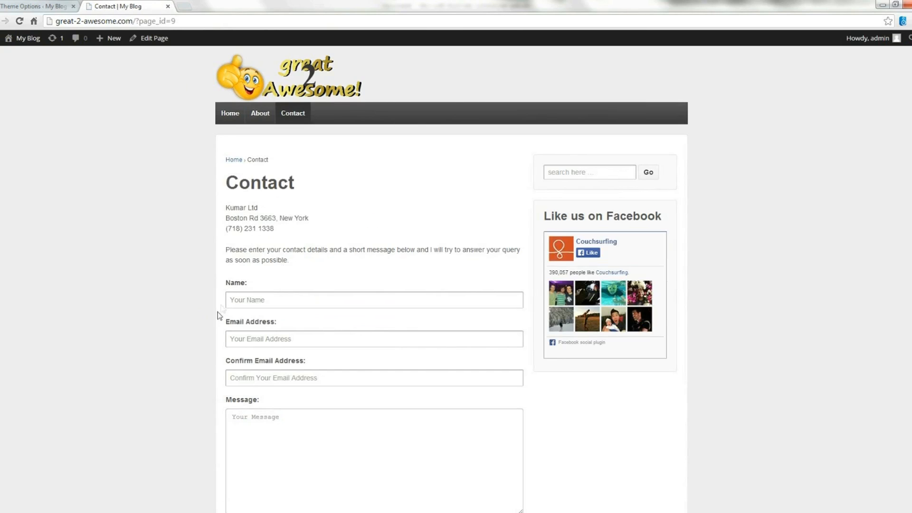
pyautogui.click(229, 113)
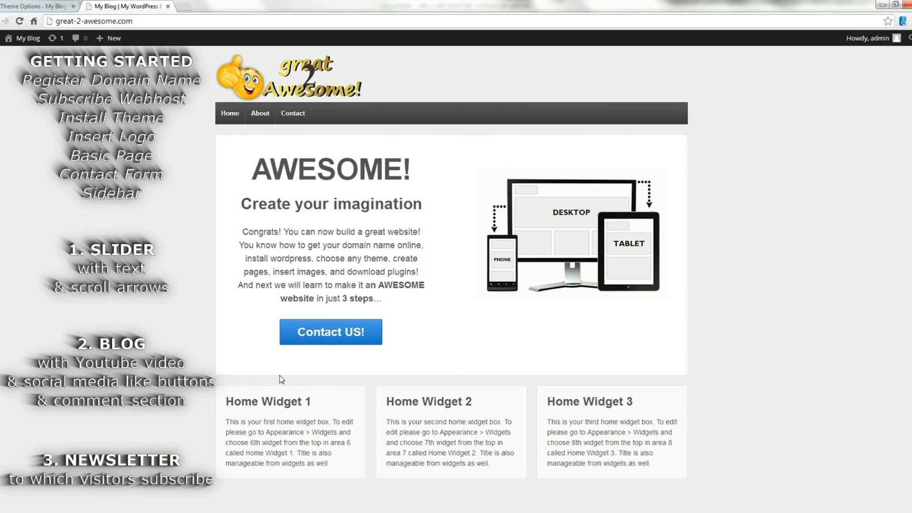
pyautogui.click(27, 9)
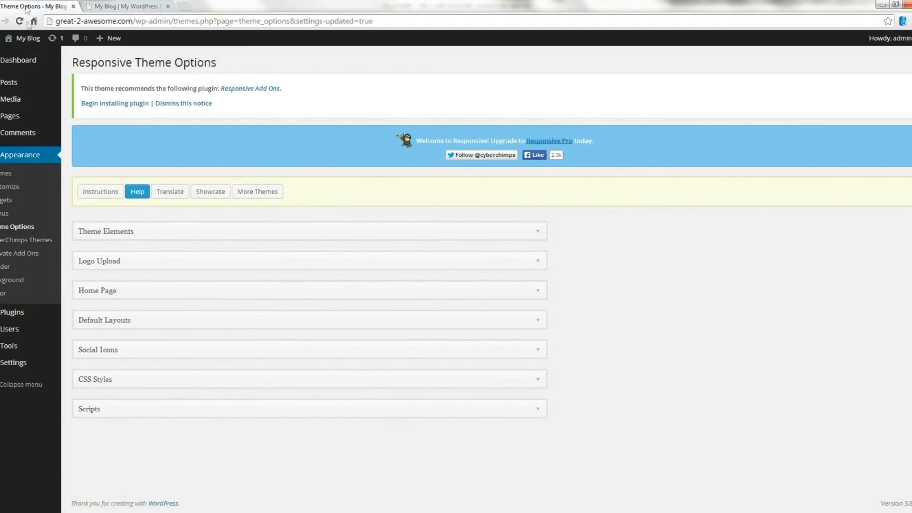
# Step: Search plugins for 'Black studio', then install and activate Black Studio TinyMCE Widget 1.3.1
pyautogui.click(6, 199)
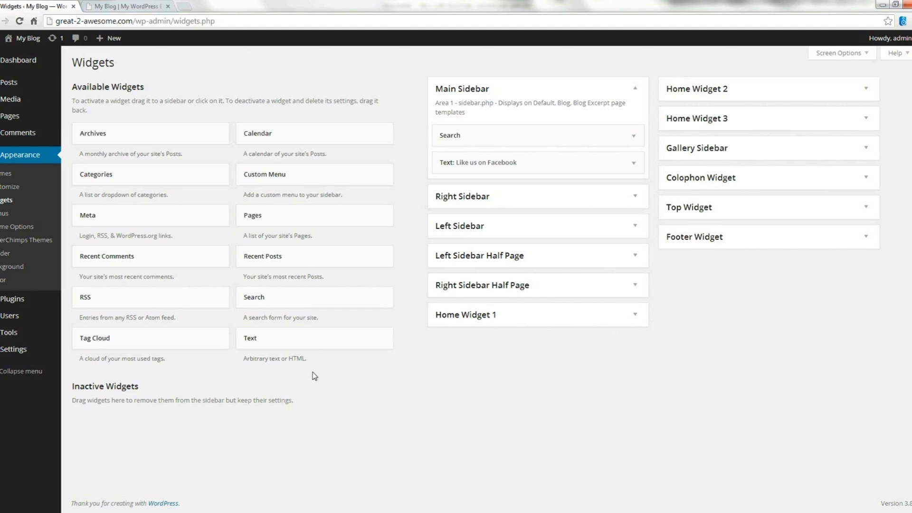
pyautogui.moveTo(6, 299)
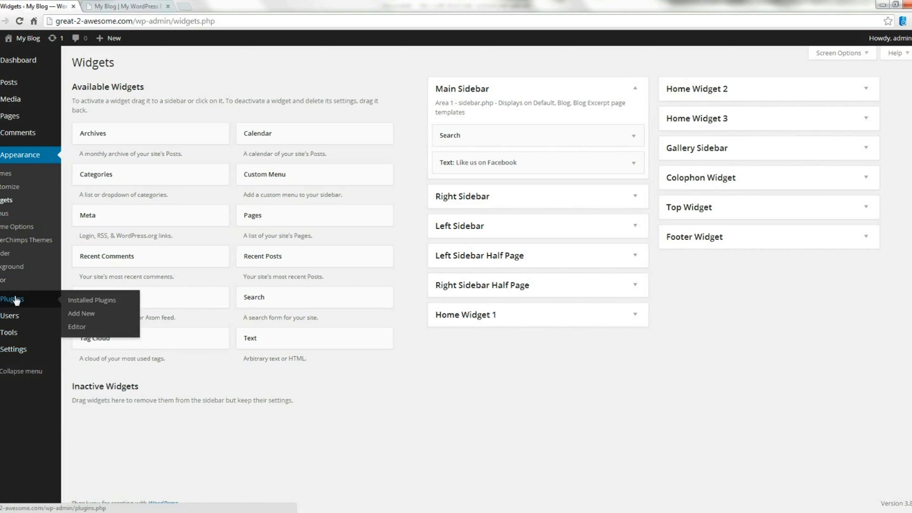
pyautogui.click(83, 318)
pyautogui.click(116, 144)
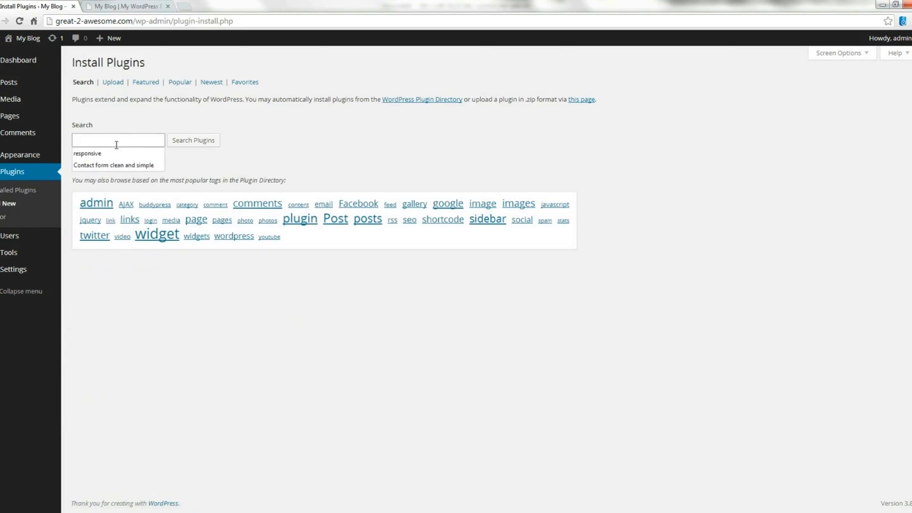
pyautogui.write('Black studio')
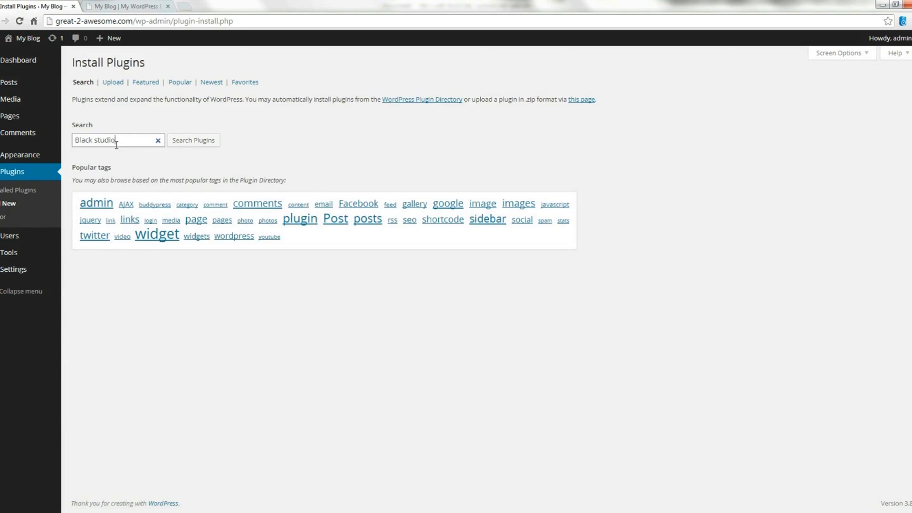
pyautogui.press('Return')
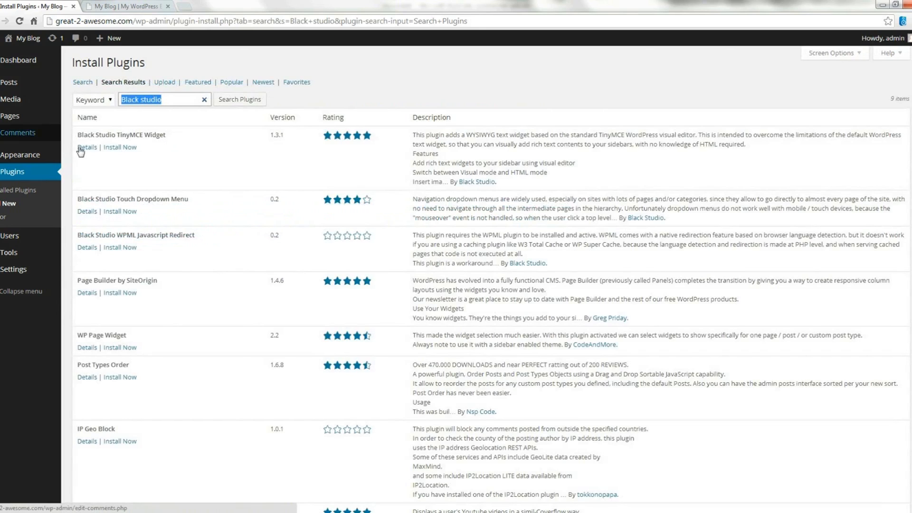
pyautogui.click(119, 148)
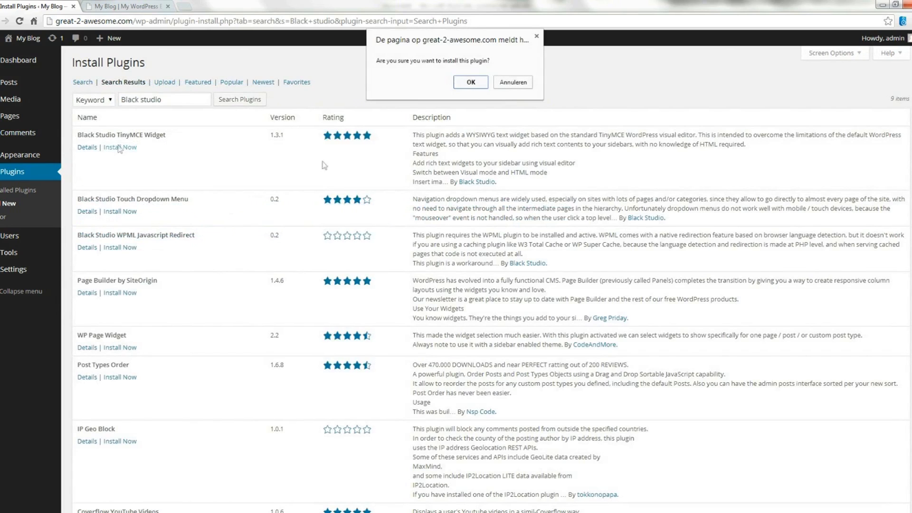
pyautogui.click(476, 85)
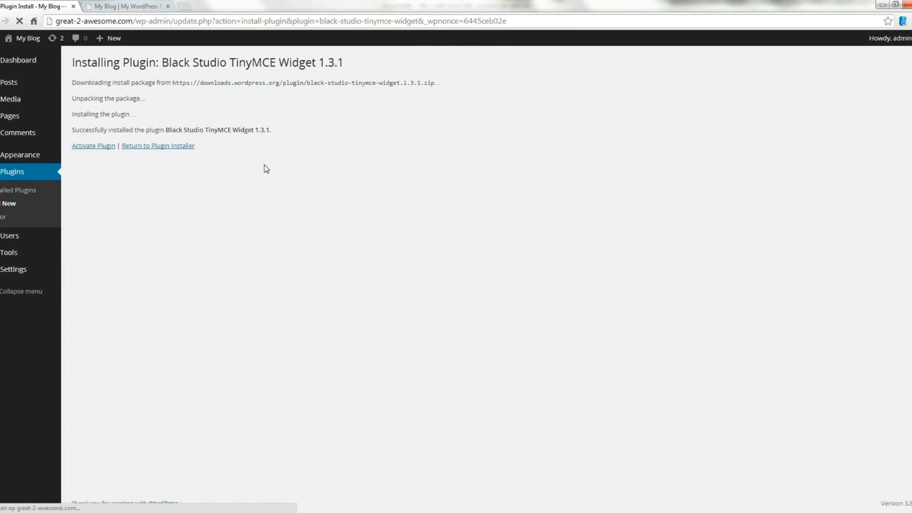
pyautogui.click(113, 146)
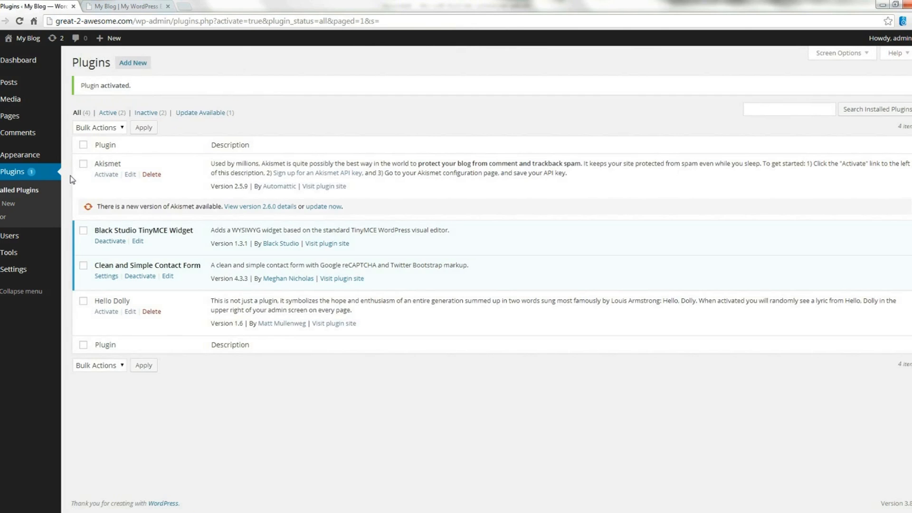
# Step: Add a Visual Editor widget to Home Widget 1 and insert the uploaded Widget1_Slider.png image
pyautogui.moveTo(41, 158)
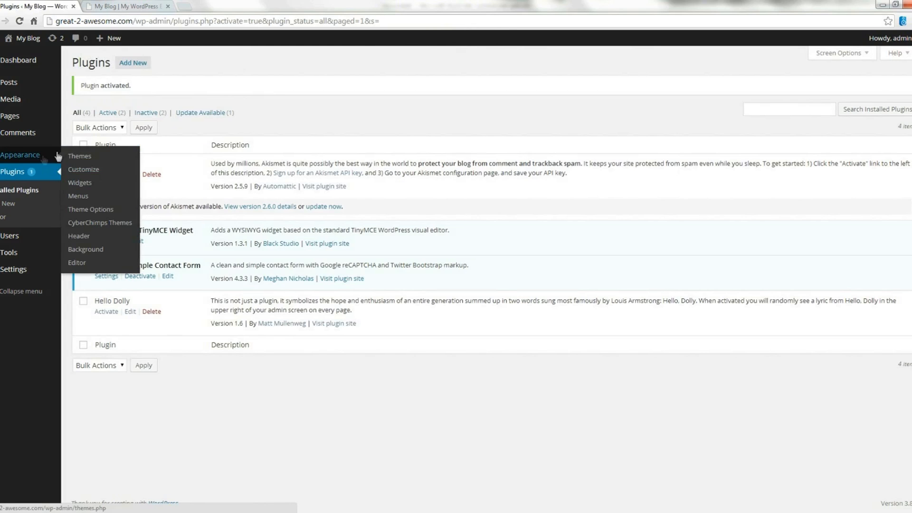
pyautogui.click(86, 185)
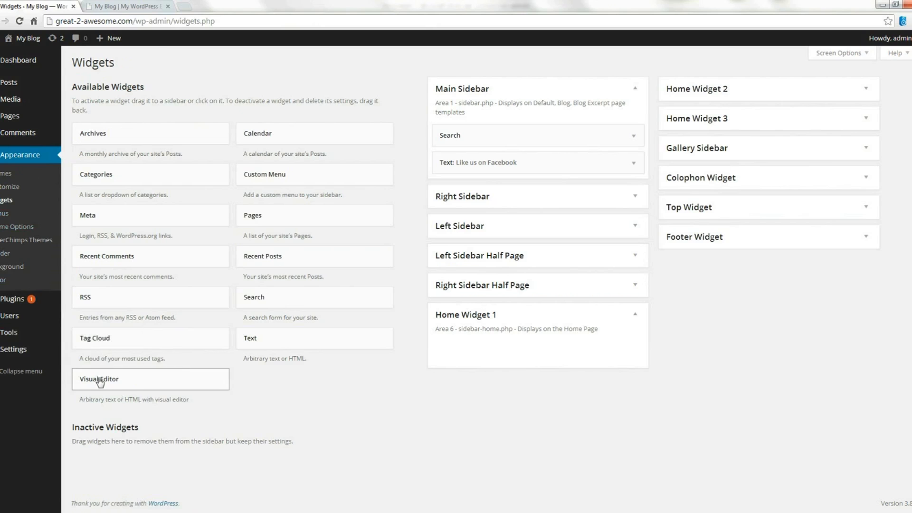
pyautogui.moveTo(99, 382); pyautogui.dragTo(467, 349)
pyautogui.scroll(-2, 468, 350)
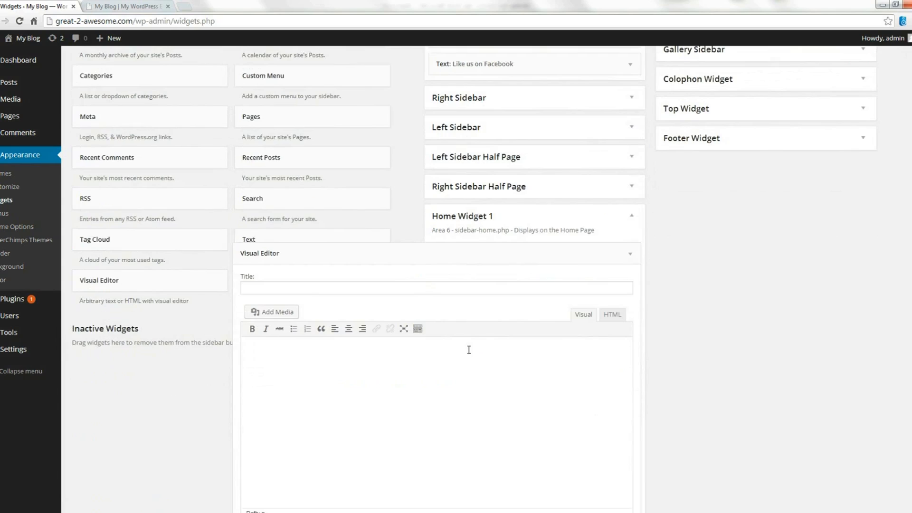
pyautogui.click(278, 314)
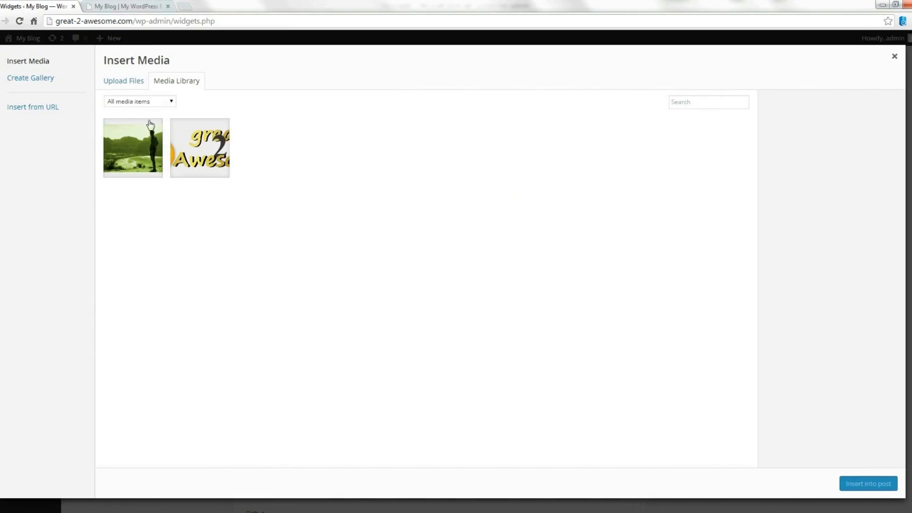
pyautogui.click(132, 84)
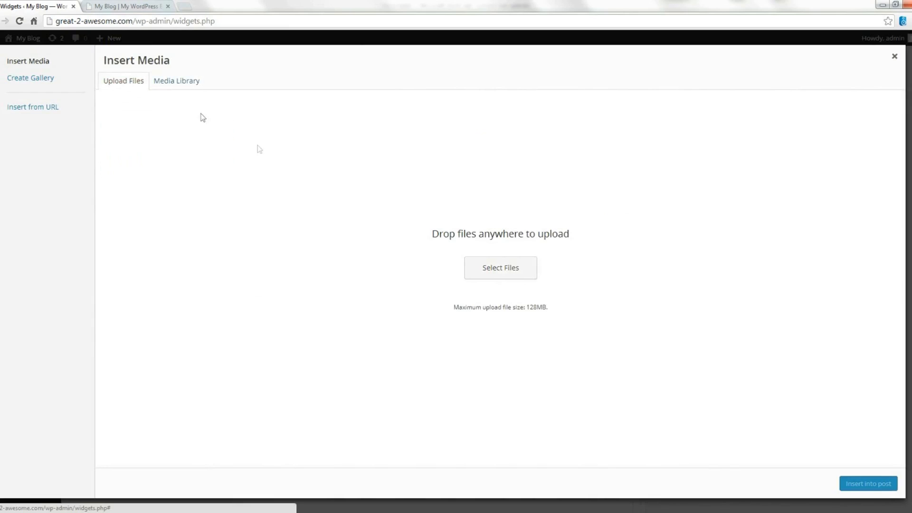
pyautogui.click(505, 267)
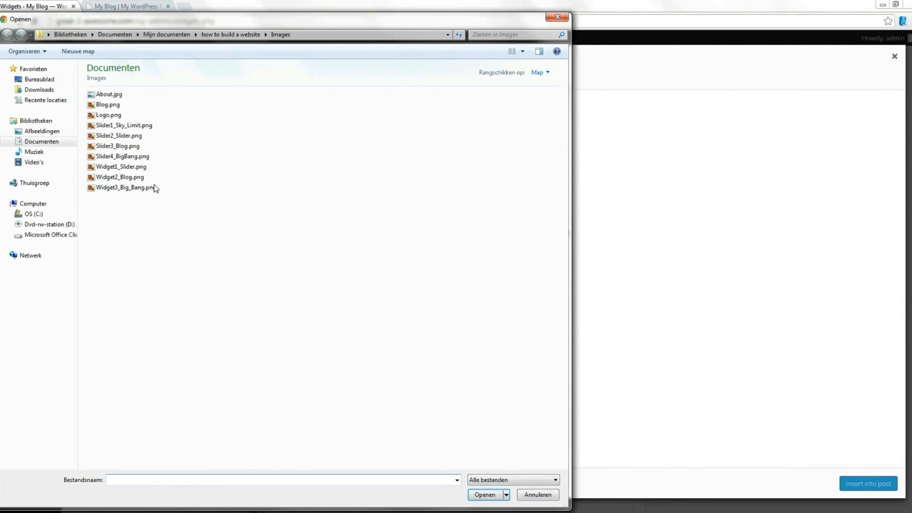
pyautogui.click(121, 166)
pyautogui.click(493, 495)
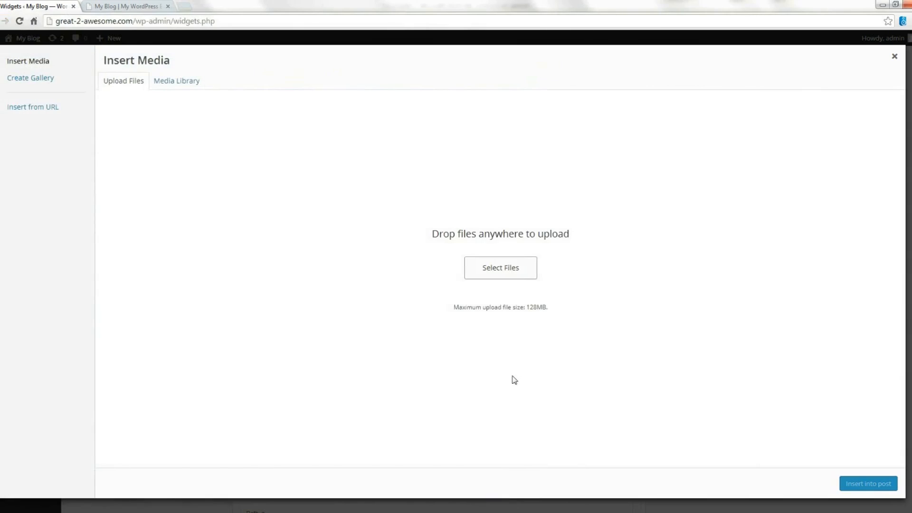
pyautogui.click(859, 483)
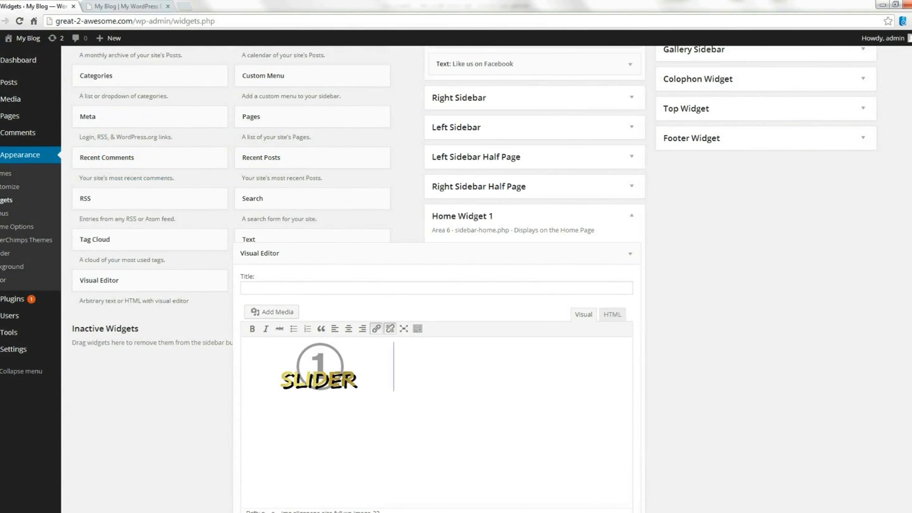
# Step: Paste the slider description paragraph from Word below the SLIDER image and save the widget
pyautogui.hotkey('alt', 'Tab')
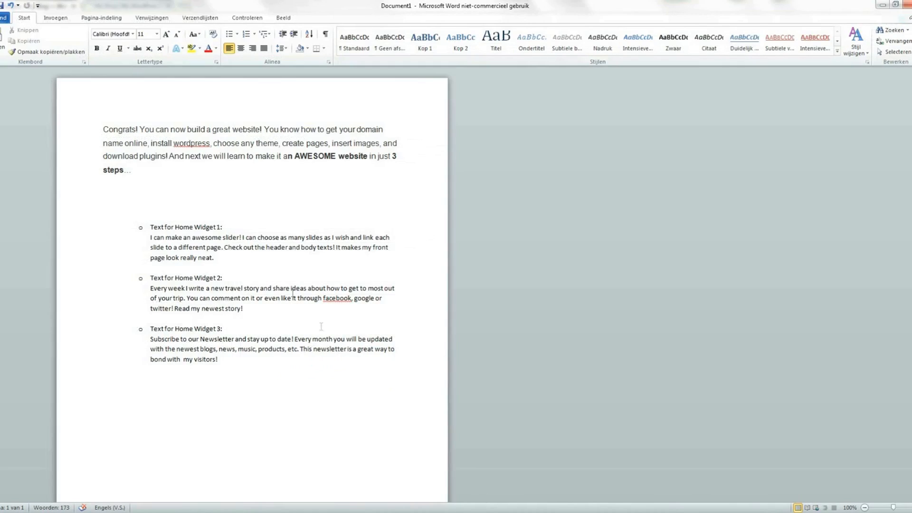
pyautogui.moveTo(230, 258); pyautogui.dragTo(150, 238)
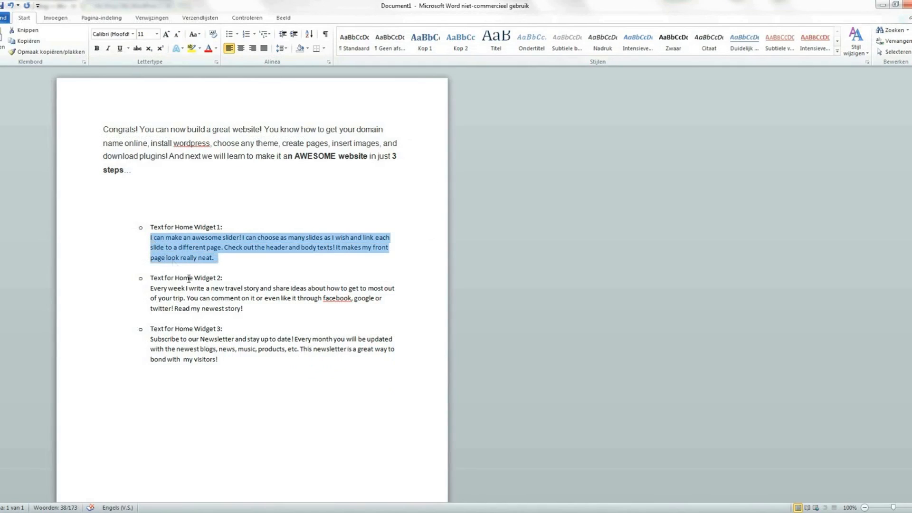
pyautogui.hotkey('ctrl', 'c')
pyautogui.hotkey('alt', 'Tab')
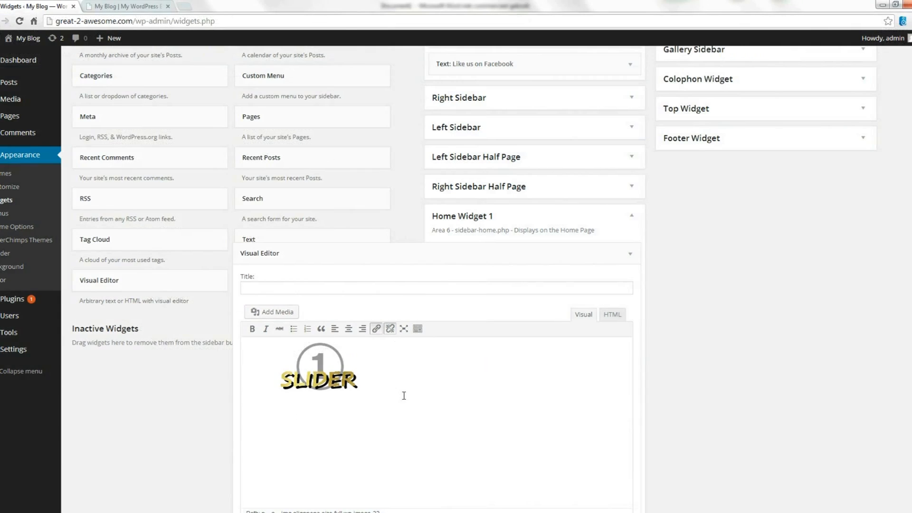
pyautogui.hotkey('ctrl', 'v')
pyautogui.scroll(-3, 403, 395)
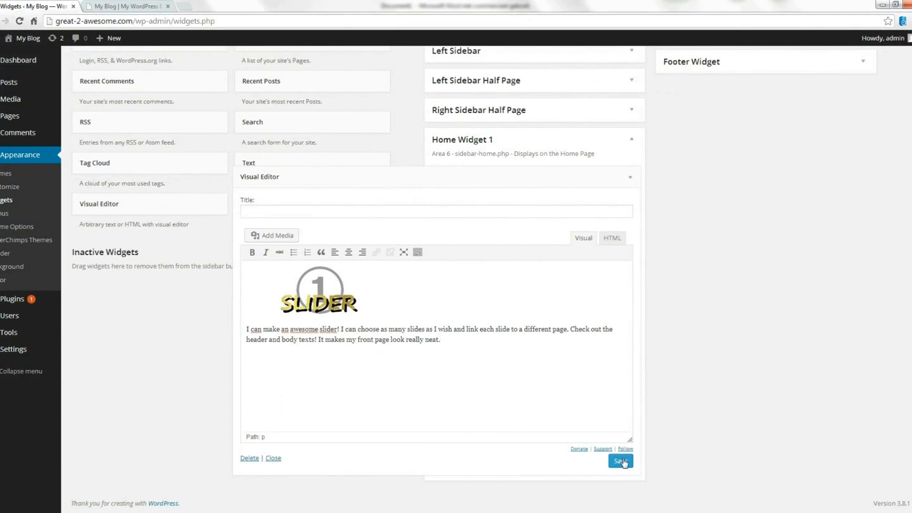
pyautogui.click(622, 460)
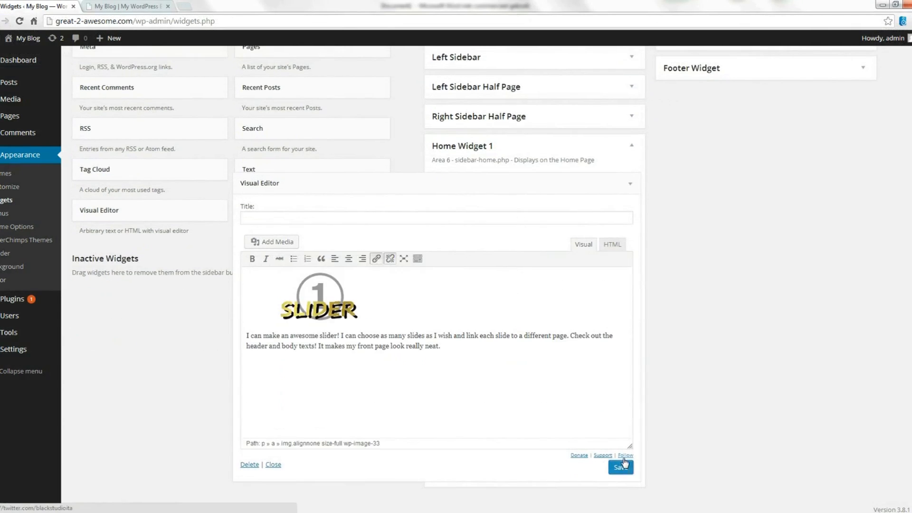
pyautogui.click(635, 183)
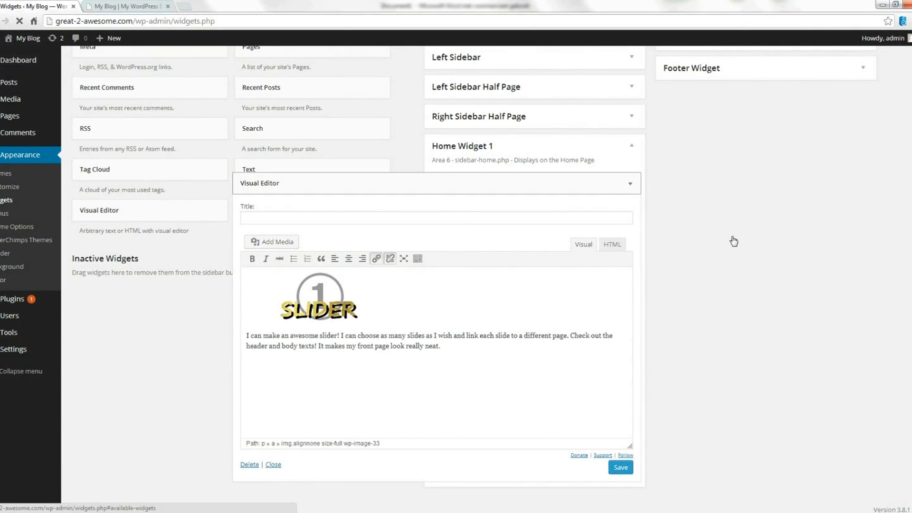
pyautogui.click(857, 93)
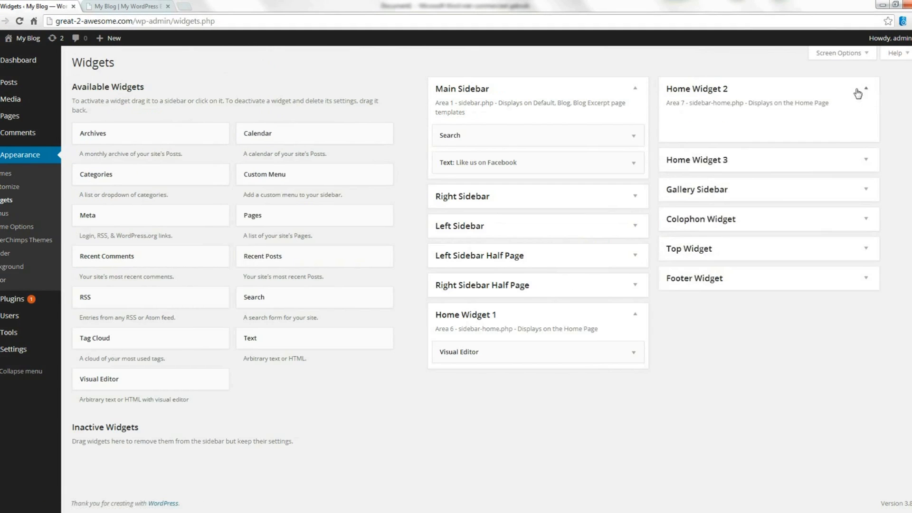
# Step: Add a Visual Editor widget to Home Widget 2 and insert the uploaded Widget2_Blog.png image
pyautogui.moveTo(153, 380); pyautogui.dragTo(727, 131)
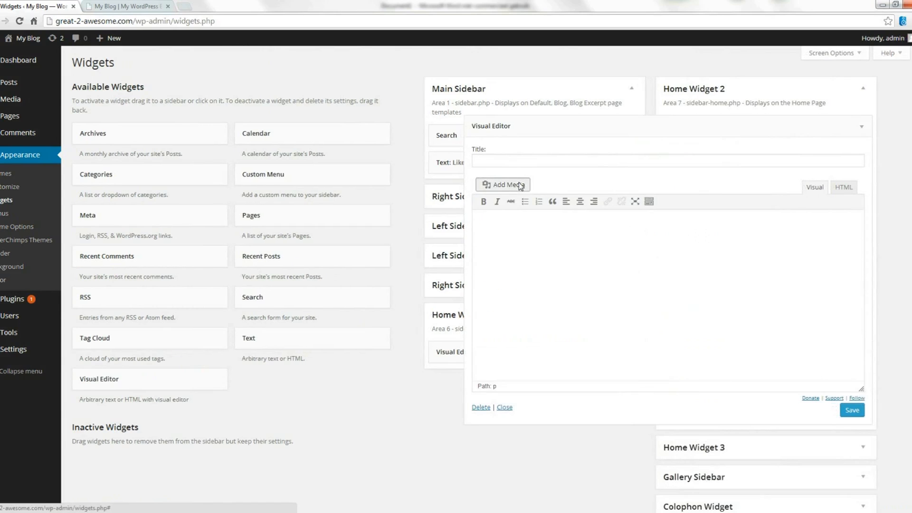
pyautogui.click(518, 184)
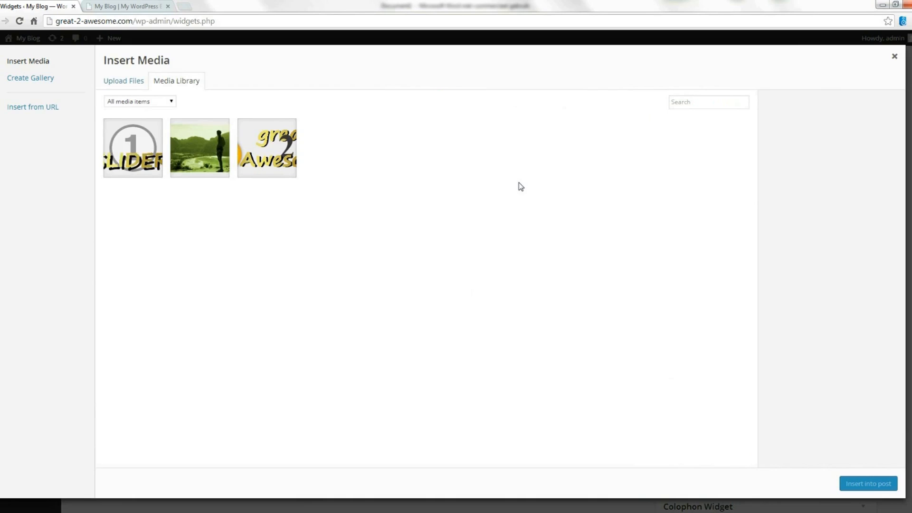
pyautogui.click(128, 85)
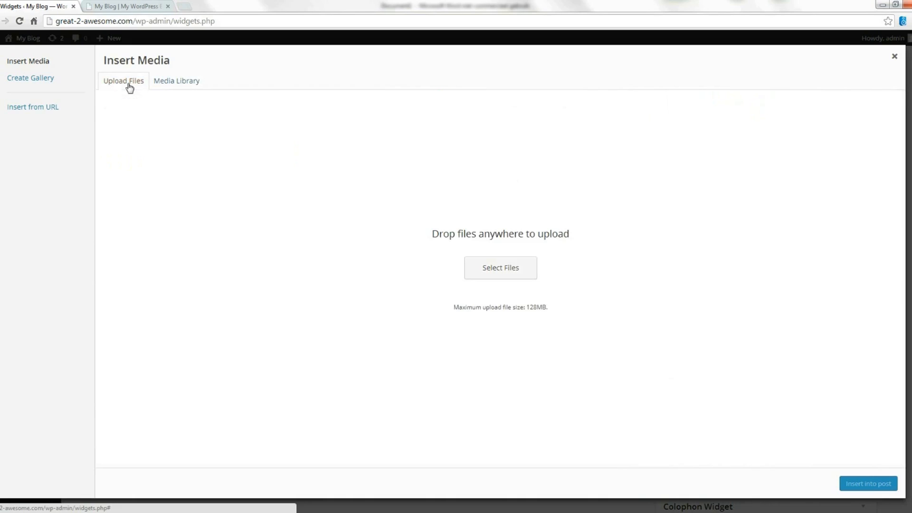
pyautogui.click(507, 271)
pyautogui.click(120, 176)
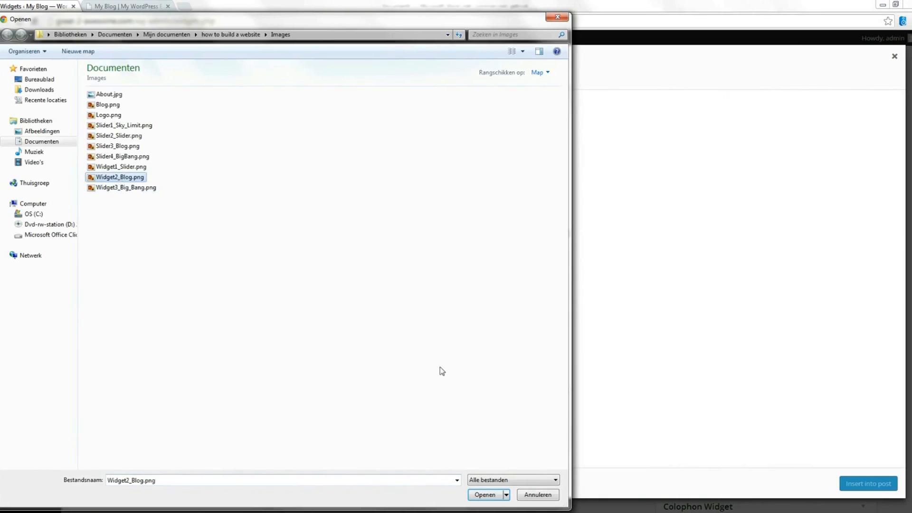
pyautogui.click(485, 494)
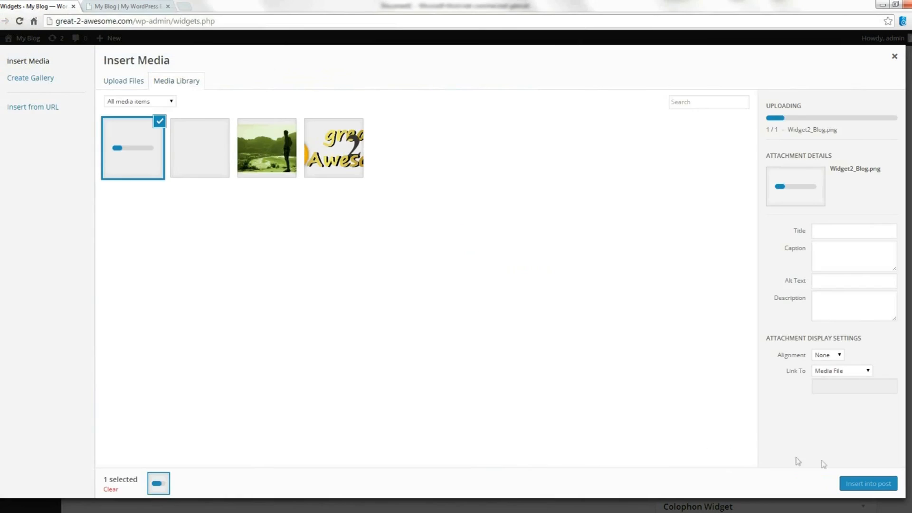
pyautogui.click(876, 484)
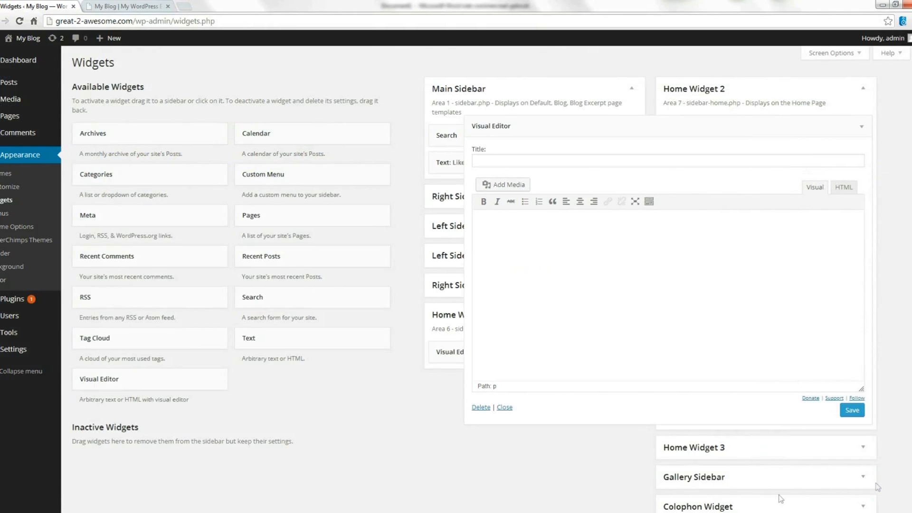
# Step: Paste the weekly travel story paragraph from Word below the BLOG image and save the widget
pyautogui.hotkey('alt', 'Tab')
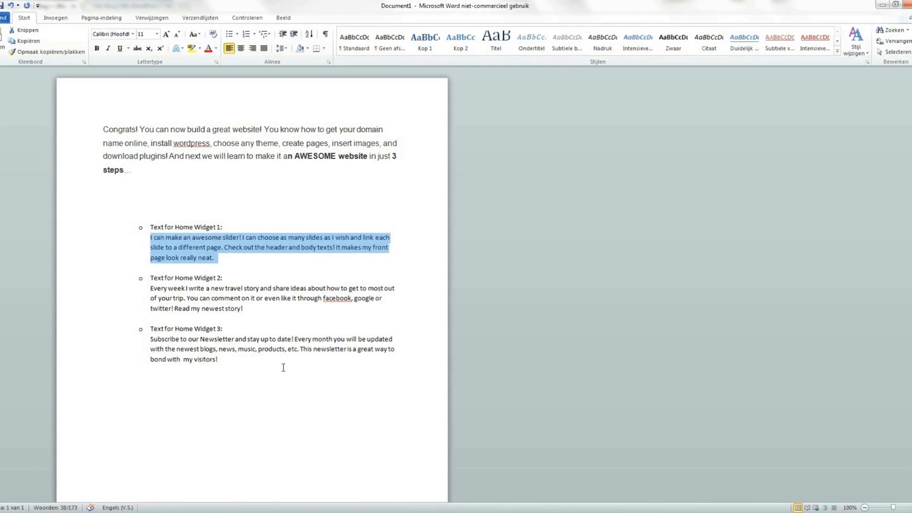
pyautogui.moveTo(245, 308); pyautogui.dragTo(157, 290)
pyautogui.hotkey('ctrl', 'c')
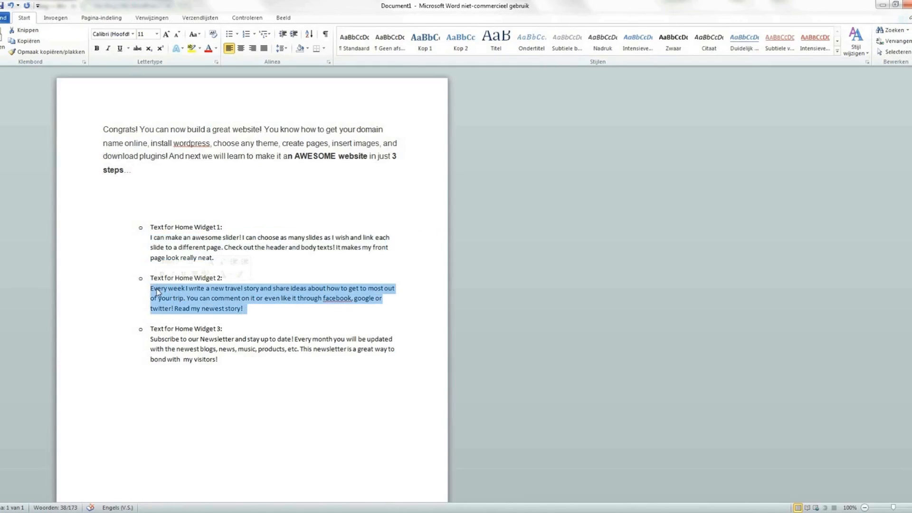
pyautogui.hotkey('alt', 'Tab')
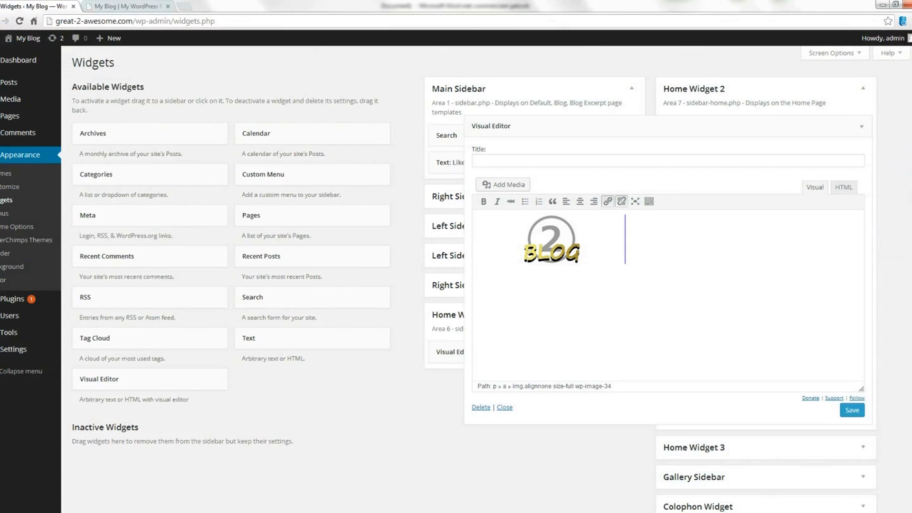
pyautogui.click(686, 239)
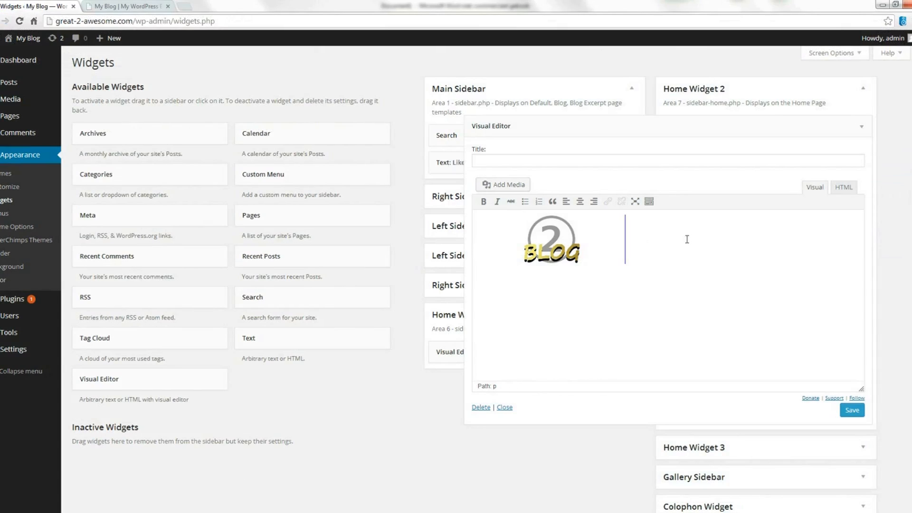
pyautogui.hotkey('ctrl', 'v')
pyautogui.click(851, 410)
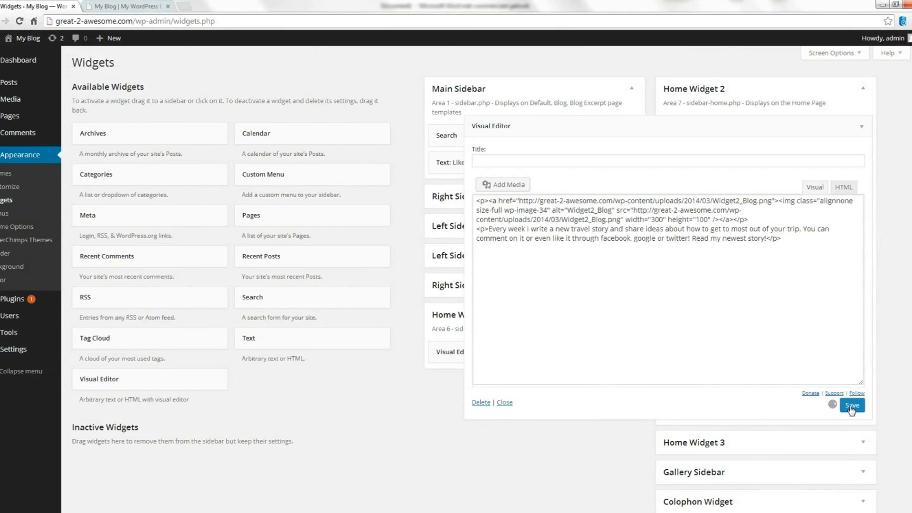
pyautogui.click(864, 126)
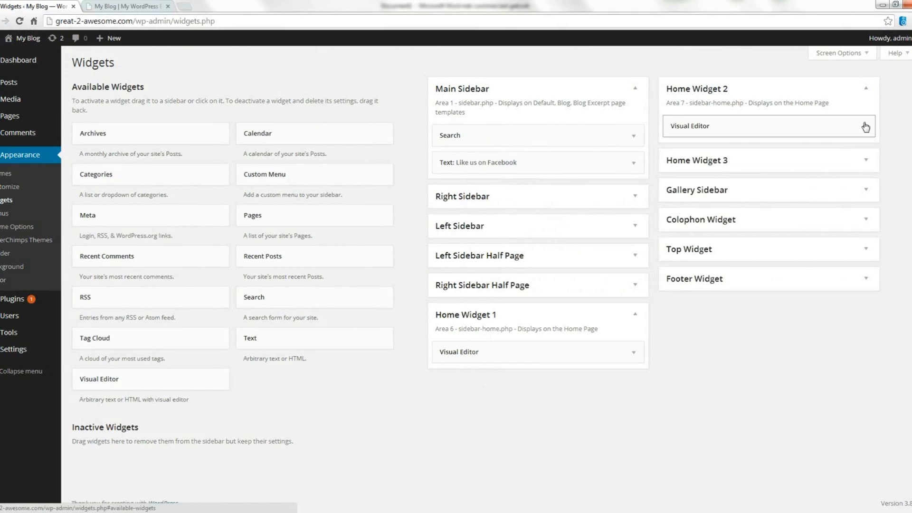
# Step: Add a Visual Editor widget to Home Widget 3 and insert the uploaded Widget3_Big_Bang.png NEWSLETTER! image
pyautogui.click(863, 161)
pyautogui.moveTo(128, 377); pyautogui.dragTo(713, 195)
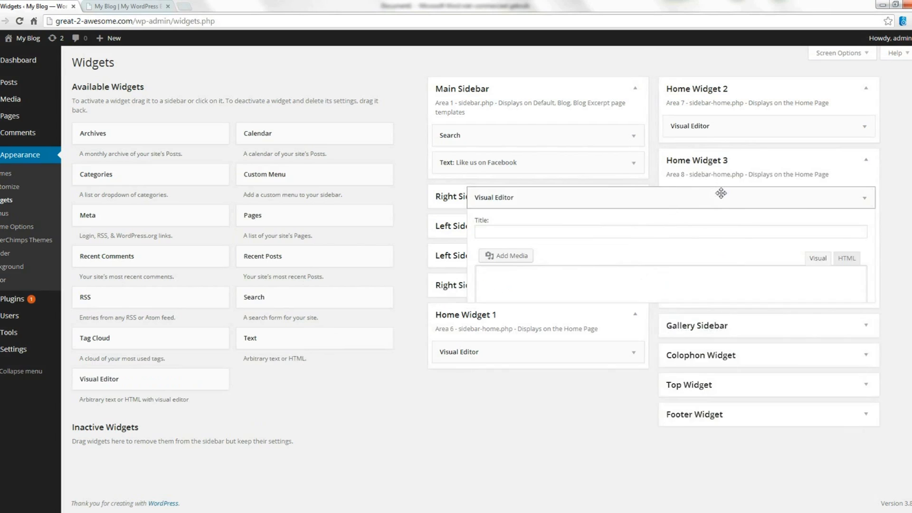
pyautogui.click(519, 257)
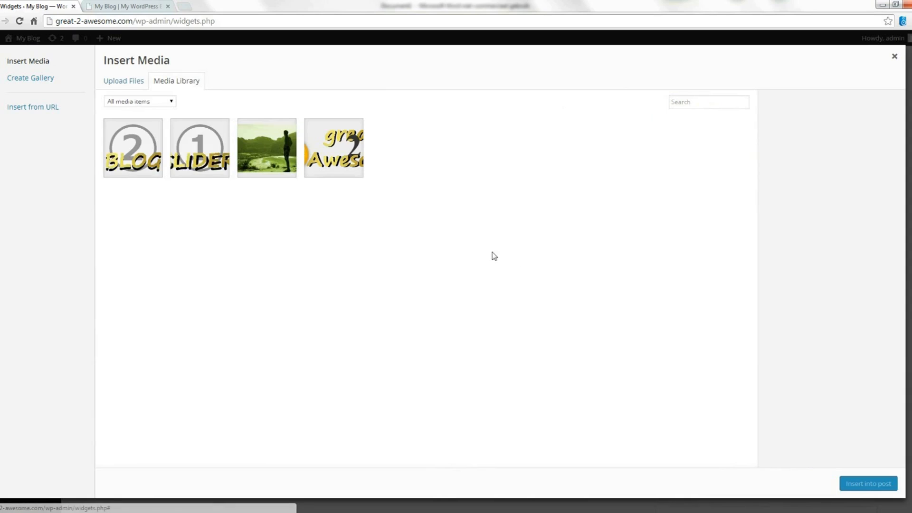
pyautogui.click(114, 80)
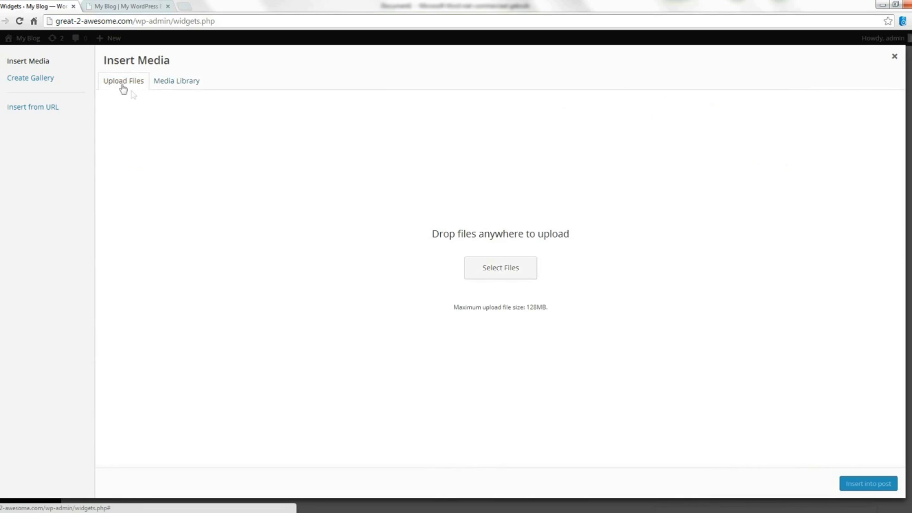
pyautogui.click(502, 270)
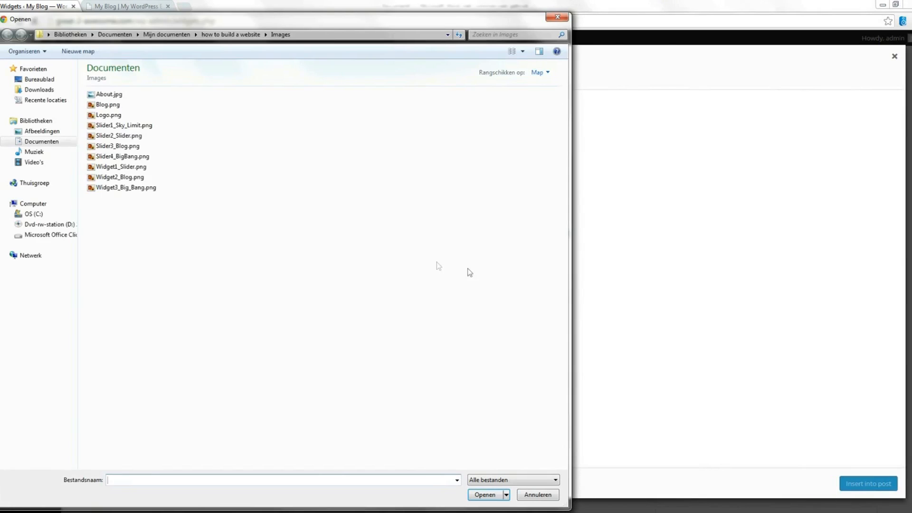
pyautogui.click(125, 188)
pyautogui.click(484, 494)
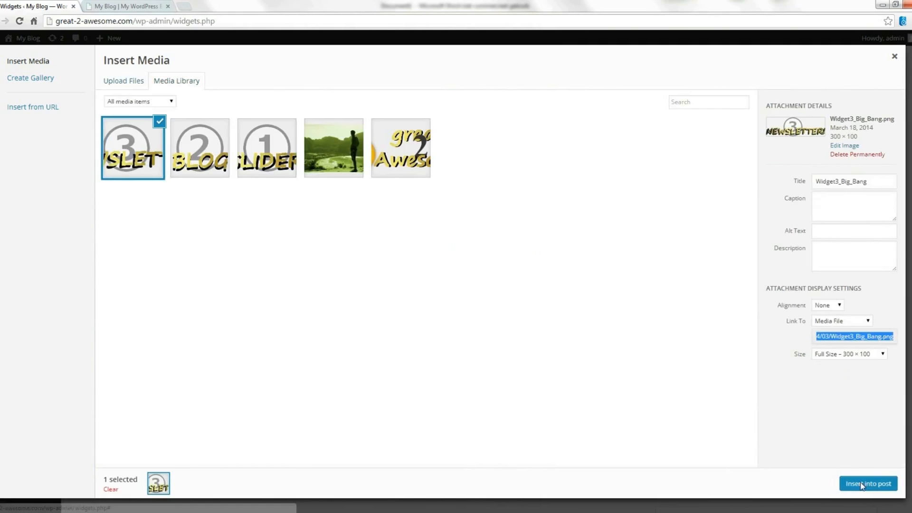
pyautogui.click(855, 482)
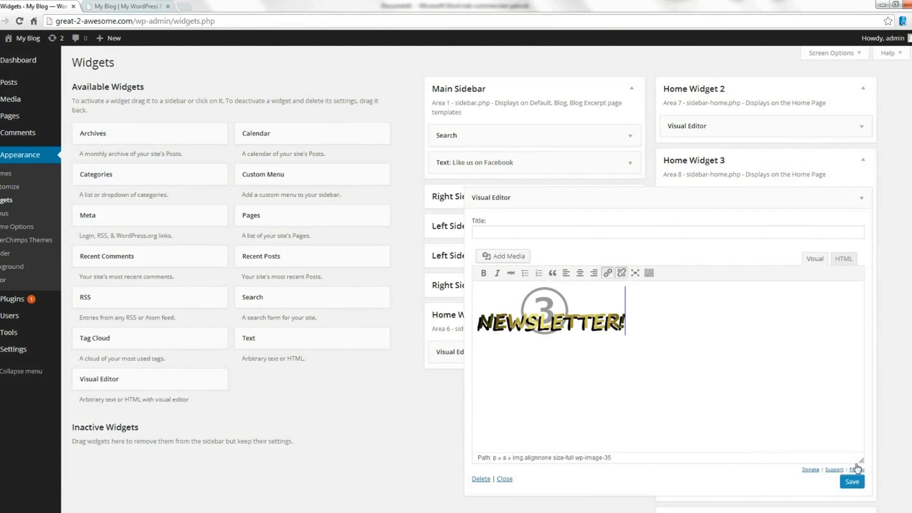
# Step: Paste the newsletter subscription paragraph from Word below the image and save the widget
pyautogui.click(774, 432)
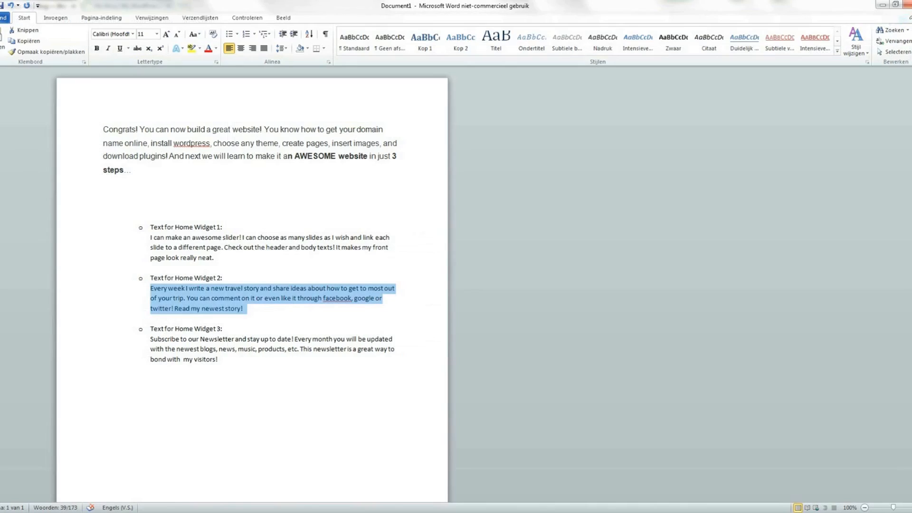
pyautogui.hotkey('alt', 'Tab')
pyautogui.moveTo(222, 362); pyautogui.dragTo(158, 342)
pyautogui.hotkey('ctrl', 'c')
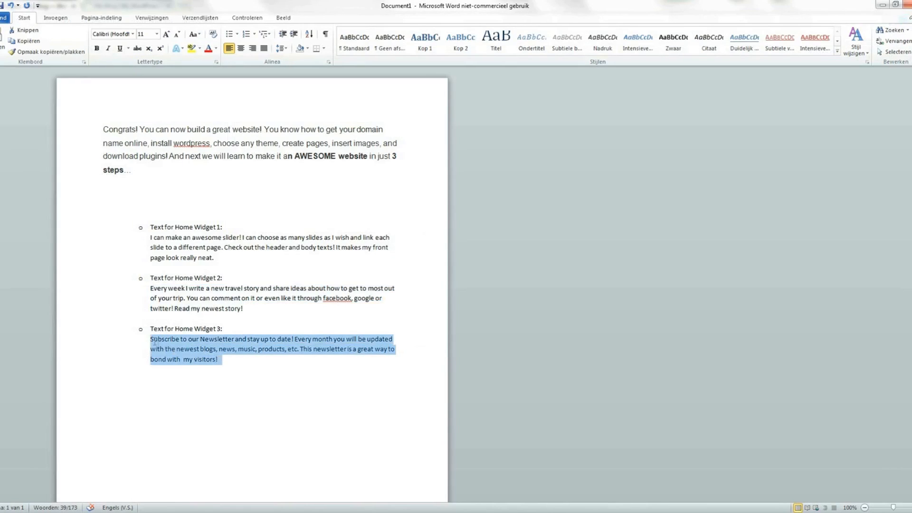
pyautogui.hotkey('alt', 'Tab')
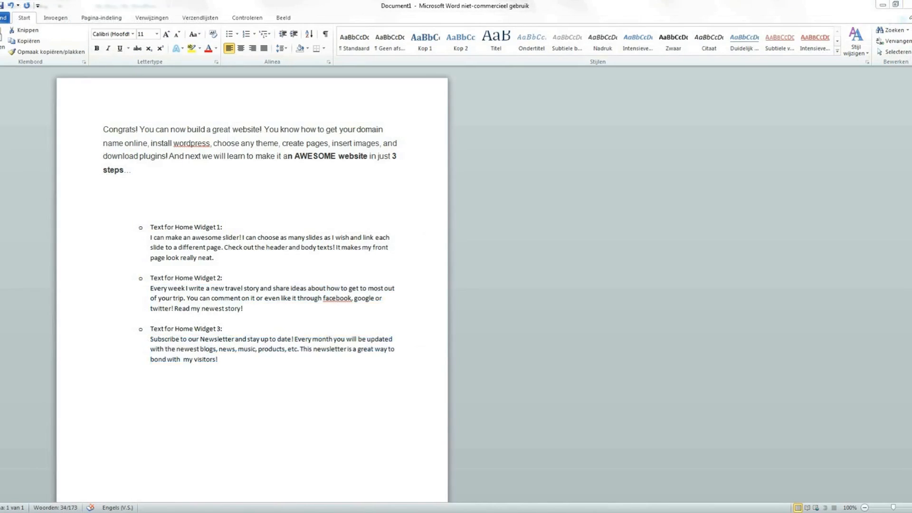
pyautogui.hotkey('ctrl', 'v')
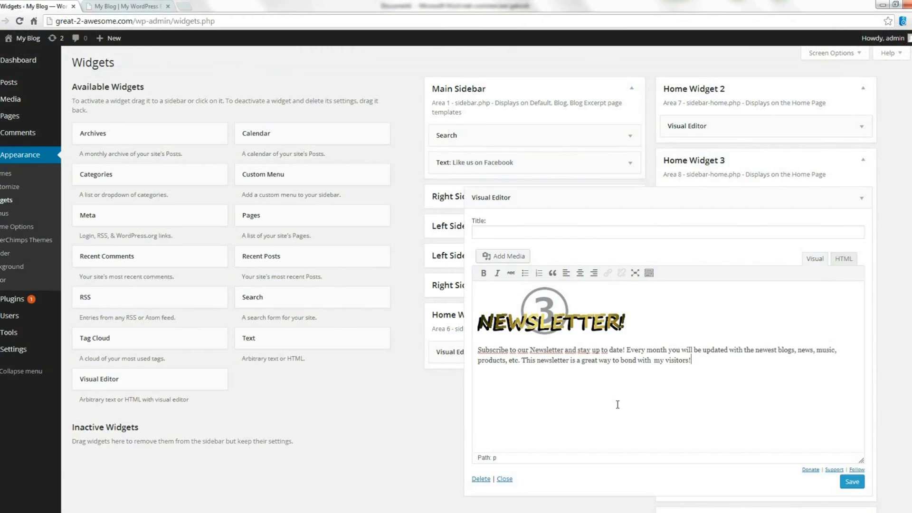
pyautogui.click(850, 480)
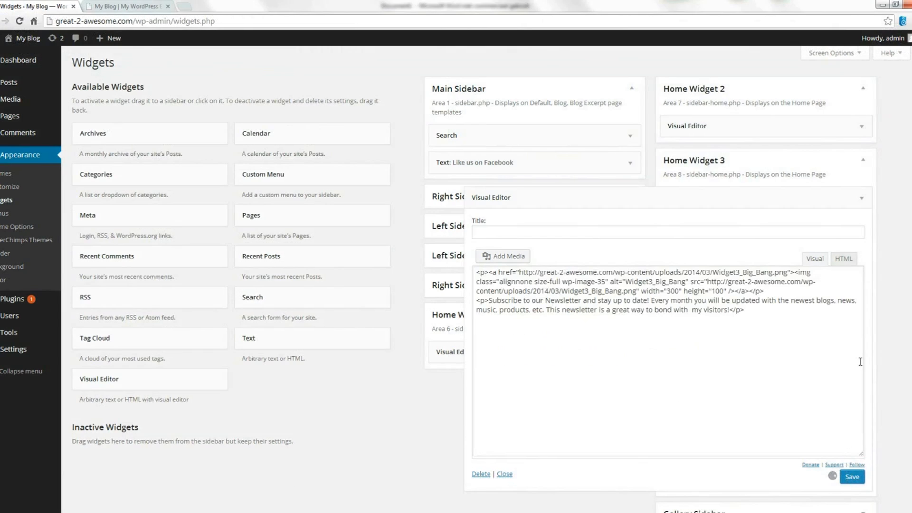
pyautogui.click(861, 198)
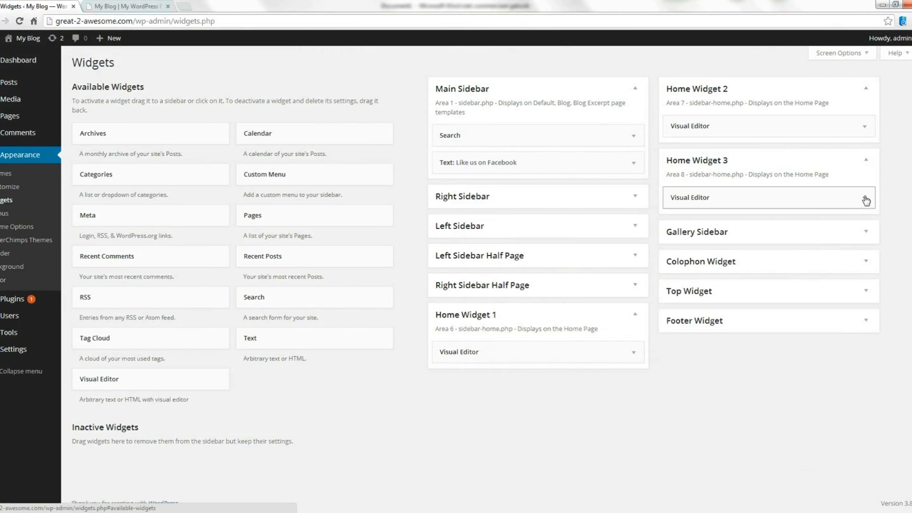
# Step: Reload the front page and check the SLIDER, BLOG and NEWSLETTER! cards, including 'Read my newest story'
pyautogui.click(128, 8)
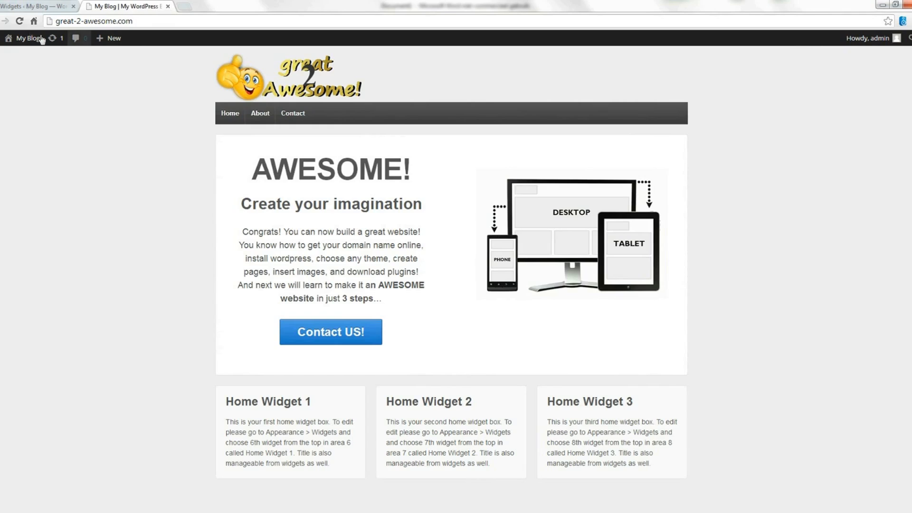
pyautogui.click(19, 23)
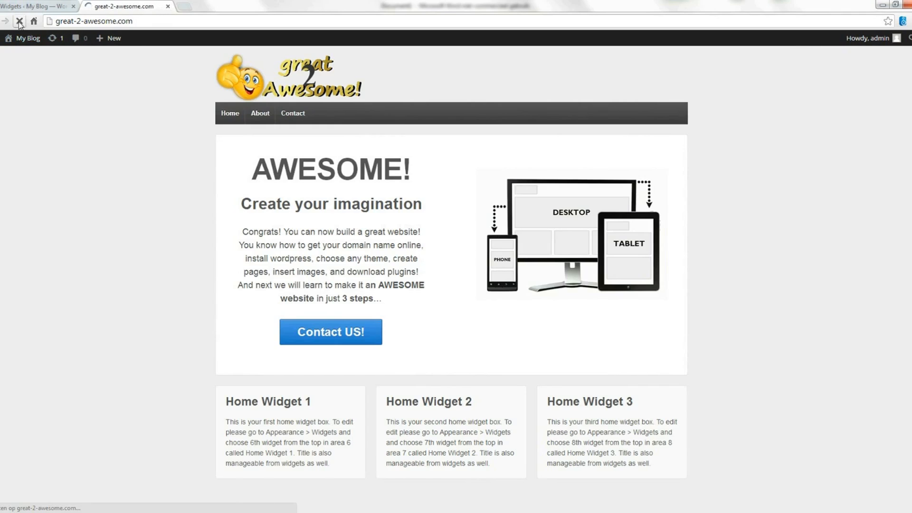
pyautogui.scroll(-2, 102, 205)
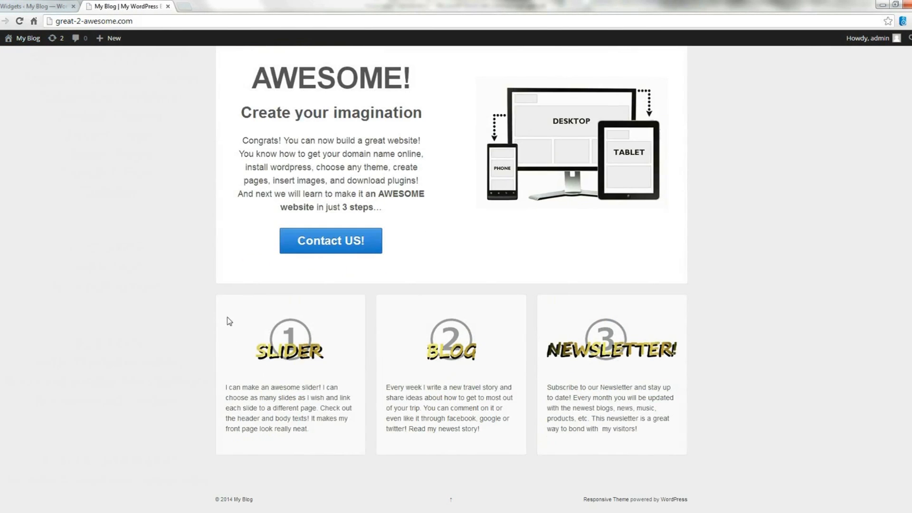
pyautogui.scroll(1, 229, 321)
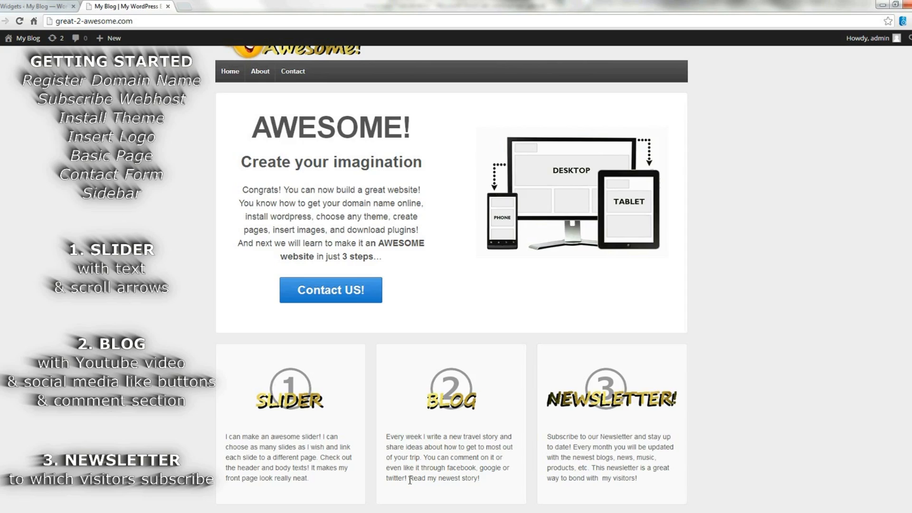
pyautogui.moveTo(411, 479); pyautogui.dragTo(471, 487)
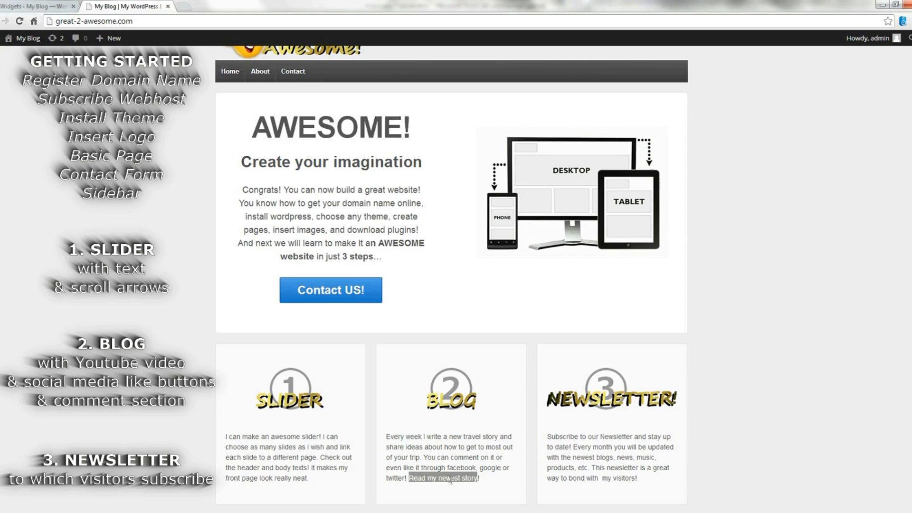
pyautogui.click(449, 478)
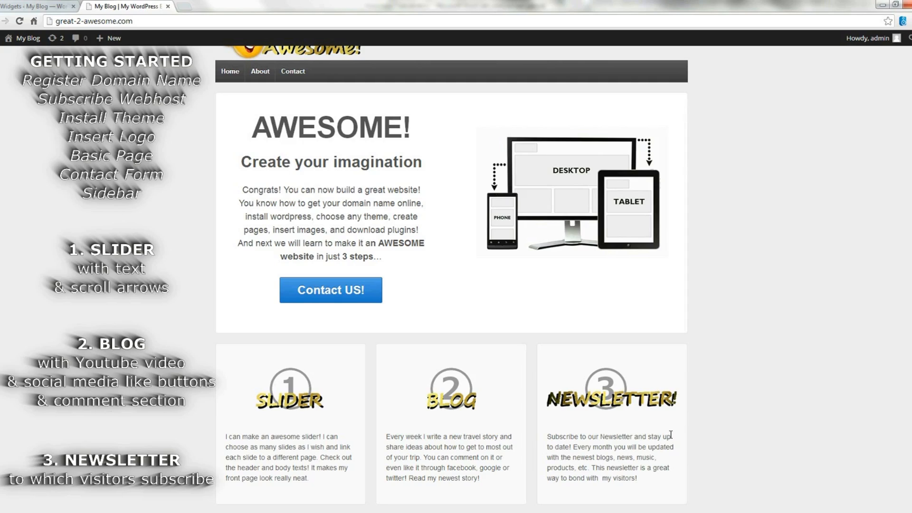
# Step: Scroll back to the top of the front page and return to the Widgets admin tab
pyautogui.scroll(1, 670, 435)
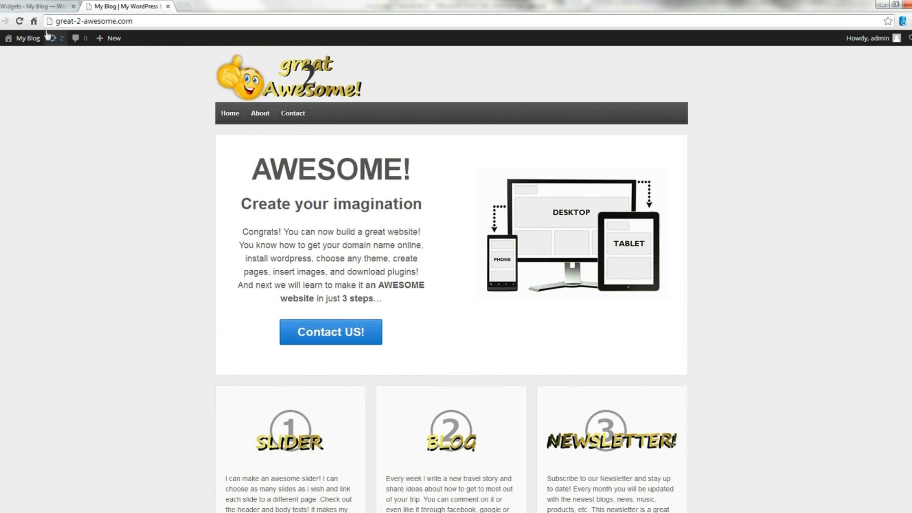
pyautogui.click(29, 8)
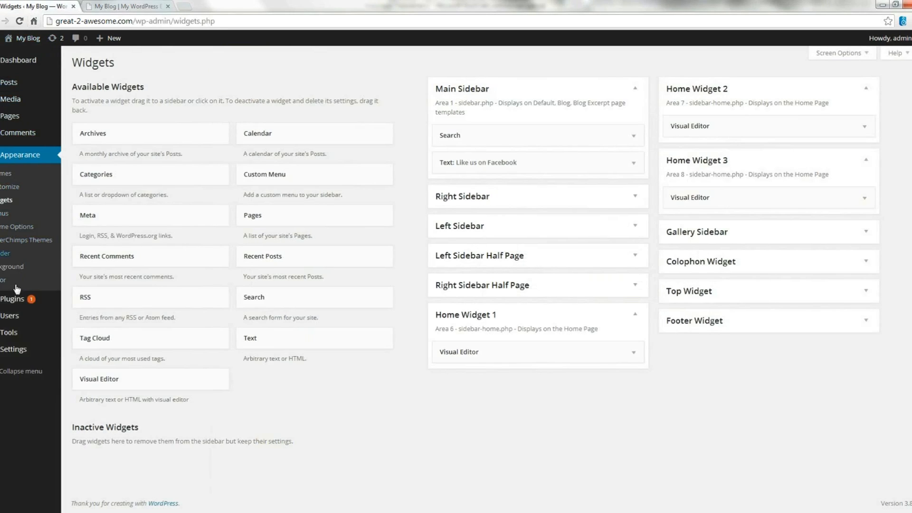
# Step: Search the plugin directory for 'easy wordpress parallax slider'
pyautogui.moveTo(13, 304)
pyautogui.click(82, 313)
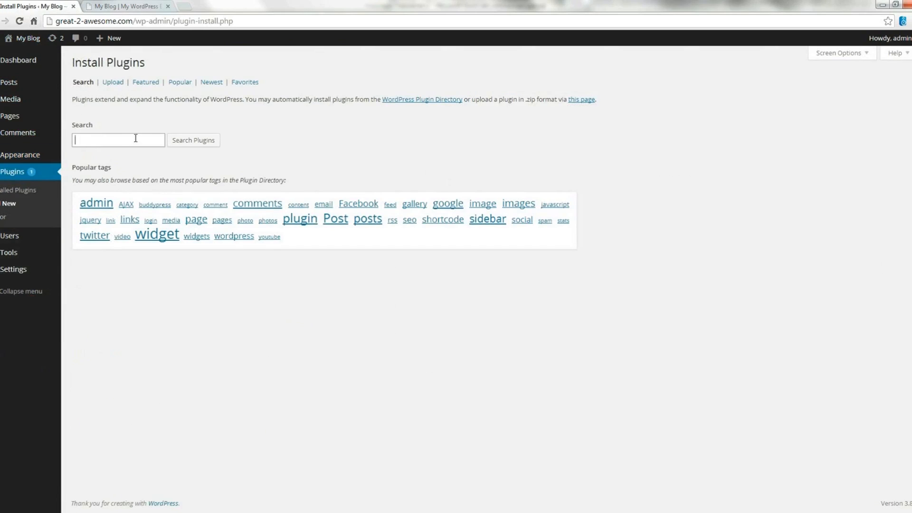
pyautogui.write('eas')
pyautogui.write('y wordpress parallax')
pyautogui.write(' slider')
pyautogui.press('Return')
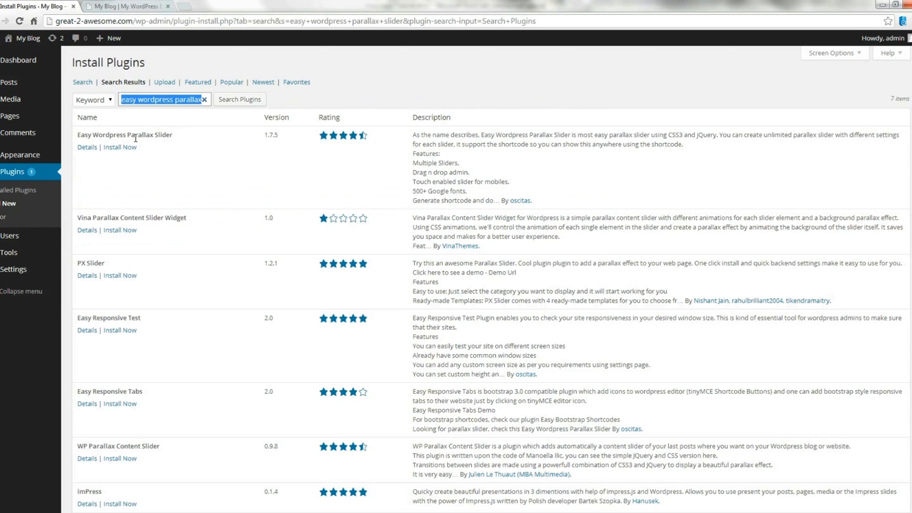
# Step: Install and activate Easy Wordpress Parallax Slider, then go to its EPS Settings page
pyautogui.click(125, 148)
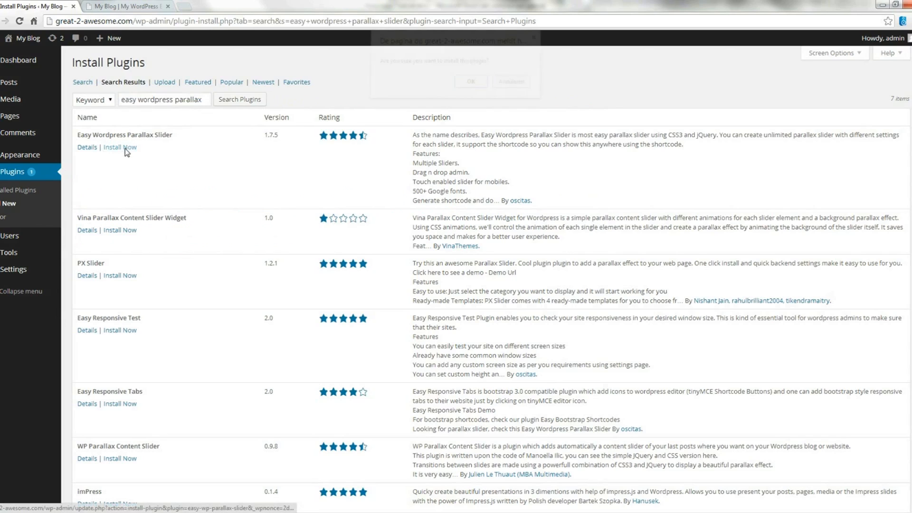
pyautogui.click(455, 83)
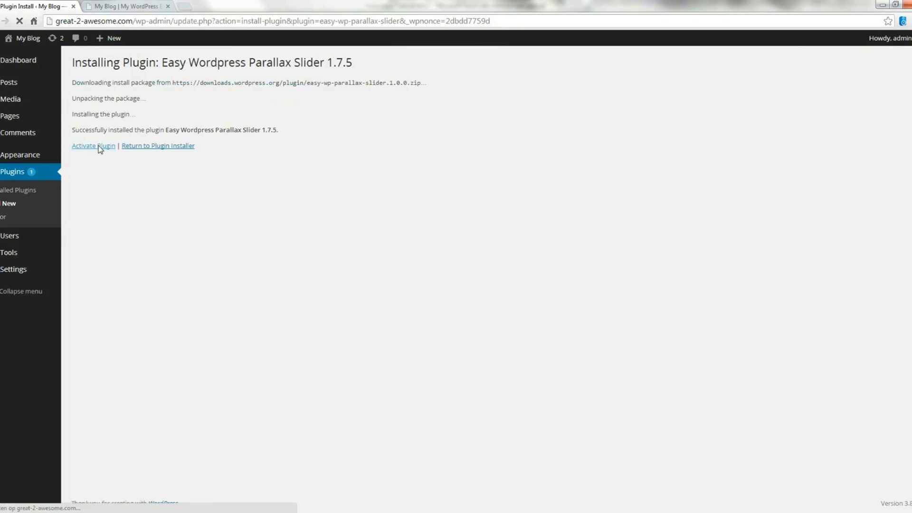
pyautogui.click(98, 145)
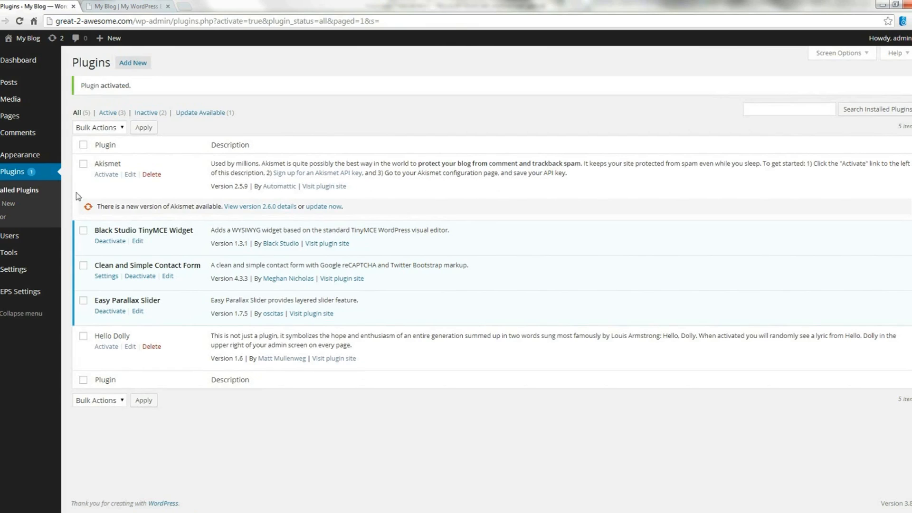
pyautogui.click(7, 291)
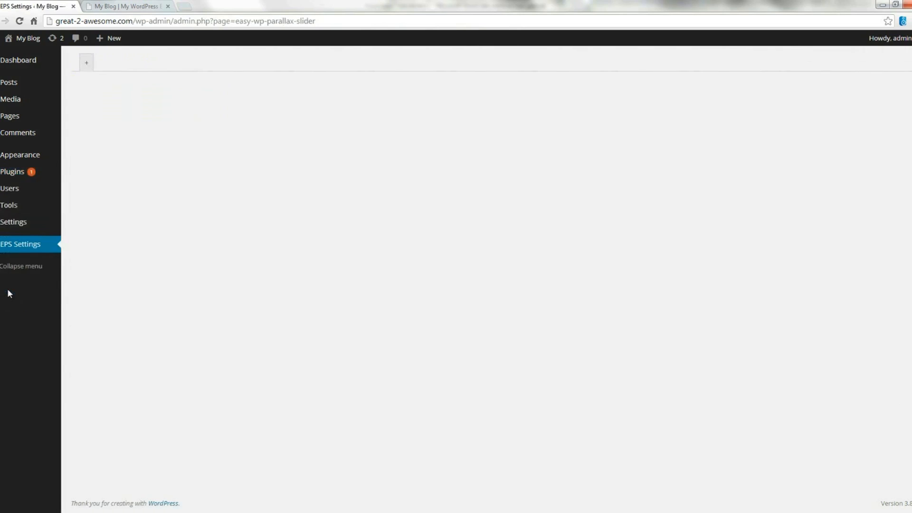
# Step: Create a new slider with a plain white colour background
pyautogui.click(90, 66)
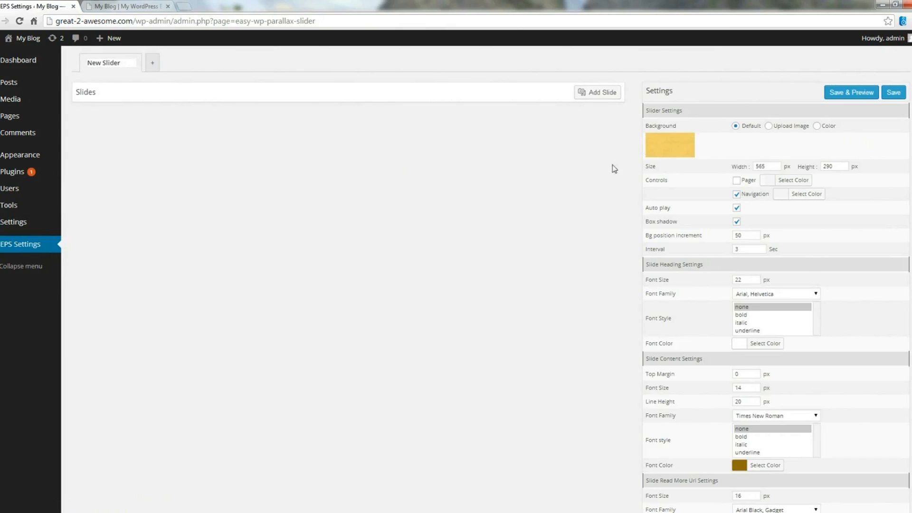
pyautogui.click(817, 127)
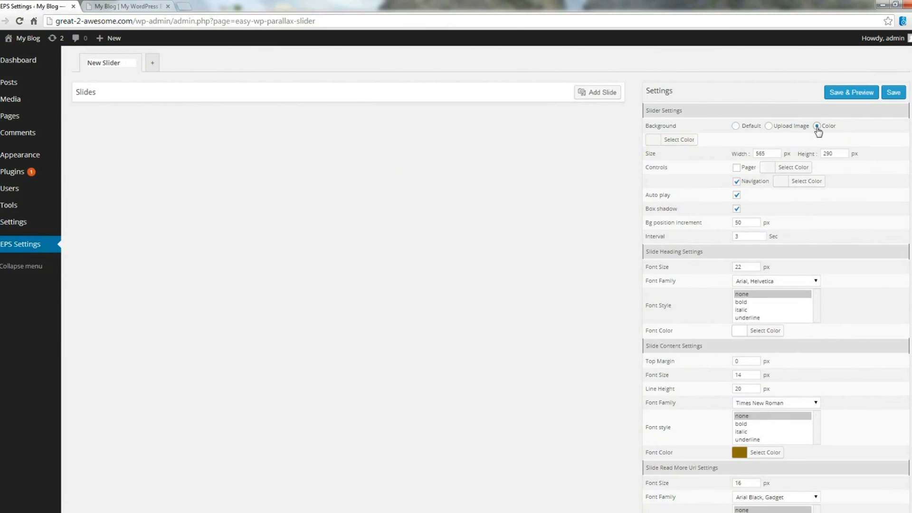
pyautogui.click(683, 141)
pyautogui.click(668, 273)
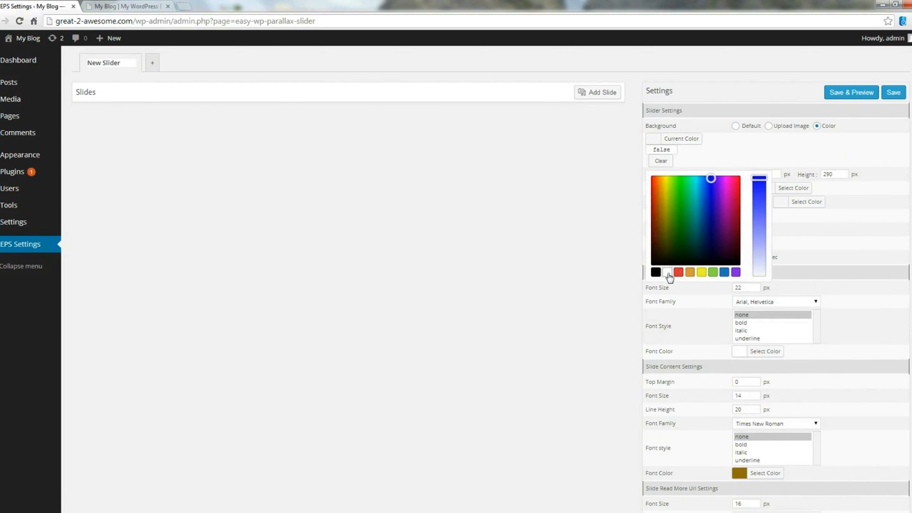
pyautogui.click(722, 156)
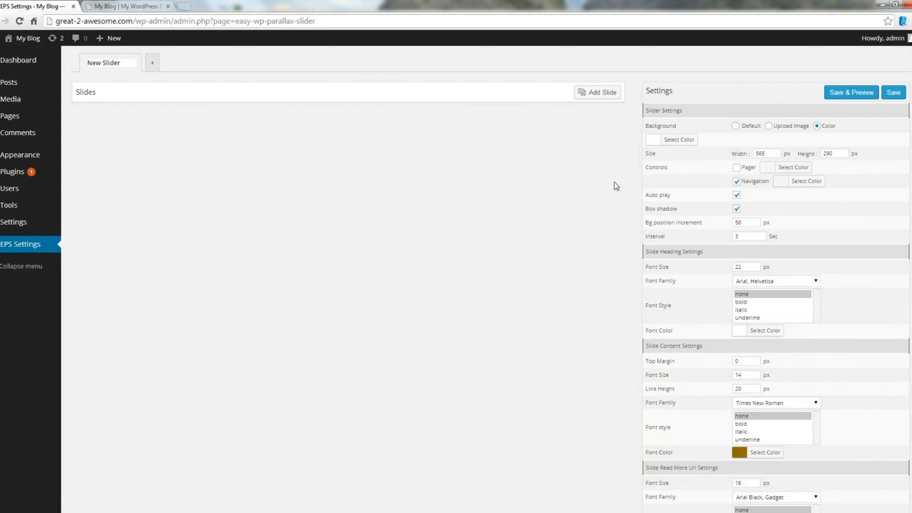
# Step: Set both the slider size and the slide image size to 420 × 350 px
pyautogui.doubleClick(763, 153)
pyautogui.write('420')
pyautogui.doubleClick(826, 153)
pyautogui.moveTo(826, 154); pyautogui.dragTo(820, 158)
pyautogui.write('3')
pyautogui.click(875, 154)
pyautogui.scroll(-6, 873, 161)
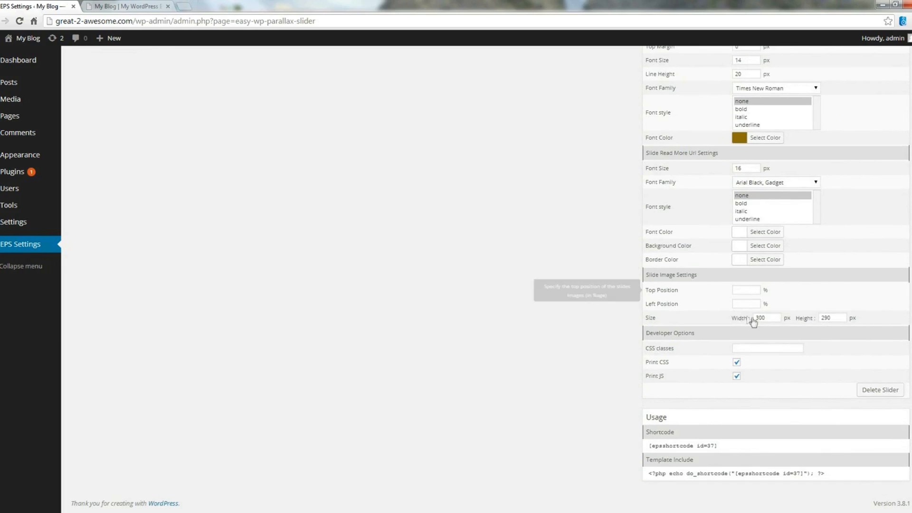
pyautogui.moveTo(763, 318); pyautogui.dragTo(756, 318)
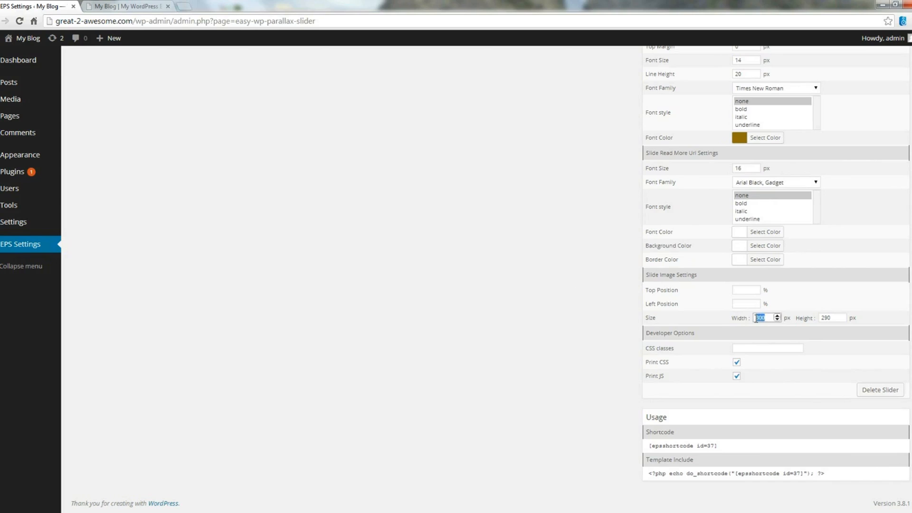
pyautogui.write('420')
pyautogui.moveTo(837, 318); pyautogui.dragTo(824, 317)
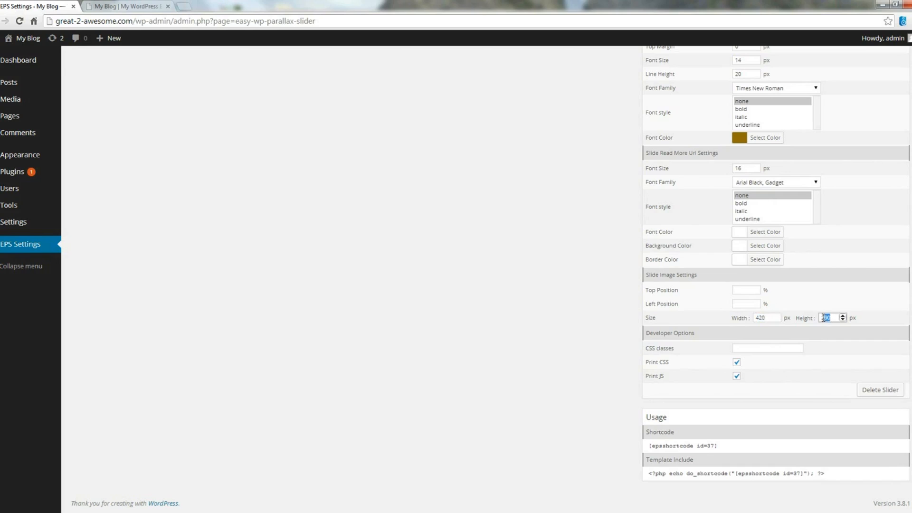
pyautogui.write('350')
pyautogui.click(871, 318)
# Step: Set the slide interval to 6 seconds
pyautogui.scroll(5, 871, 304)
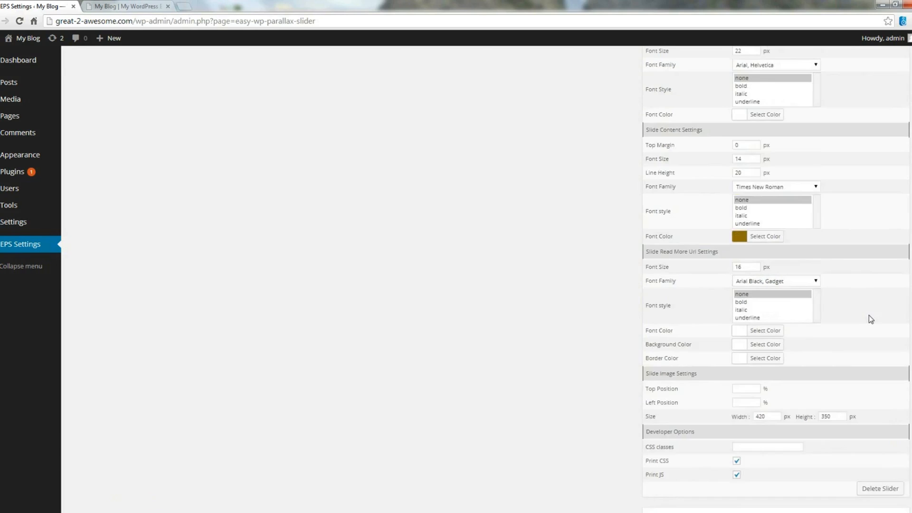
pyautogui.scroll(2, 871, 314)
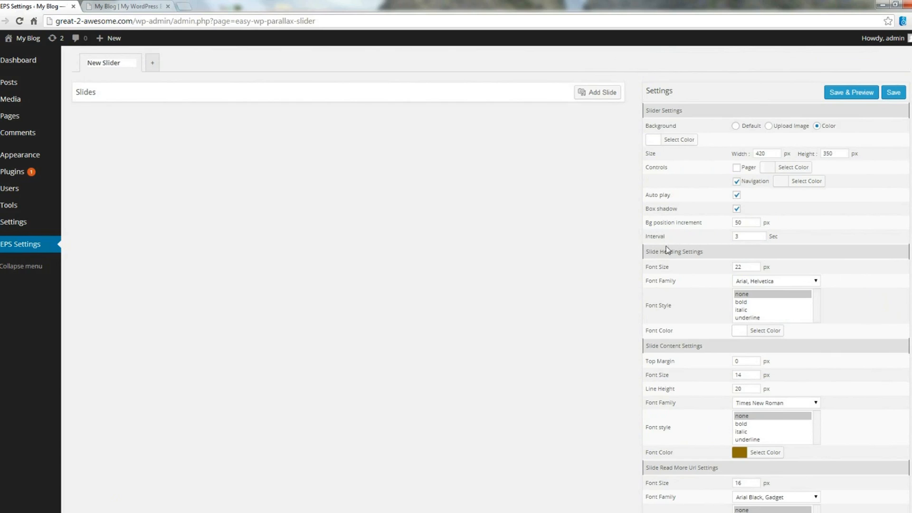
pyautogui.moveTo(741, 236); pyautogui.dragTo(731, 237)
pyautogui.write('6')
pyautogui.click(796, 241)
# Step: Upload Slider1_Sky_Limit.png, Slider2_Slider.png, Slider3_Blog.png and Slider4_BigBang.png and insert them as slides
pyautogui.click(607, 94)
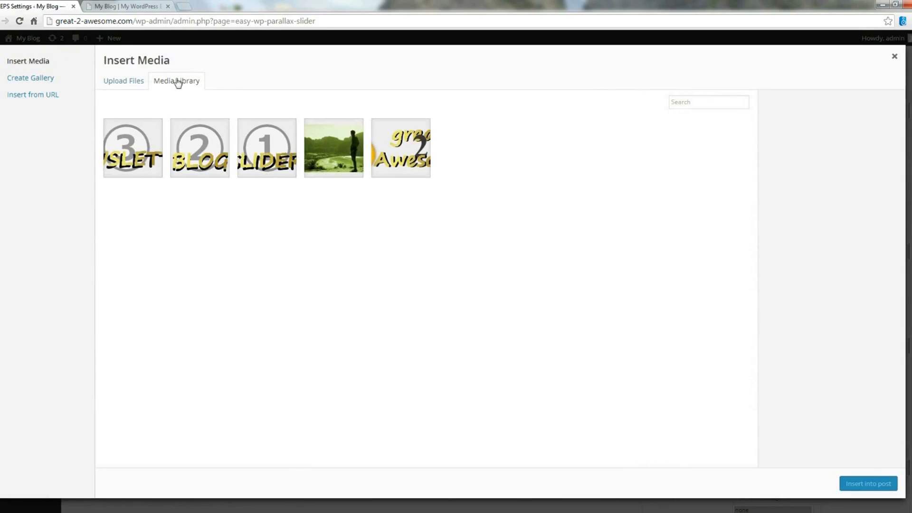
pyautogui.click(132, 85)
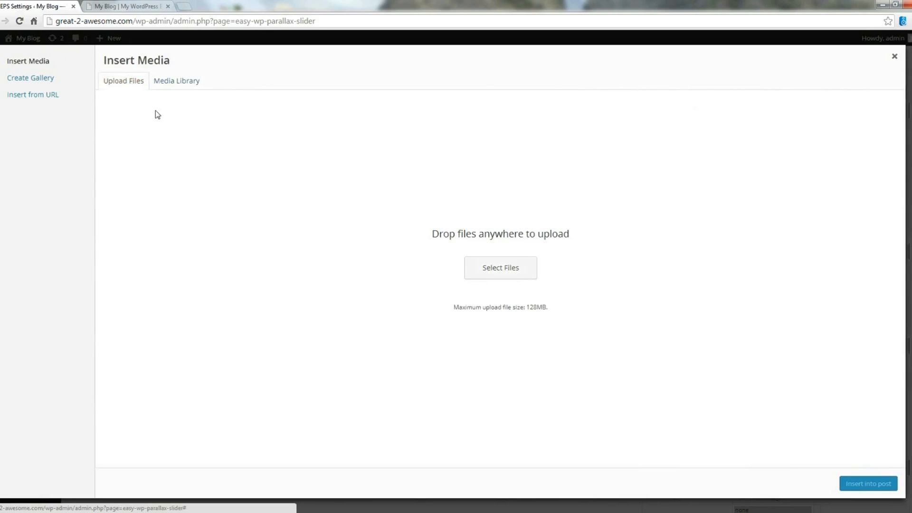
pyautogui.click(480, 273)
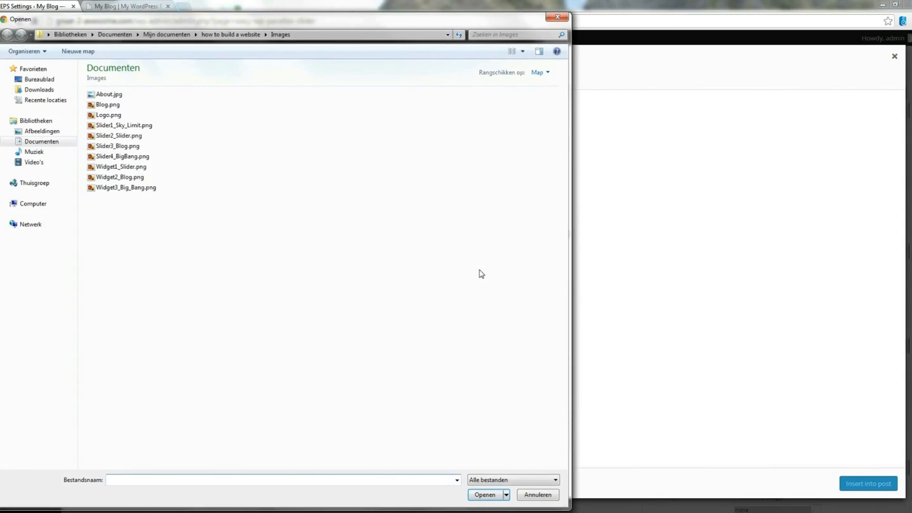
pyautogui.click(133, 126)
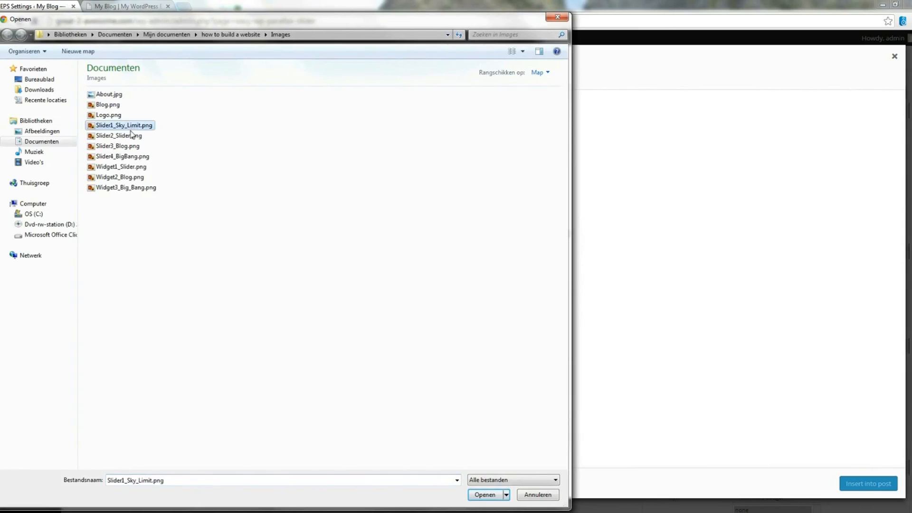
pyautogui.keyDown('ctrl'); pyautogui.click(132, 136); pyautogui.keyUp('ctrl')
pyautogui.keyDown('ctrl'); pyautogui.click(129, 146); pyautogui.keyUp('ctrl')
pyautogui.keyDown('ctrl'); pyautogui.click(129, 156); pyautogui.keyUp('ctrl')
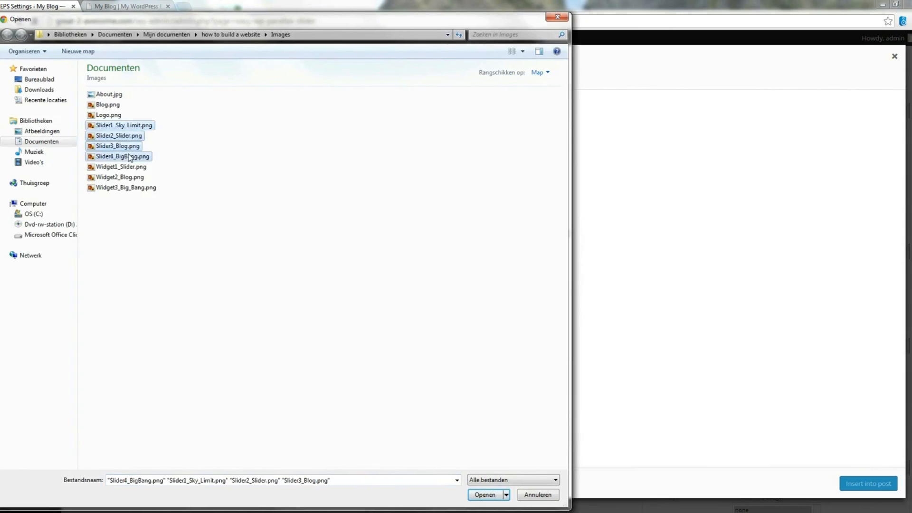
pyautogui.click(484, 495)
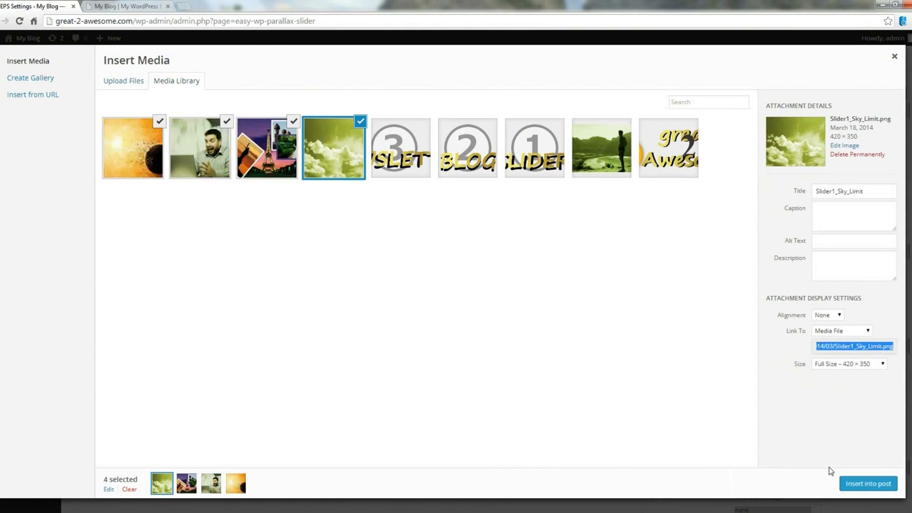
pyautogui.click(852, 482)
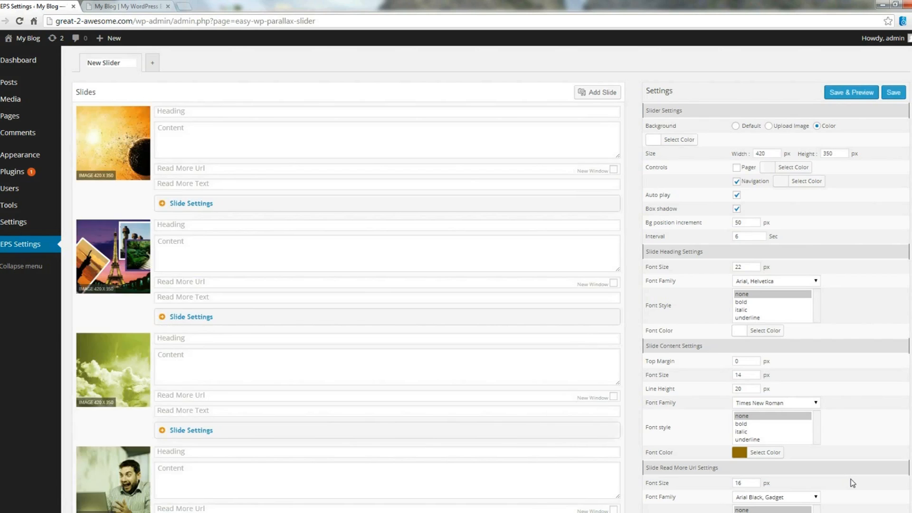
# Step: Drag the clouds slide to the top and the orange planet slide to the bottom of the list
pyautogui.moveTo(105, 379); pyautogui.dragTo(107, 128)
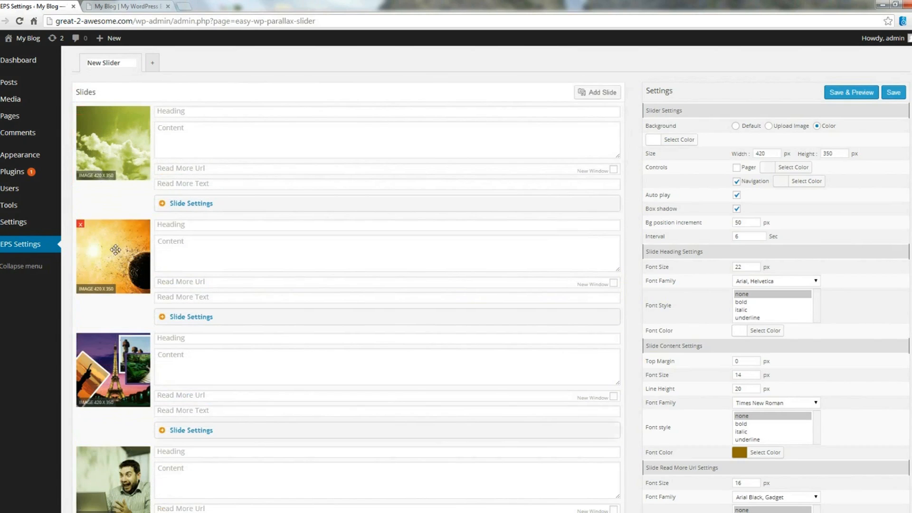
pyautogui.moveTo(123, 327); pyautogui.dragTo(118, 455)
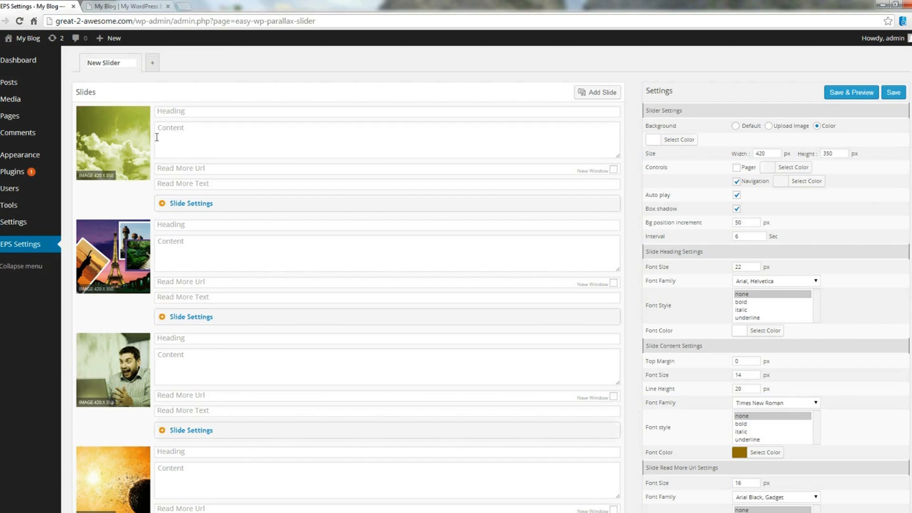
# Step: Give the first slide the heading 'The sky is the lim…' and content '...with the next three steps'
pyautogui.click(171, 111)
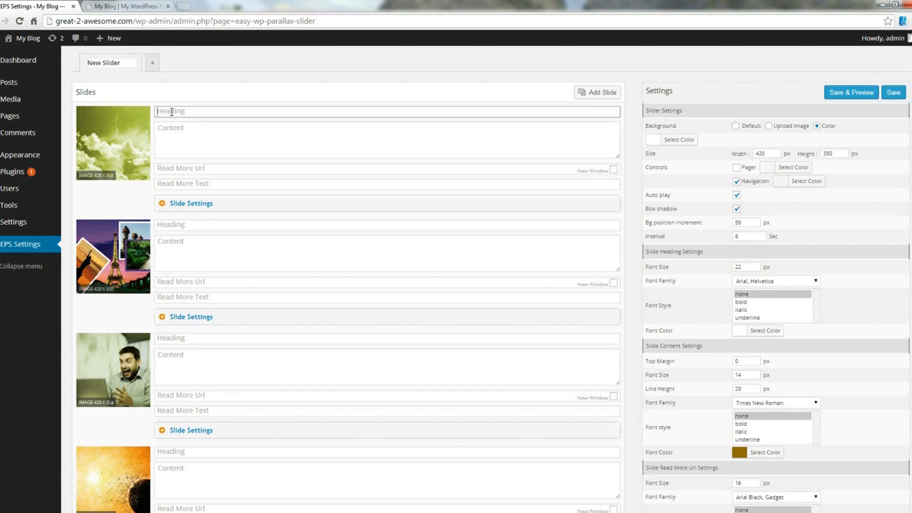
pyautogui.write('The sky is the limit...')
pyautogui.click(193, 132)
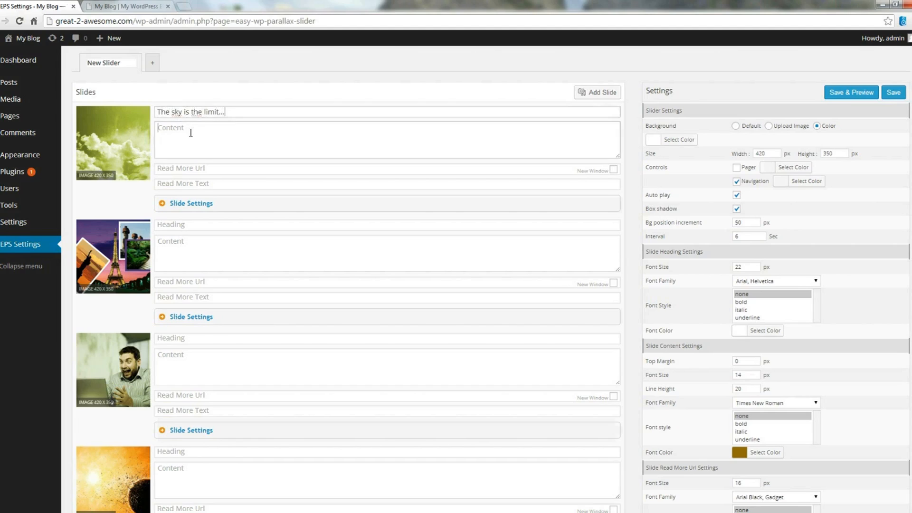
pyautogui.write('...with ')
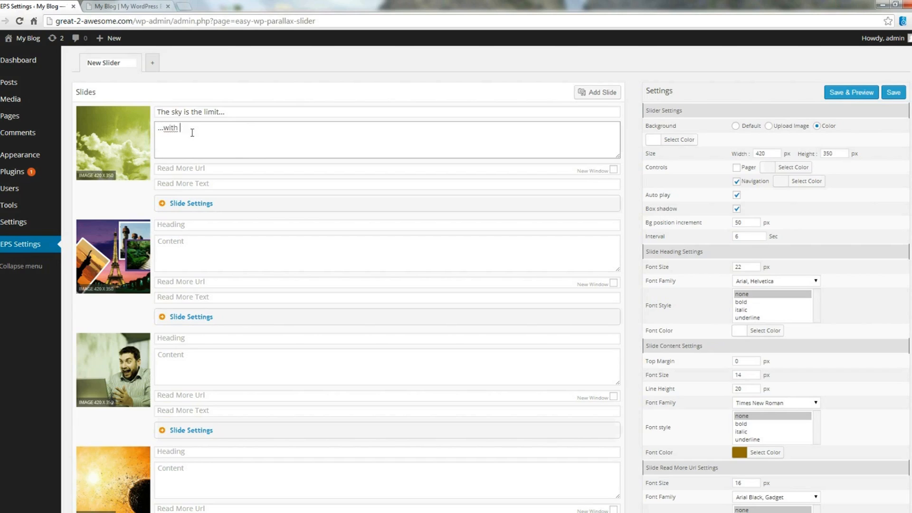
pyautogui.write('the next three steps')
# Step: Make the first slide's heading and content font colours white
pyautogui.click(201, 209)
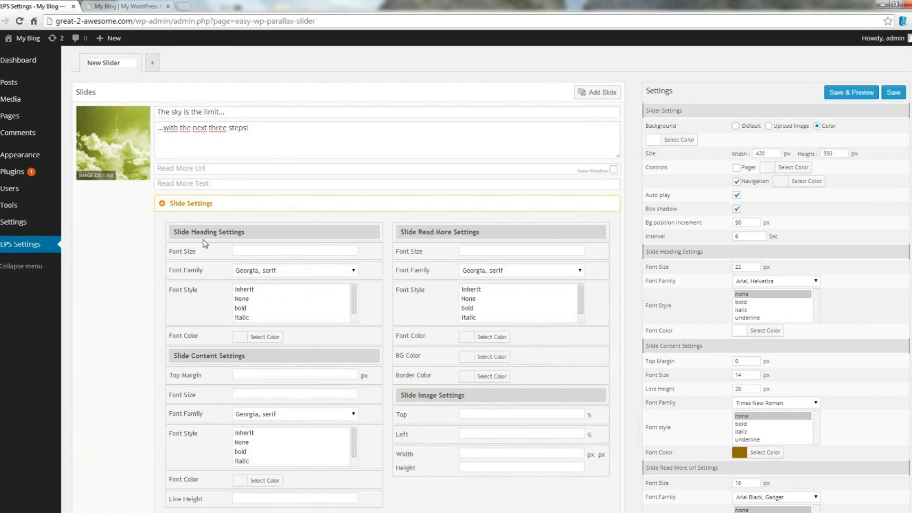
pyautogui.scroll(-1, 205, 243)
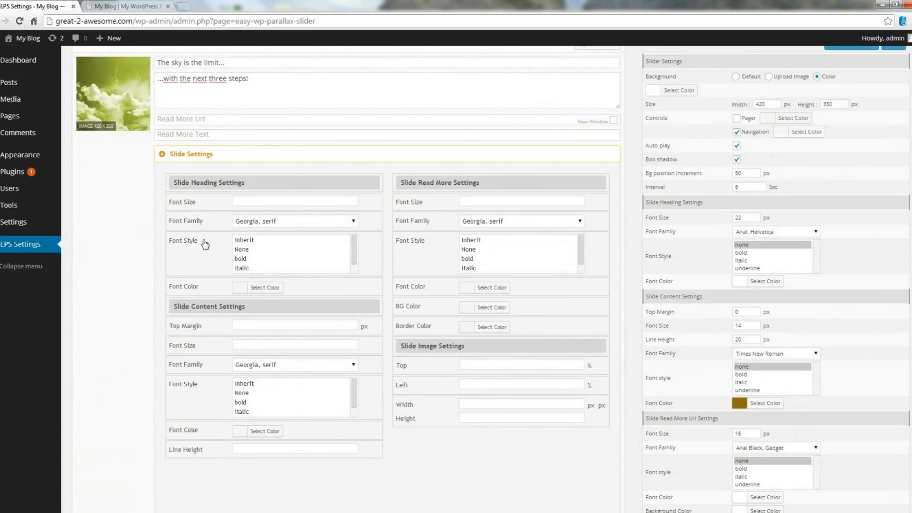
pyautogui.click(253, 290)
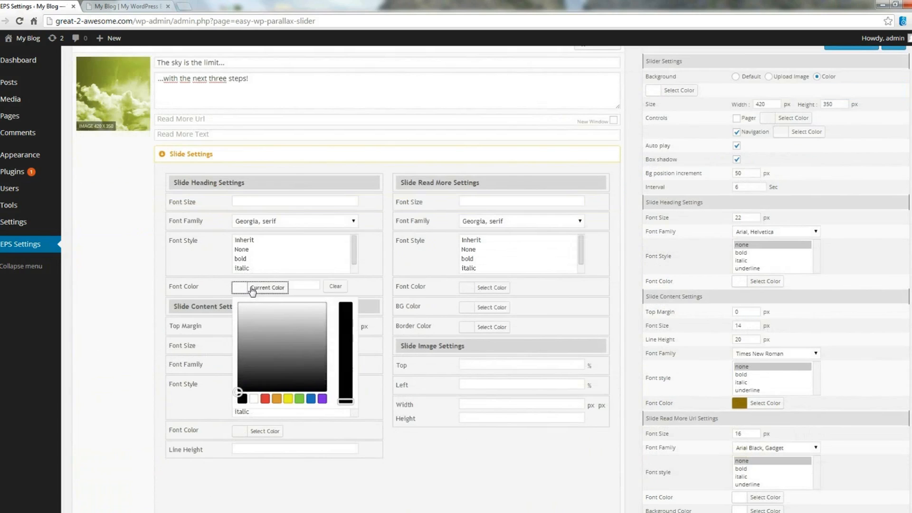
pyautogui.click(254, 400)
pyautogui.click(224, 295)
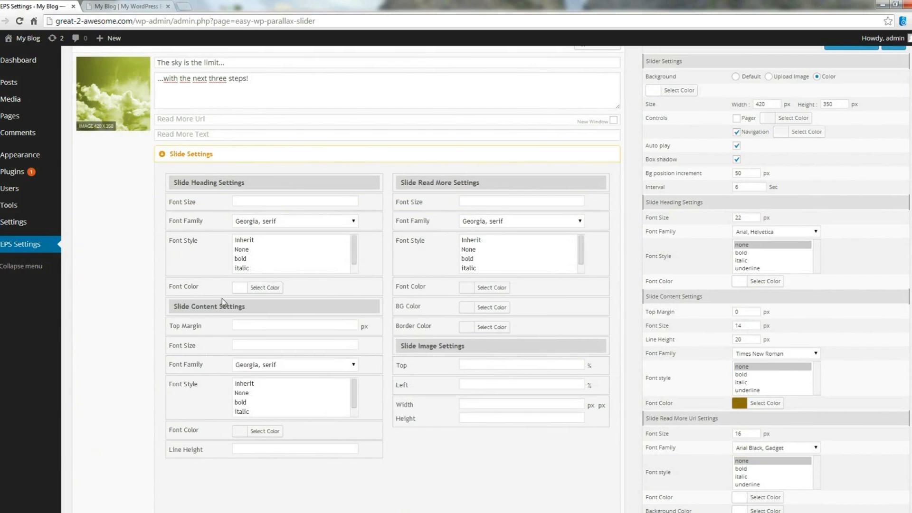
pyautogui.click(247, 430)
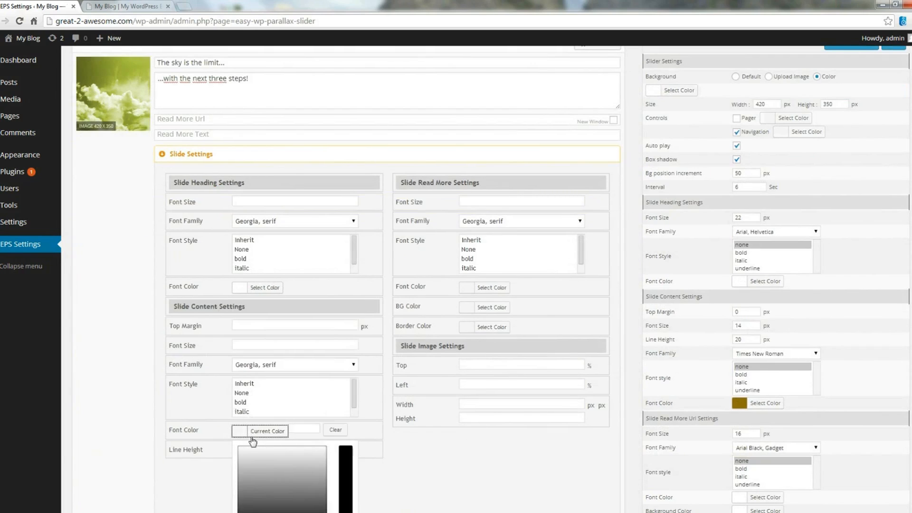
pyautogui.scroll(-2, 249, 439)
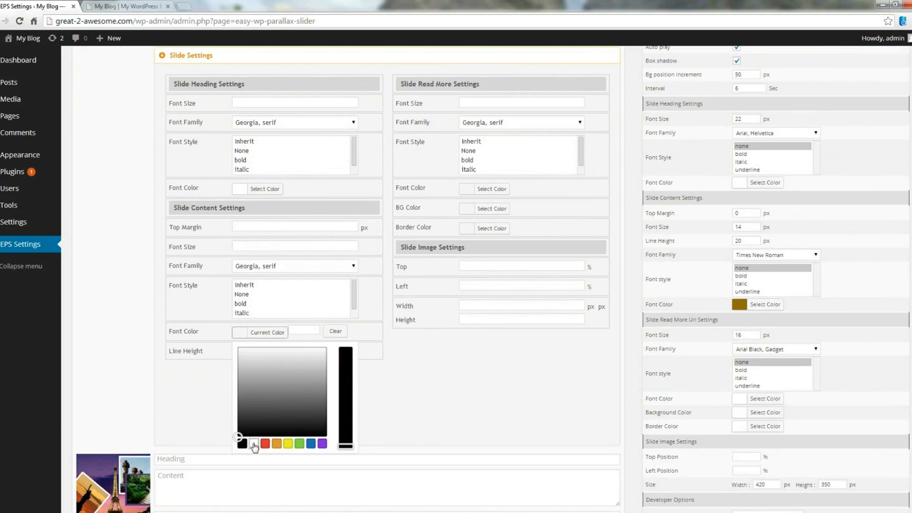
pyautogui.click(254, 444)
pyautogui.click(207, 336)
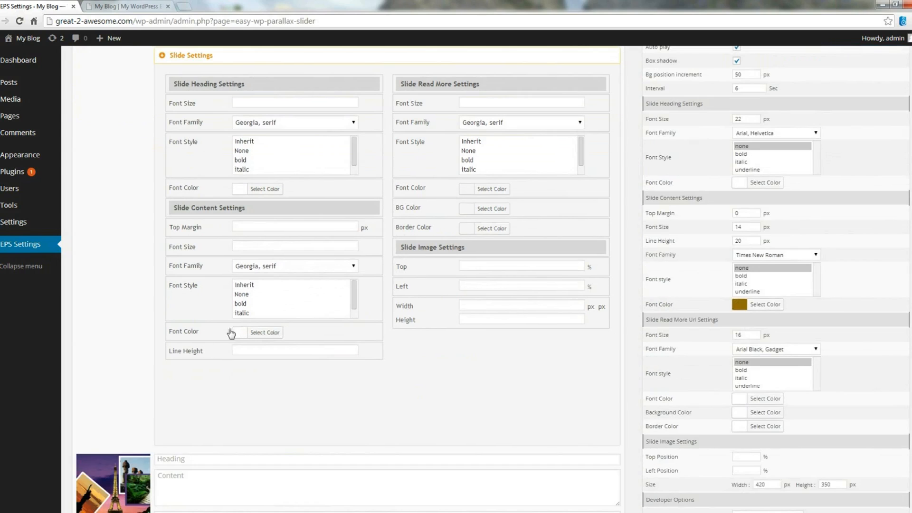
pyautogui.scroll(3, 380, 334)
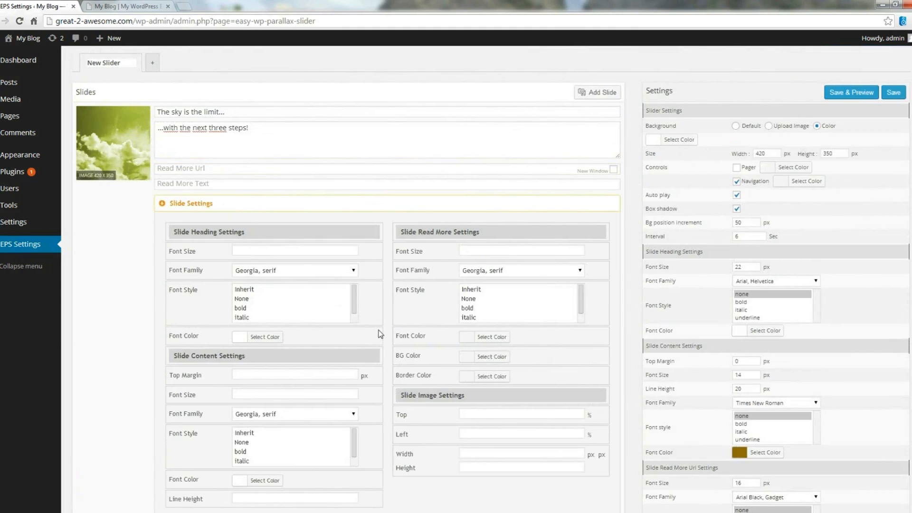
pyautogui.click(193, 205)
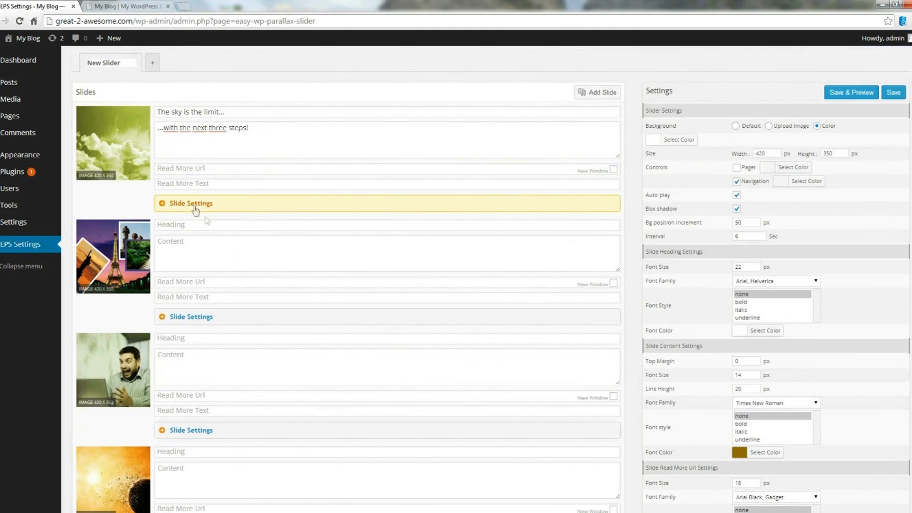
# Step: Head the second slide '1. Slider' and give its heading a white font colour
pyautogui.click(173, 225)
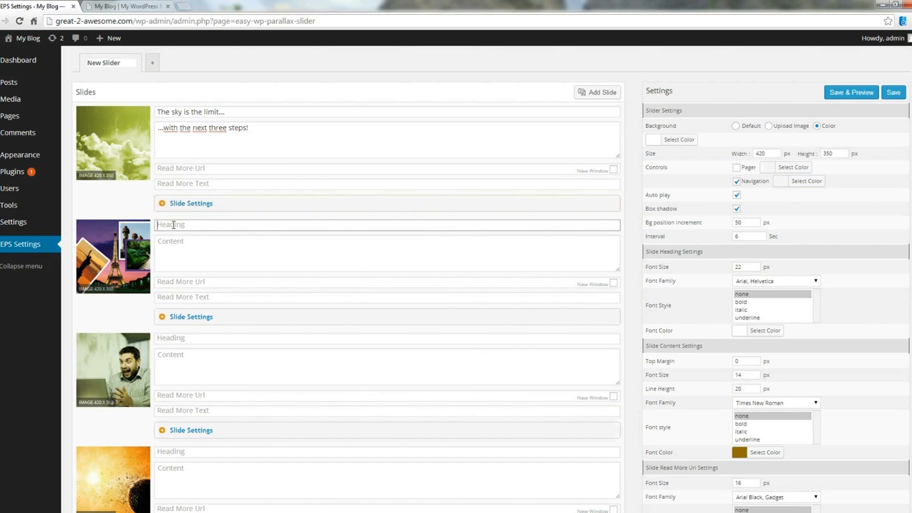
pyautogui.write('1')
pyautogui.click(192, 316)
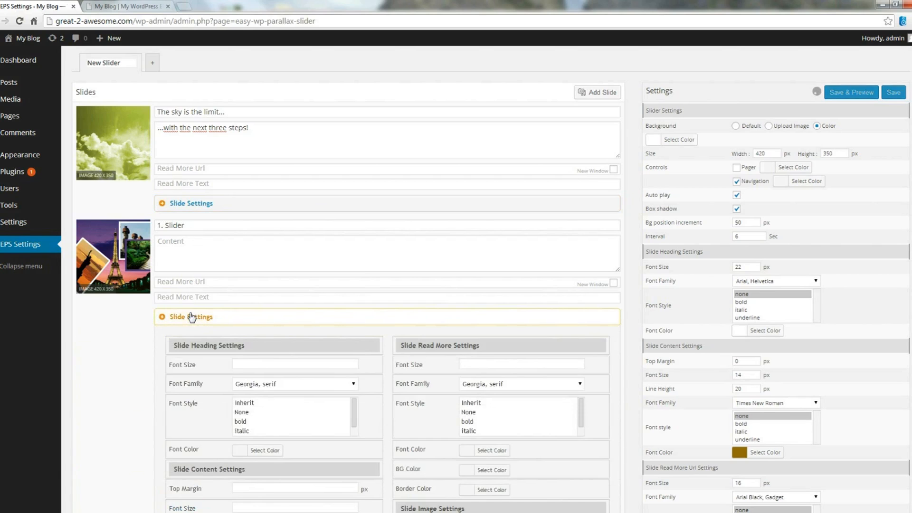
pyautogui.scroll(-1, 192, 317)
pyautogui.scroll(-1, 192, 317)
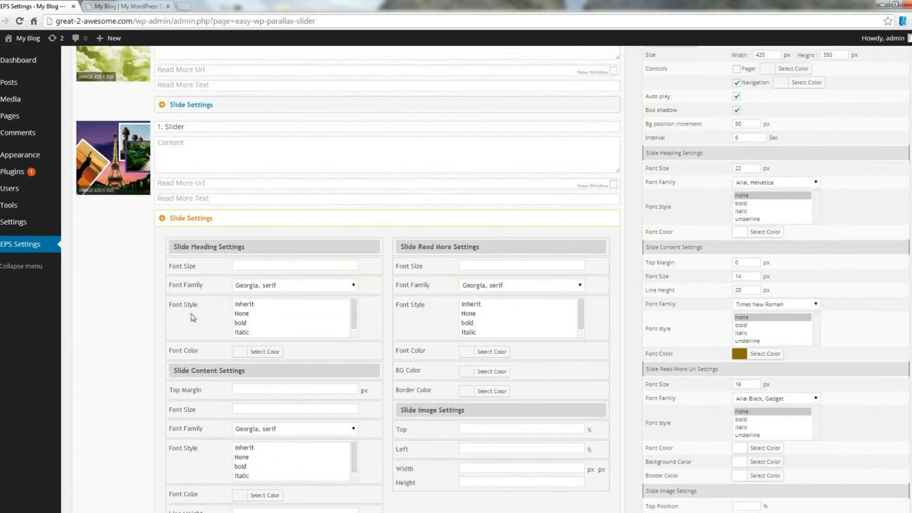
pyautogui.click(244, 352)
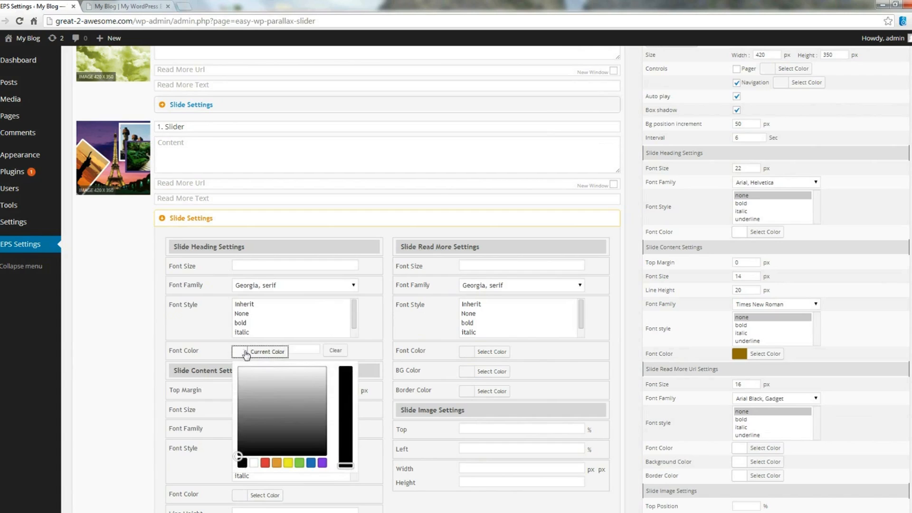
pyautogui.click(253, 462)
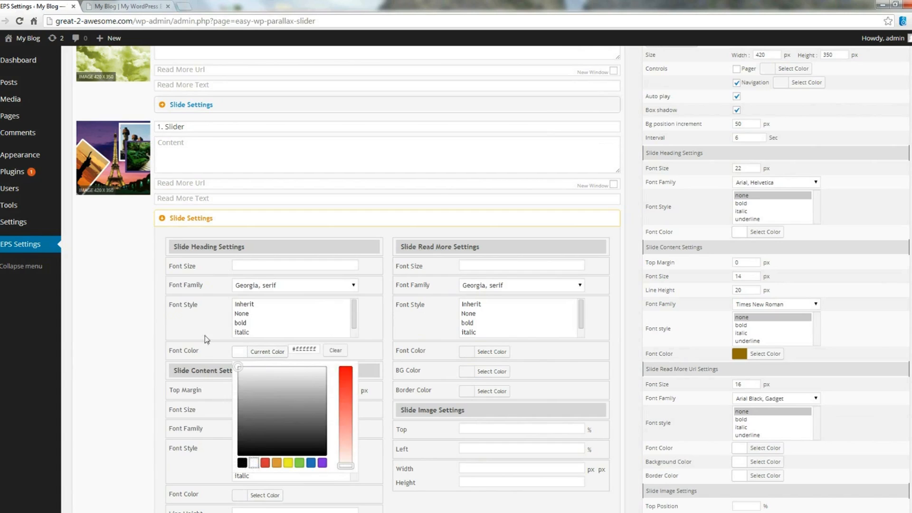
pyautogui.click(206, 316)
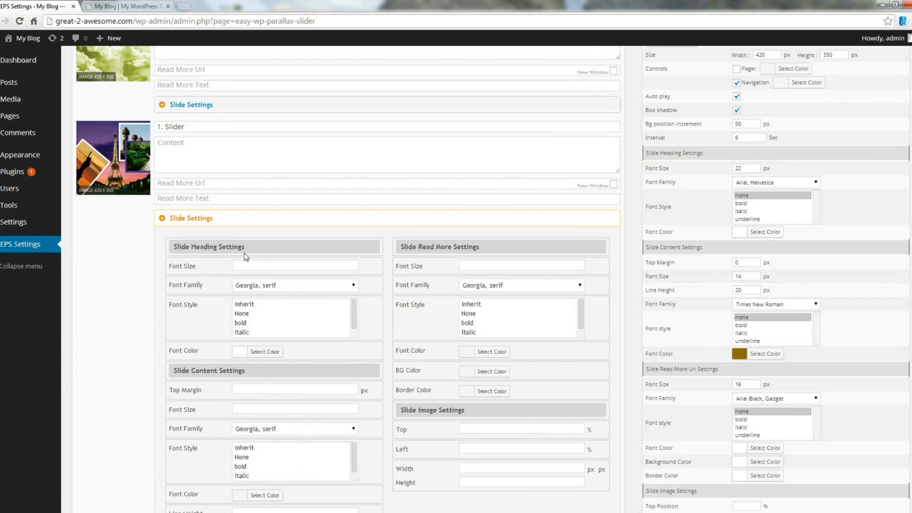
pyautogui.click(214, 220)
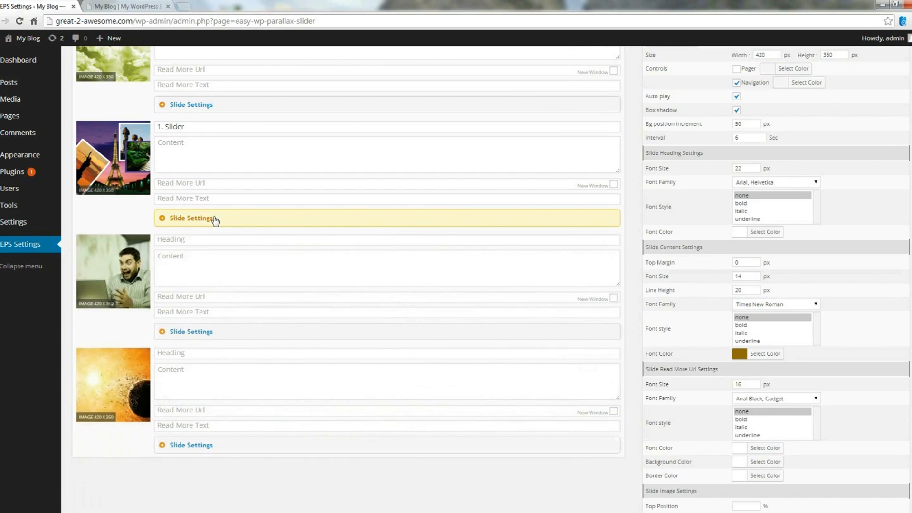
# Step: Head the third slide '2. Blog' with the caption 'with comments'
pyautogui.click(181, 240)
pyautogui.write('2. Blog')
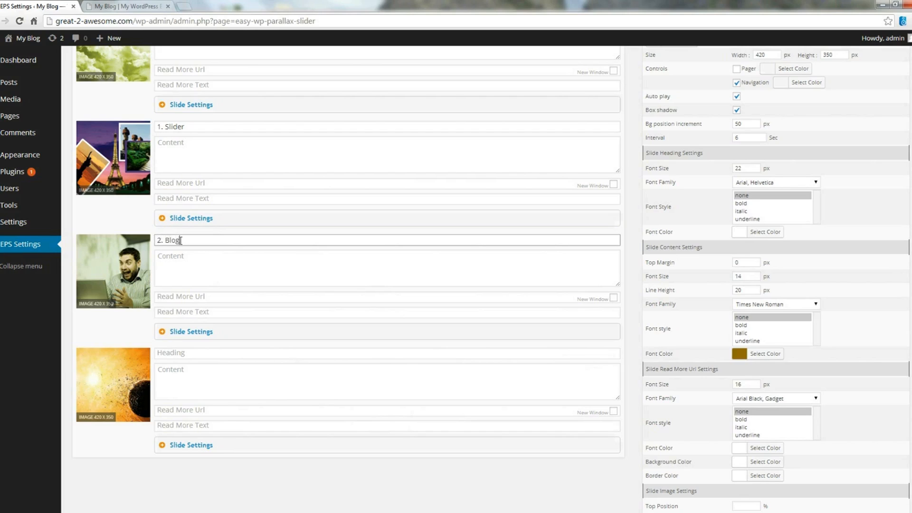
pyautogui.click(192, 262)
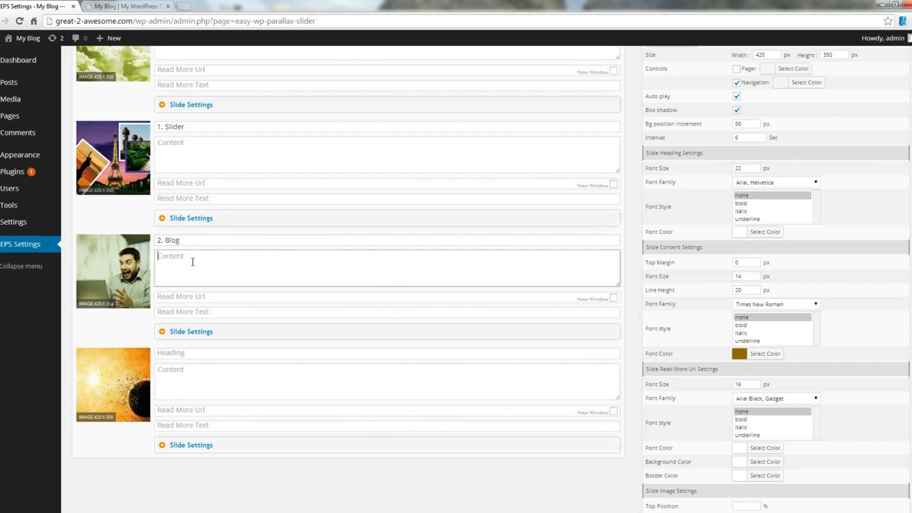
pyautogui.write('with comments')
# Step: Colour the 2. Blog heading brown #59310f and its content dark green #1f3510
pyautogui.click(190, 331)
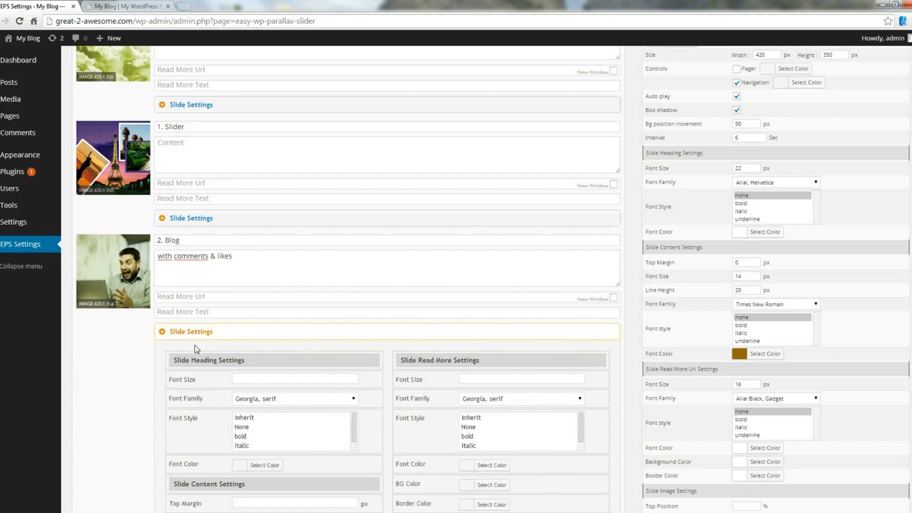
pyautogui.scroll(-2, 194, 345)
pyautogui.click(265, 366)
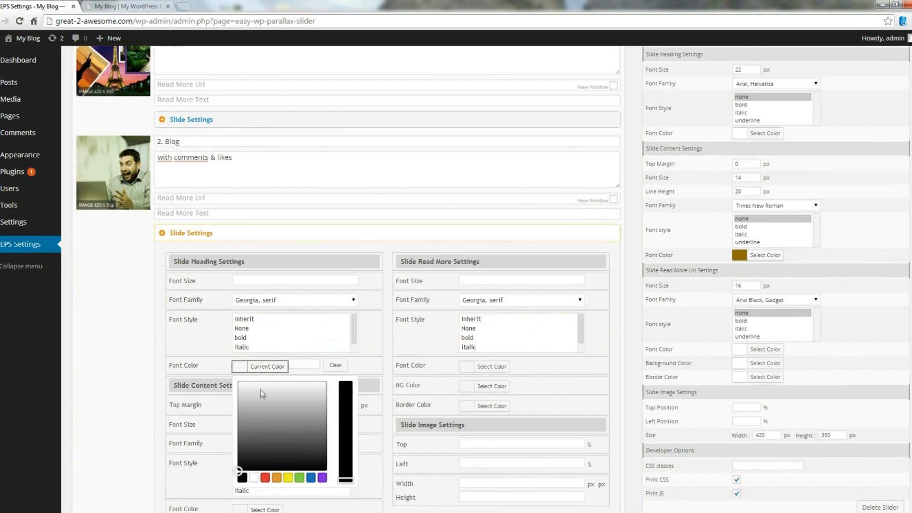
pyautogui.click(276, 477)
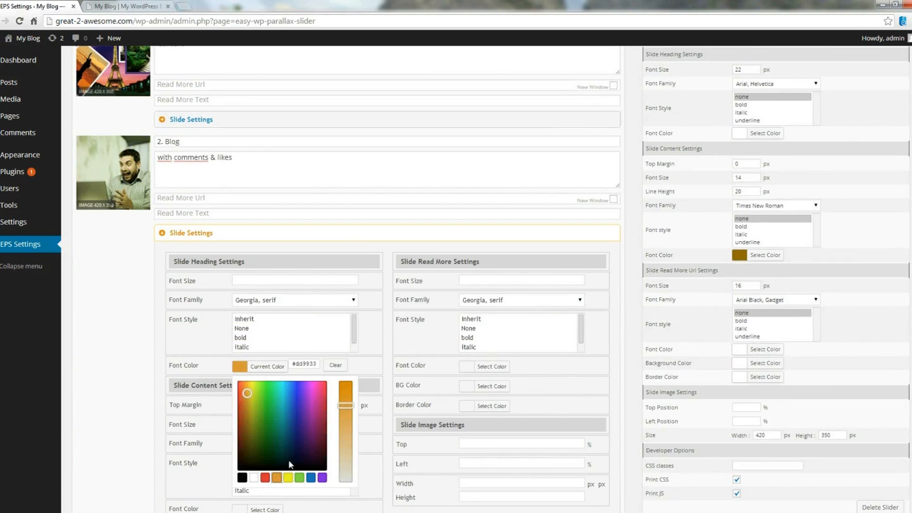
pyautogui.click(246, 459)
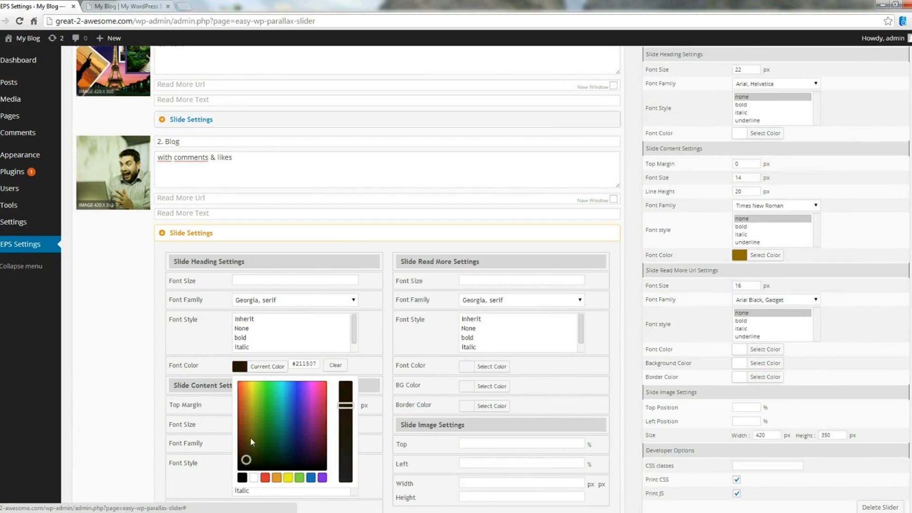
pyautogui.moveTo(244, 446); pyautogui.dragTo(245, 438)
pyautogui.click(204, 371)
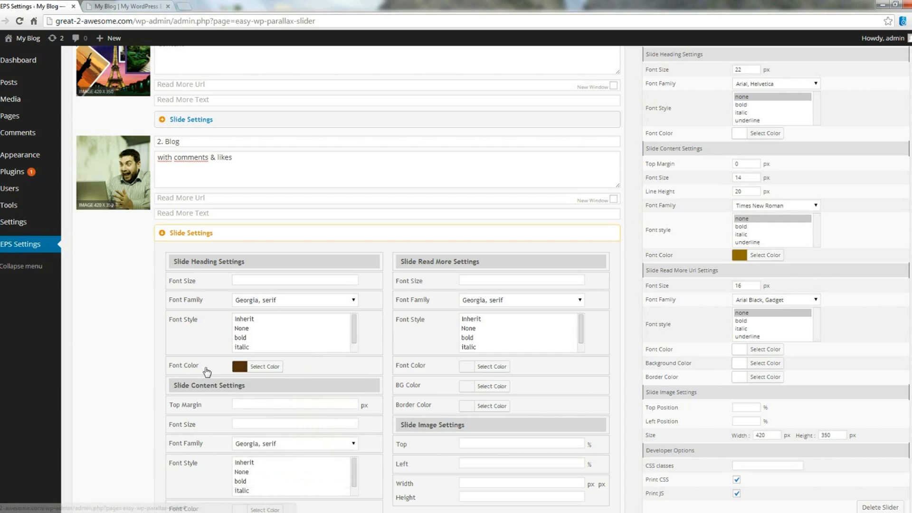
pyautogui.scroll(-2, 207, 372)
pyautogui.click(264, 362)
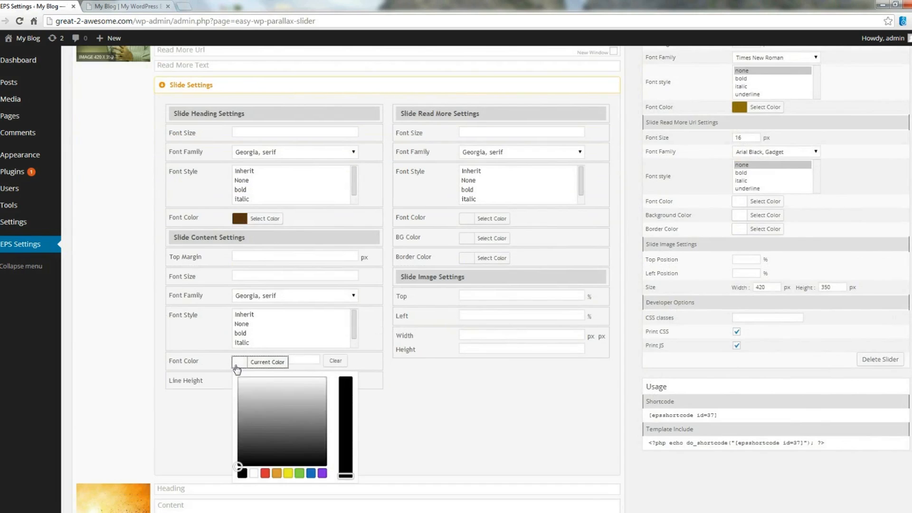
pyautogui.click(299, 473)
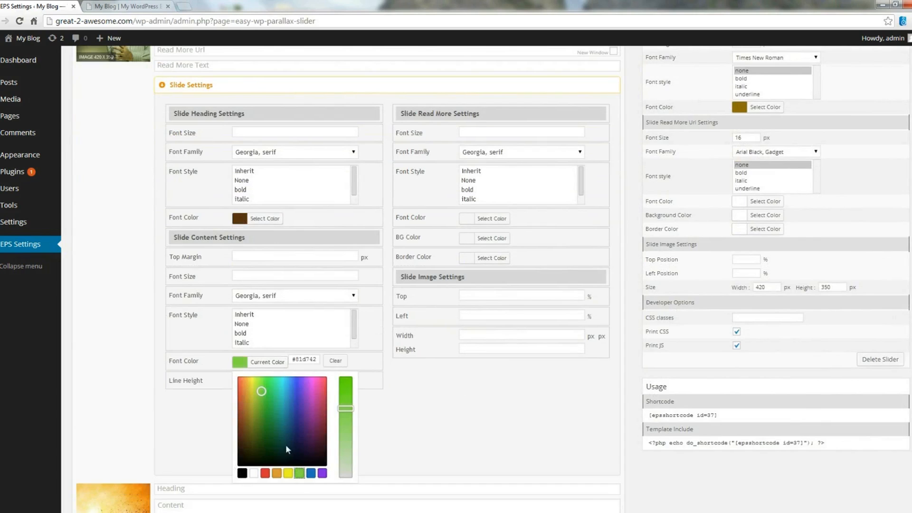
pyautogui.click(261, 447)
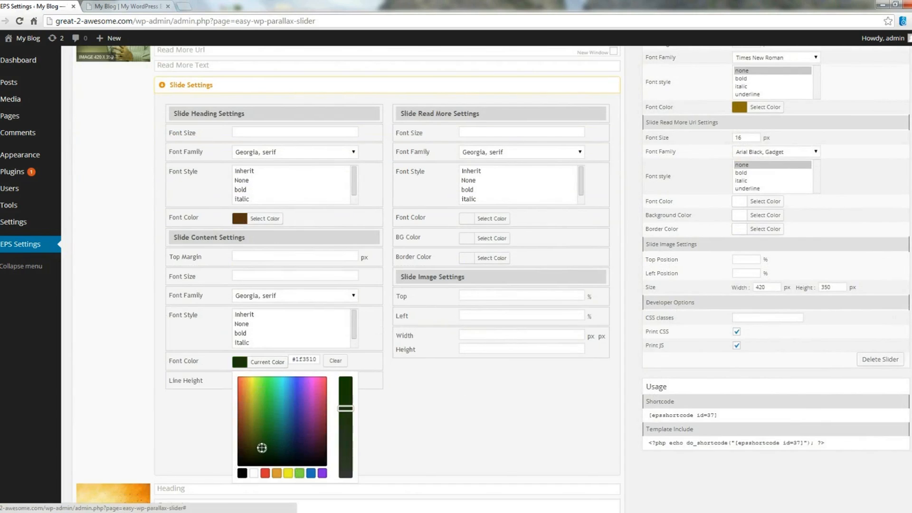
pyautogui.click(373, 413)
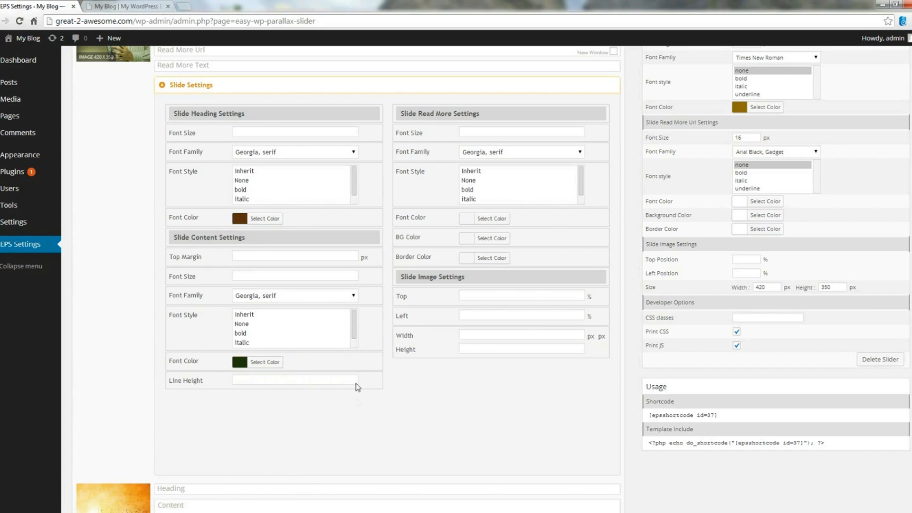
pyautogui.click(213, 86)
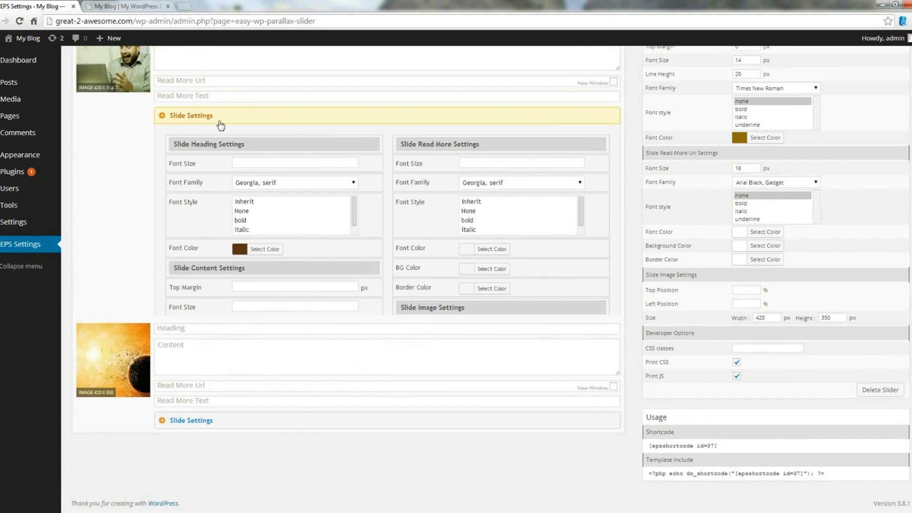
# Step: Head the last slide '3. New…' with the caption 'and visitors can subscribe to it'
pyautogui.click(187, 139)
pyautogui.write('3. Newsletter')
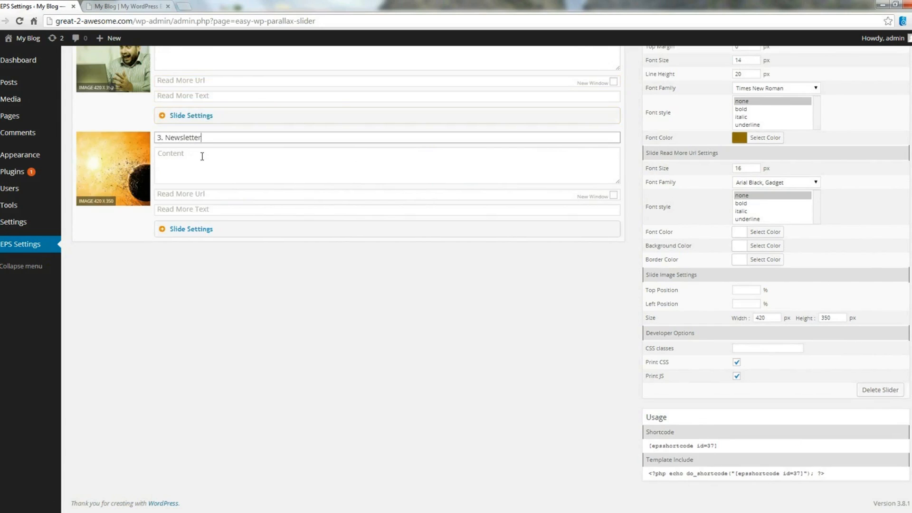
pyautogui.click(201, 156)
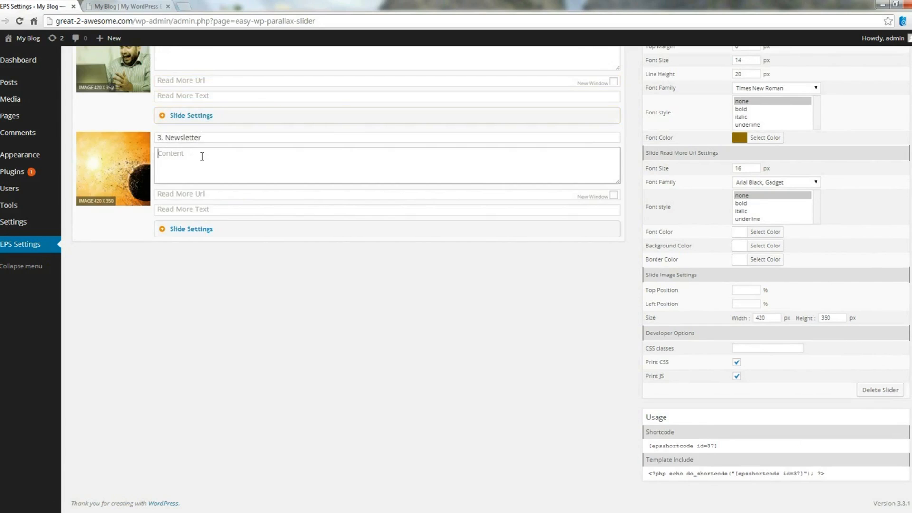
pyautogui.write('and visitors a')
pyautogui.write('an subscribe to')
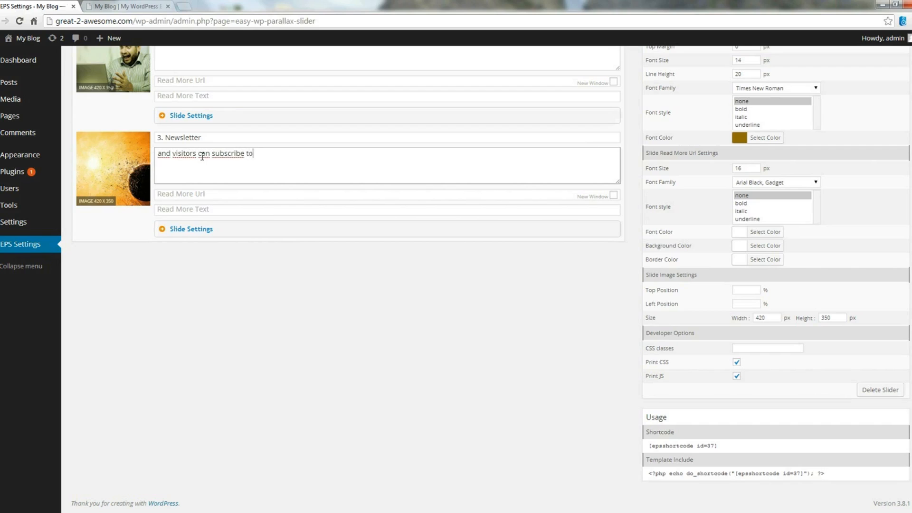
# Step: Set the Newsletter slide's heading font colour to black and its content to deep brown
pyautogui.click(216, 231)
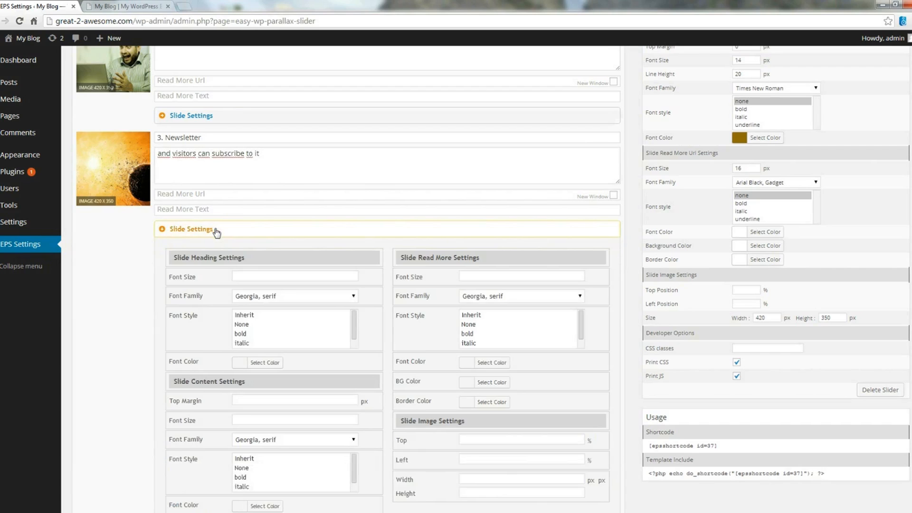
pyautogui.click(242, 364)
pyautogui.click(243, 473)
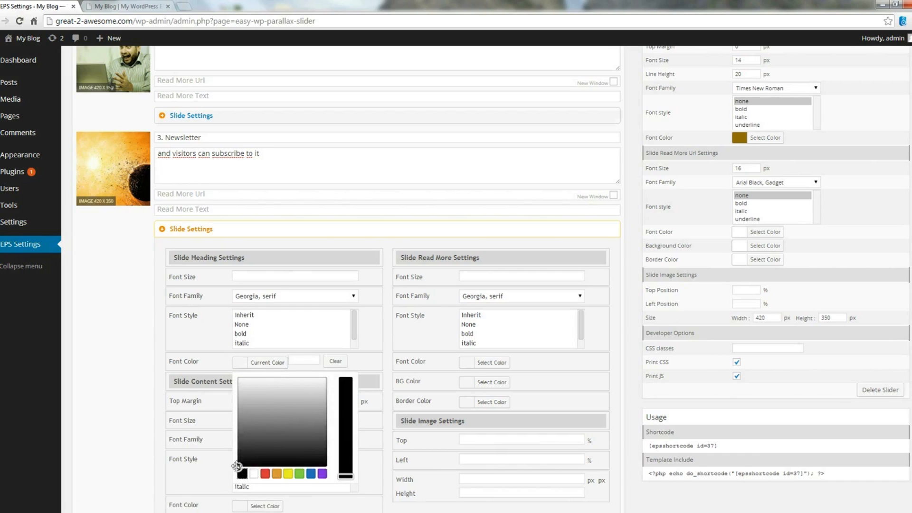
pyautogui.click(191, 344)
pyautogui.scroll(-2, 191, 344)
pyautogui.click(237, 407)
pyautogui.scroll(-1, 238, 408)
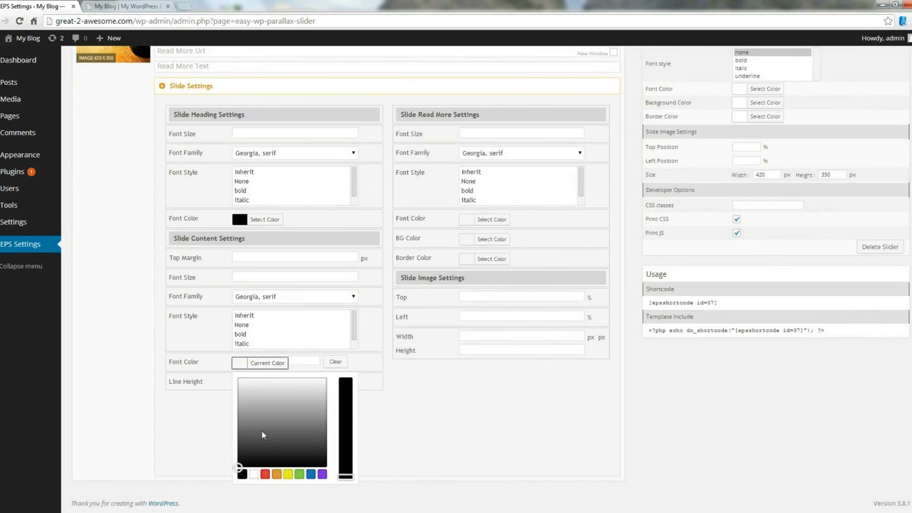
pyautogui.click(276, 473)
pyautogui.click(247, 450)
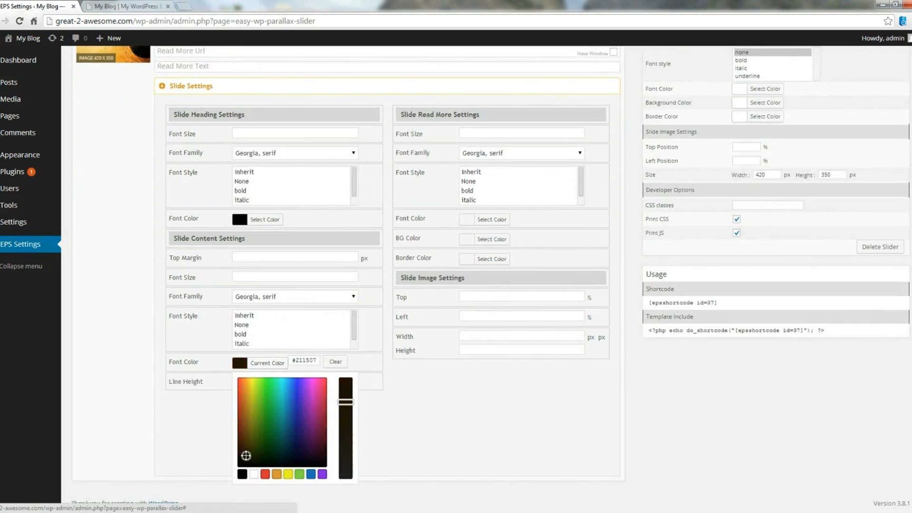
pyautogui.click(212, 411)
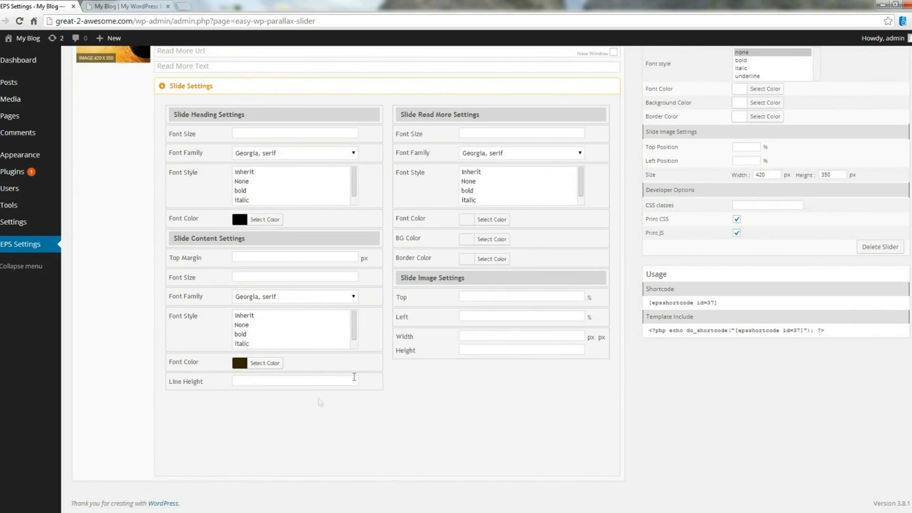
pyautogui.click(511, 93)
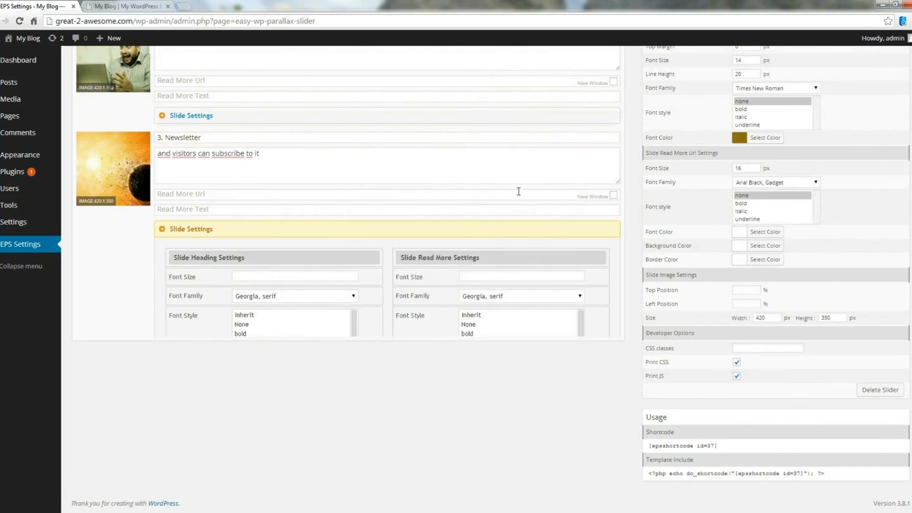
pyautogui.scroll(5, 536, 216)
pyautogui.scroll(1, 536, 216)
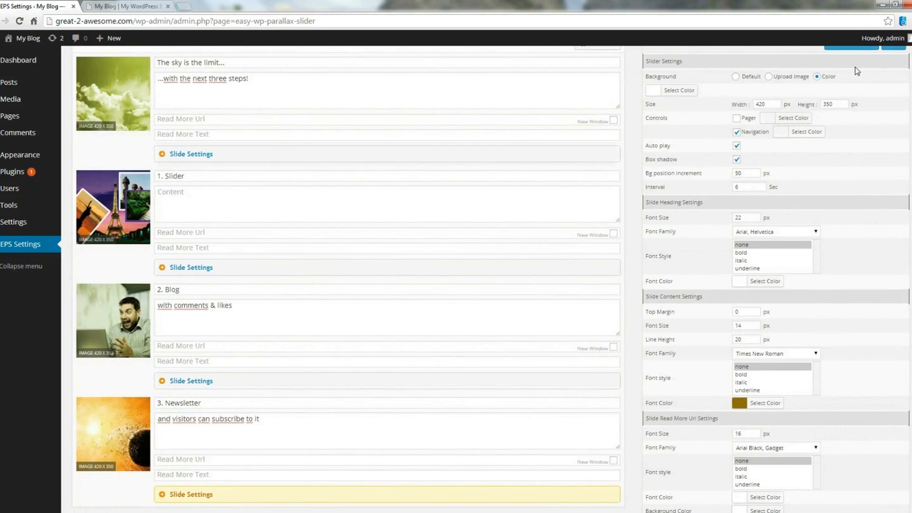
pyautogui.scroll(1, 688, 177)
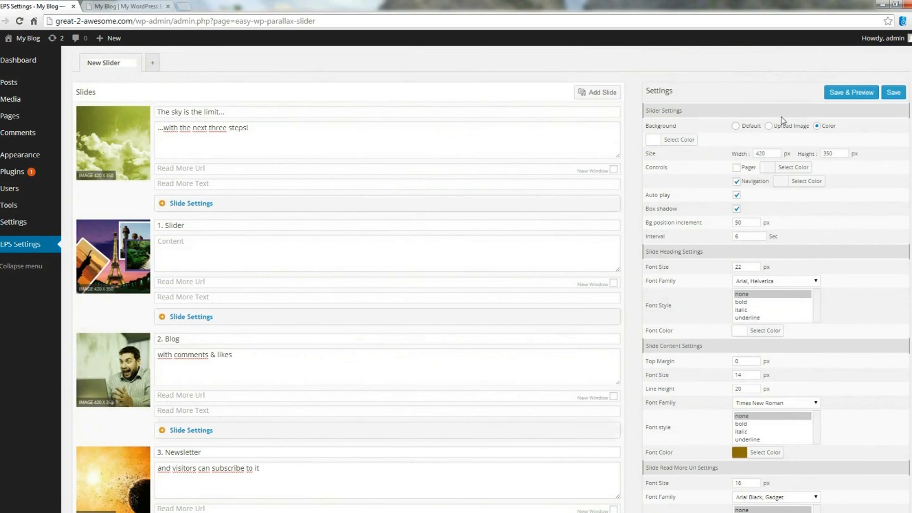
# Step: Save the slider and copy its shortcode [epsshortcode id=37]
pyautogui.click(897, 93)
pyautogui.scroll(-6, 604, 153)
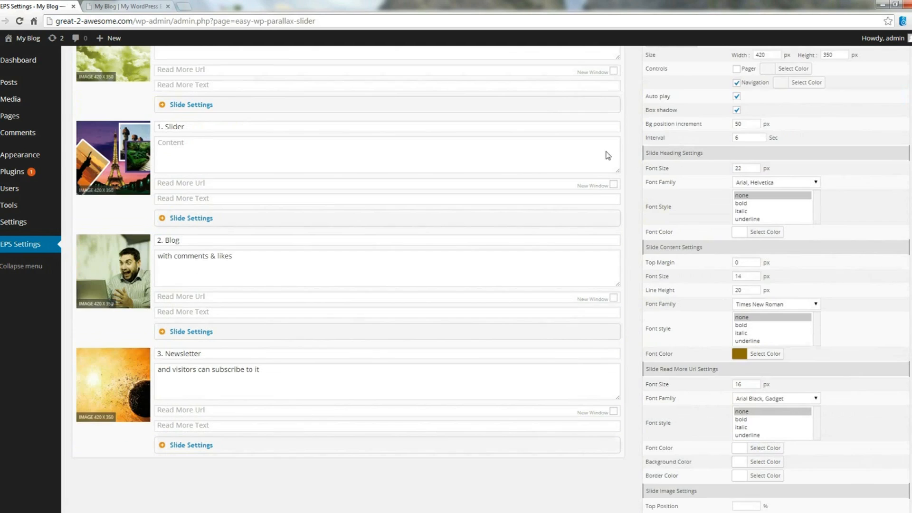
pyautogui.scroll(-1, 497, 210)
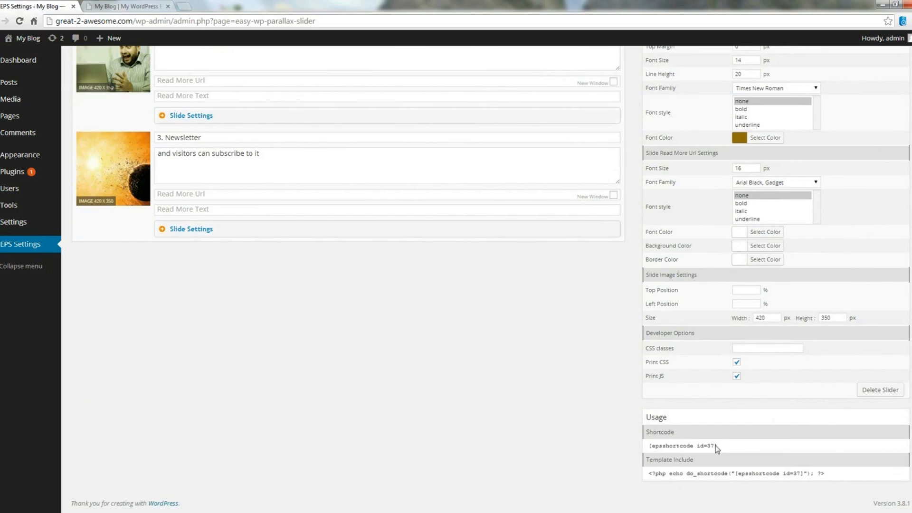
pyautogui.moveTo(716, 445); pyautogui.dragTo(648, 446)
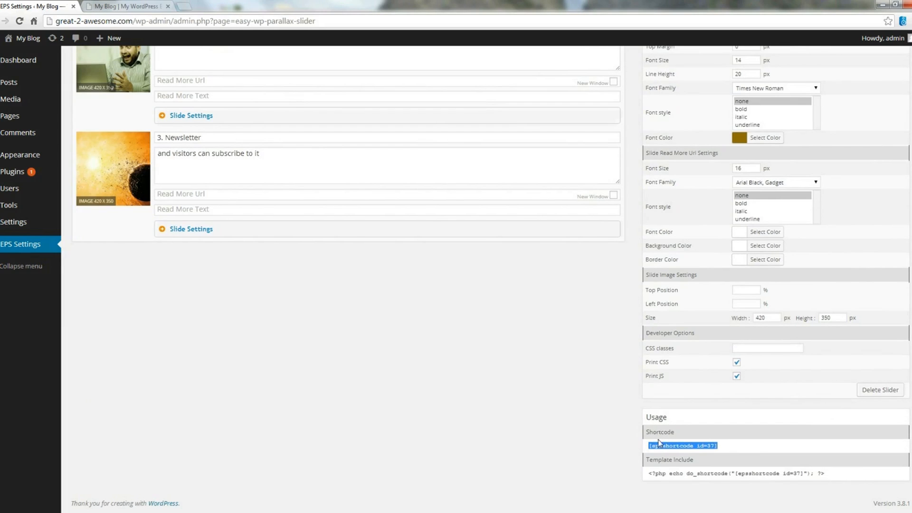
pyautogui.click(424, 414)
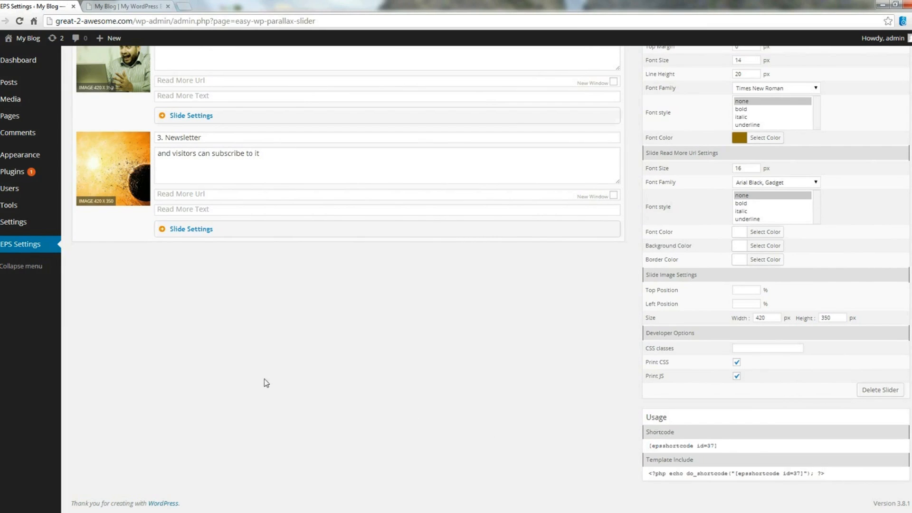
# Step: Paste [epsshortcode id=37] into Theme Options Home Page Featured Content and save the options
pyautogui.moveTo(24, 156)
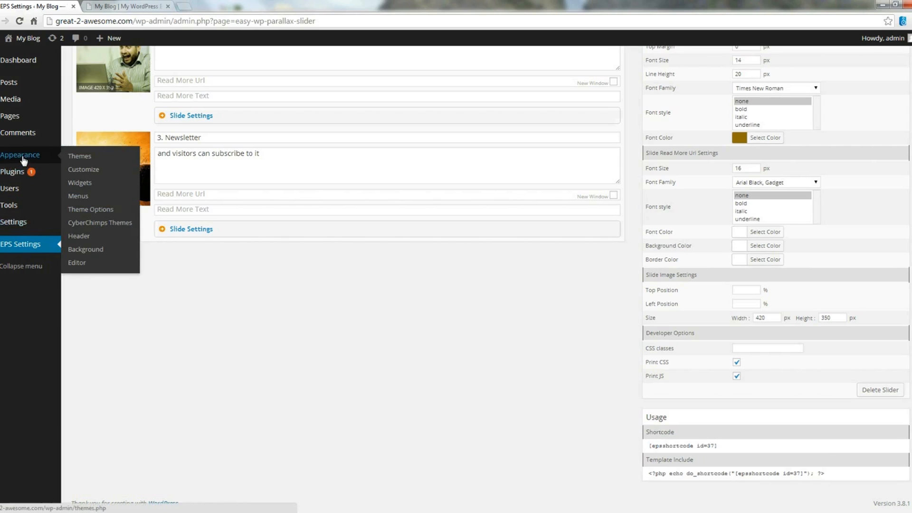
pyautogui.click(89, 208)
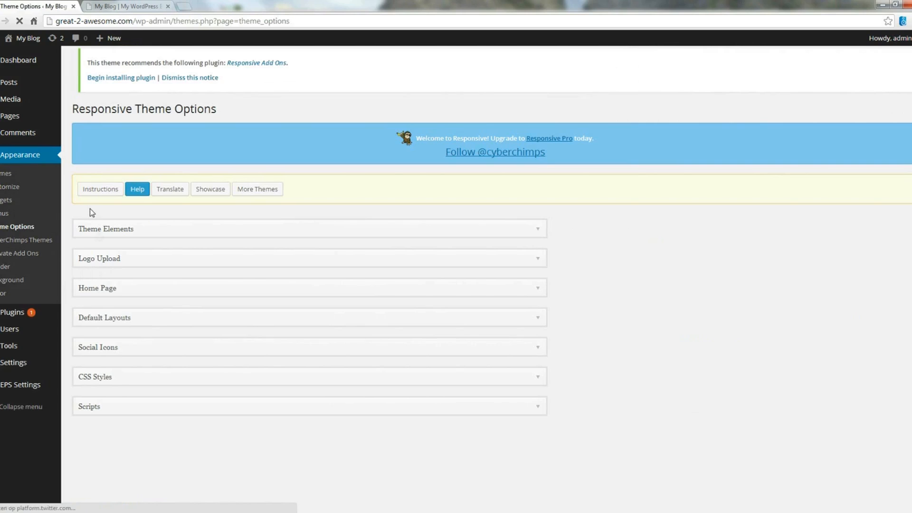
pyautogui.click(106, 291)
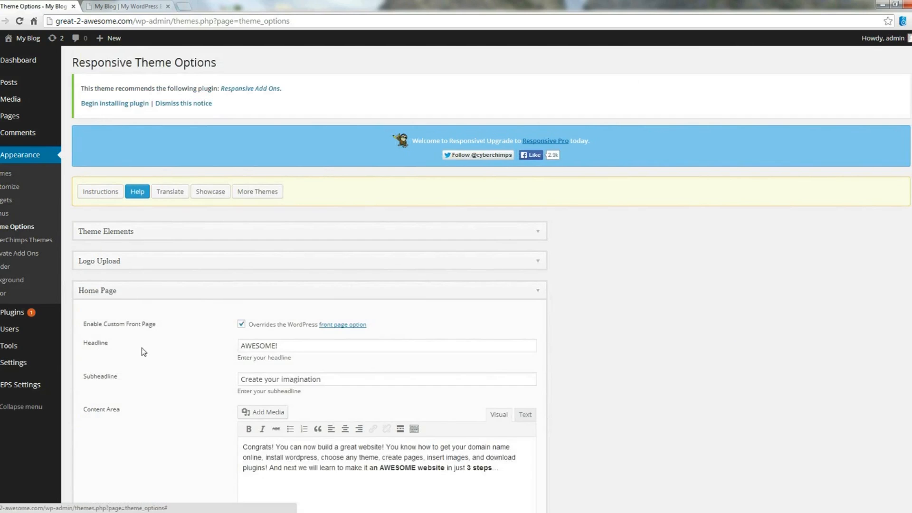
pyautogui.scroll(-4, 142, 347)
pyautogui.scroll(-3, 142, 348)
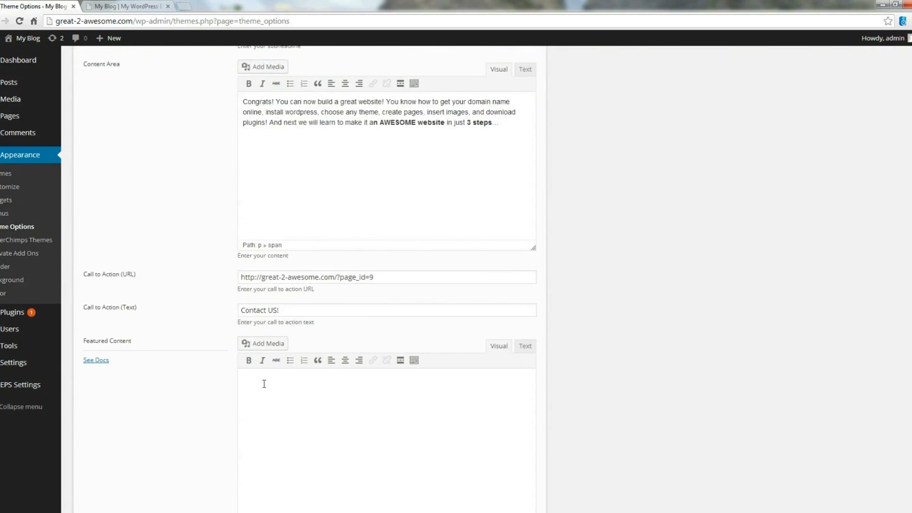
pyautogui.write('[epsshortcode id=37]')
pyautogui.scroll(-3, 259, 387)
pyautogui.click(114, 420)
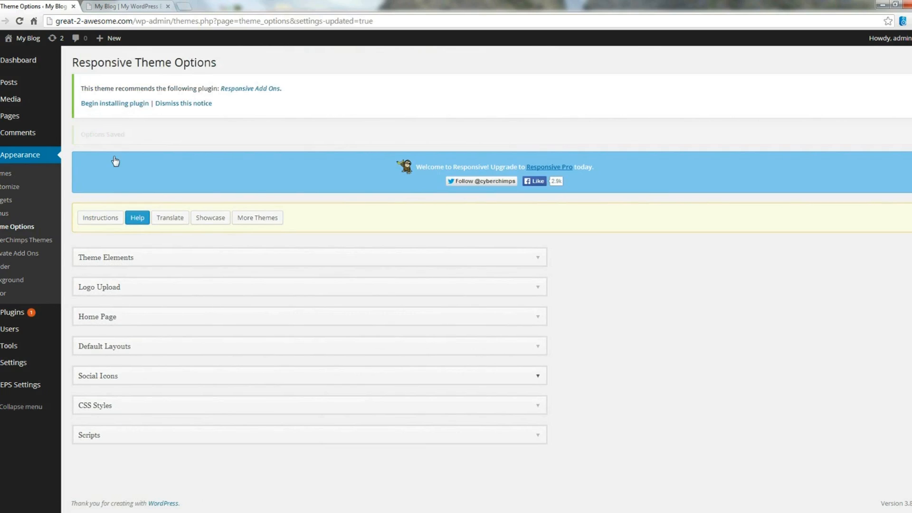
pyautogui.click(114, 7)
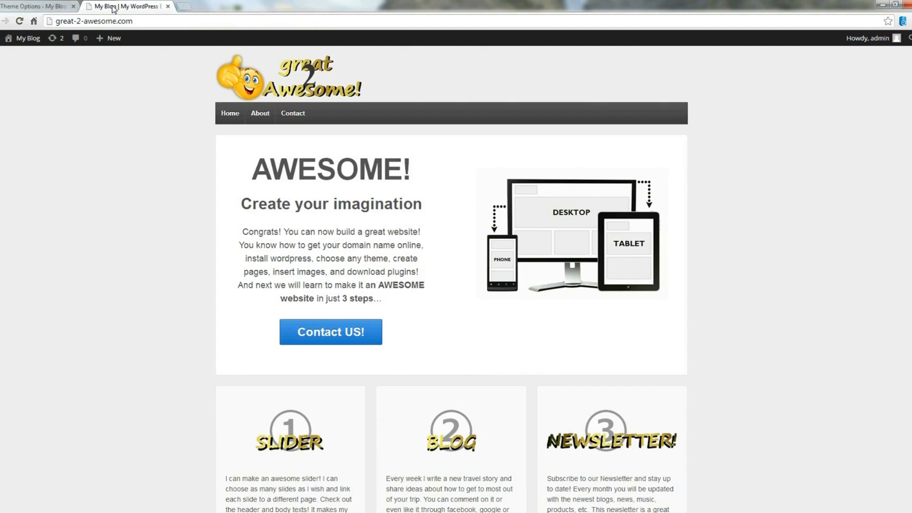
# Step: Reload the front page and step through the new slider's slides with its next arrow
pyautogui.click(19, 21)
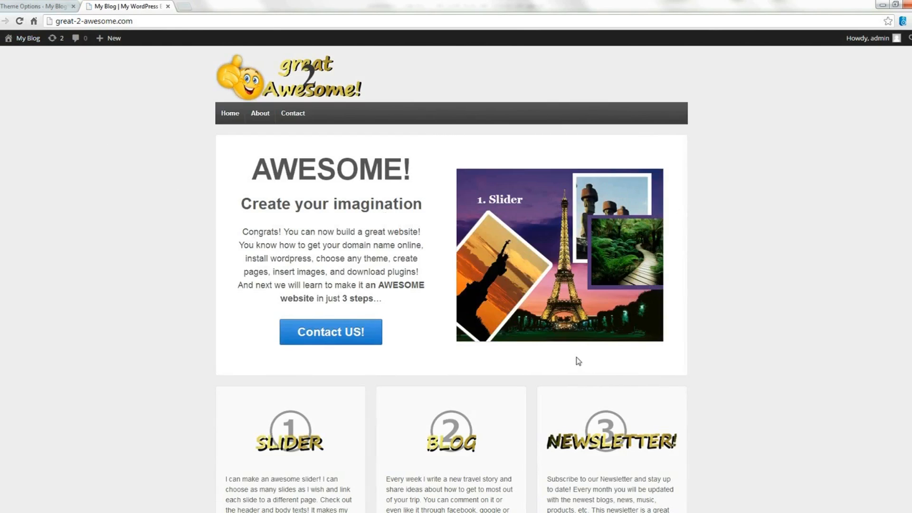
pyautogui.moveTo(573, 303)
pyautogui.click(648, 263)
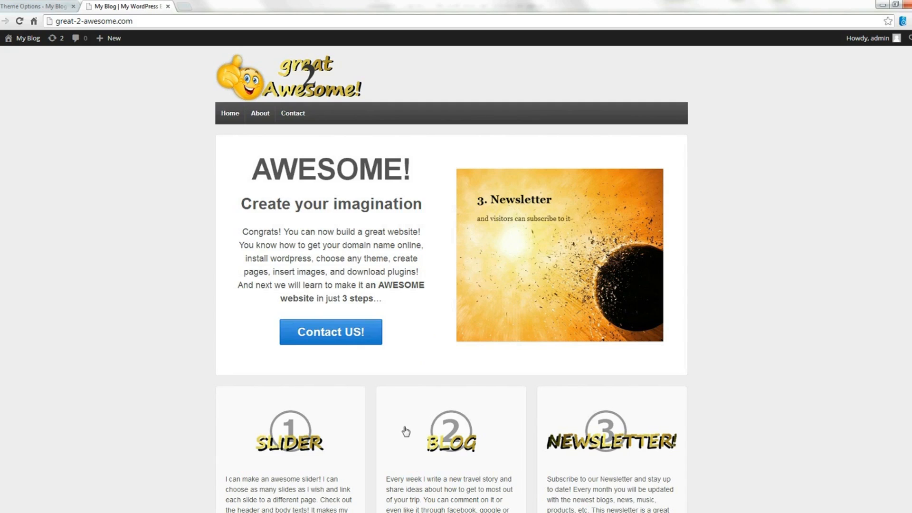
pyautogui.scroll(-1, 406, 430)
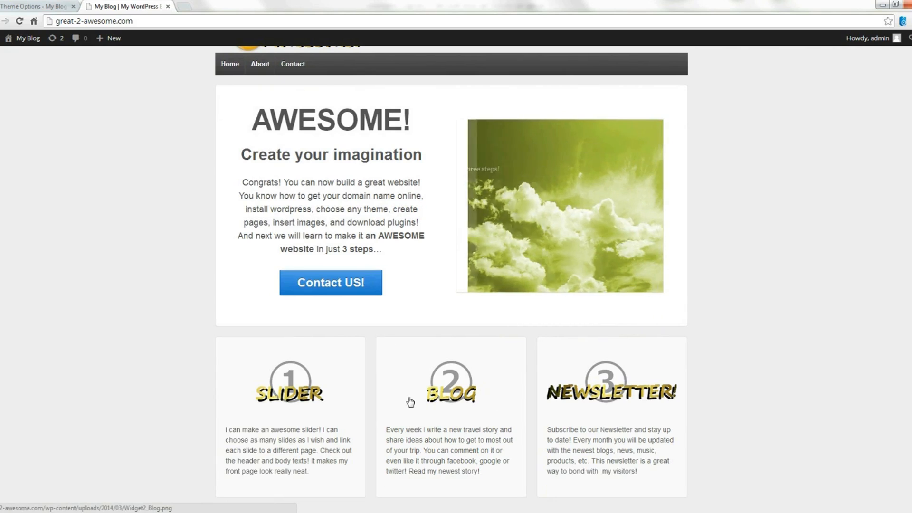
# Step: Go to All Posts and open the Hello world! post for editing
pyautogui.click(19, 7)
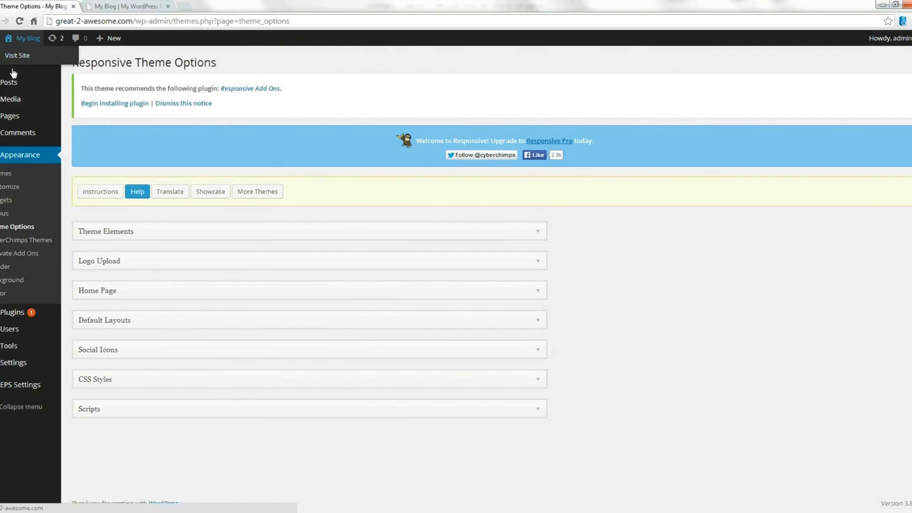
pyautogui.moveTo(12, 104)
pyautogui.moveTo(17, 119)
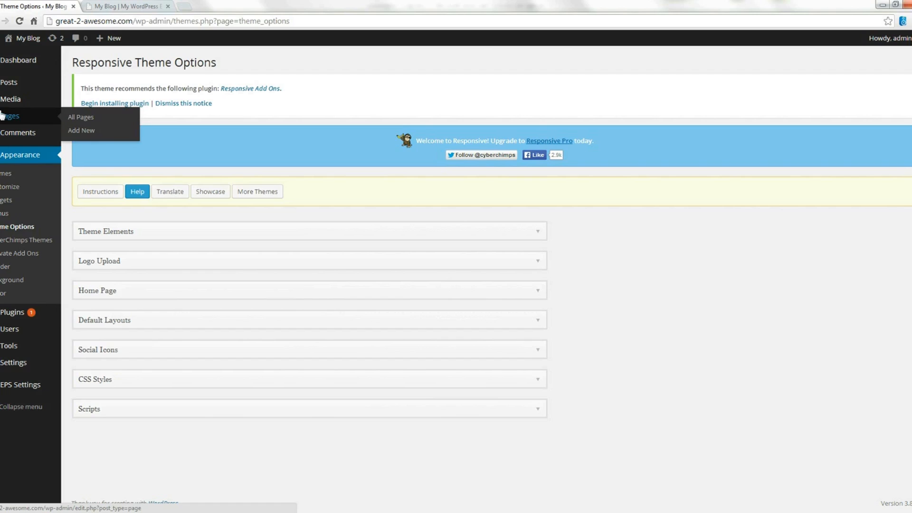
pyautogui.moveTo(5, 82)
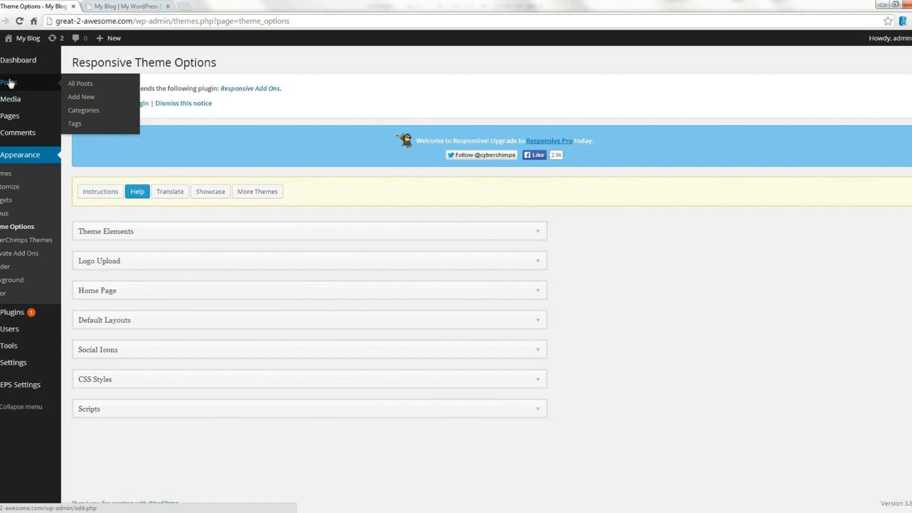
pyautogui.click(85, 87)
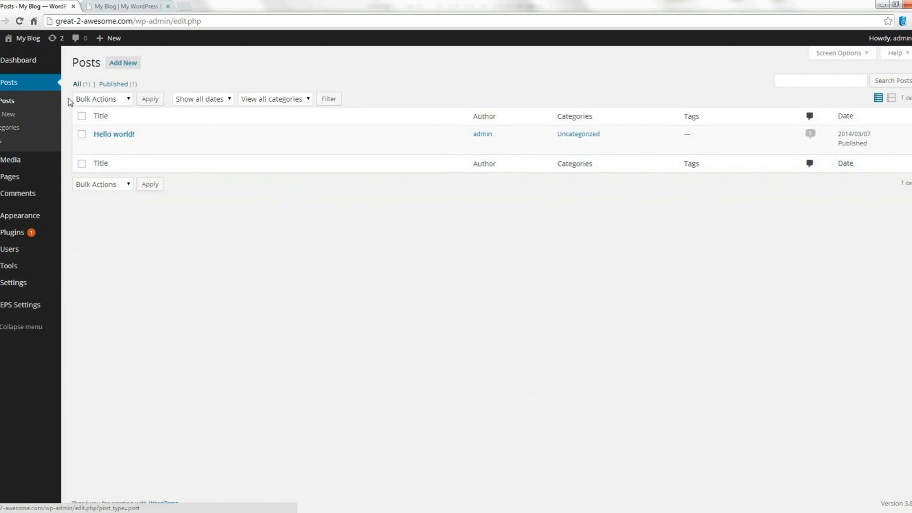
pyautogui.moveTo(136, 133)
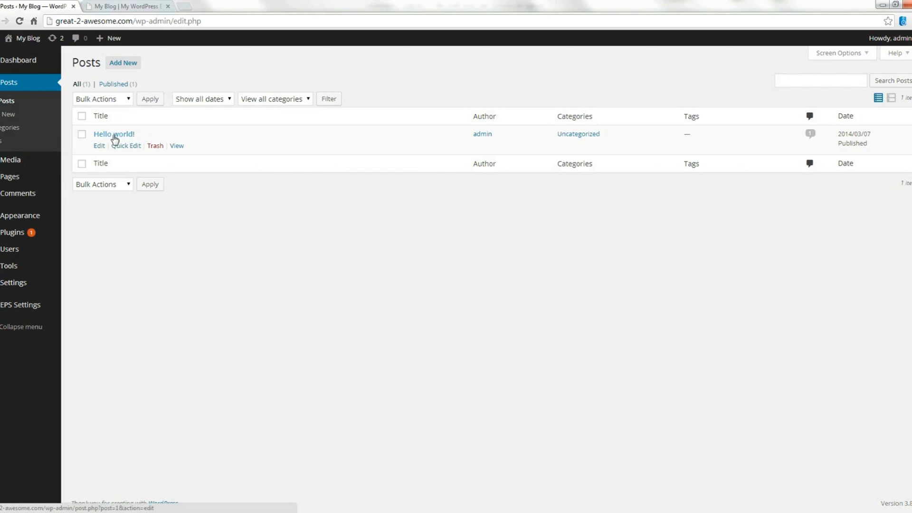
pyautogui.click(99, 145)
# Step: Retitle the post 'How to install Wordpress?', update it, and begin a new post
pyautogui.click(142, 88)
pyautogui.hotkey('ctrl', 'shift', 'Left')
pyautogui.hotkey('ctrl', 'shift', 'Left')
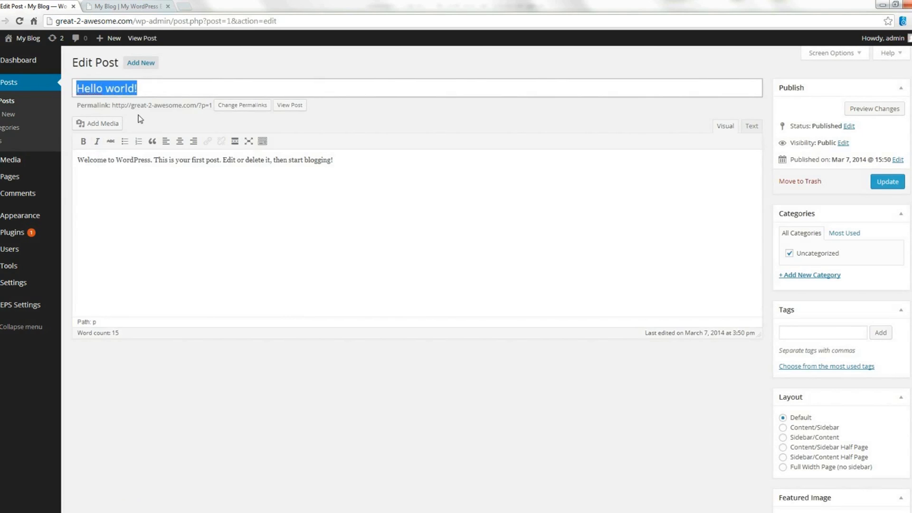
pyautogui.write('How to install ')
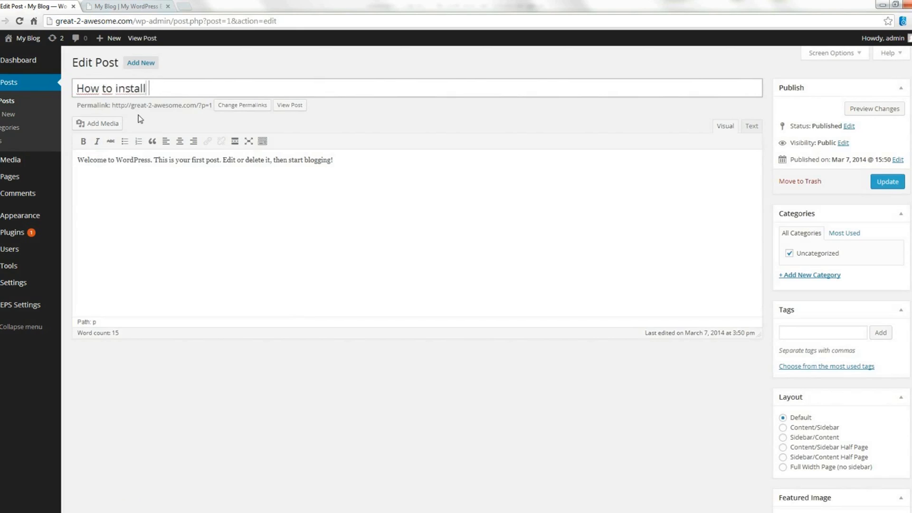
pyautogui.write('Wordpress?')
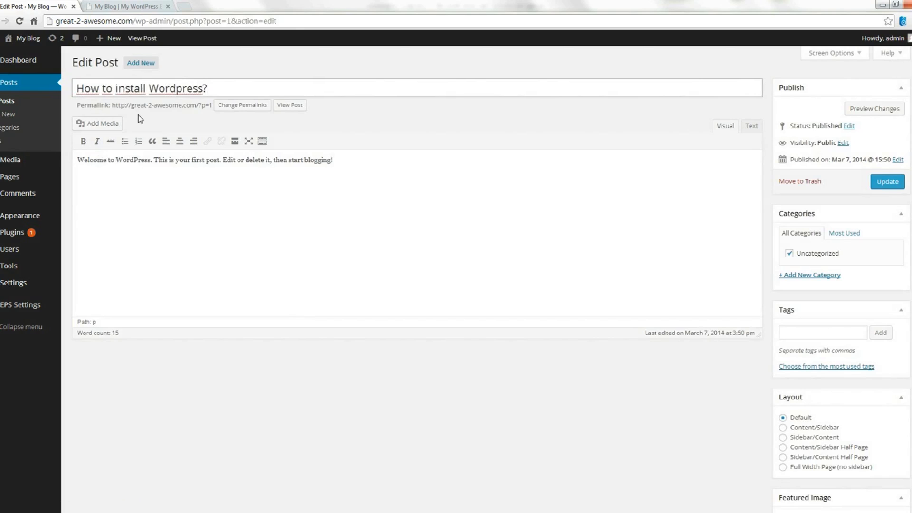
pyautogui.click(890, 183)
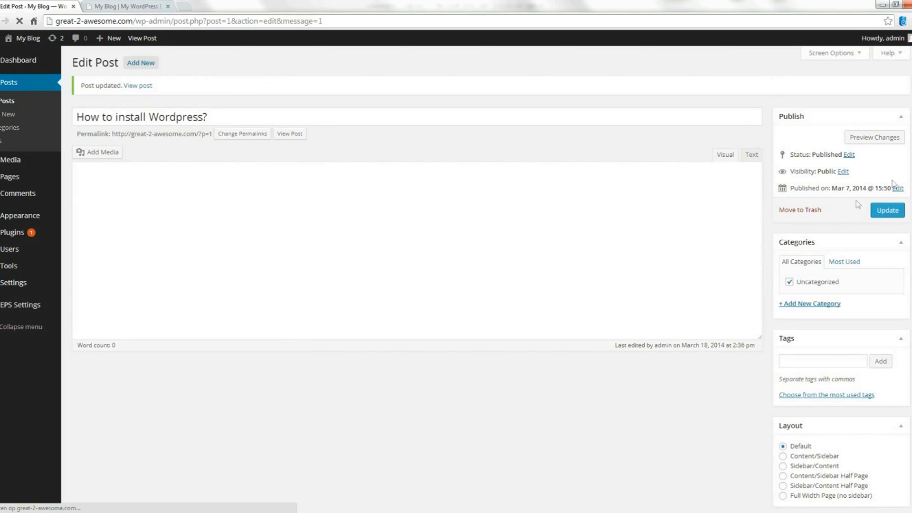
pyautogui.click(147, 69)
# Step: Title the post 'Why you shouldn't compromise on webhosting quality' and paste the webhosting article as its body
pyautogui.write('Why you ')
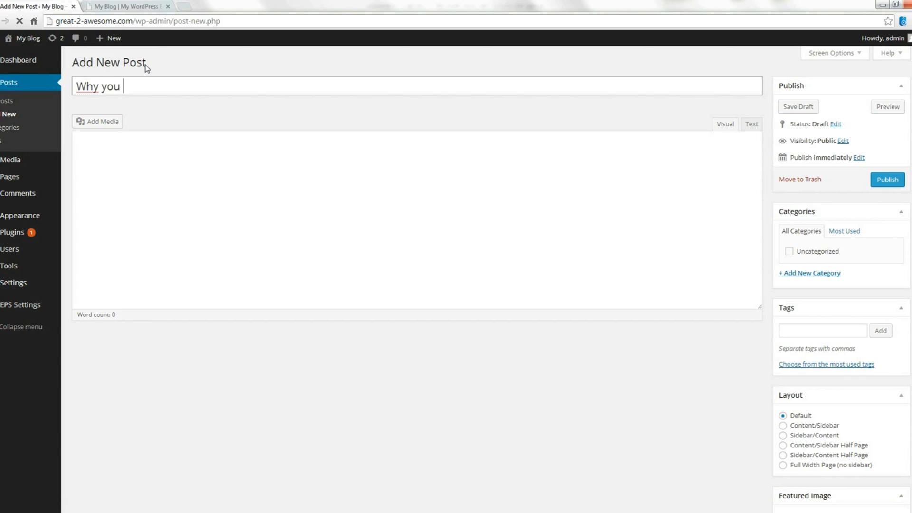
pyautogui.write("shouldn't compromise on webhosting quality")
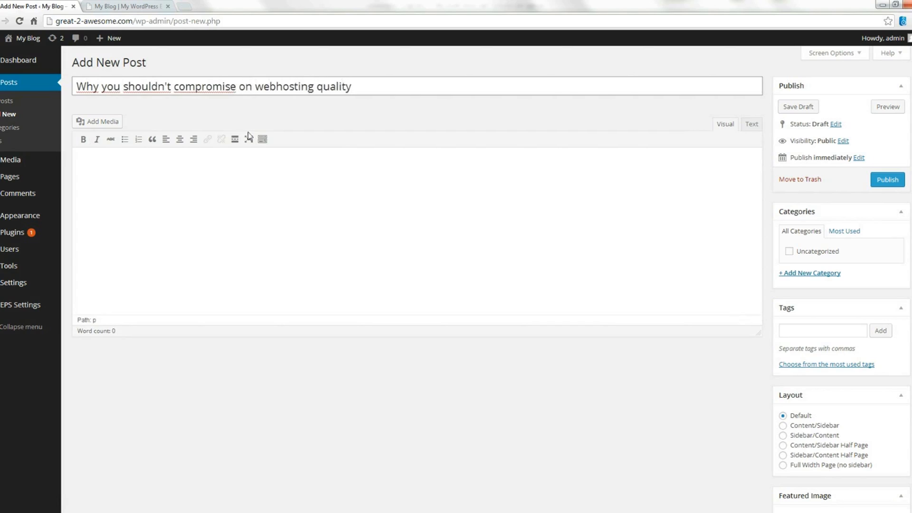
pyautogui.click(244, 170)
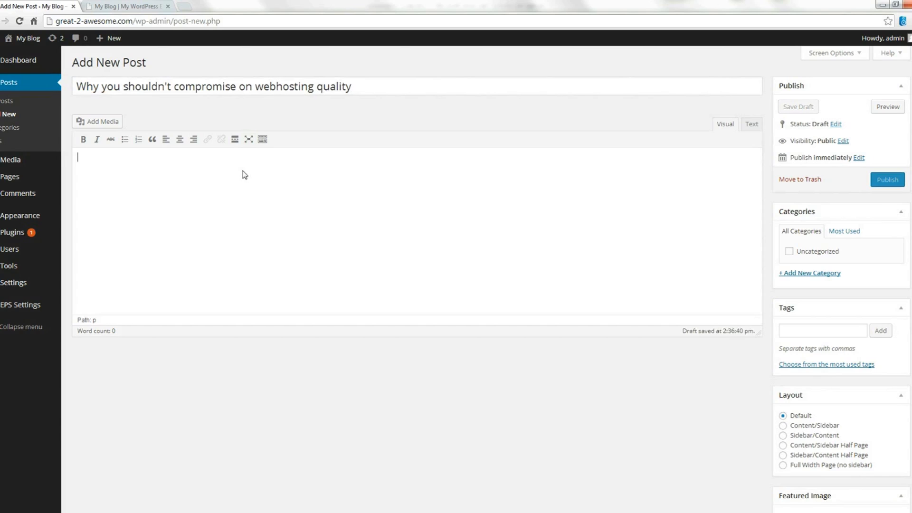
pyautogui.hotkey('ctrl', 'v')
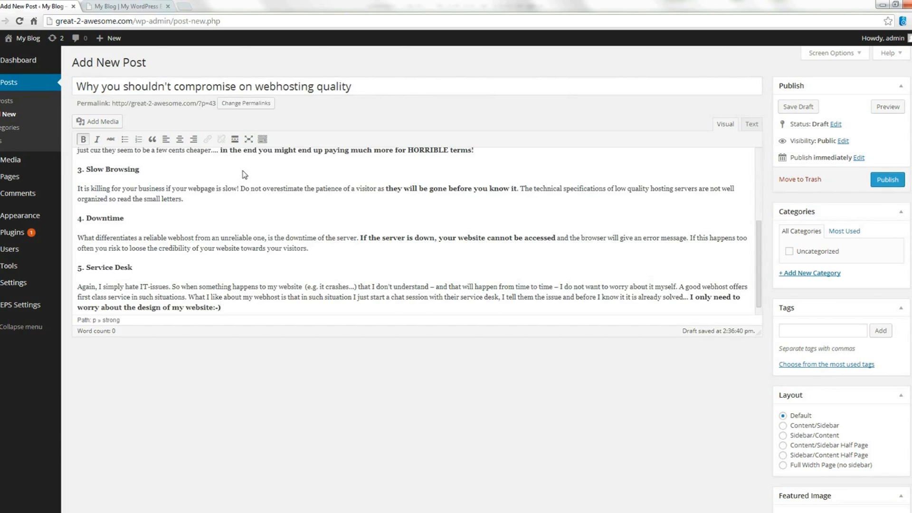
pyautogui.scroll(3, 124, 186)
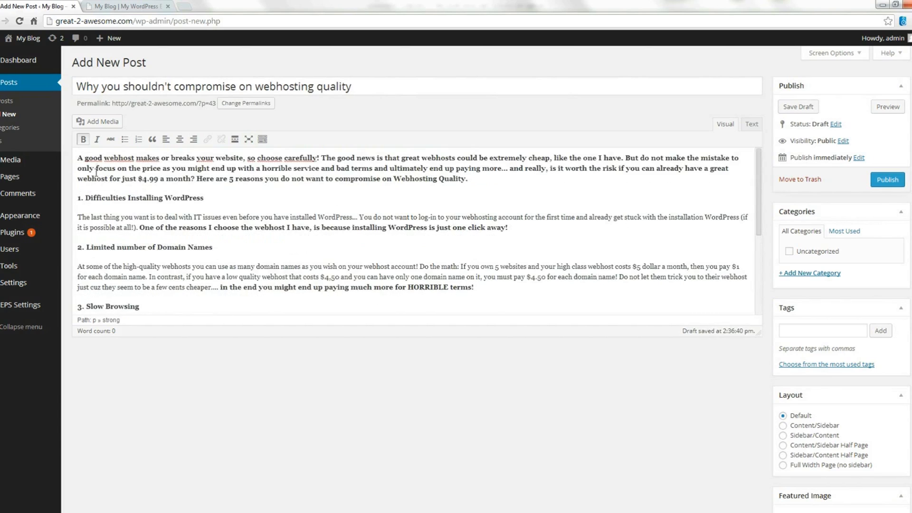
pyautogui.press('Return')
pyautogui.press('Return')
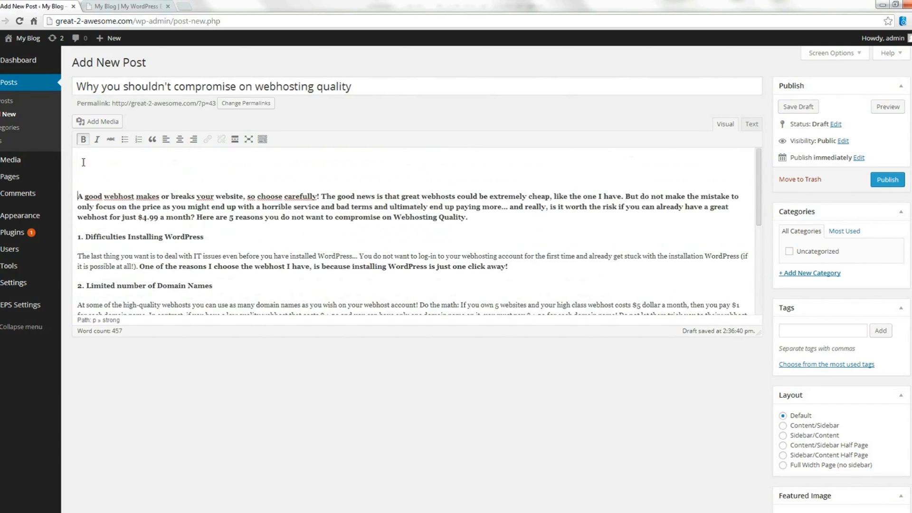
# Step: Upload Blog.png via Add Media and insert it full size at the top of the post
pyautogui.click(96, 124)
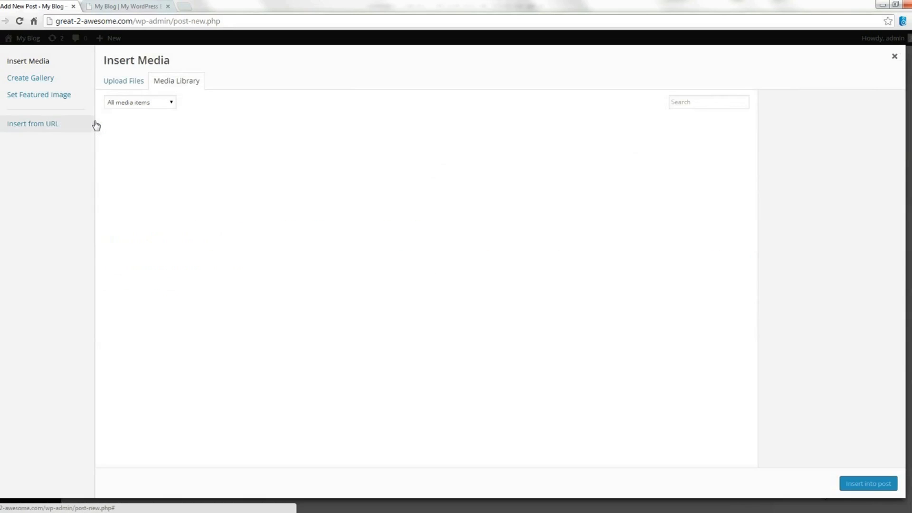
pyautogui.click(119, 84)
pyautogui.click(503, 269)
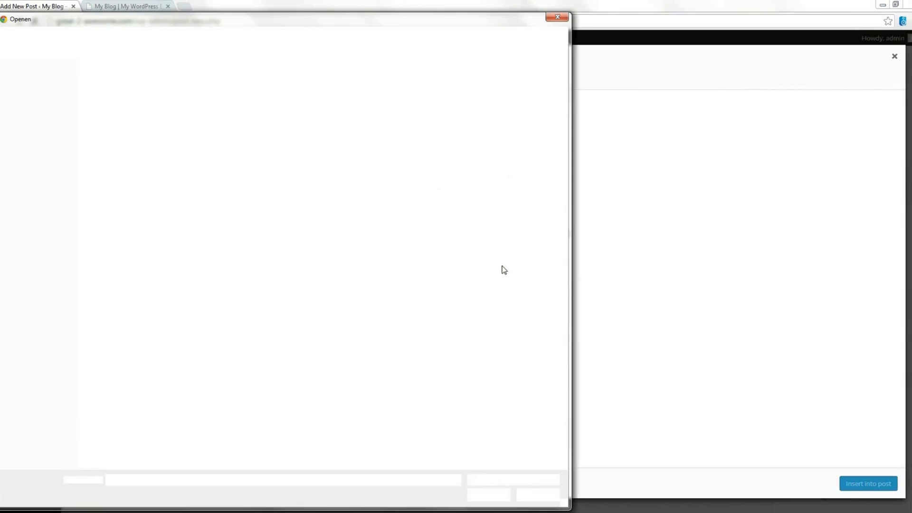
pyautogui.click(107, 105)
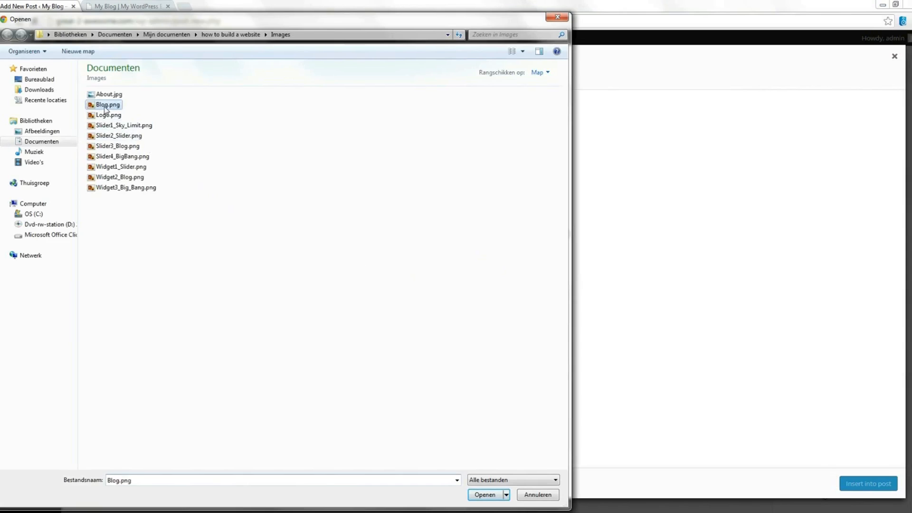
pyautogui.click(484, 494)
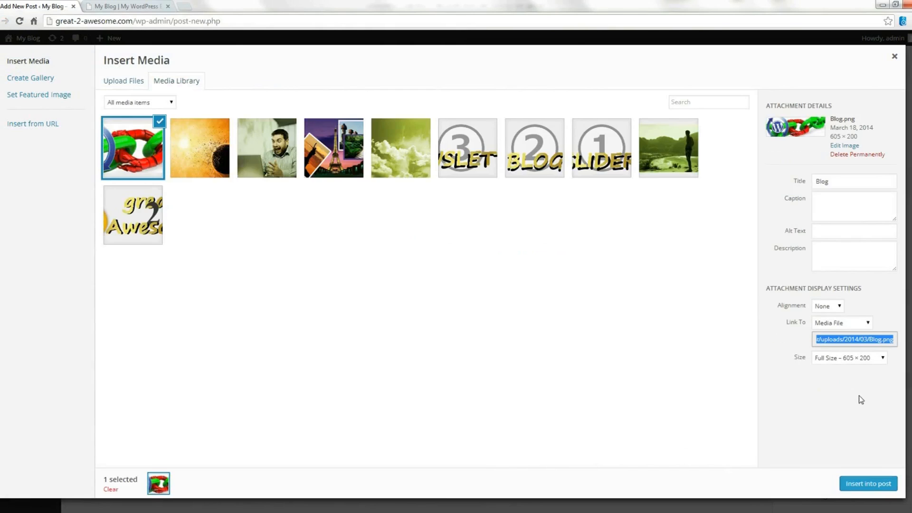
pyautogui.click(876, 482)
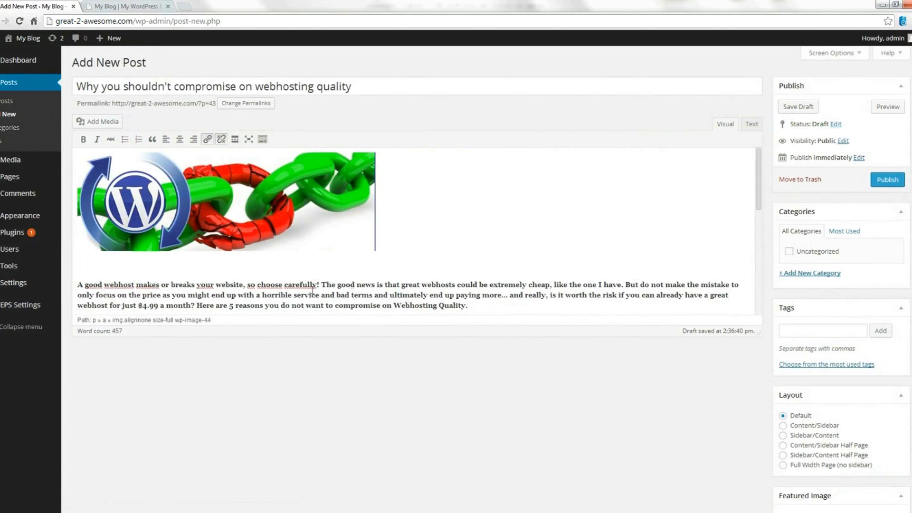
pyautogui.scroll(-1, 312, 290)
pyautogui.scroll(-5, 312, 290)
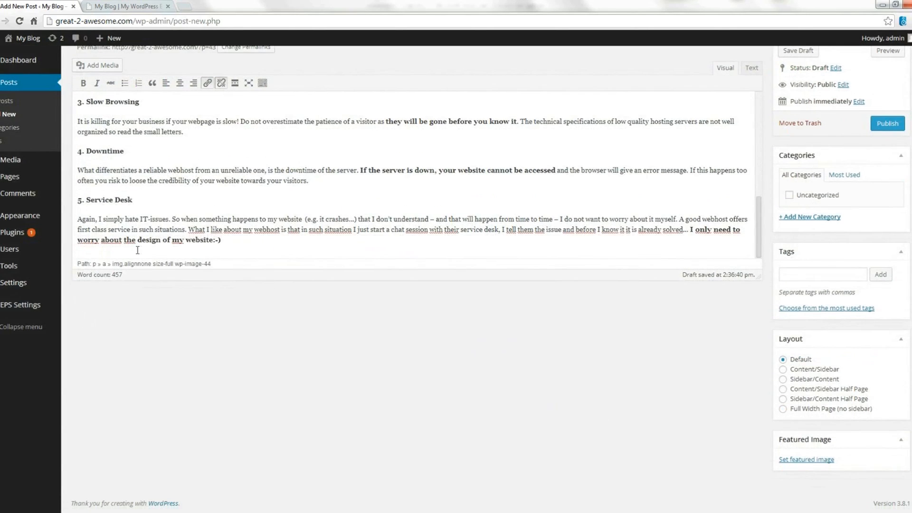
pyautogui.click(136, 250)
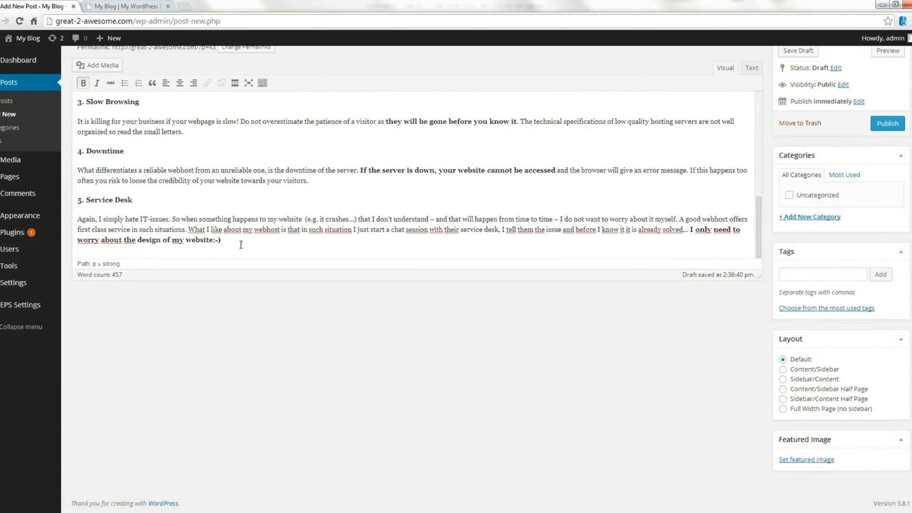
# Step: Add blank lines after the article and show the embed code for the computer frustration!!! video
pyautogui.press('Return')
pyautogui.press('Return')
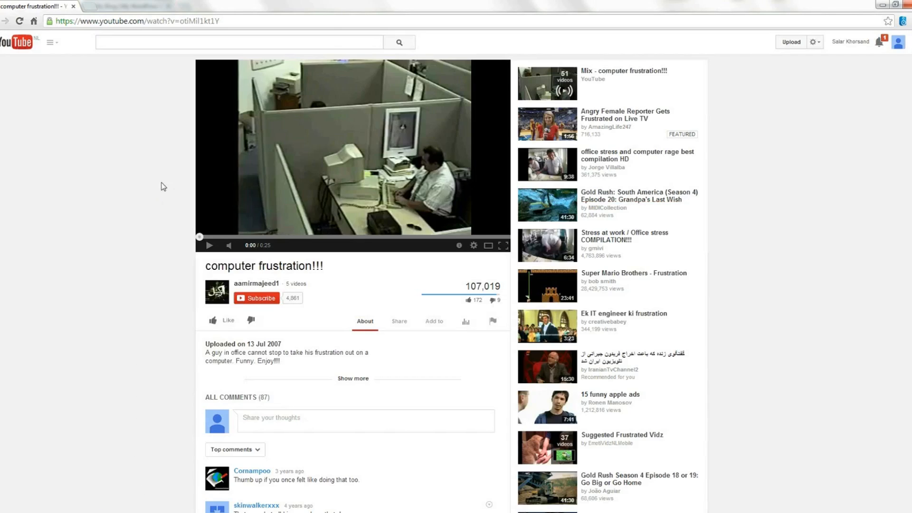
pyautogui.click(399, 323)
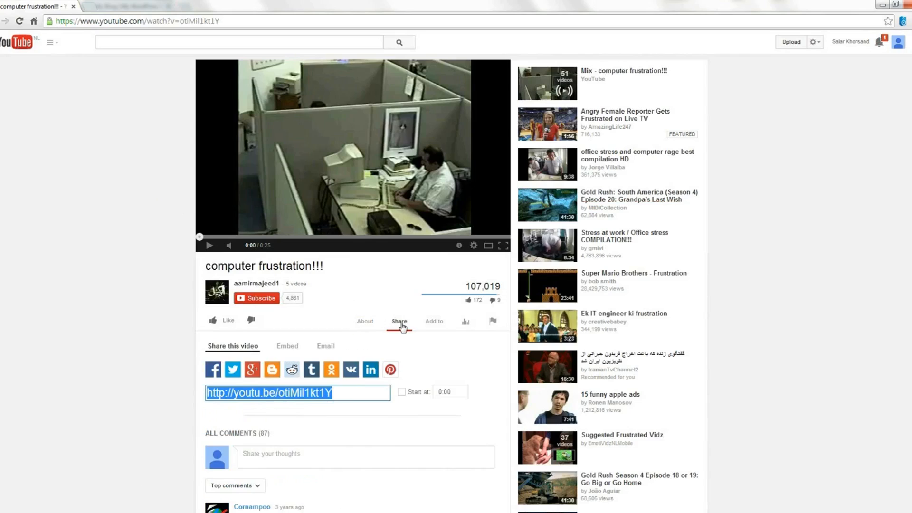
pyautogui.click(292, 348)
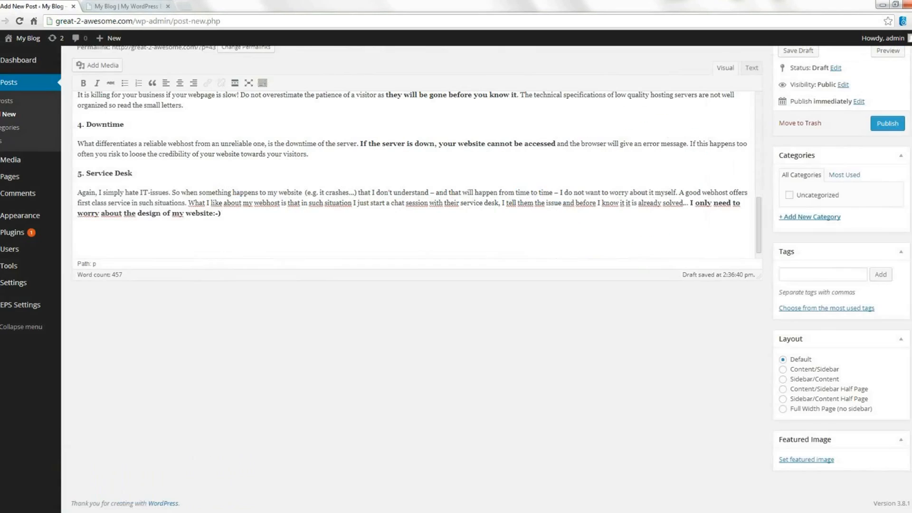
# Step: In the Text editor, paste the YouTube iframe code between the closing blank lines, then publish the post
pyautogui.scroll(2, 355, 324)
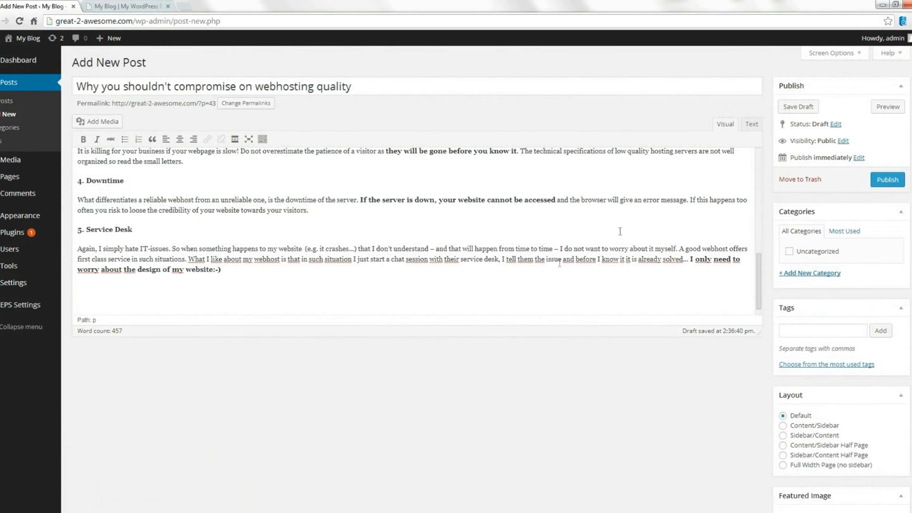
pyautogui.click(751, 125)
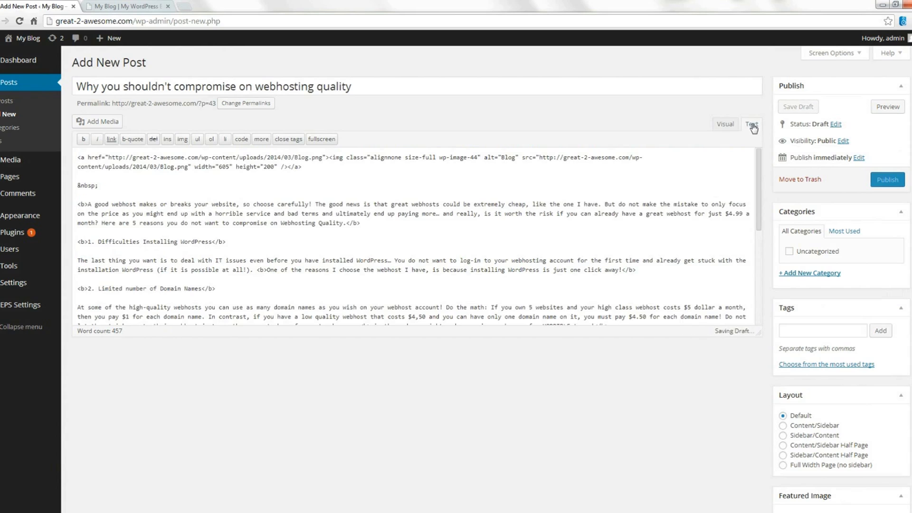
pyautogui.scroll(-6, 318, 248)
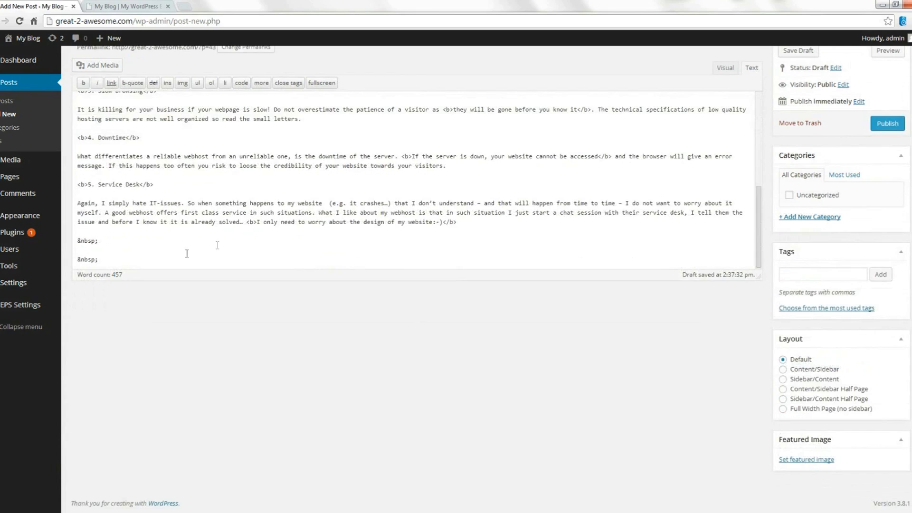
pyautogui.click(104, 250)
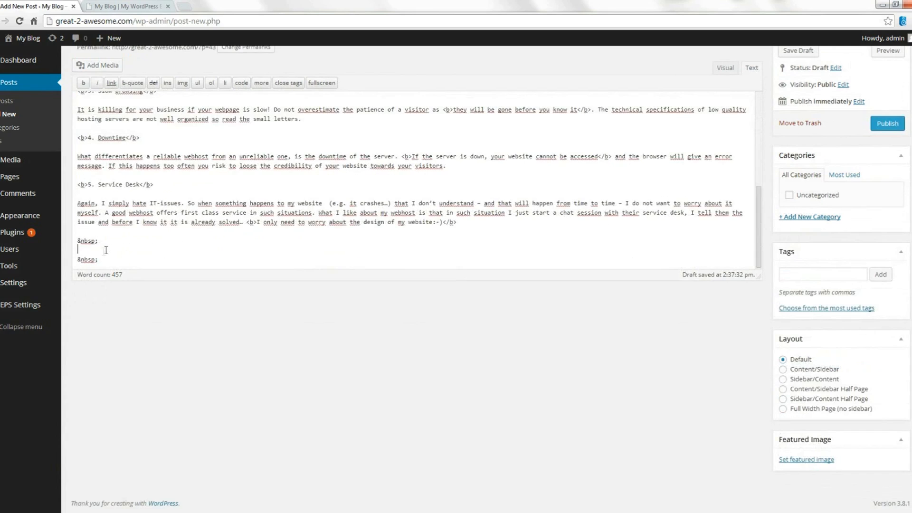
pyautogui.write('<iframe width="420" height="315" src="//www.youtube.com/embed/otiMil1kt1Y" frameborder="0" allowfullscreen></iframe>')
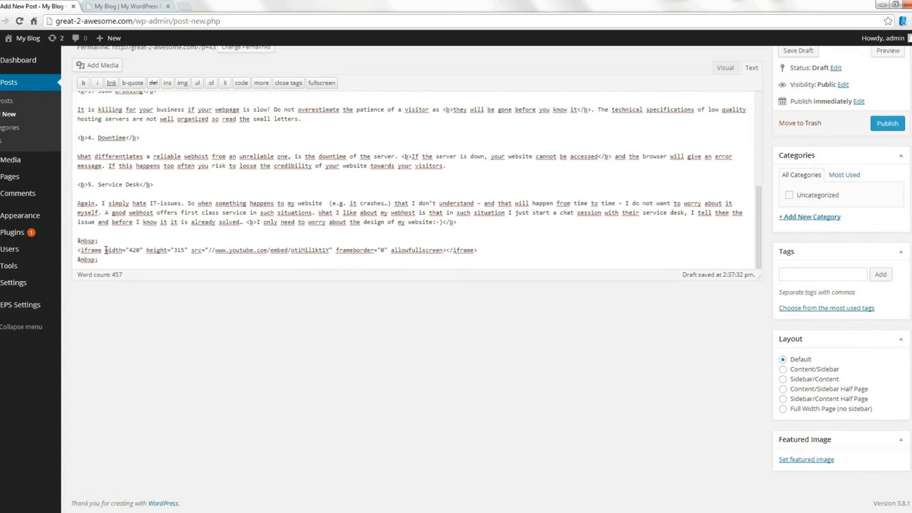
pyautogui.click(897, 124)
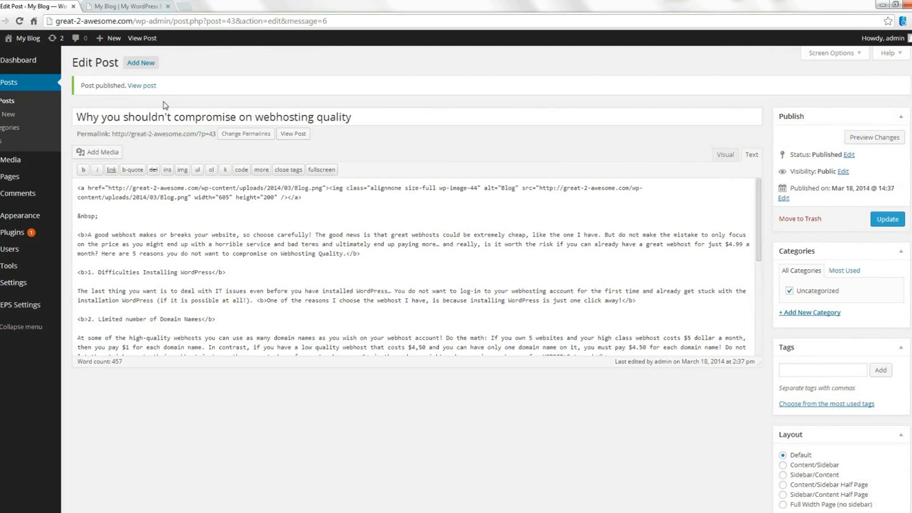
# Step: View the published post with its header image, article and video, dismissing the Windows Update balloon
pyautogui.click(145, 86)
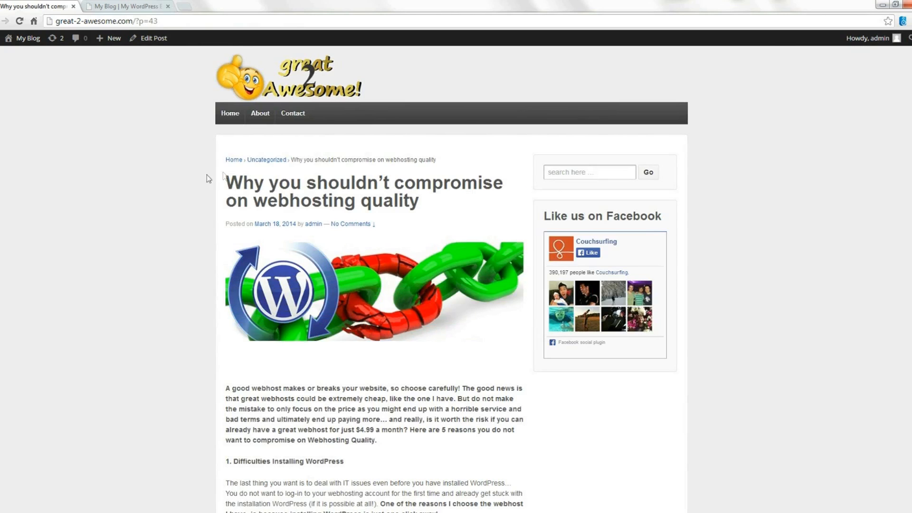
pyautogui.scroll(-10, 204, 296)
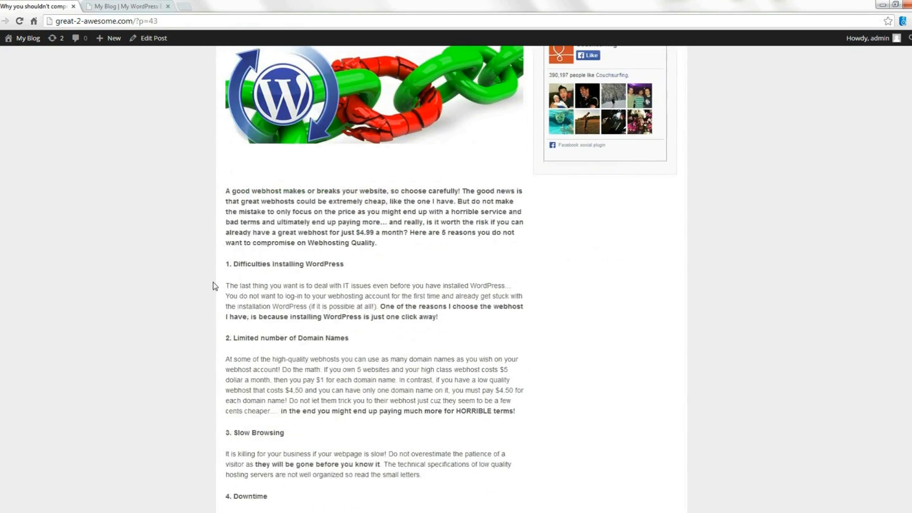
pyautogui.scroll(-5, 188, 293)
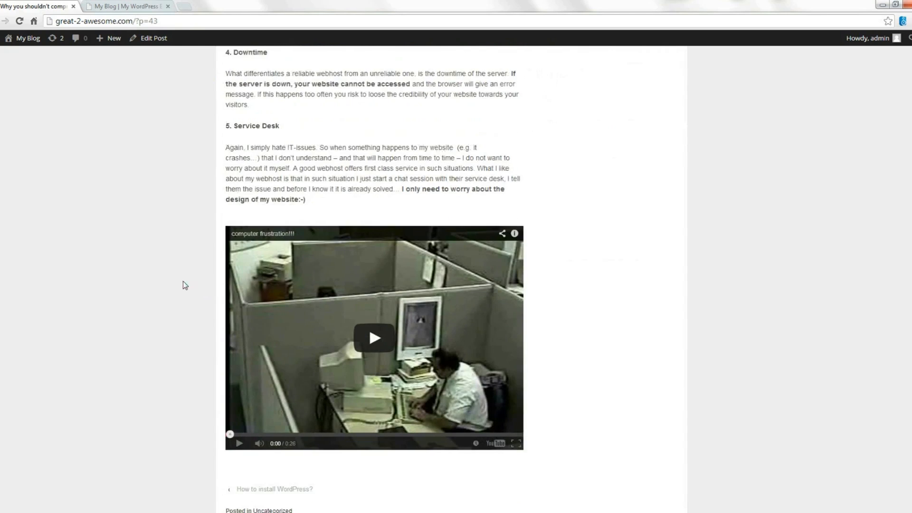
pyautogui.scroll(-1, 184, 284)
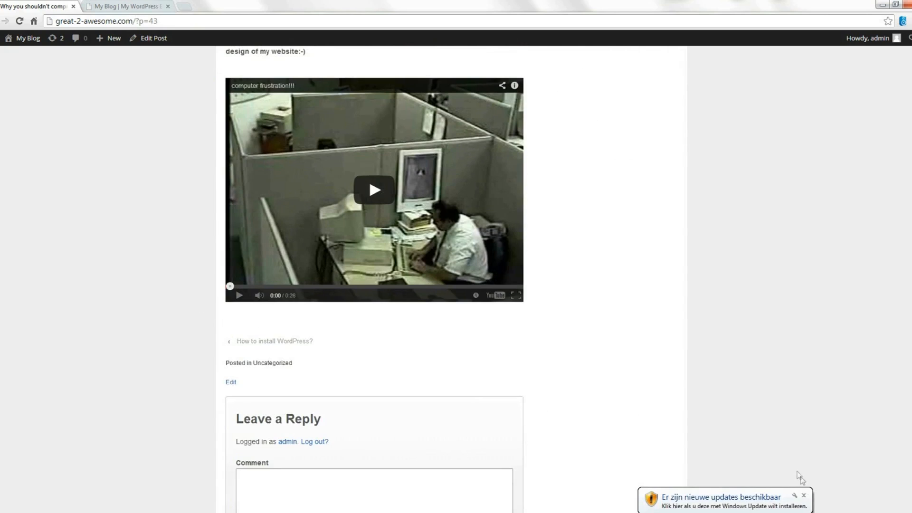
pyautogui.click(804, 495)
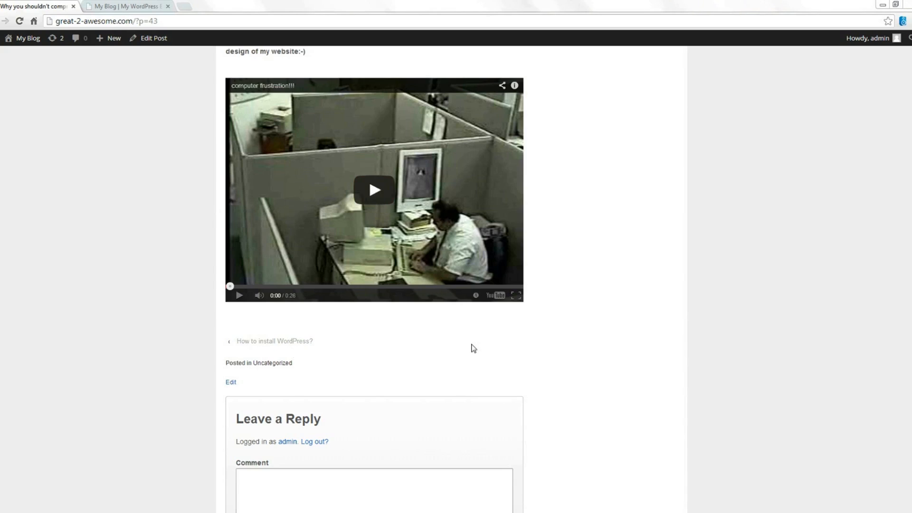
# Step: Scroll down to the Leave a Reply form and log out of the administrator account
pyautogui.scroll(-2, 406, 372)
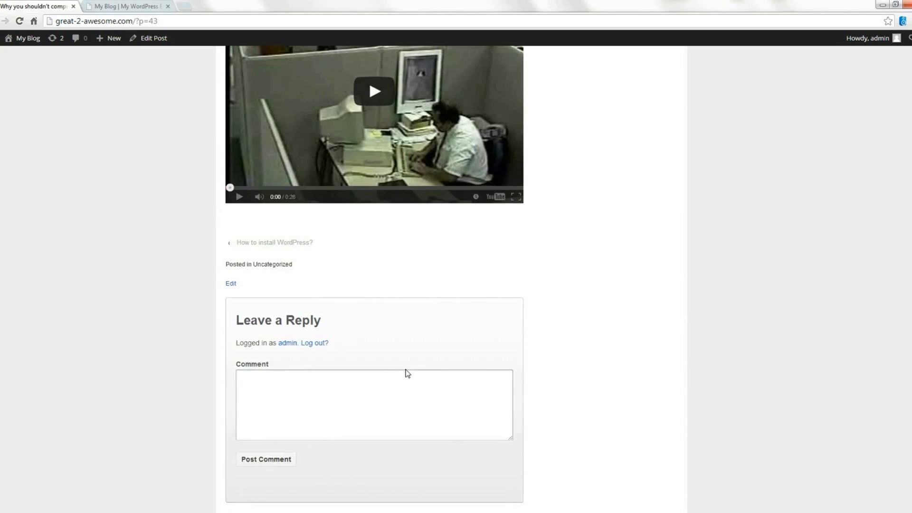
pyautogui.scroll(-1, 407, 372)
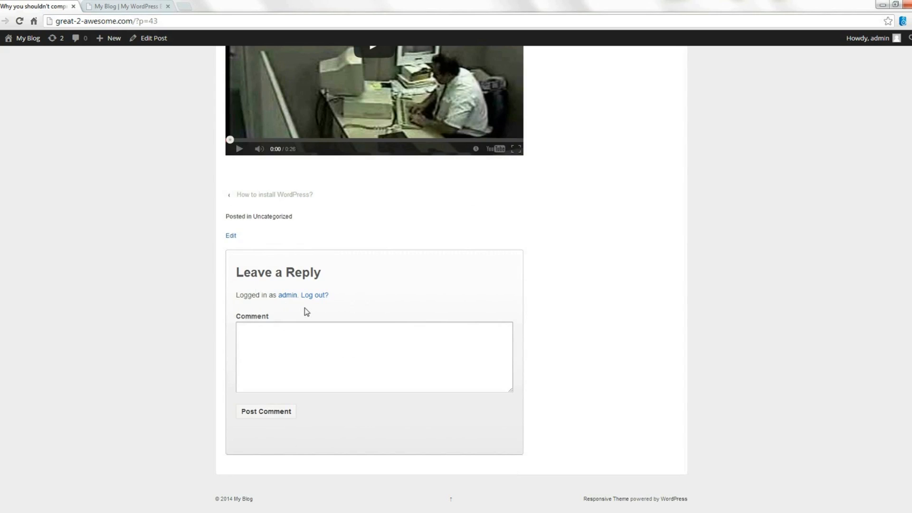
pyautogui.click(321, 299)
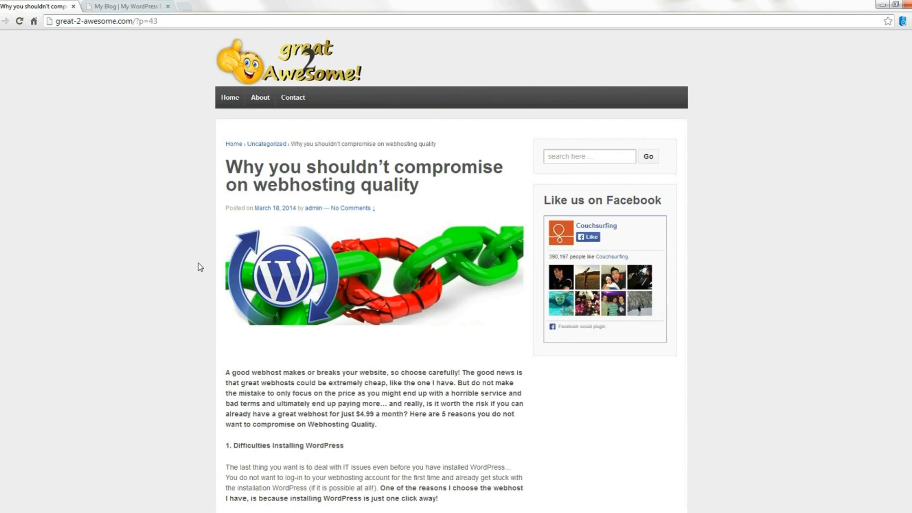
# Step: Enter the visitor's name and e-mail, comment 'Great blog!' and submit it for moderation
pyautogui.scroll(-10, 199, 267)
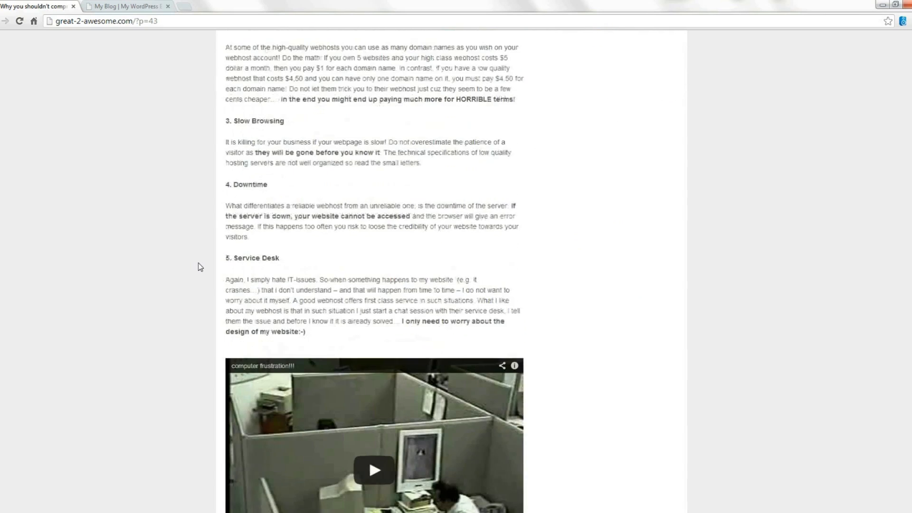
pyautogui.scroll(-11, 200, 266)
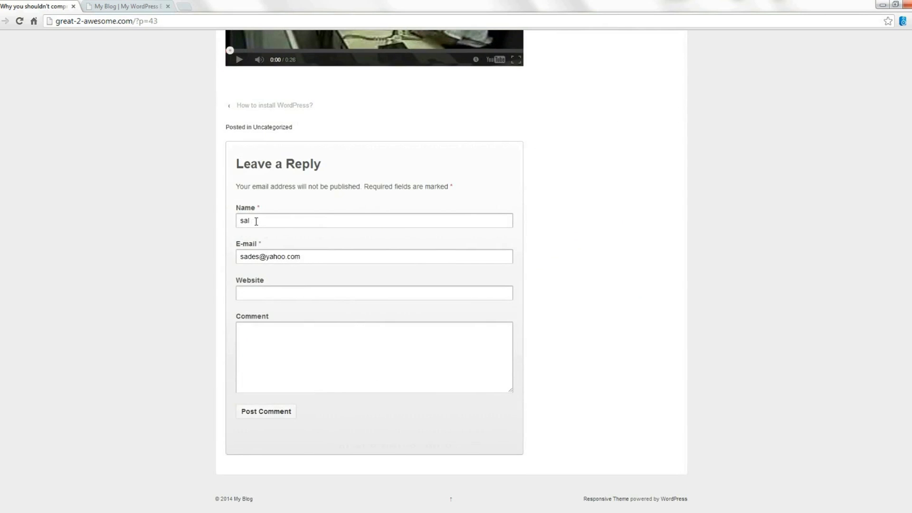
pyautogui.press('Tab')
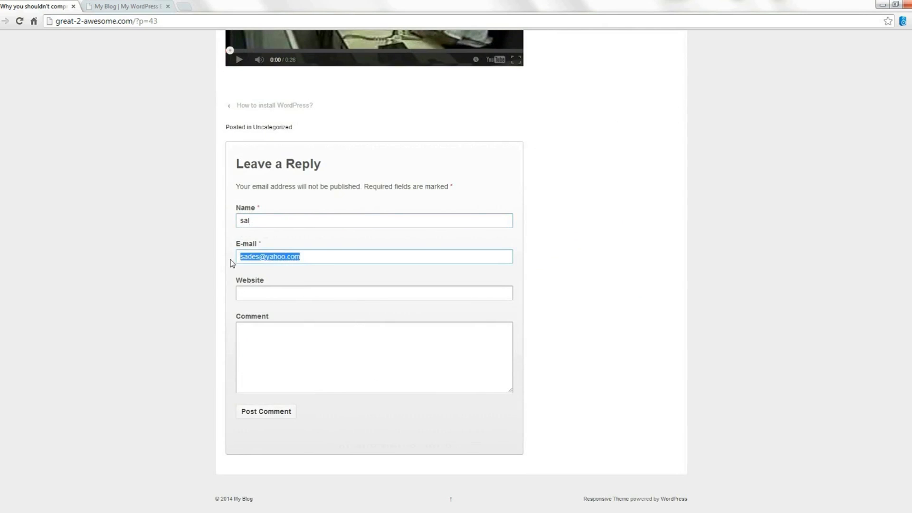
pyautogui.click(282, 335)
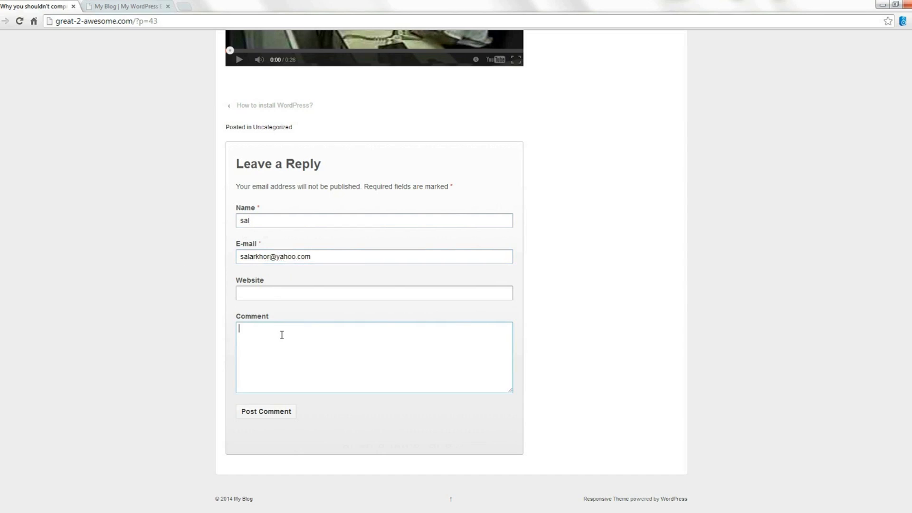
pyautogui.write('Great blog!')
pyautogui.click(264, 417)
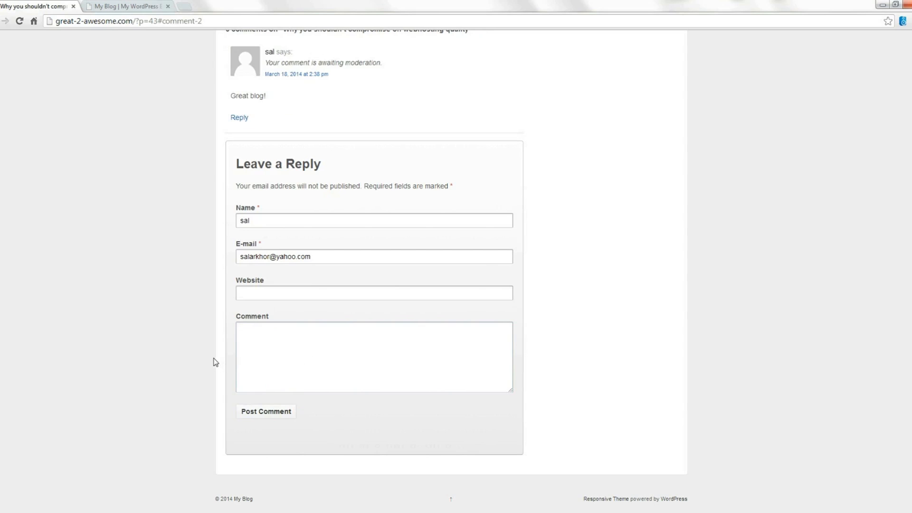
pyautogui.scroll(2, 213, 363)
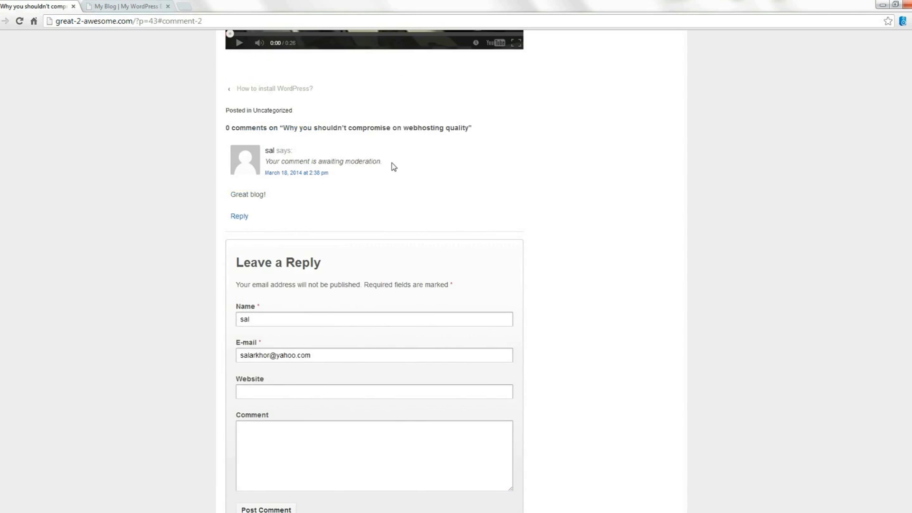
pyautogui.scroll(1, 378, 234)
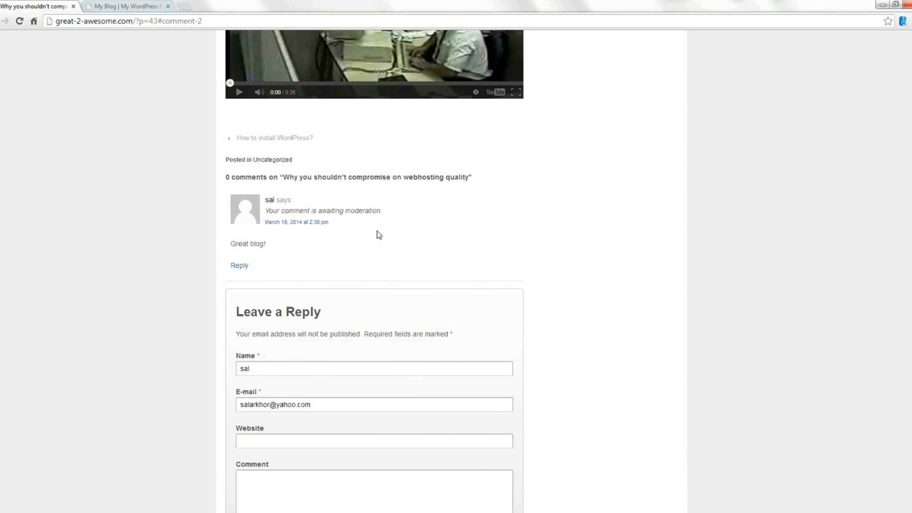
pyautogui.scroll(1, 378, 235)
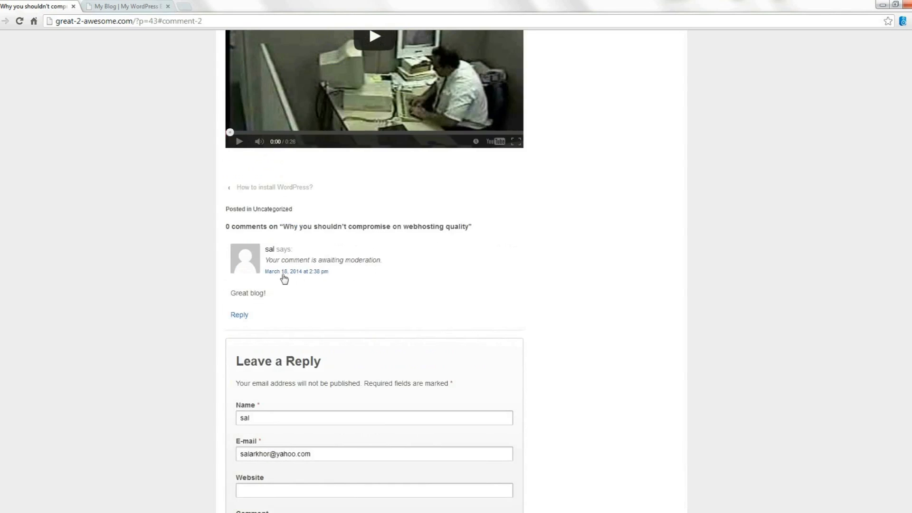
# Step: Reach the login screen, sign in with the administrator username and password, and open Comments
pyautogui.hotkey('alt', 'Left')
pyautogui.hotkey('alt', 'Left')
pyautogui.hotkey('alt', 'Left')
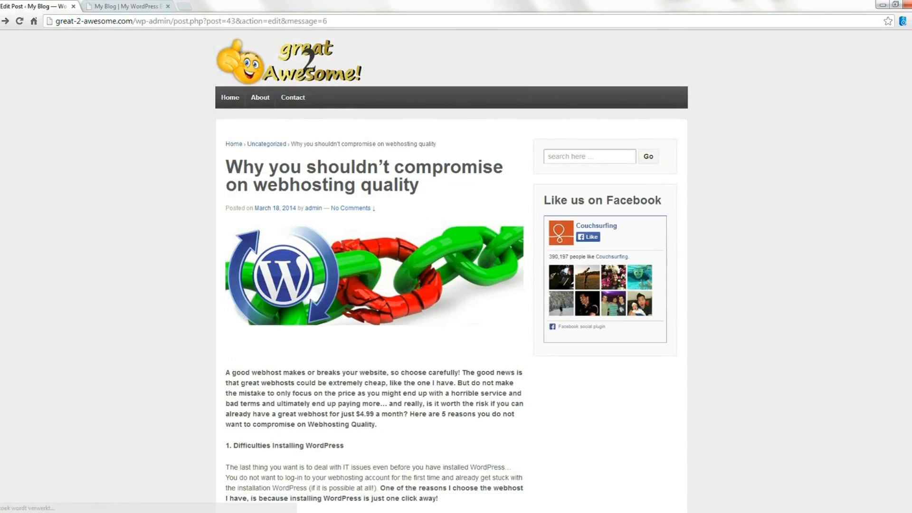
pyautogui.hotkey('alt', 'Left')
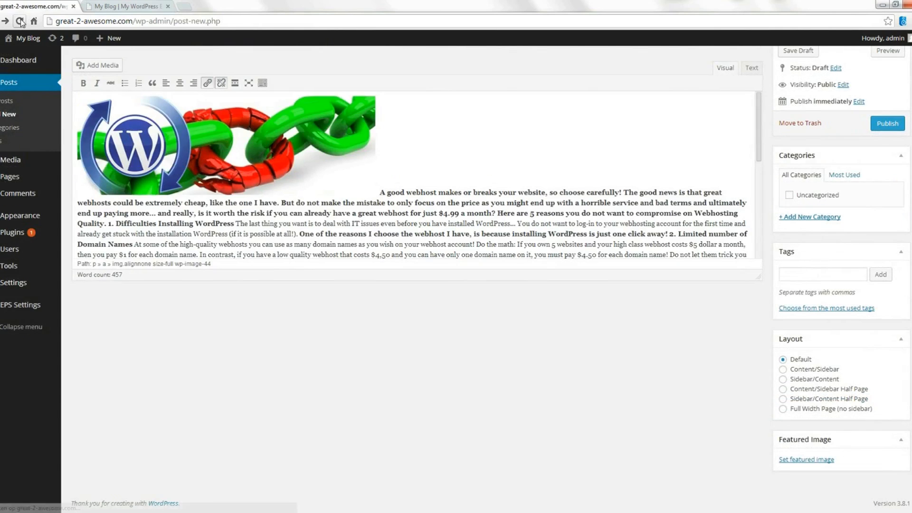
pyautogui.click(20, 21)
pyautogui.write('admin')
pyautogui.press('Tab')
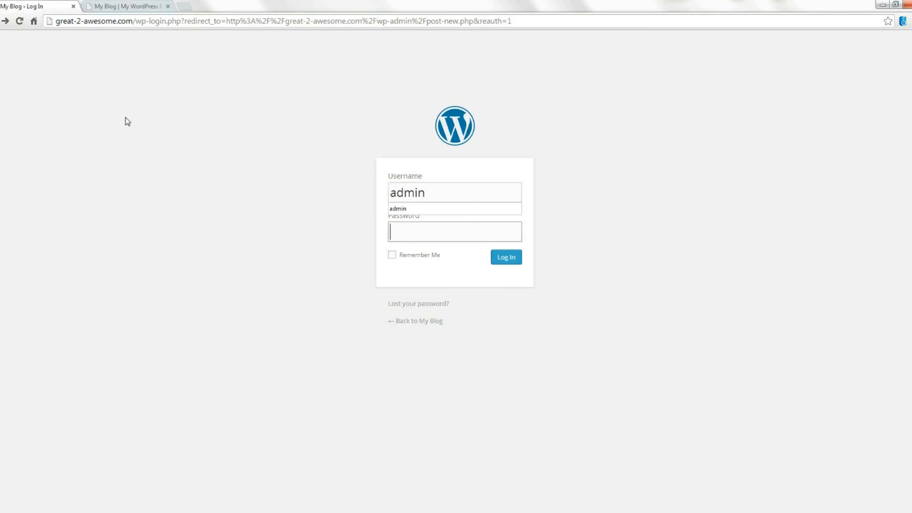
pyautogui.write('•••••')
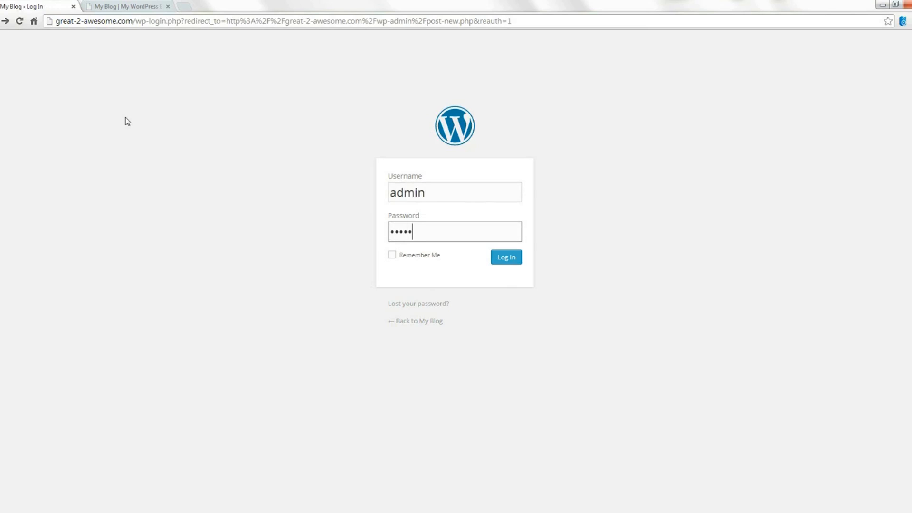
pyautogui.write('•••')
pyautogui.press('Return')
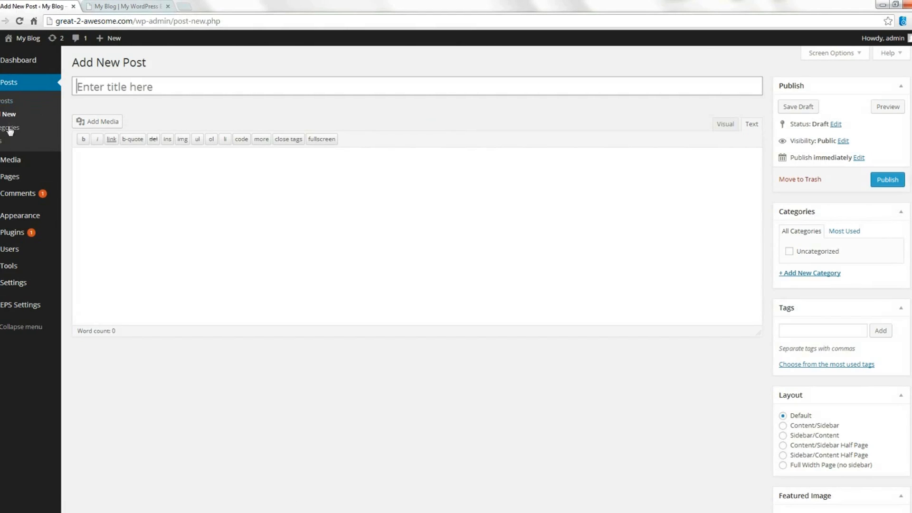
pyautogui.click(14, 192)
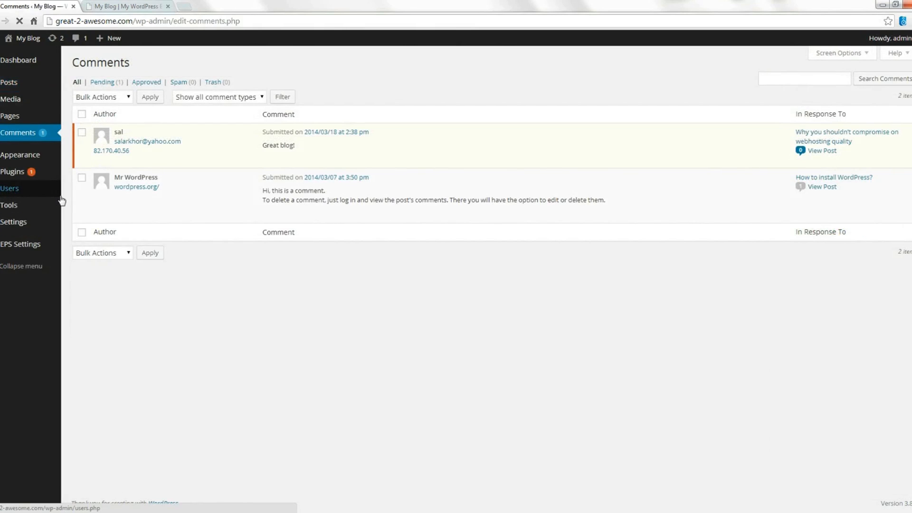
# Step: Approve the pending 'Great blog!' comment from its row's Approve link
pyautogui.moveTo(101, 204)
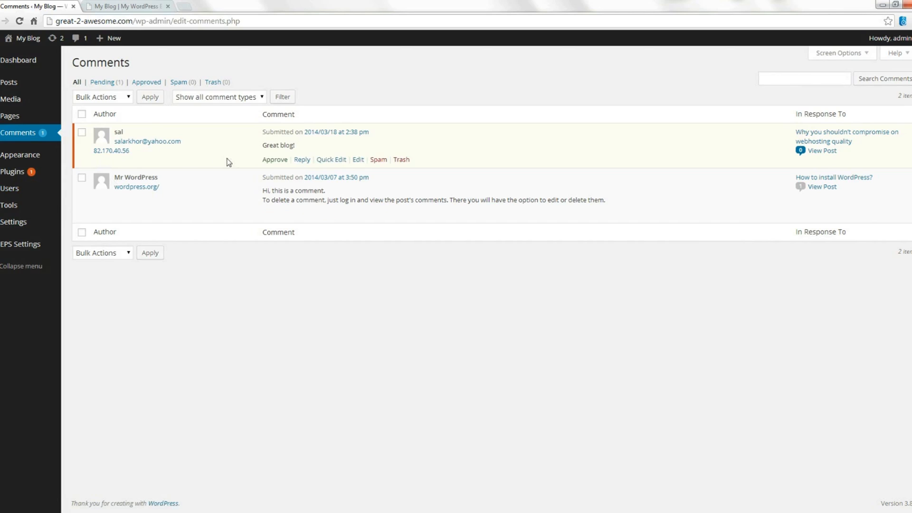
pyautogui.click(276, 159)
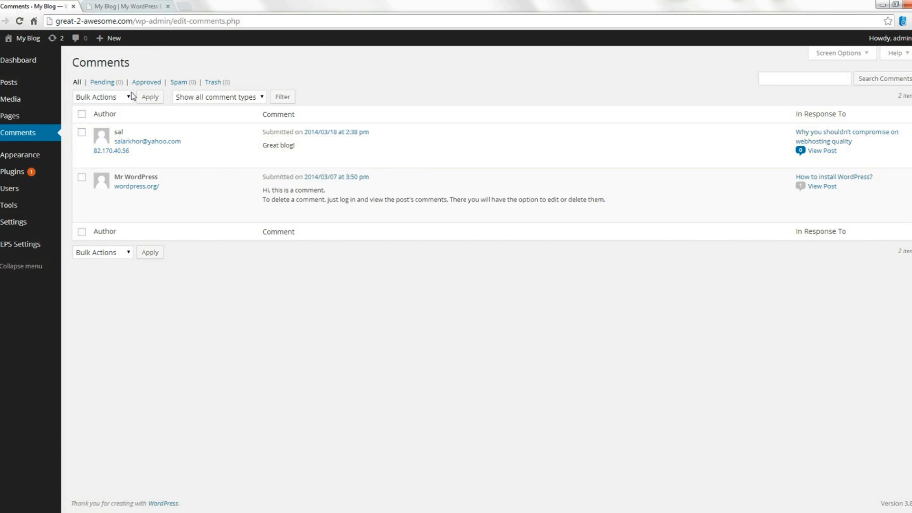
# Step: Open the webhosting post from All Posts, check its live page shows the approved comment, then return to editing
pyautogui.click(83, 83)
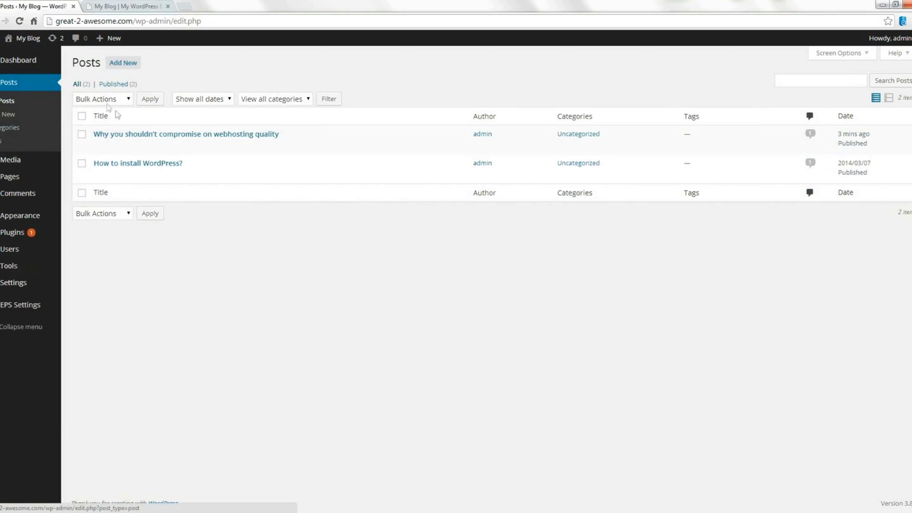
pyautogui.click(114, 135)
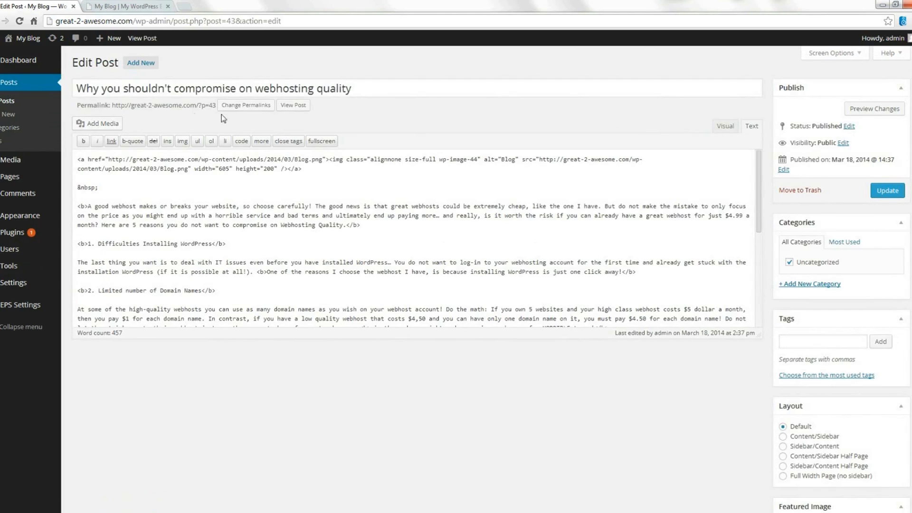
pyautogui.middleClick(293, 107)
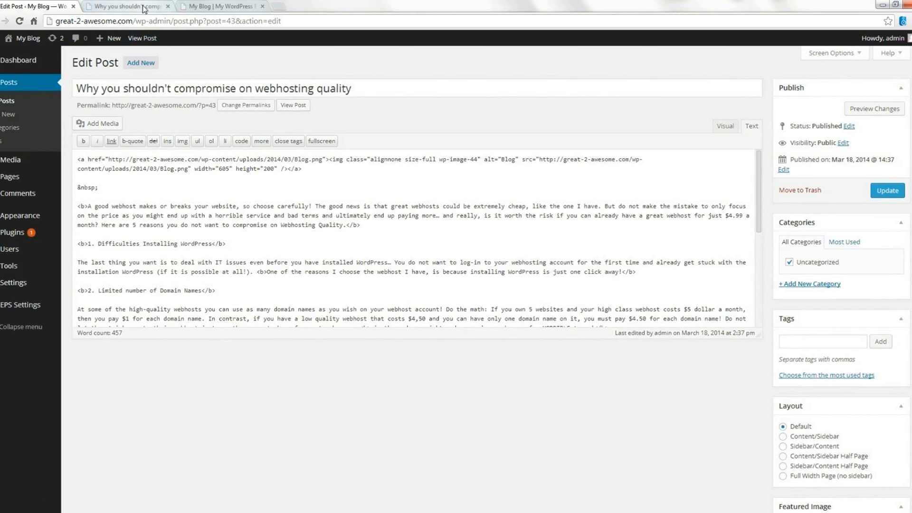
pyautogui.click(126, 6)
pyautogui.scroll(-1, 135, 107)
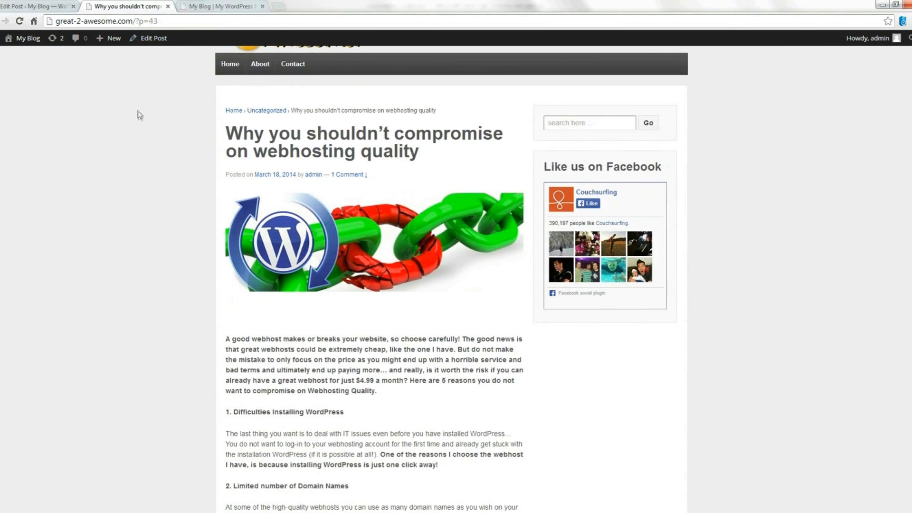
pyautogui.scroll(-18, 143, 131)
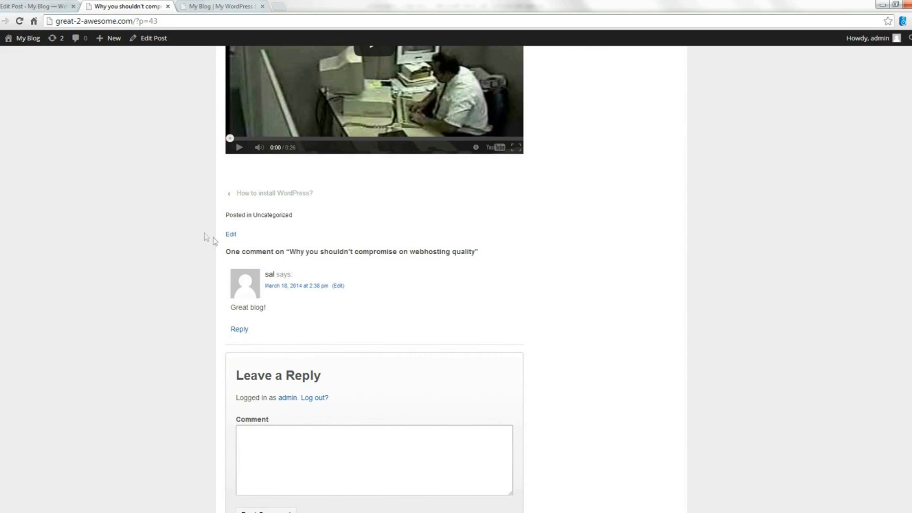
pyautogui.scroll(8, 193, 234)
pyautogui.scroll(10, 193, 234)
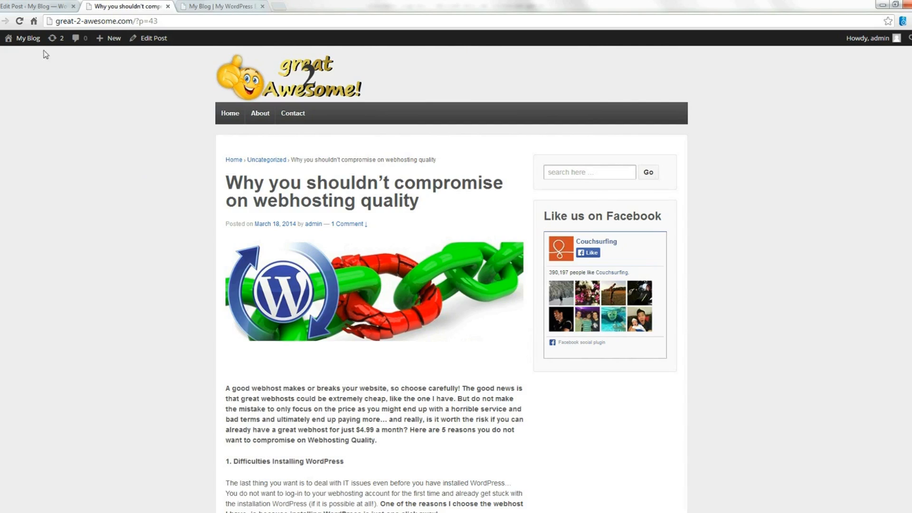
pyautogui.click(18, 6)
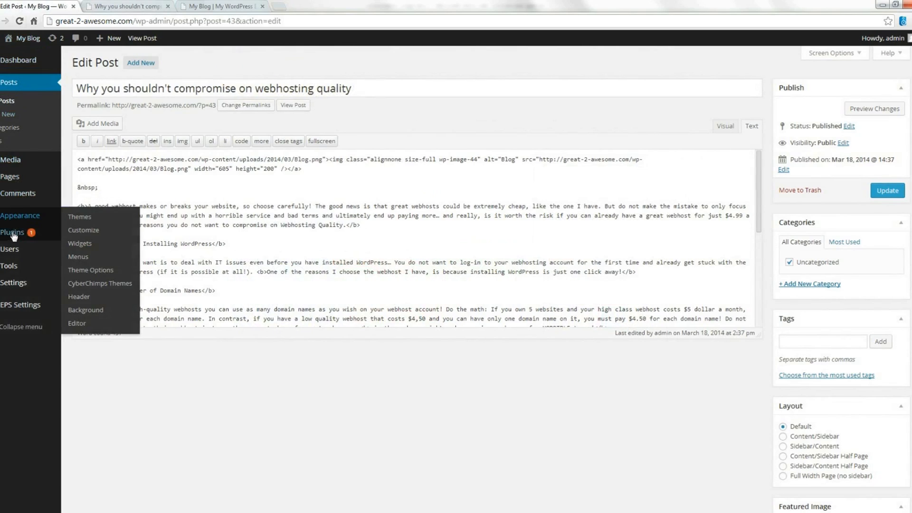
# Step: Search for 'simple social buttons', then install and activate Simple Social Buttons 1.7.4
pyautogui.moveTo(19, 232)
pyautogui.click(84, 247)
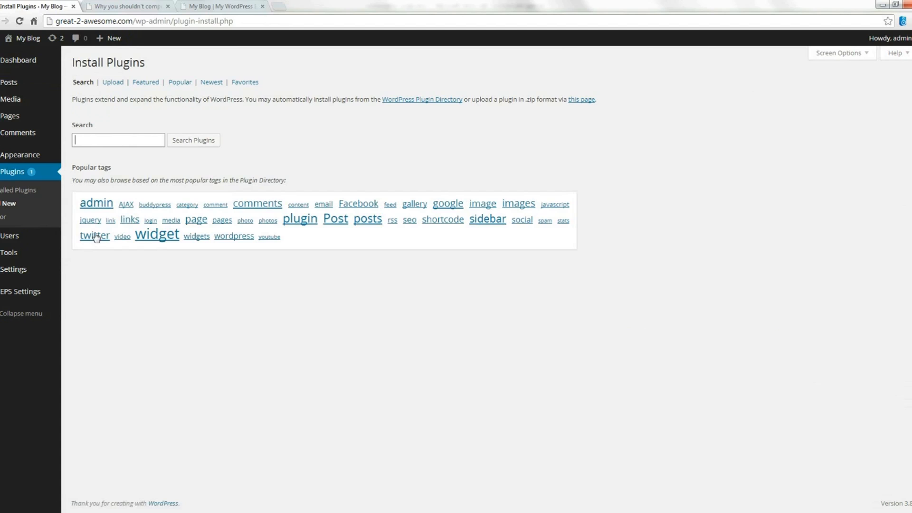
pyautogui.click(124, 144)
pyautogui.write('simple social buttons')
pyautogui.press('Return')
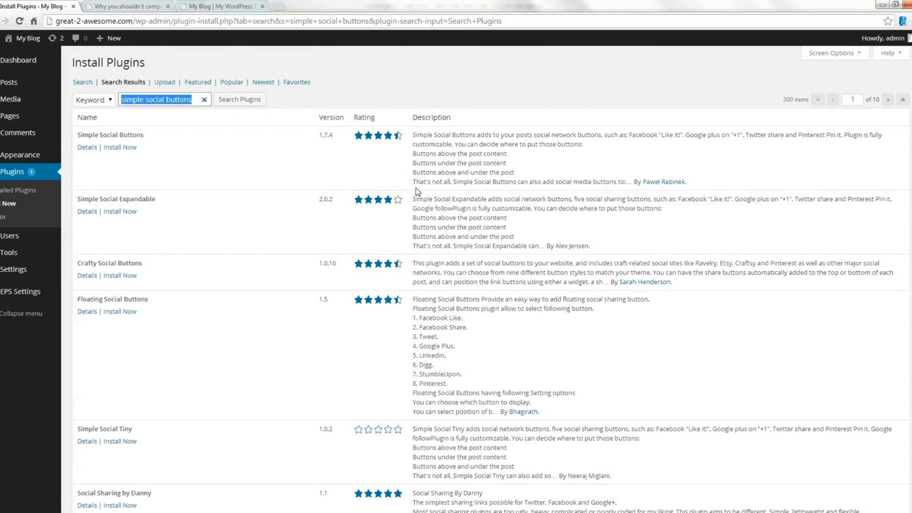
pyautogui.click(124, 147)
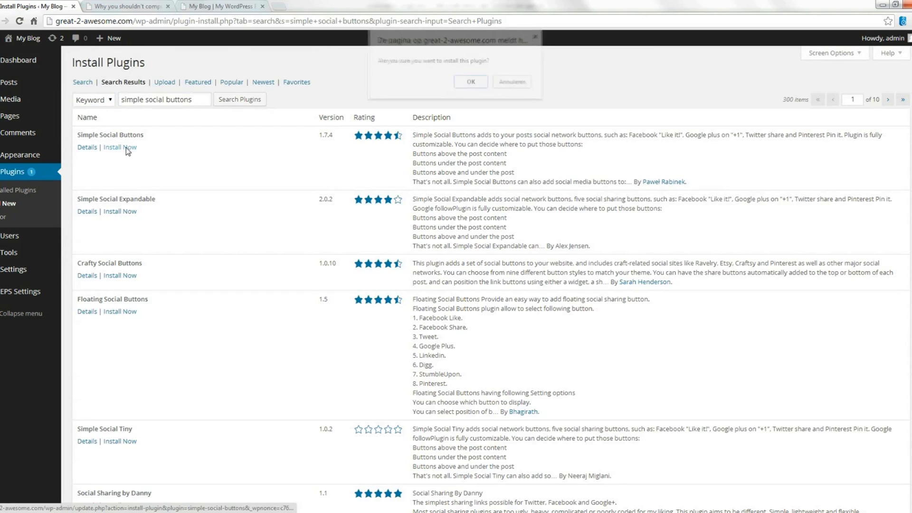
pyautogui.click(479, 82)
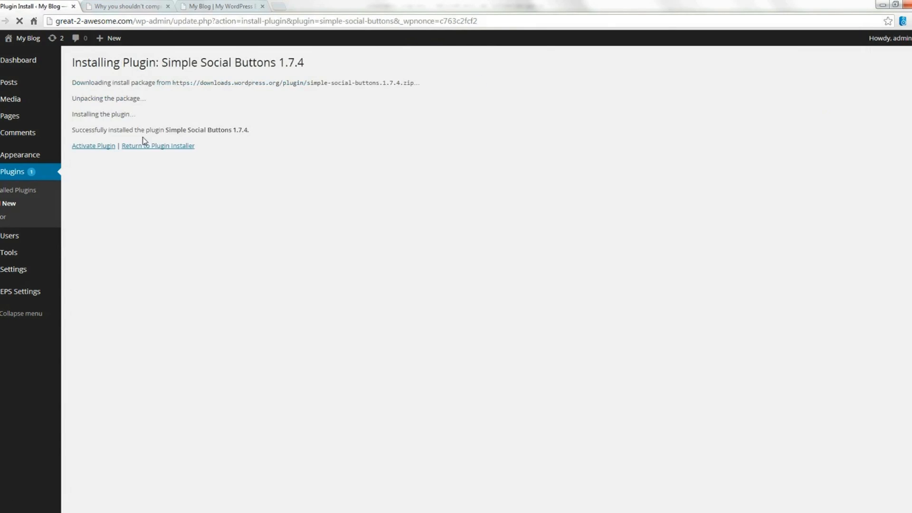
pyautogui.click(94, 146)
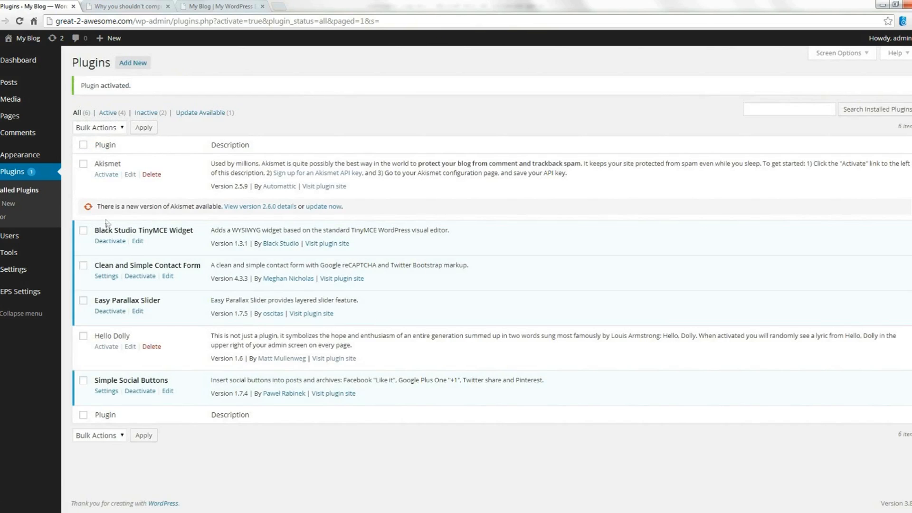
# Step: Save the Simple Social Buttons settings with buttons before and after post content, then view the post
pyautogui.click(104, 393)
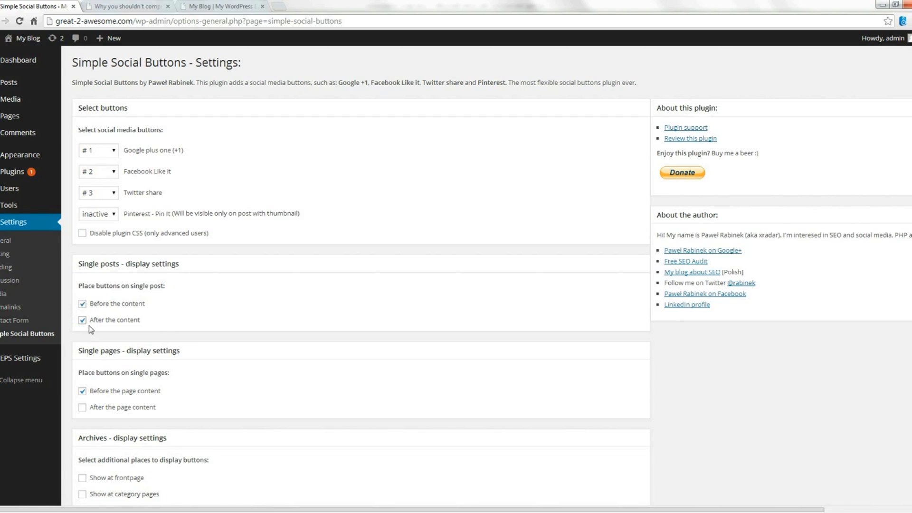
pyautogui.scroll(-1, 89, 328)
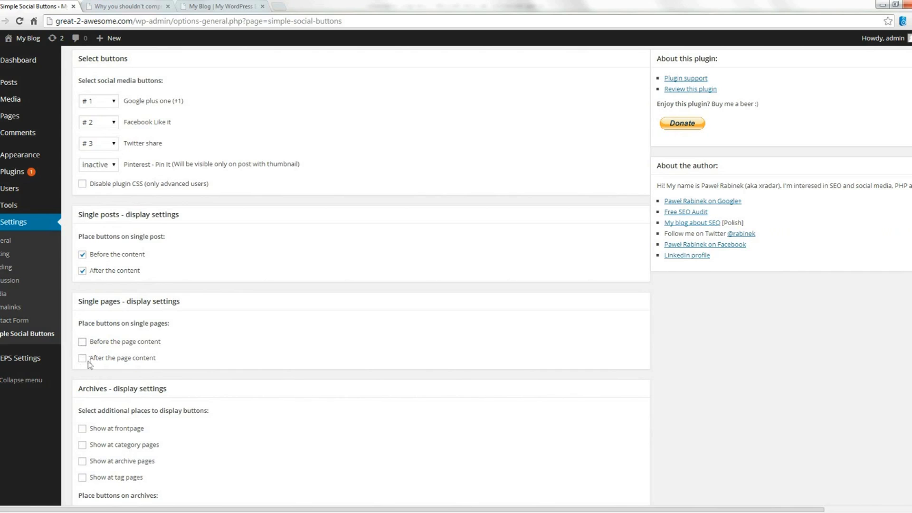
pyautogui.scroll(-1, 92, 363)
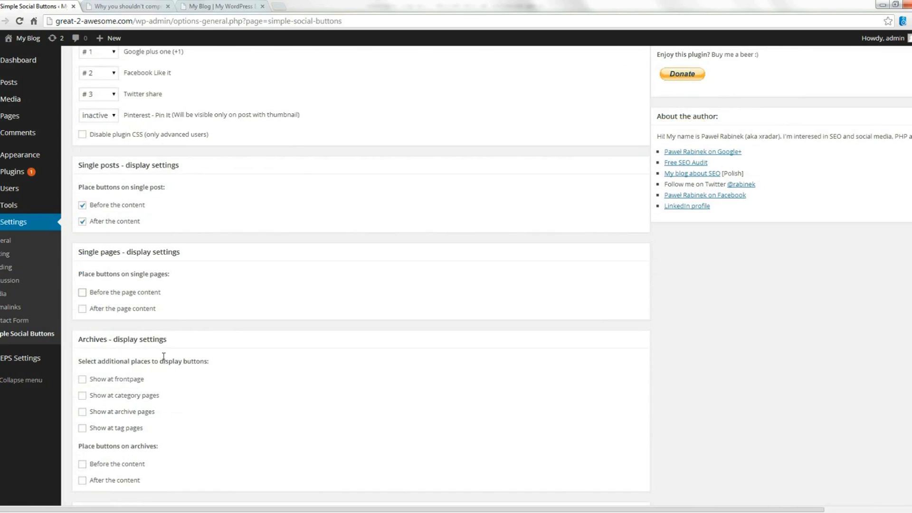
pyautogui.scroll(-3, 164, 356)
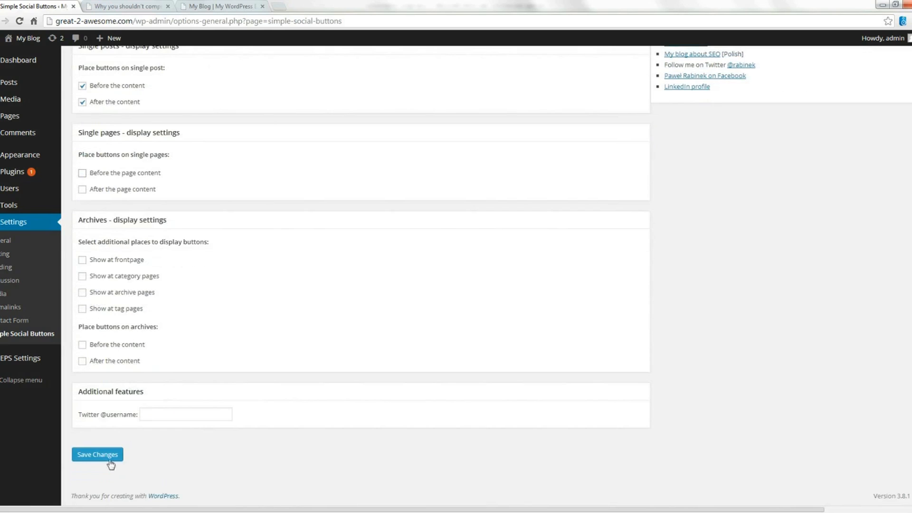
pyautogui.click(105, 459)
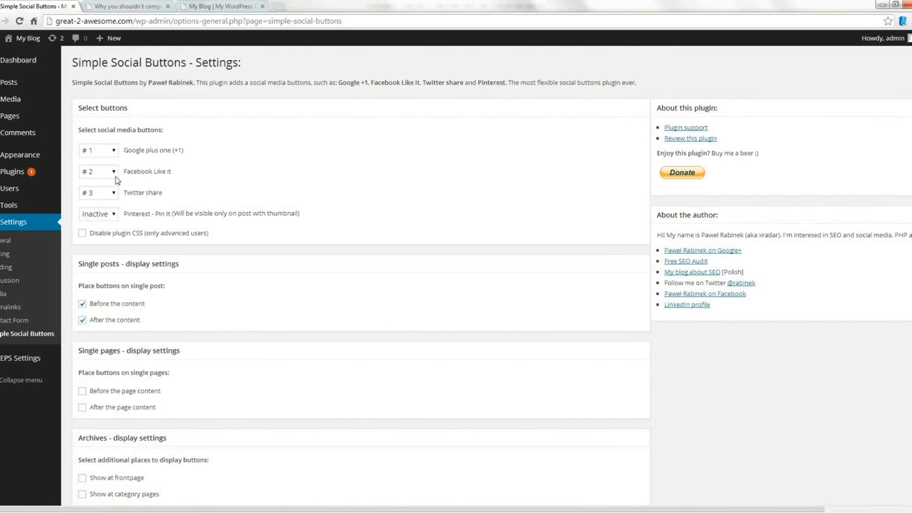
pyautogui.click(122, 7)
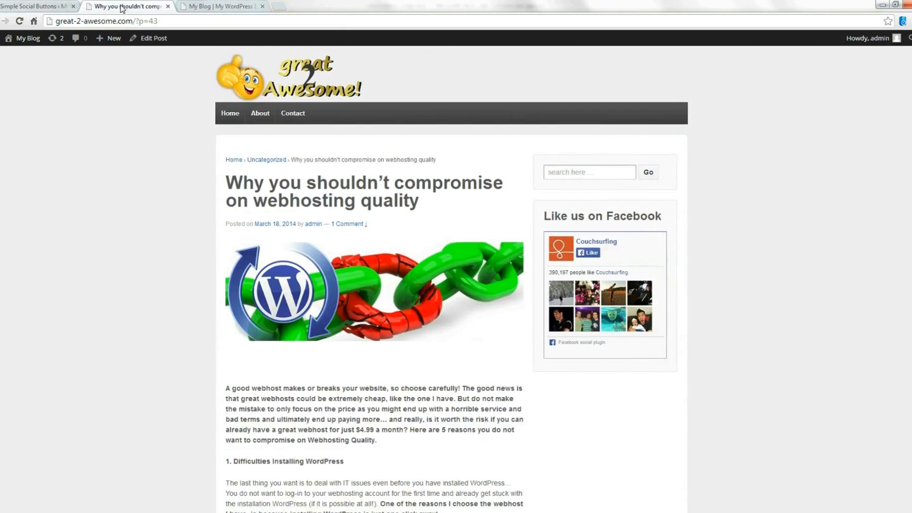
# Step: Reload the blog post and check its new Google +1, Like and Tweet buttons
pyautogui.click(21, 24)
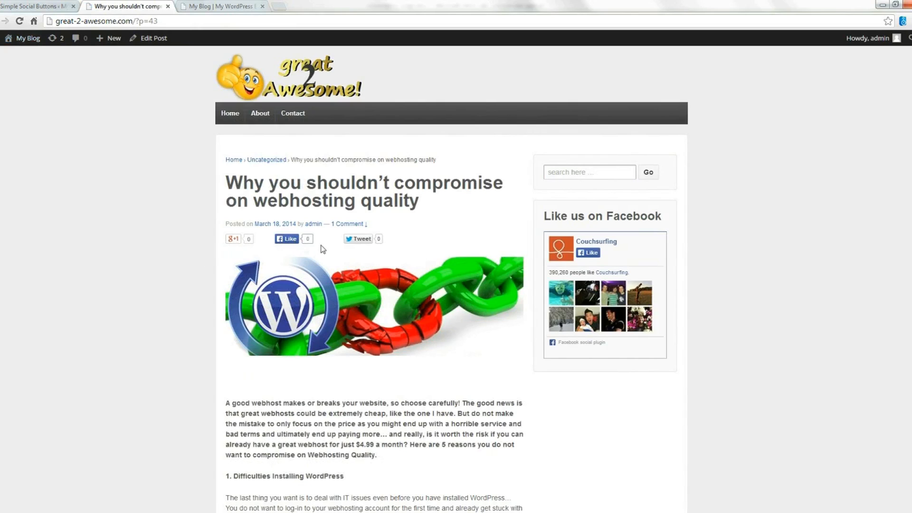
pyautogui.scroll(-8, 193, 272)
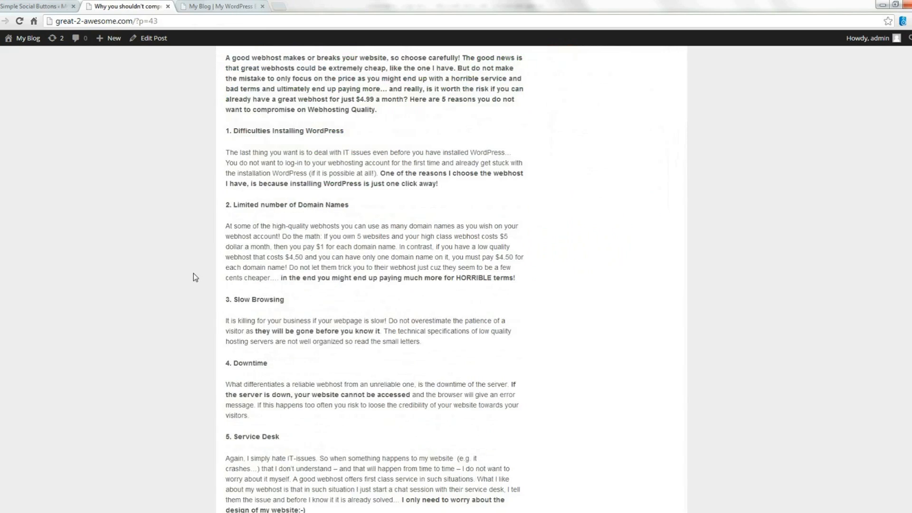
pyautogui.scroll(-9, 193, 273)
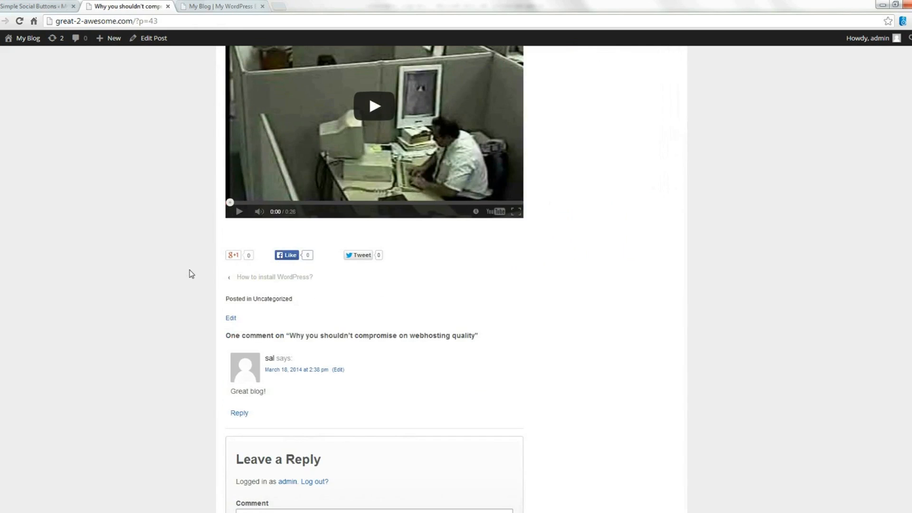
pyautogui.scroll(8, 189, 270)
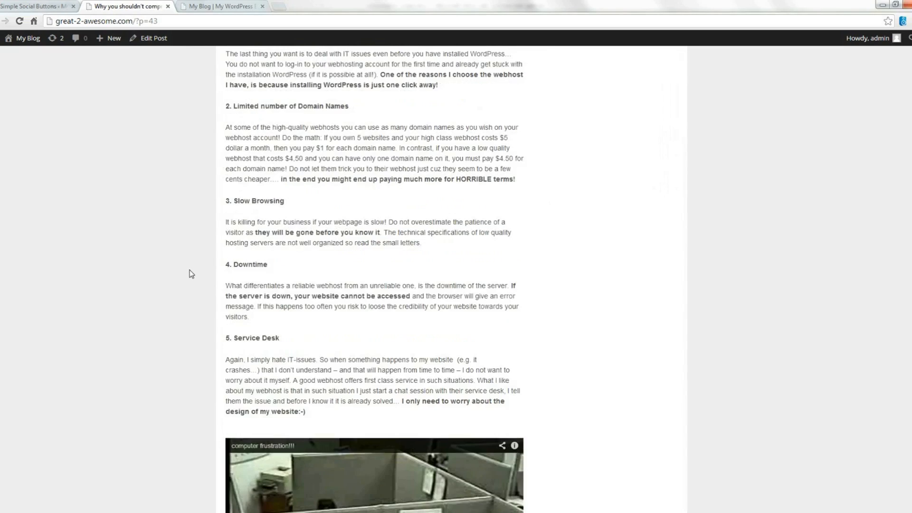
pyautogui.scroll(9, 189, 270)
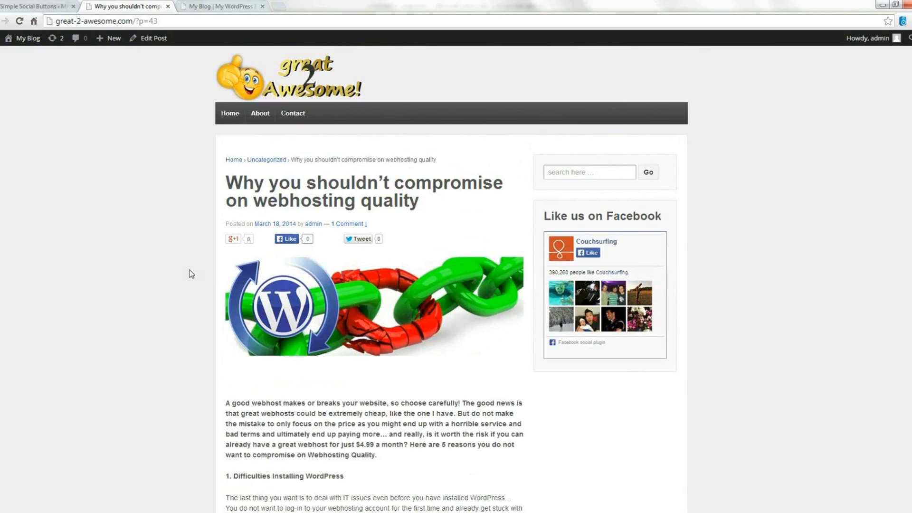
# Step: Check 'Read my newest story!' on the homepage, copy the post's web address, and return to the admin
pyautogui.click(206, 7)
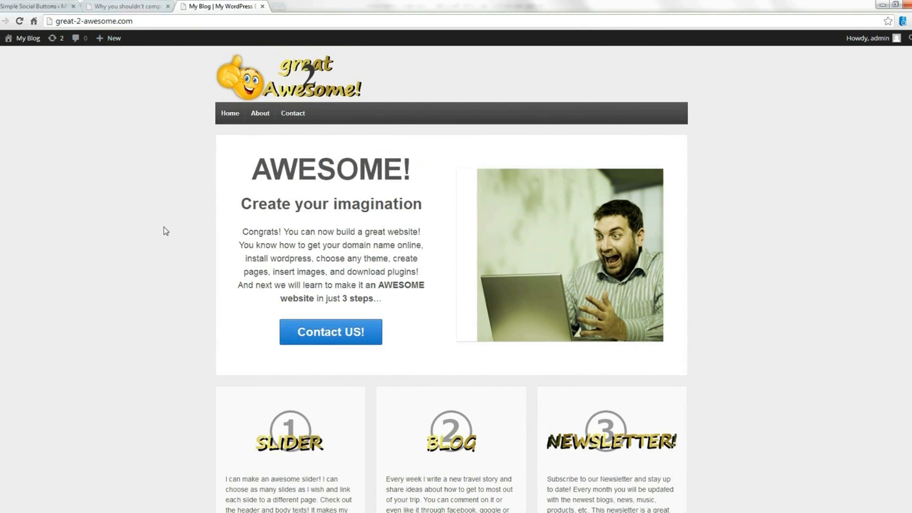
pyautogui.scroll(-2, 165, 230)
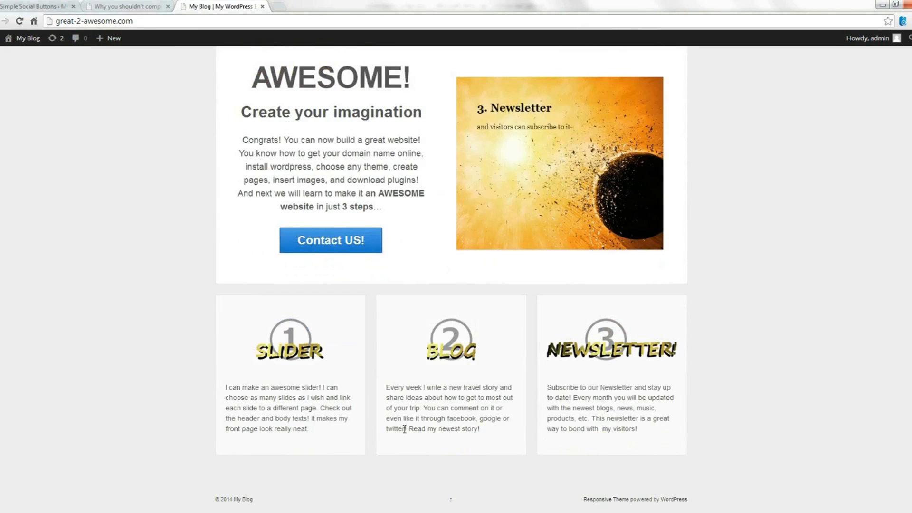
pyautogui.moveTo(409, 431); pyautogui.dragTo(484, 432)
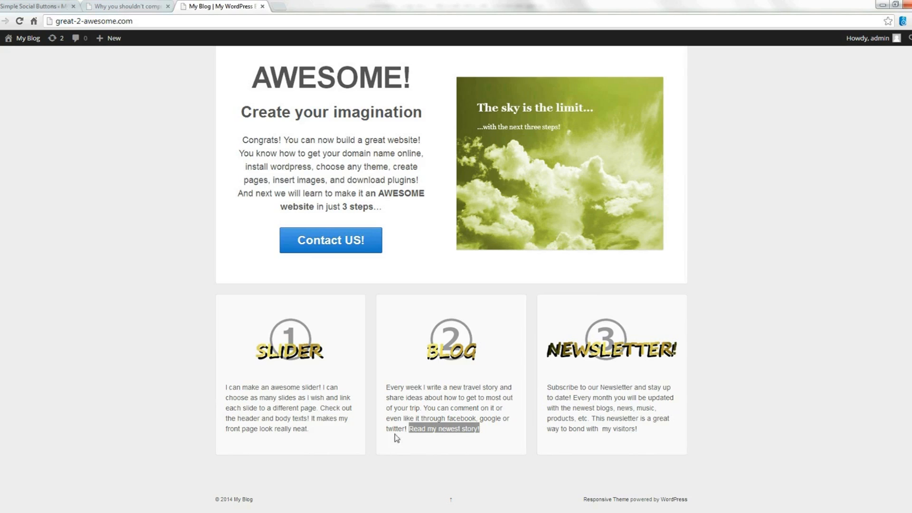
pyautogui.click(113, 6)
pyautogui.click(117, 24)
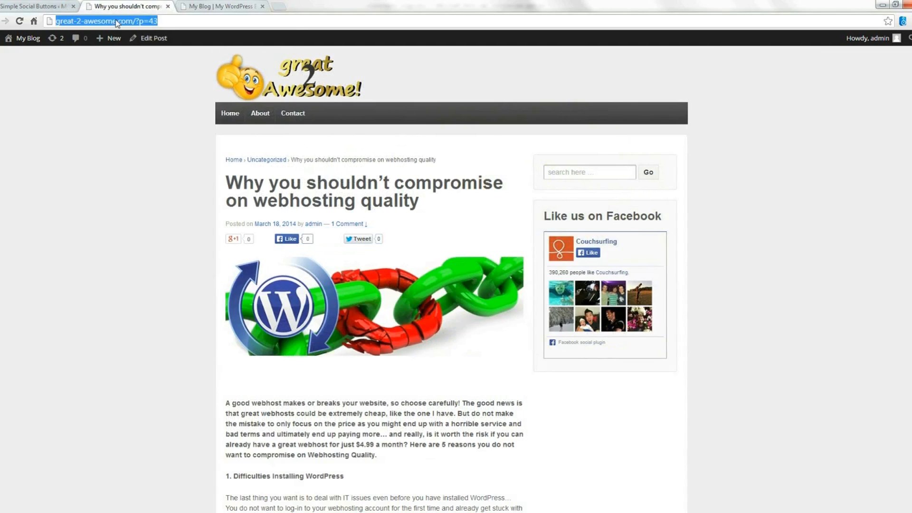
pyautogui.click(37, 9)
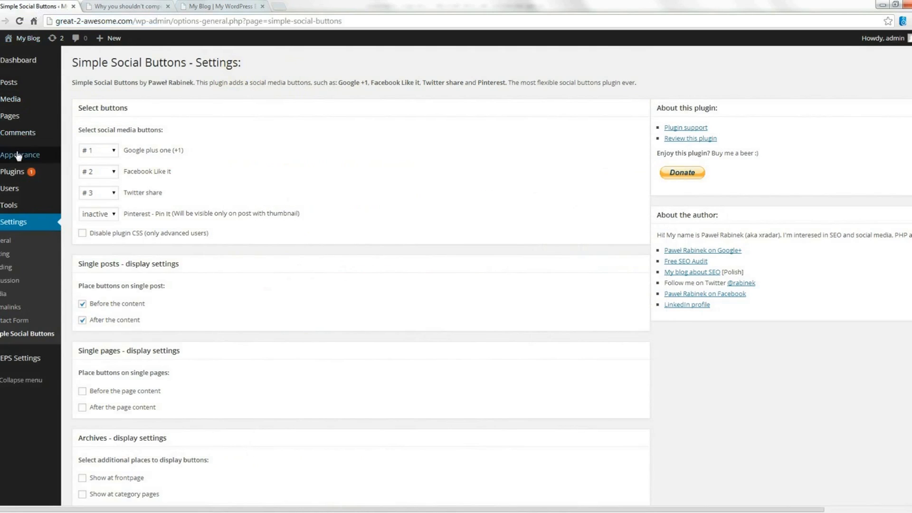
# Step: Open the Visual Editor widget inside Home Widget 2 on the Widgets page
pyautogui.moveTo(24, 155)
pyautogui.click(84, 183)
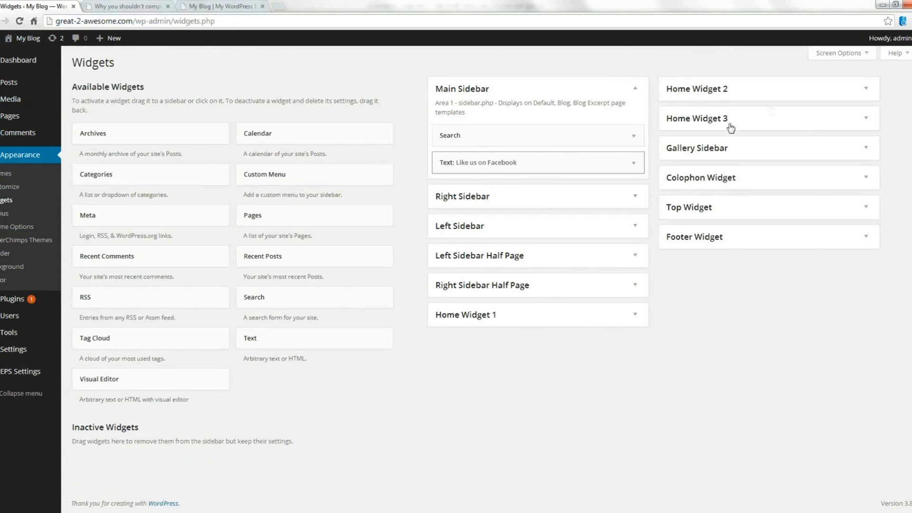
pyautogui.click(796, 92)
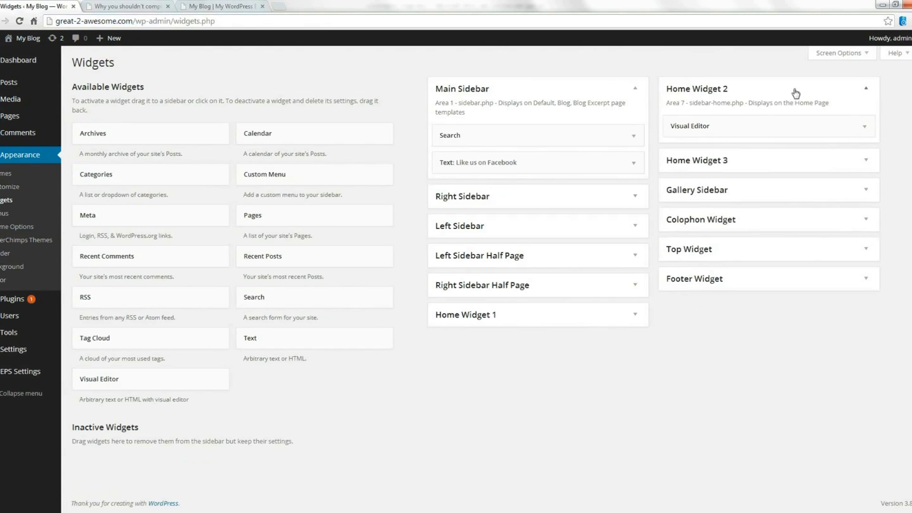
pyautogui.click(796, 124)
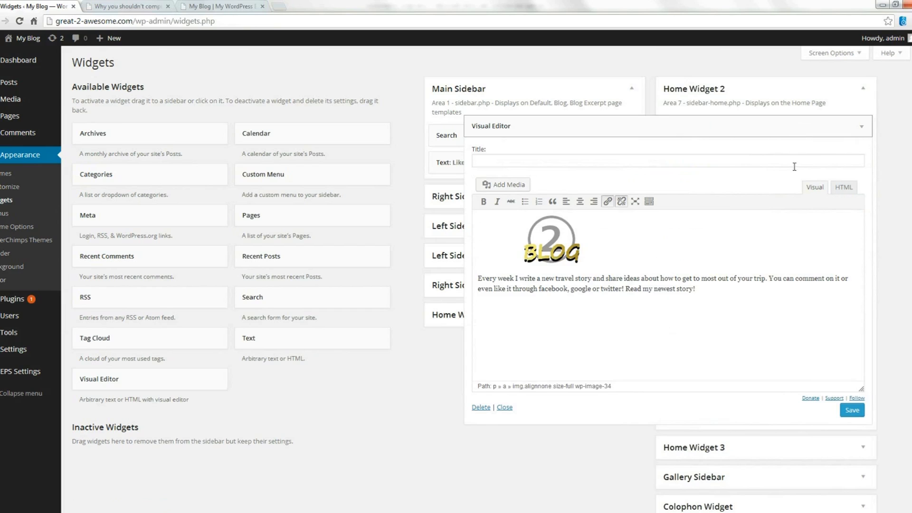
# Step: Link 'Read my newest story!' to the post at ?p=43, save and collapse the widget
pyautogui.moveTo(627, 289); pyautogui.dragTo(693, 291)
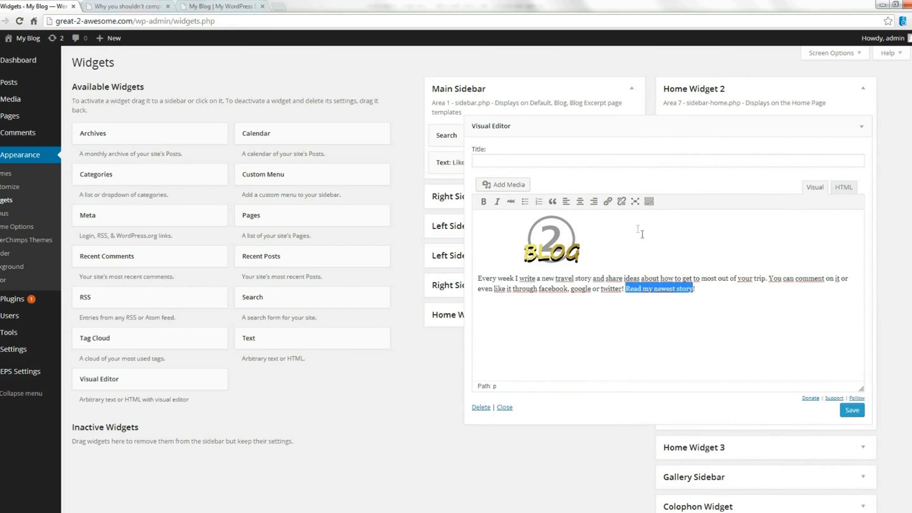
pyautogui.click(608, 202)
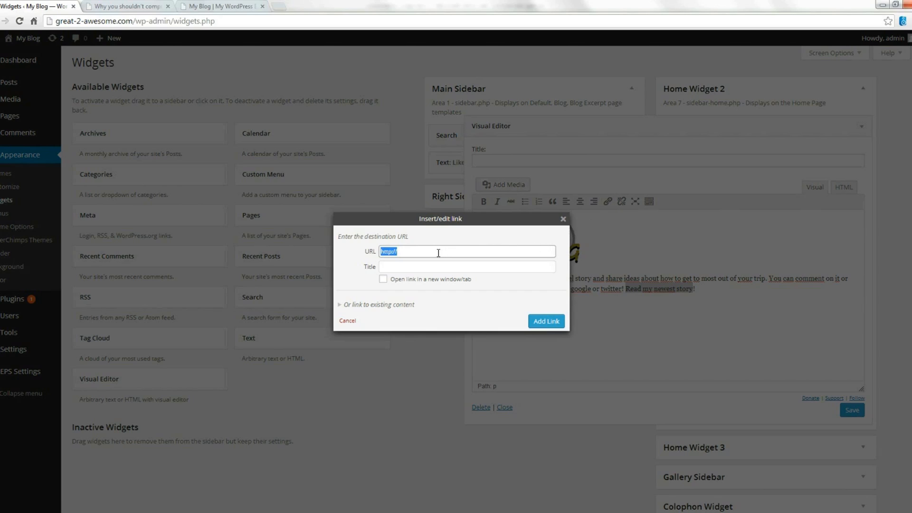
pyautogui.write('http://great-2-awesome.com/?p=43')
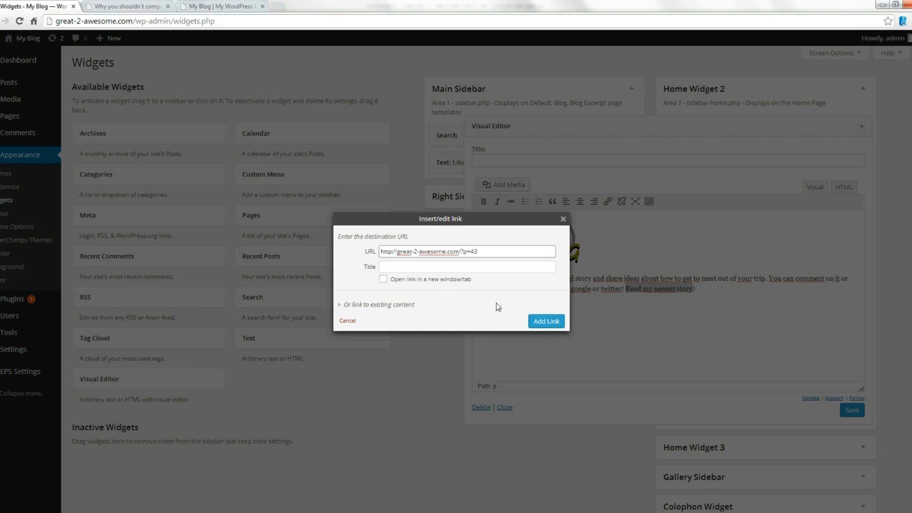
pyautogui.click(550, 322)
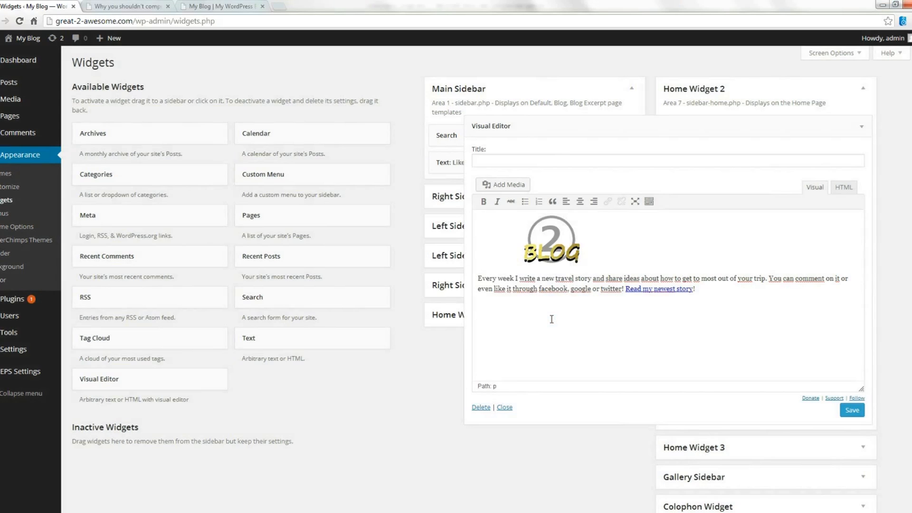
pyautogui.click(848, 410)
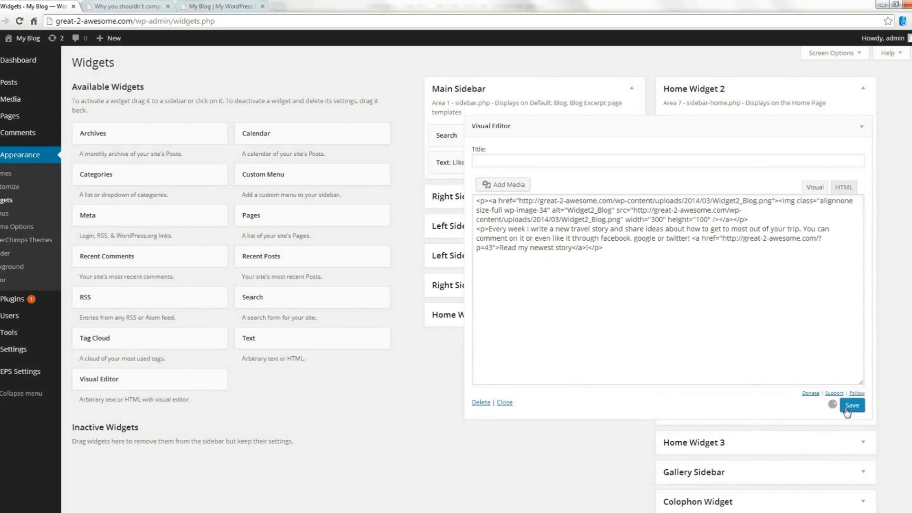
pyautogui.click(861, 127)
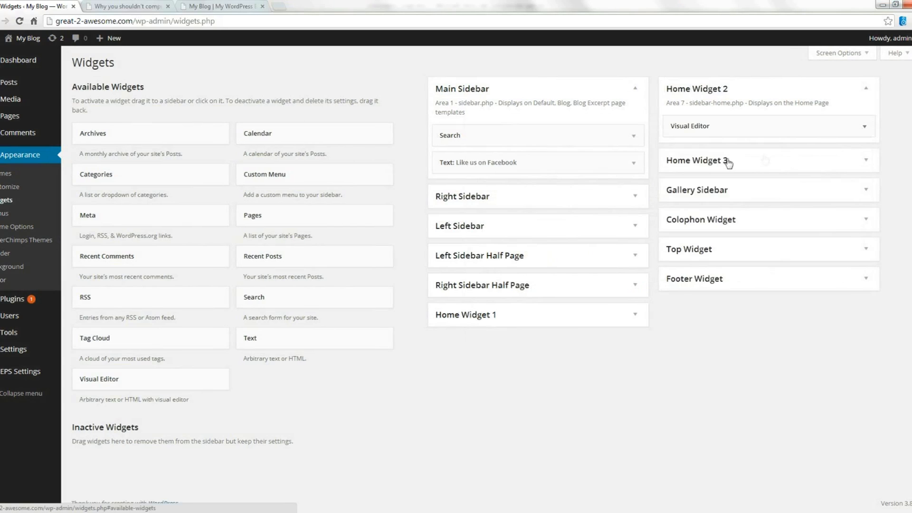
pyautogui.click(227, 6)
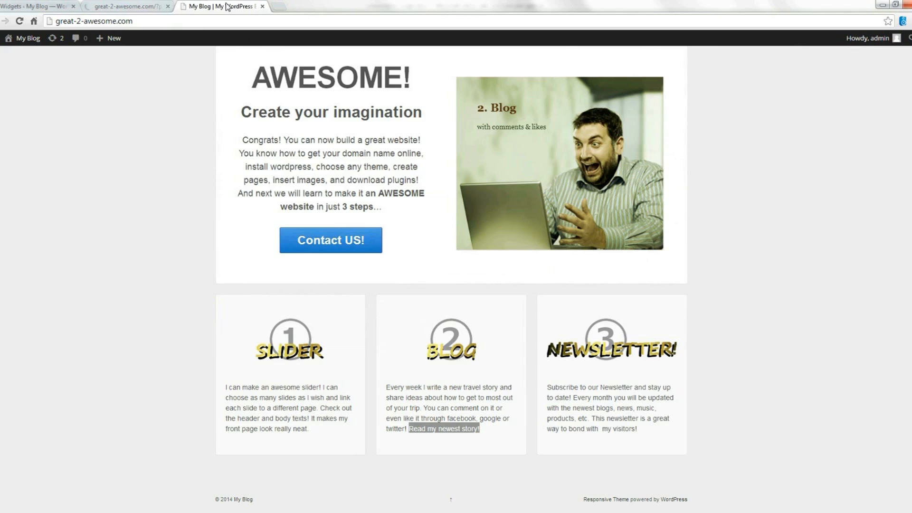
# Step: Reload the front page and follow the 'Read my newest story!' link to read the post
pyautogui.click(20, 21)
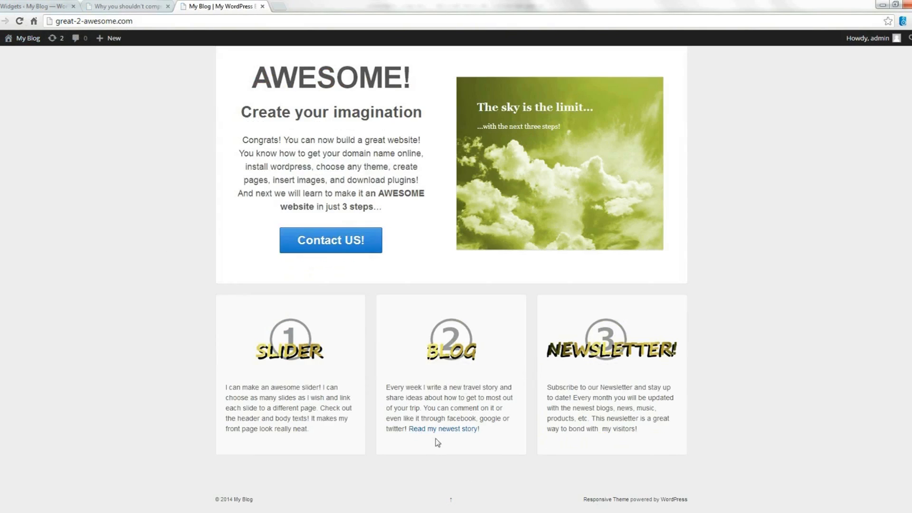
pyautogui.click(445, 431)
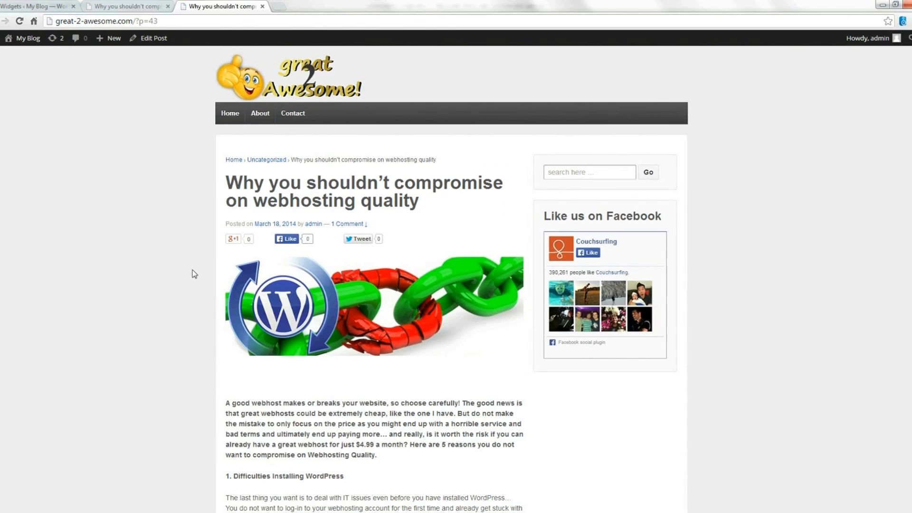
pyautogui.scroll(-7, 194, 274)
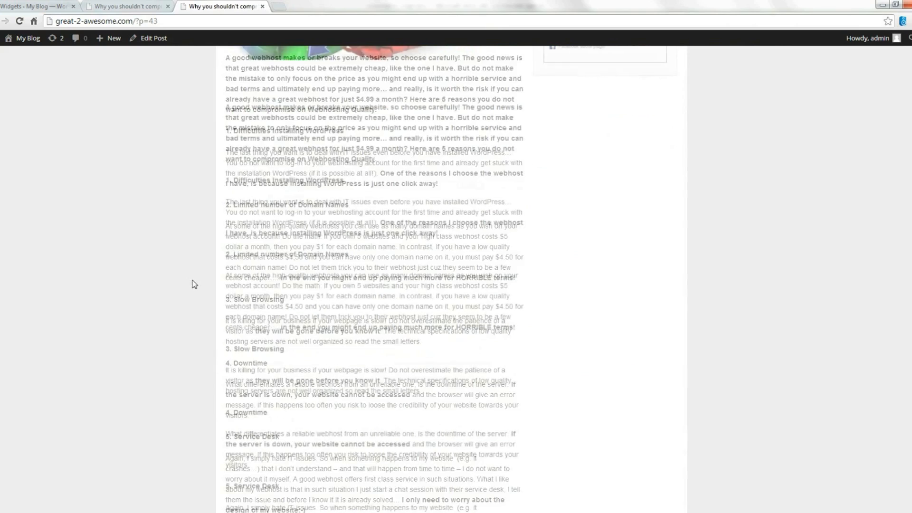
pyautogui.scroll(-10, 195, 284)
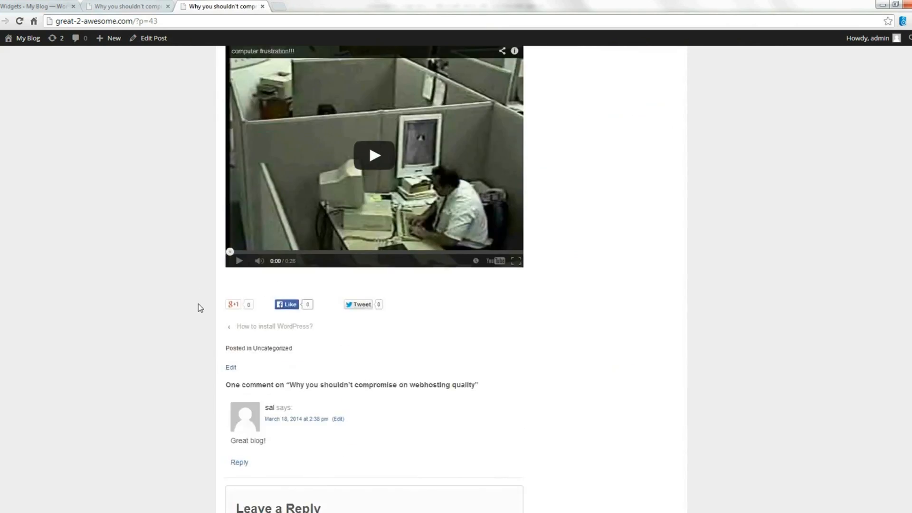
pyautogui.scroll(15, 200, 307)
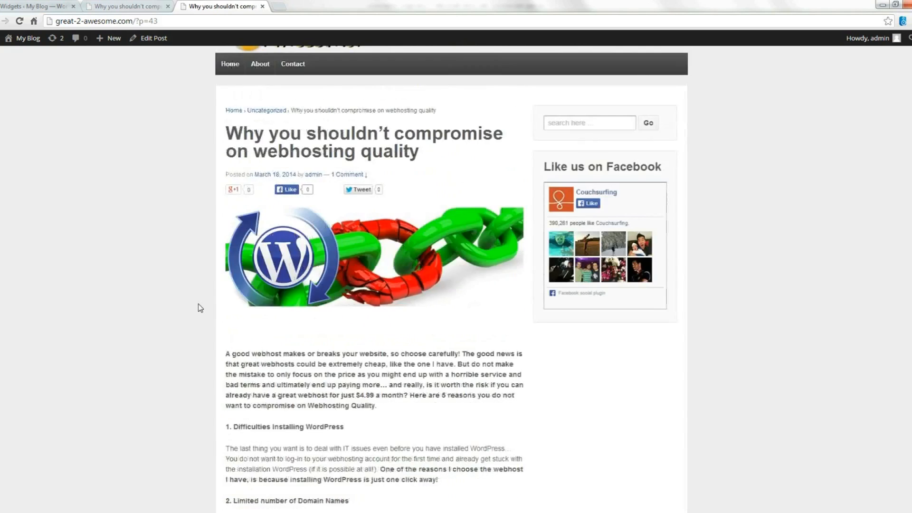
pyautogui.scroll(1, 200, 308)
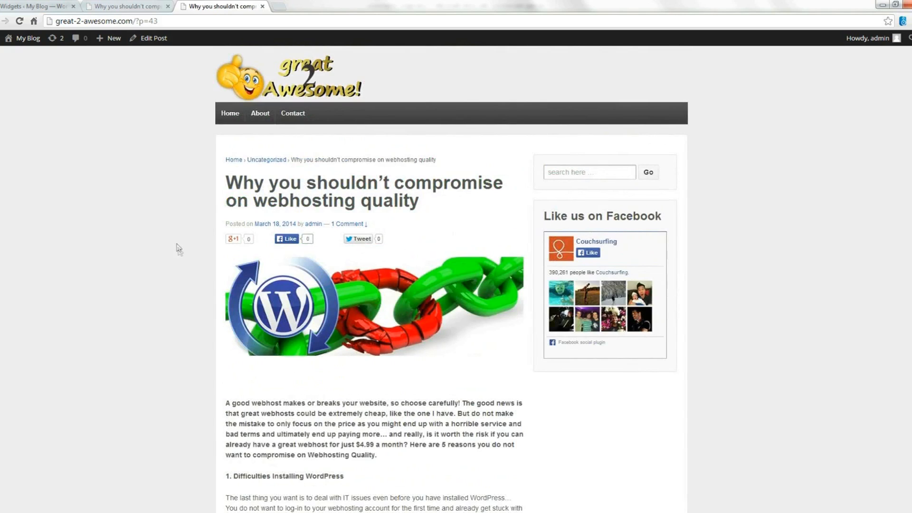
# Step: Go back to the site's home page, look it over, and return to the Widgets admin page
pyautogui.click(229, 117)
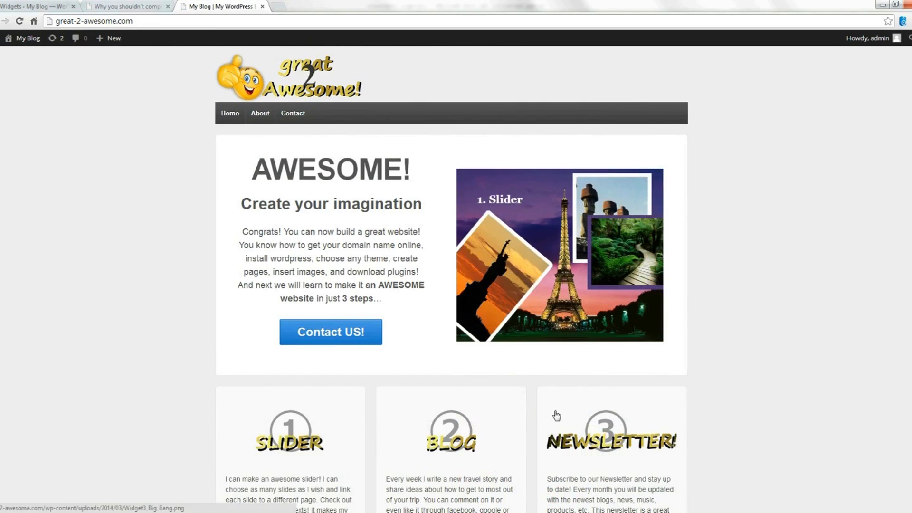
pyautogui.scroll(-1, 546, 415)
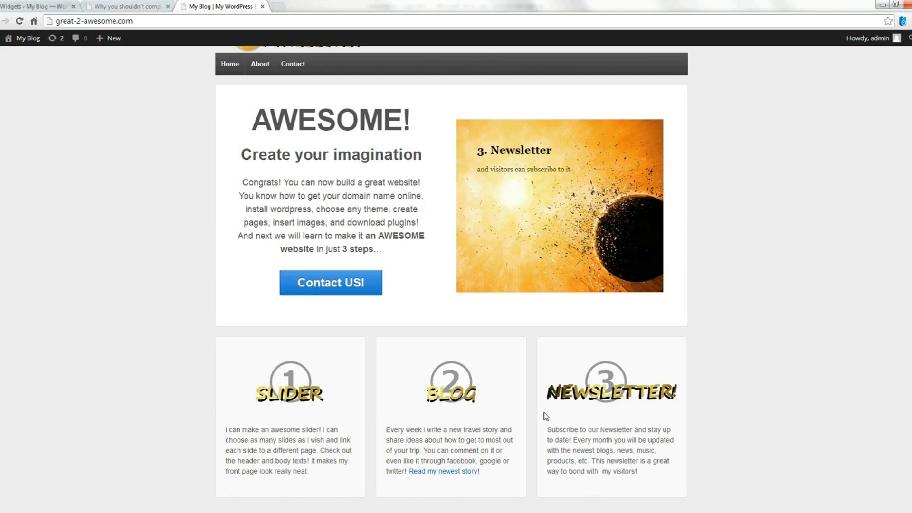
pyautogui.click(17, 7)
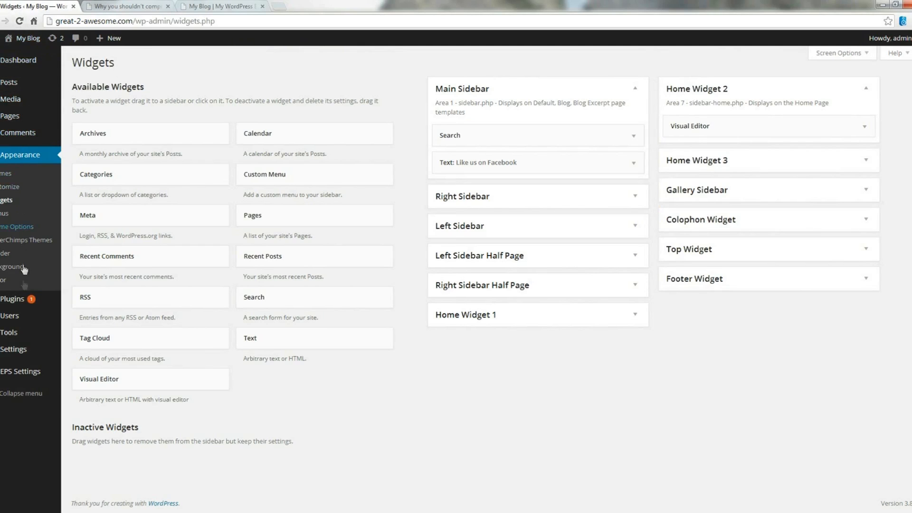
# Step: Search plugins for 'wysija', install MailPoet Newsletters (formerly Wysija) 2.5.9.4, and activate it
pyautogui.moveTo(19, 300)
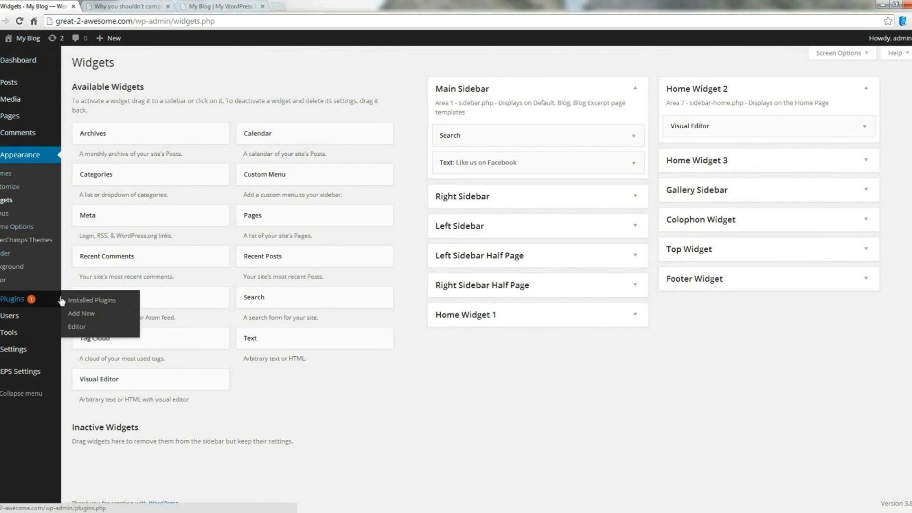
pyautogui.click(81, 315)
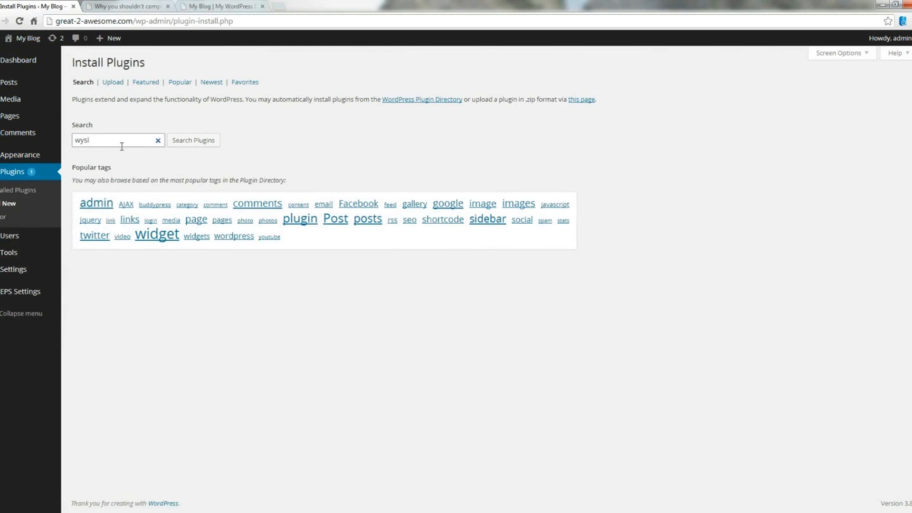
pyautogui.press('Return')
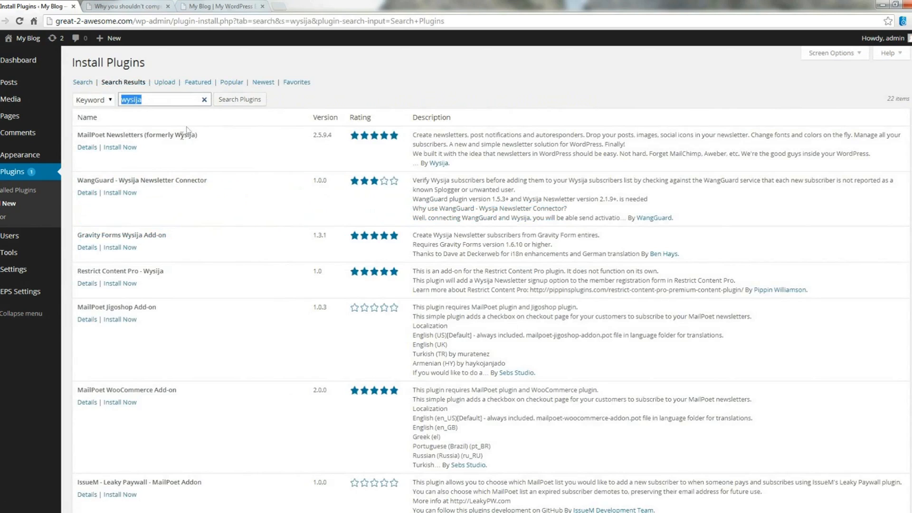
pyautogui.click(122, 148)
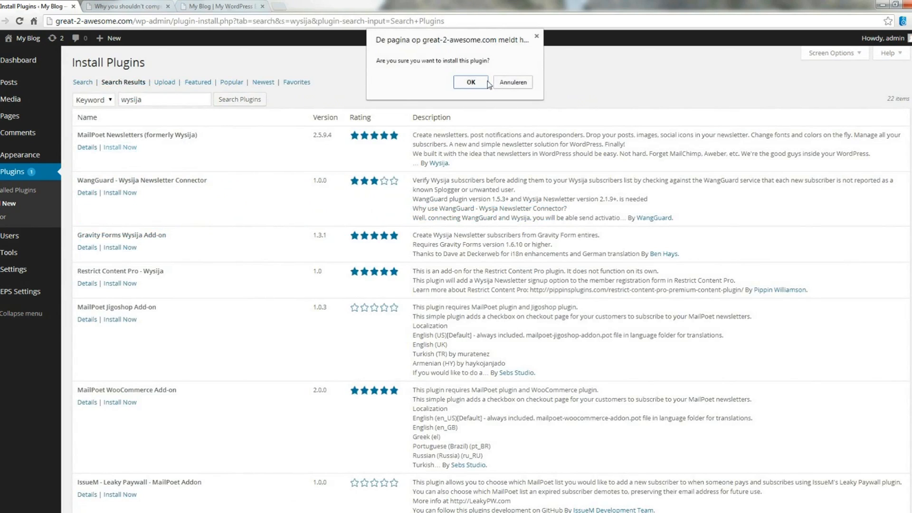
pyautogui.click(470, 82)
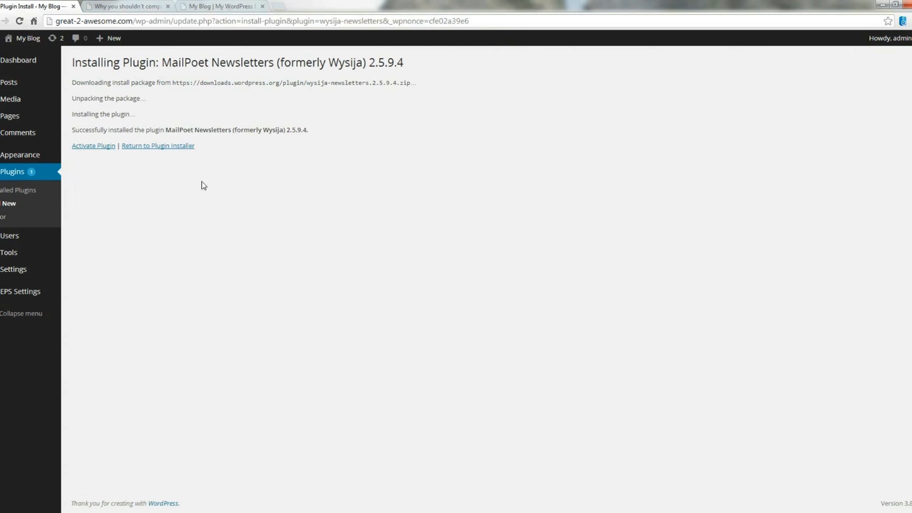
pyautogui.click(109, 147)
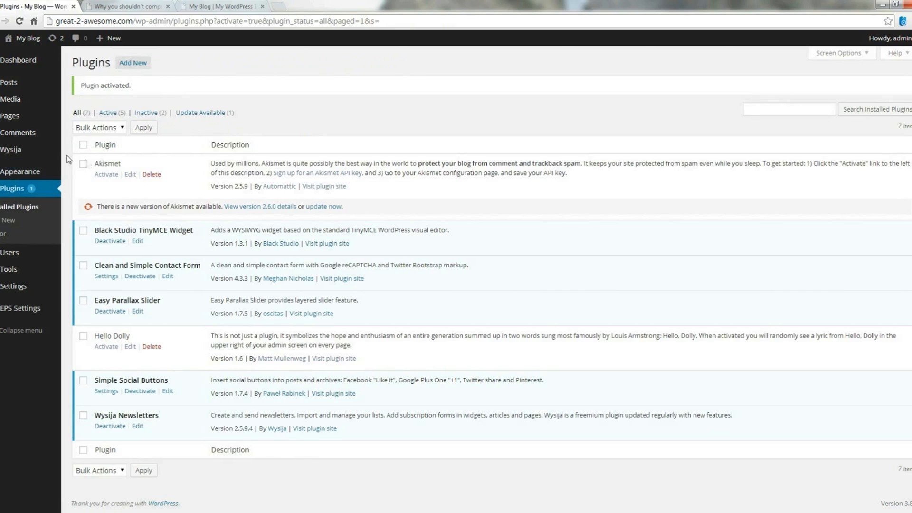
# Step: In Wysija Settings, go to Forms and edit the 'Subscribe to our Newsletter' form
pyautogui.moveTo(6, 156)
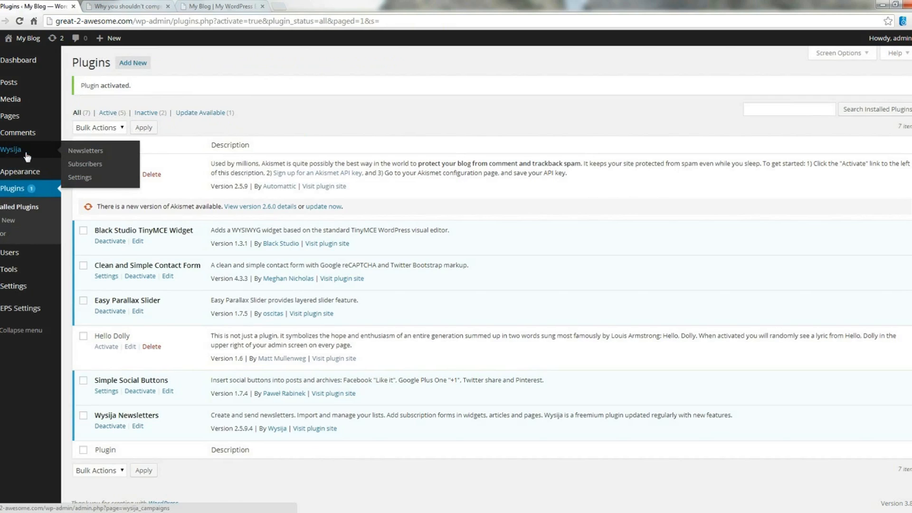
pyautogui.click(77, 178)
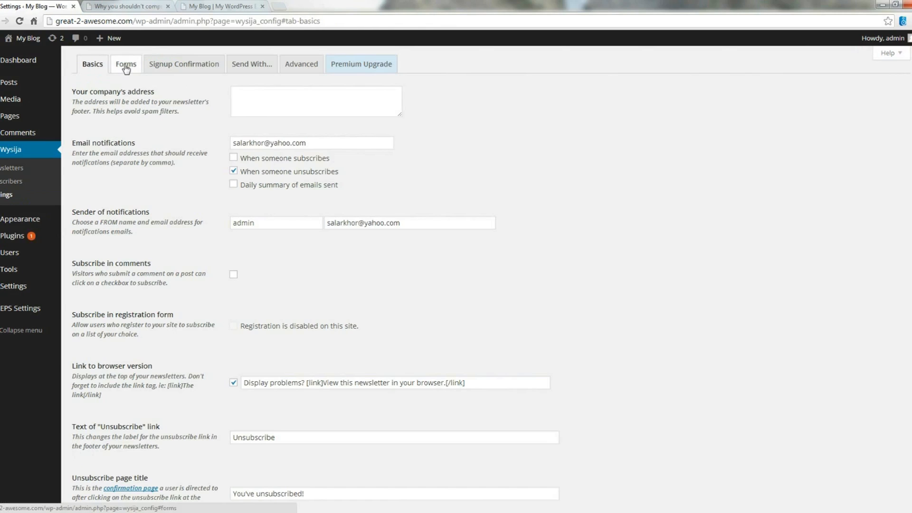
pyautogui.click(126, 67)
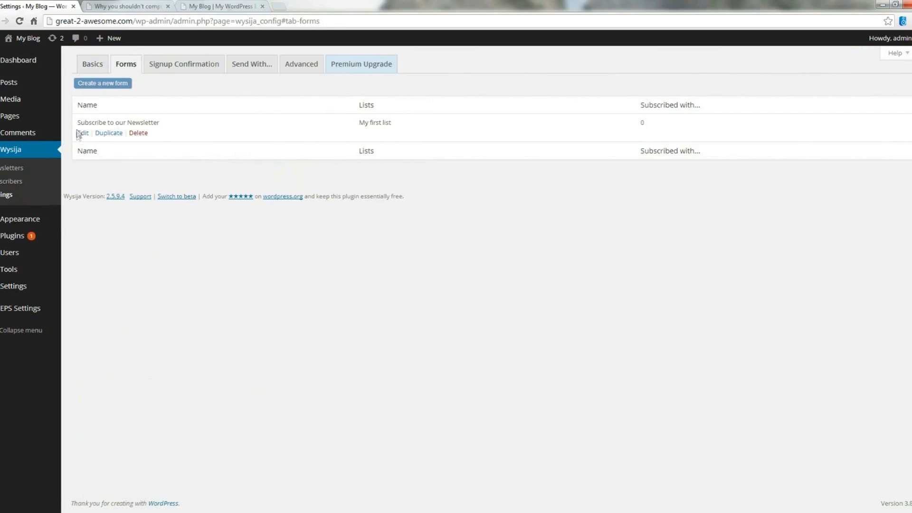
pyautogui.click(83, 134)
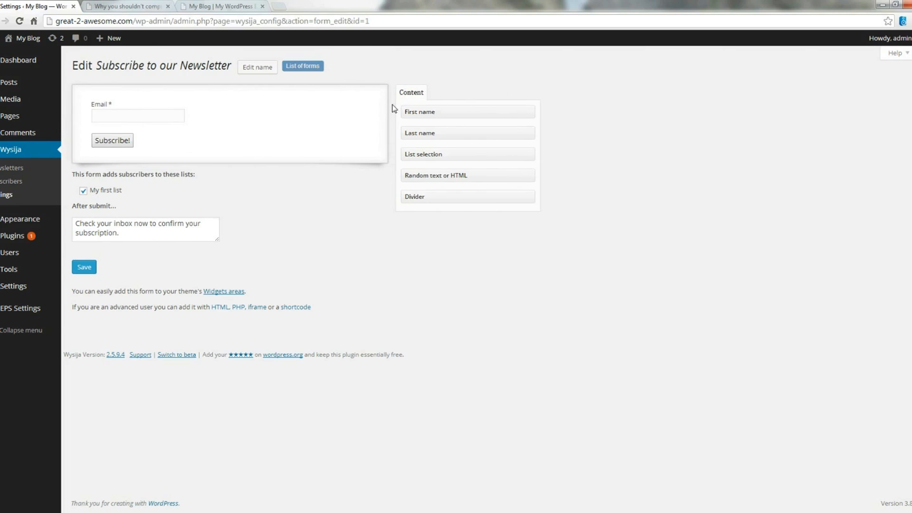
# Step: Add a First name field above Email in the newsletter form
pyautogui.moveTo(423, 112); pyautogui.dragTo(123, 112)
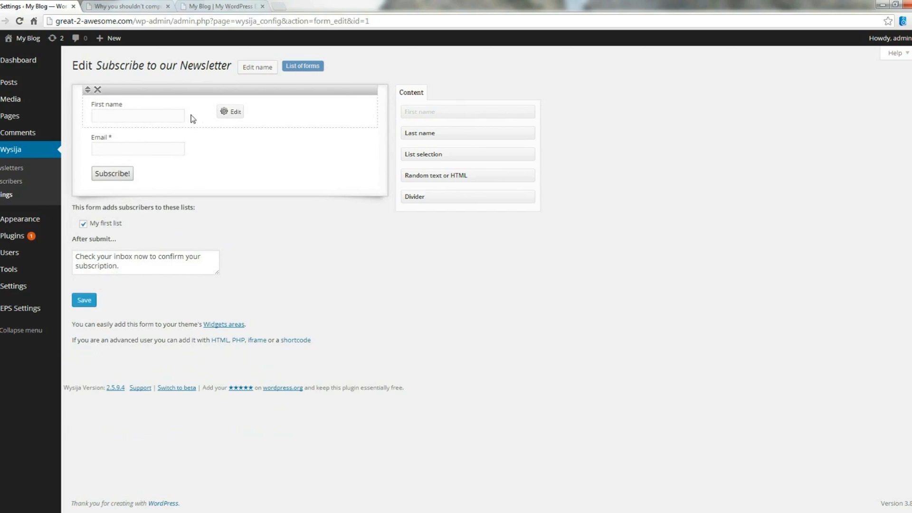
pyautogui.click(233, 113)
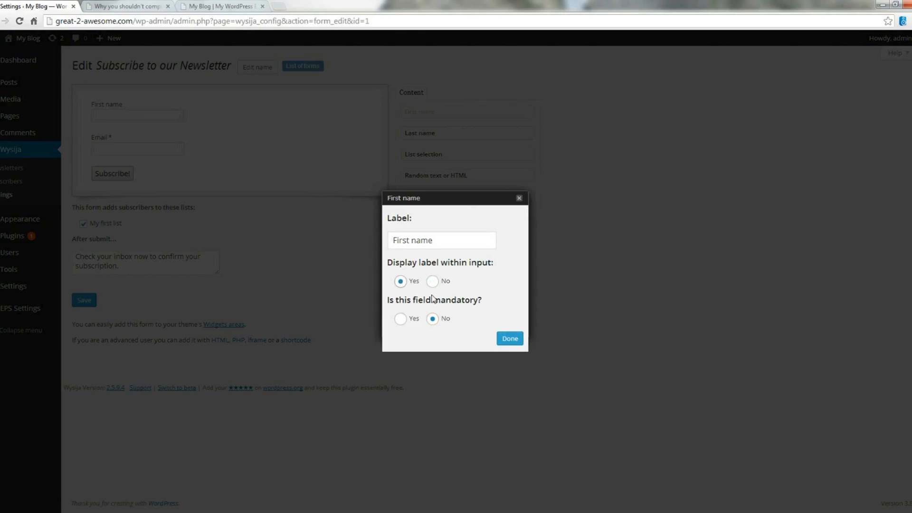
pyautogui.click(509, 338)
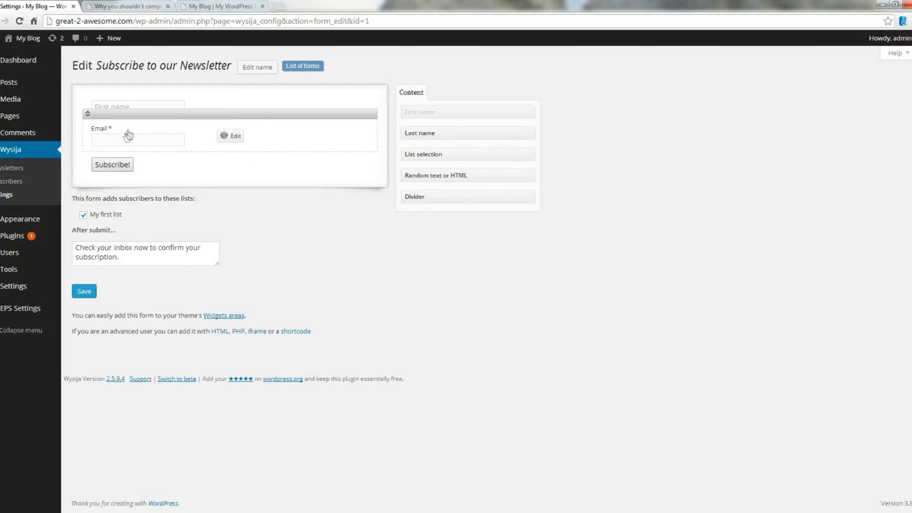
# Step: Set the Email field to display its label within the input, and save the form
pyautogui.click(228, 140)
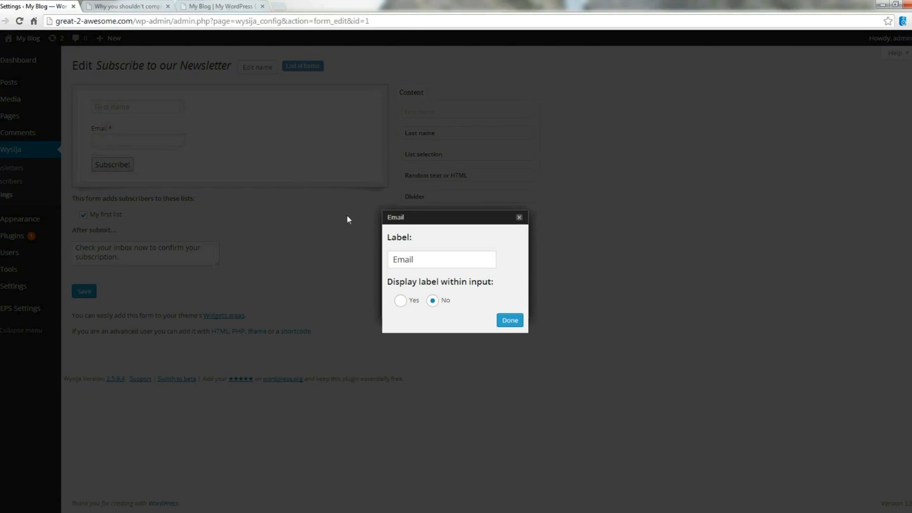
pyautogui.click(400, 300)
pyautogui.click(506, 321)
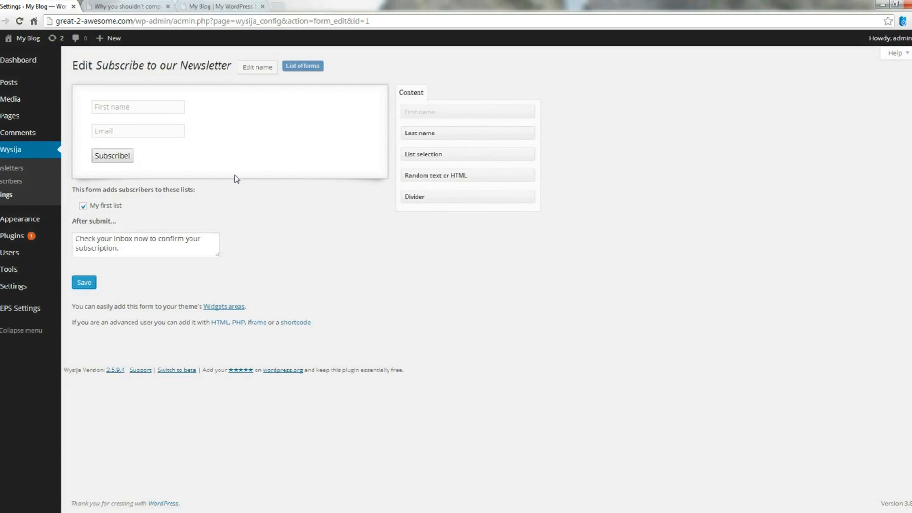
pyautogui.click(85, 284)
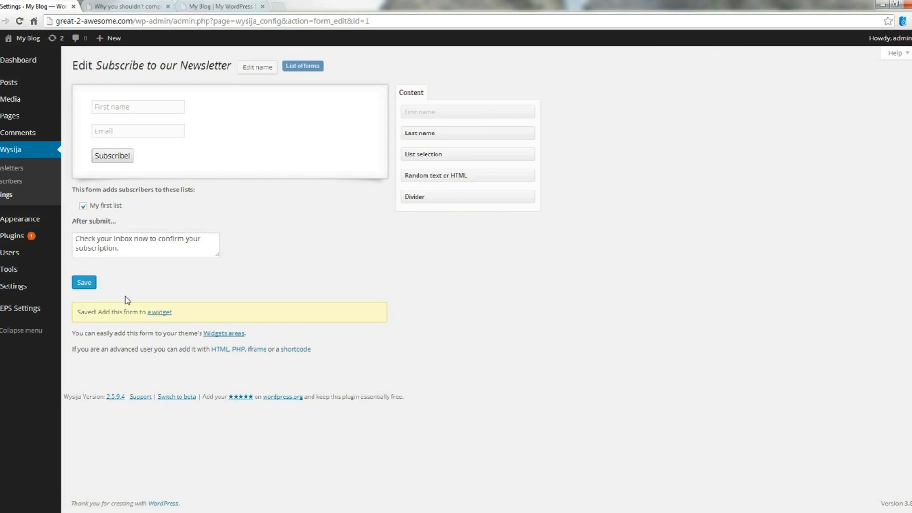
# Step: Copy the form's wysija_form shortcode, then go to Appearance > Widgets
pyautogui.click(292, 349)
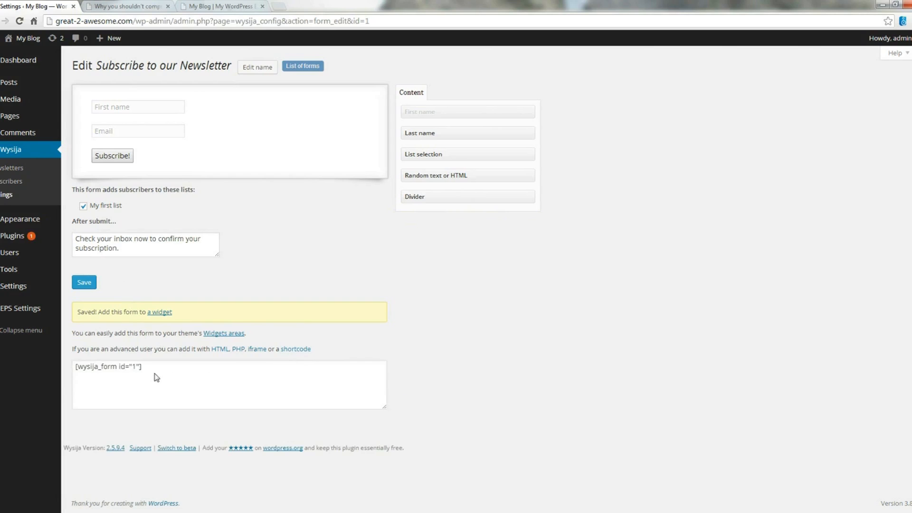
pyautogui.moveTo(151, 367); pyautogui.dragTo(74, 368)
pyautogui.hotkey('ctrl', 'c')
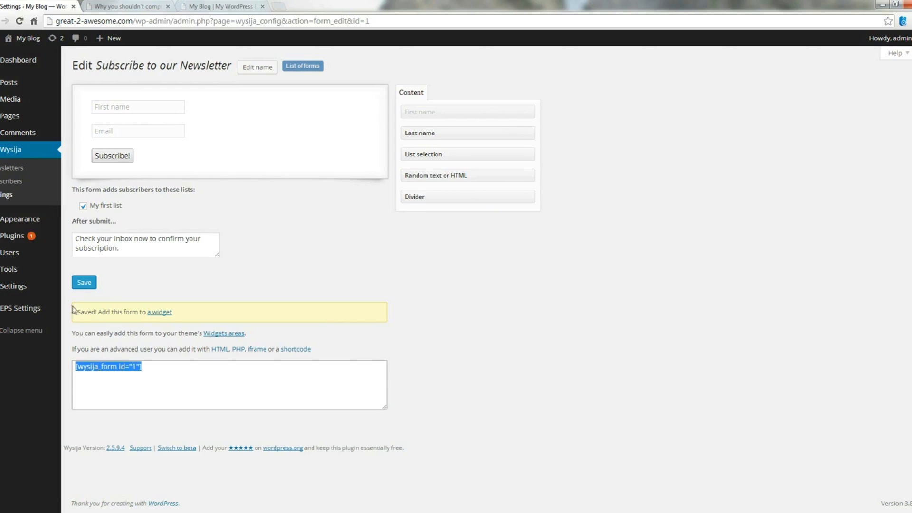
pyautogui.moveTo(42, 221)
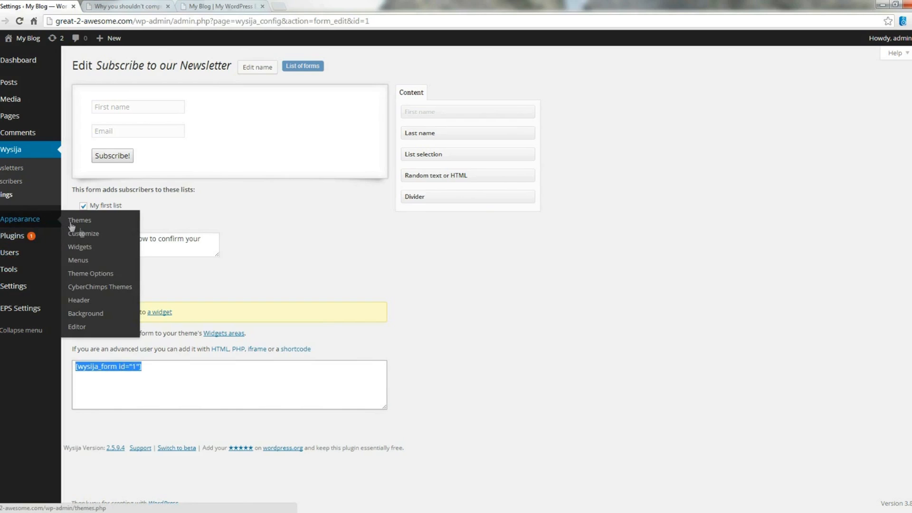
pyautogui.click(84, 248)
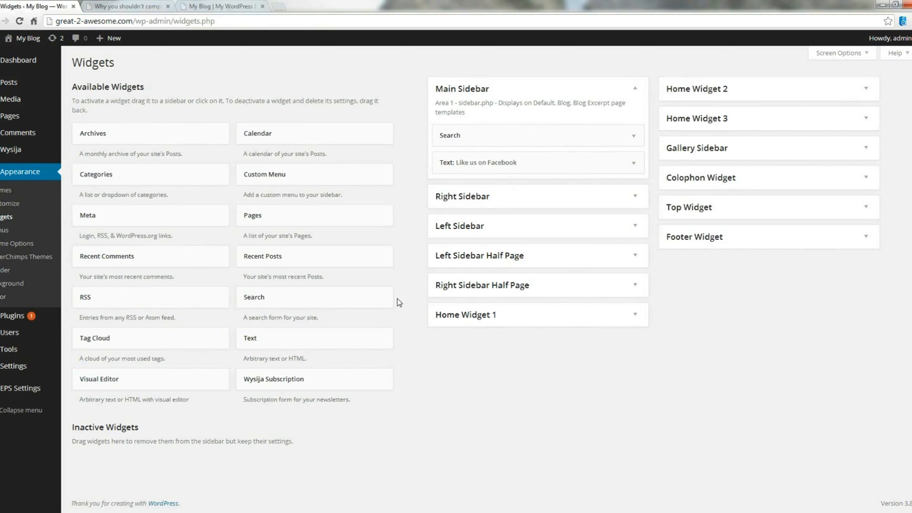
# Step: Add a Text widget 'Subscribe to our Newsletter!' with [wysija_form id="1"] to Main Sidebar and save it
pyautogui.moveTo(299, 341); pyautogui.dragTo(492, 185)
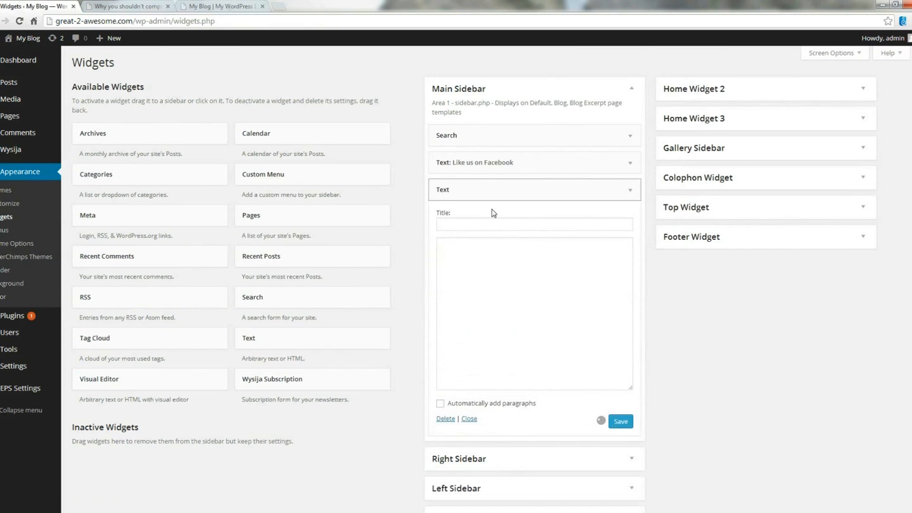
pyautogui.click(474, 254)
pyautogui.hotkey('ctrl', 'v')
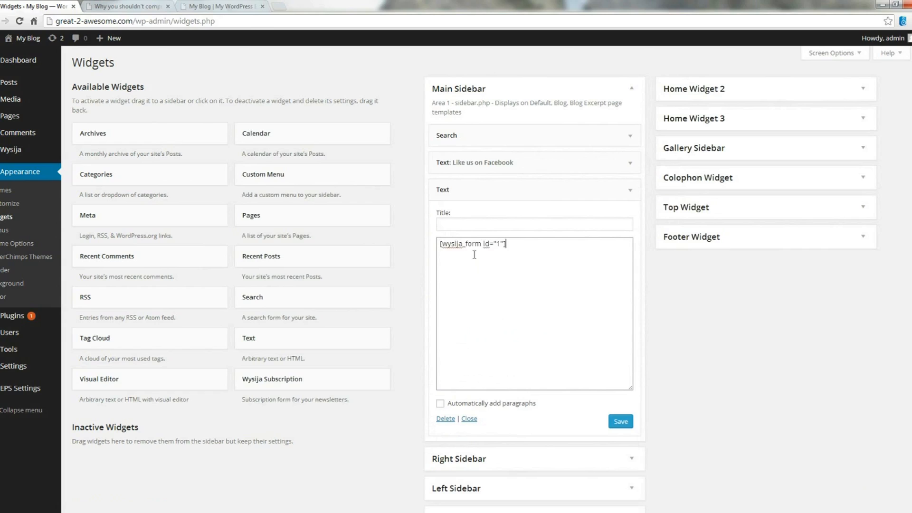
pyautogui.click(458, 228)
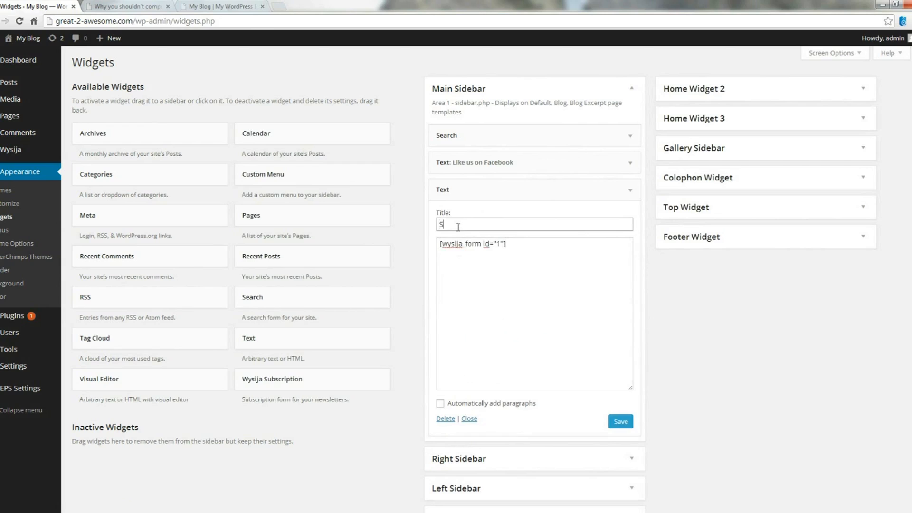
pyautogui.write('Subscribe to our Newsletter!')
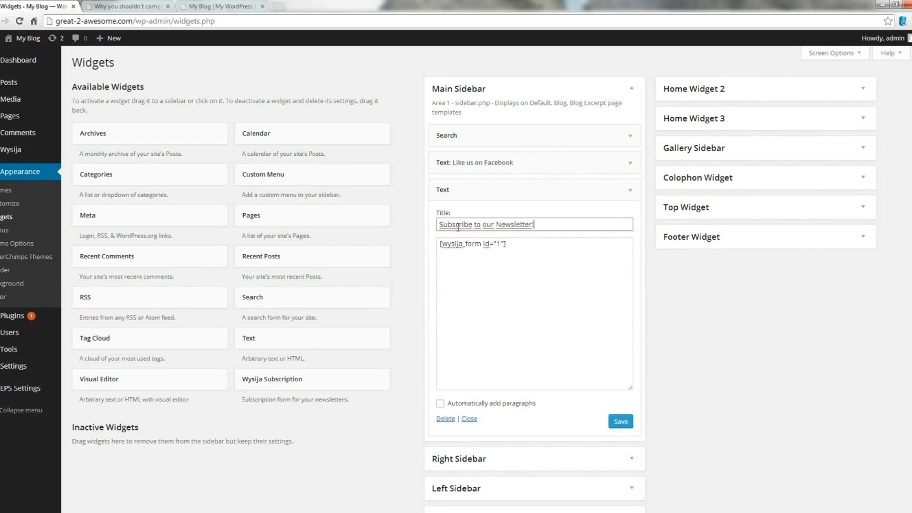
pyautogui.click(622, 423)
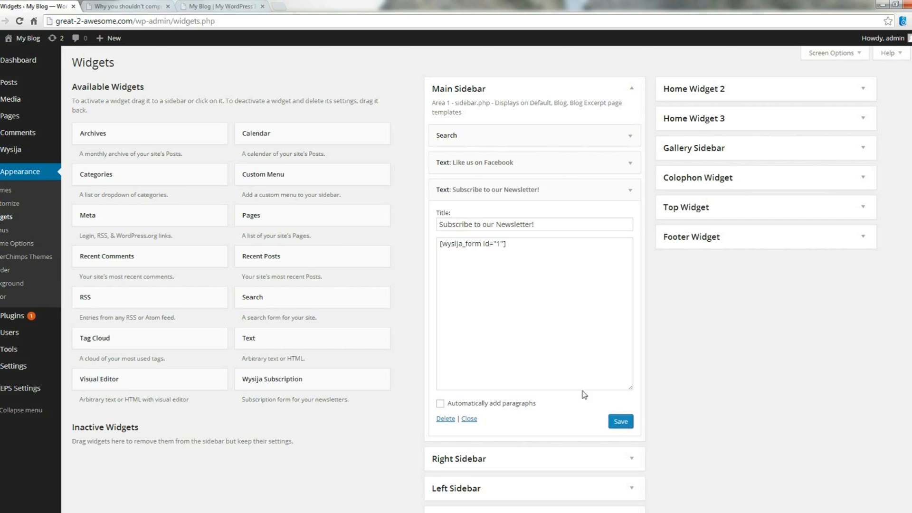
pyautogui.click(216, 7)
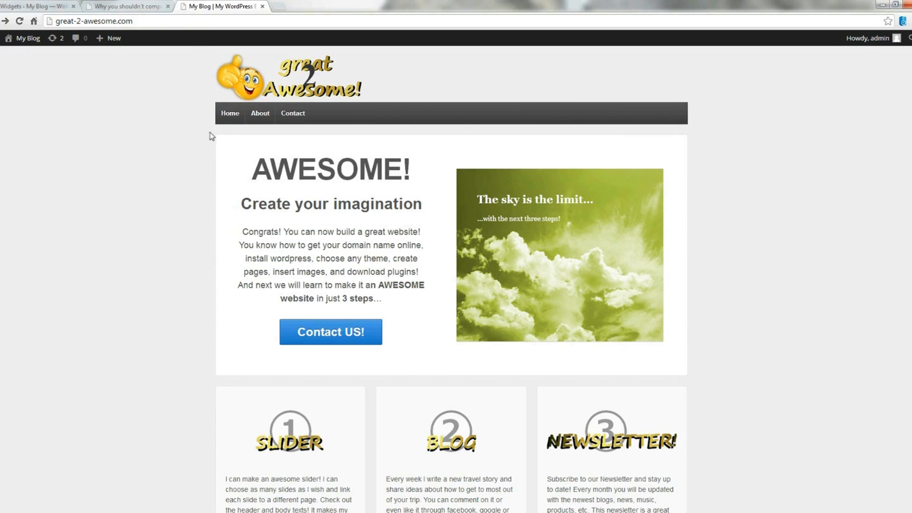
# Step: On the About page, subscribe through the sidebar form with a first name and Gmail address
pyautogui.click(263, 115)
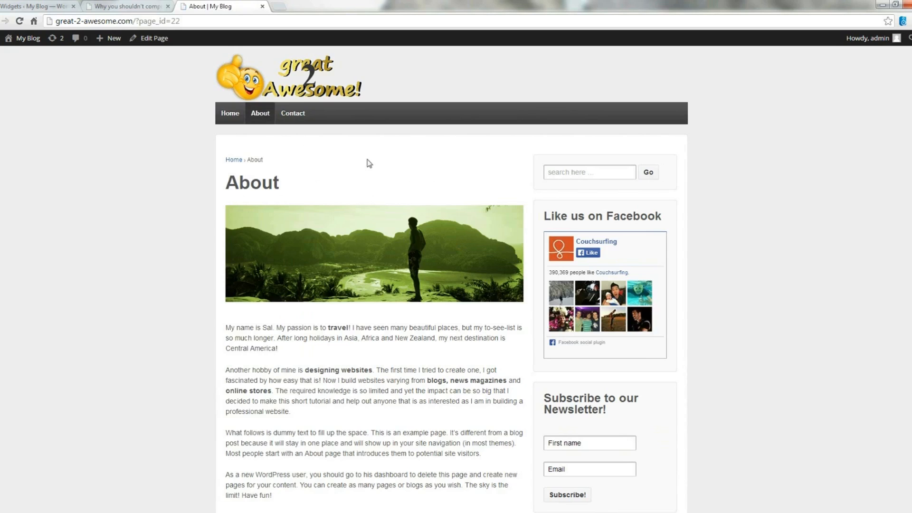
pyautogui.scroll(-1, 526, 363)
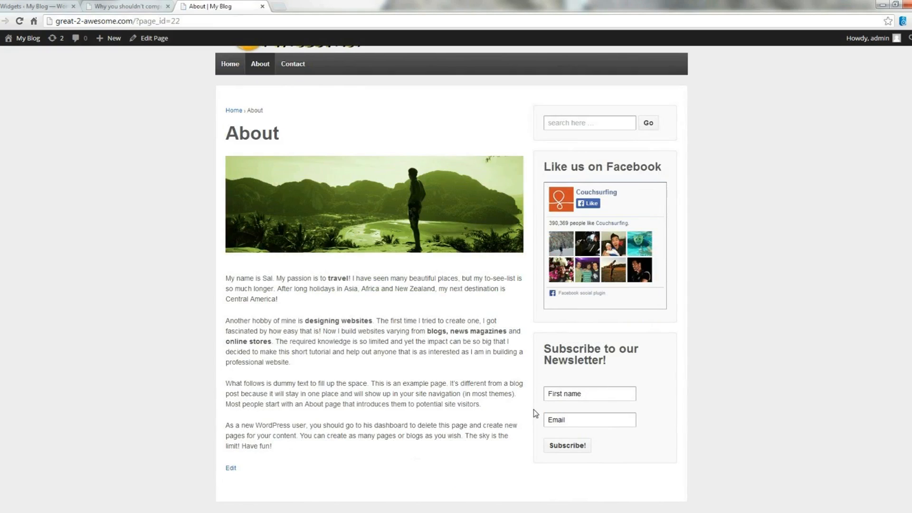
pyautogui.click(558, 397)
pyautogui.write('Sal')
pyautogui.press('Tab')
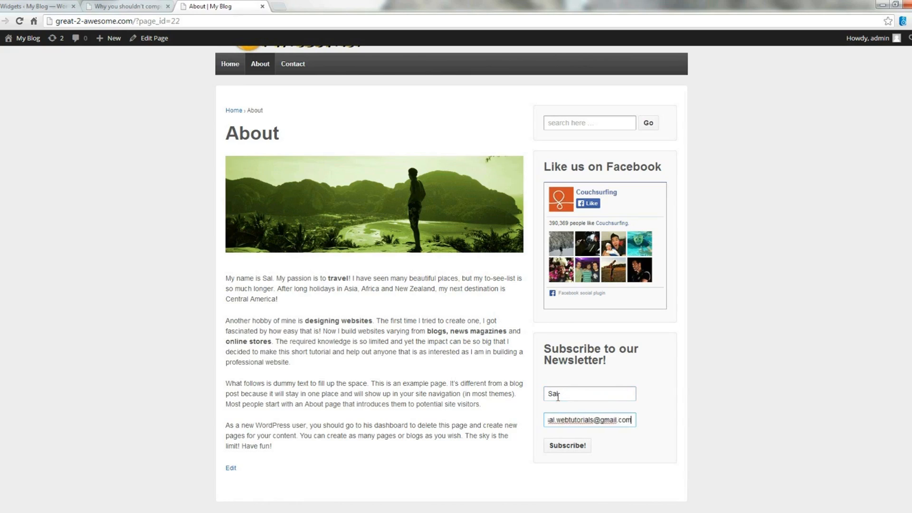
pyautogui.click(574, 449)
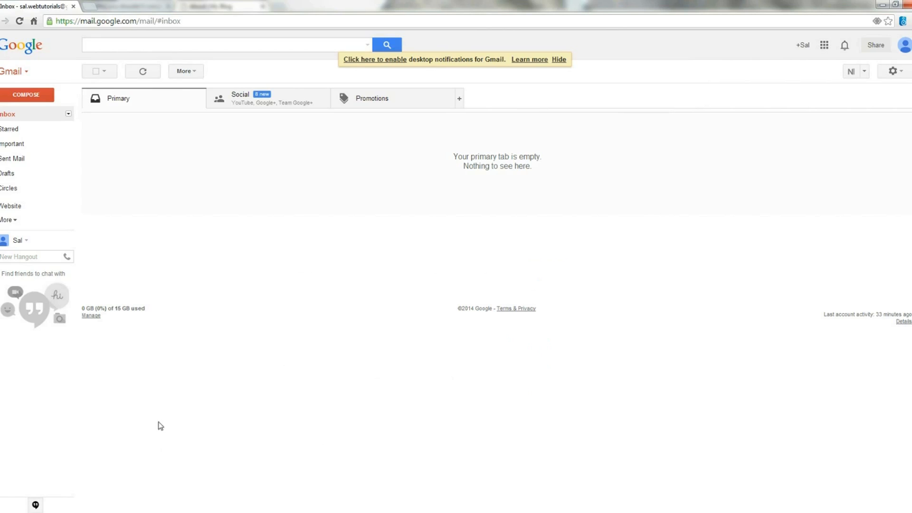
# Step: Refresh Gmail and follow the confirmation link in the 'Confirm your subscription to My Blog' email
pyautogui.click(11, 116)
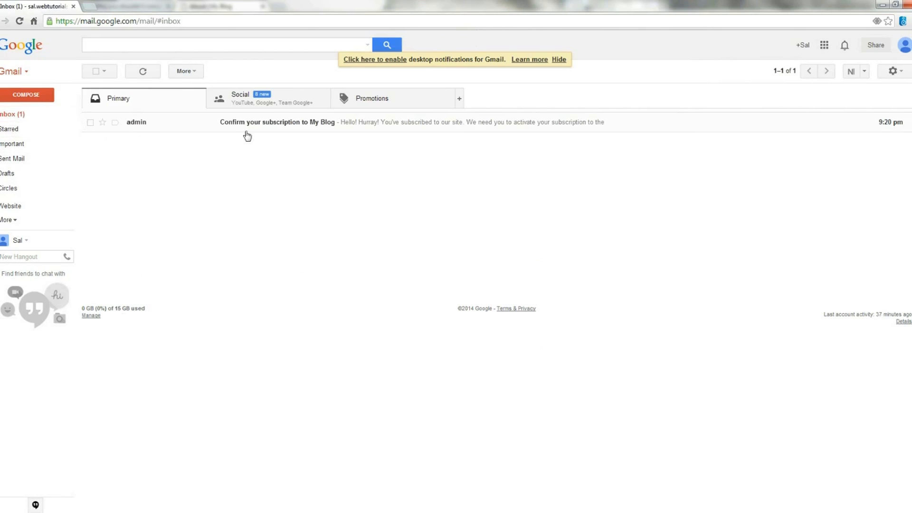
pyautogui.click(248, 125)
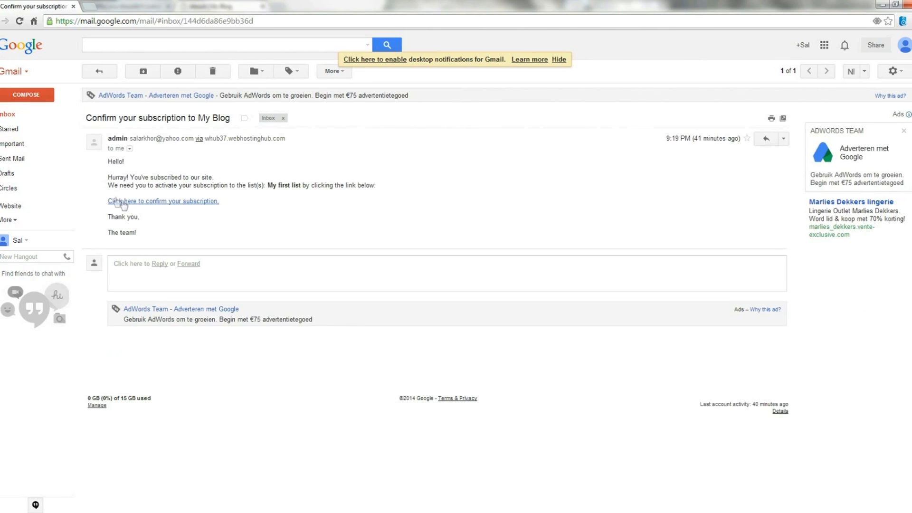
pyautogui.click(153, 204)
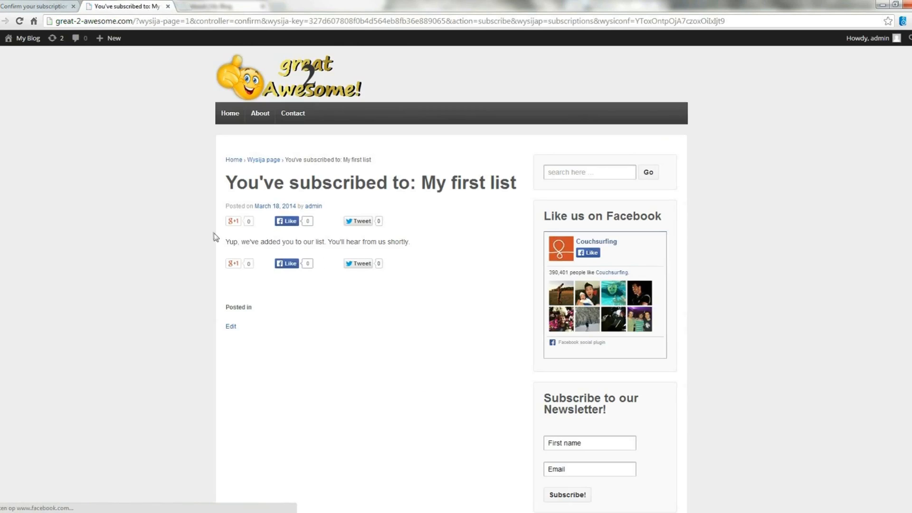
# Step: Highlight the 'You've subscribed to: My first list' message, then return to the Widgets admin page
pyautogui.moveTo(226, 242); pyautogui.dragTo(417, 245)
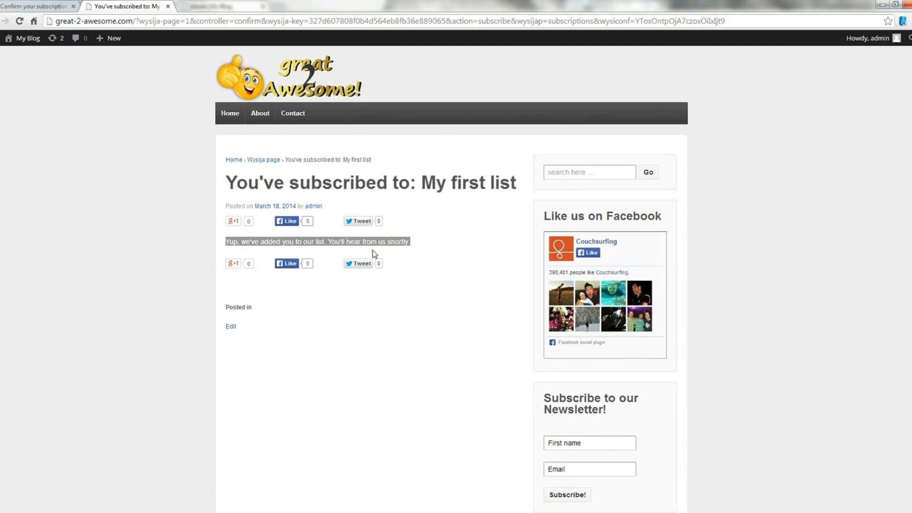
pyautogui.hotkey('alt', 'Tab')
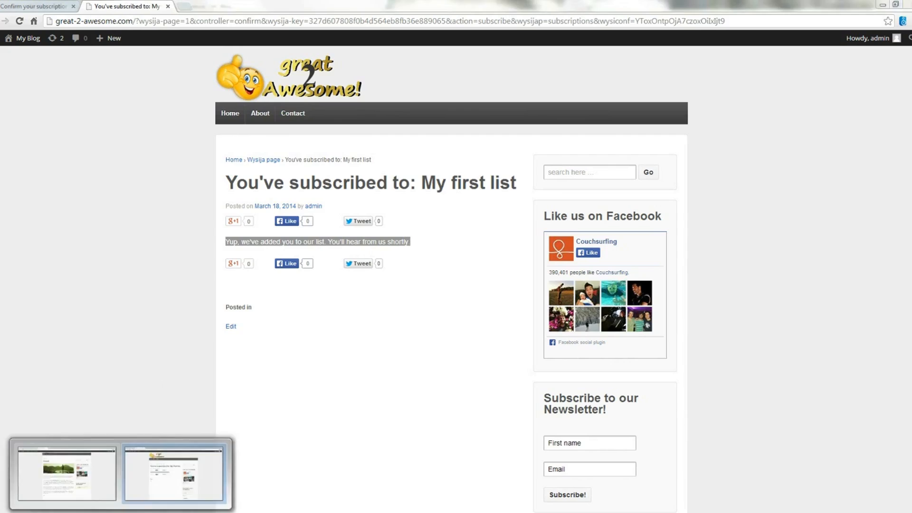
pyautogui.click(33, 7)
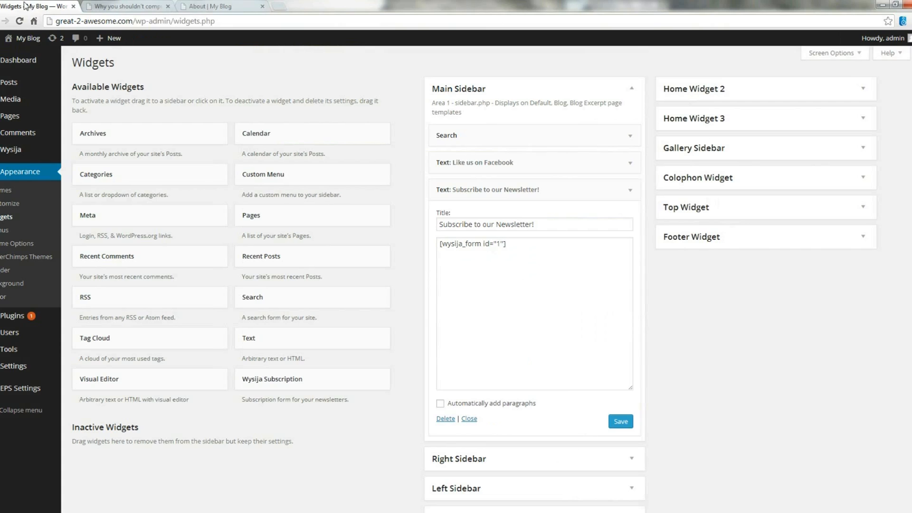
# Step: Check the two confirmed subscribers under Wysija Subscribers, then edit the '5 Minute User Guide' newsletter draft
pyautogui.moveTo(16, 149)
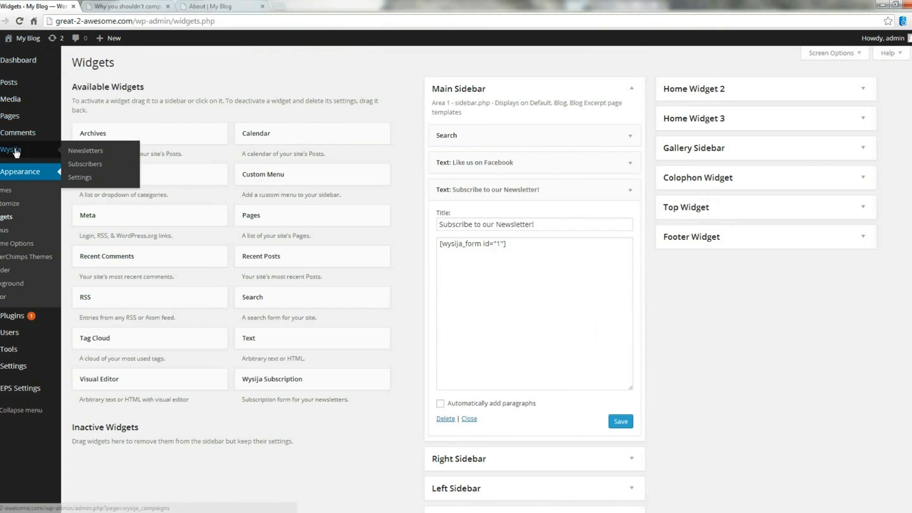
pyautogui.click(87, 164)
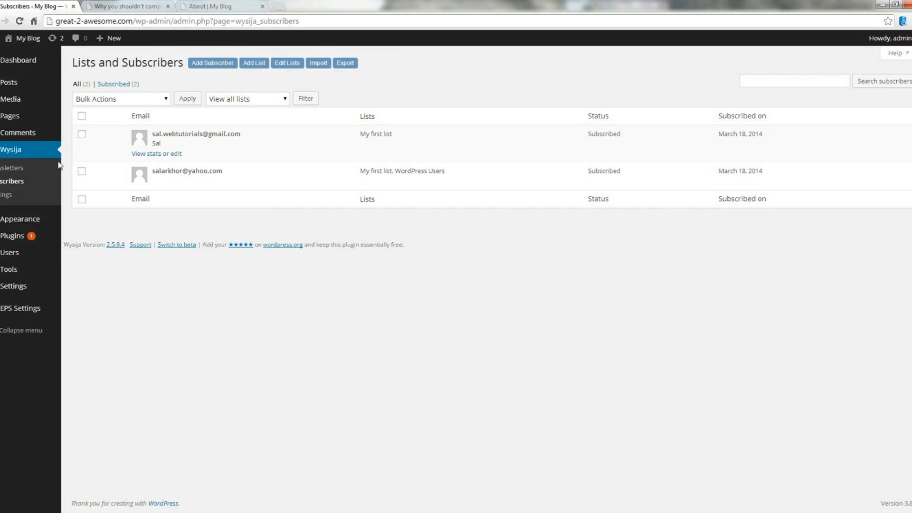
pyautogui.click(7, 169)
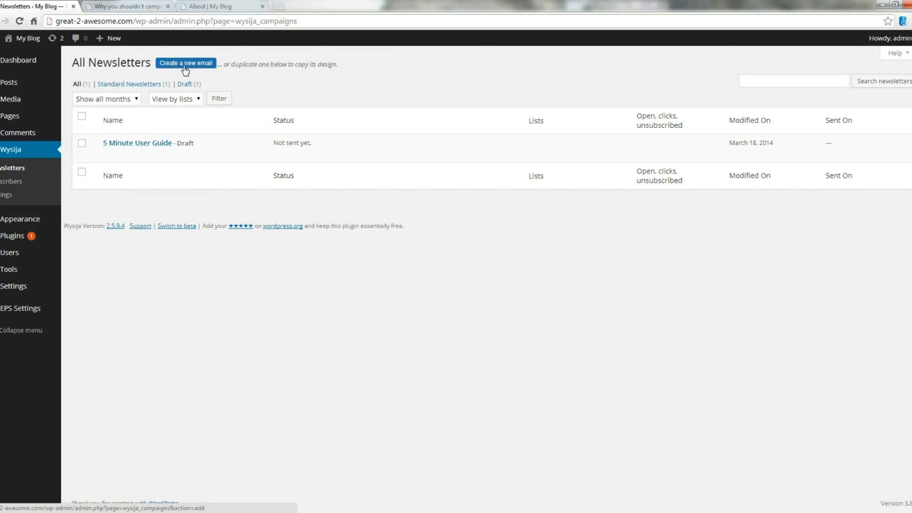
pyautogui.moveTo(124, 144)
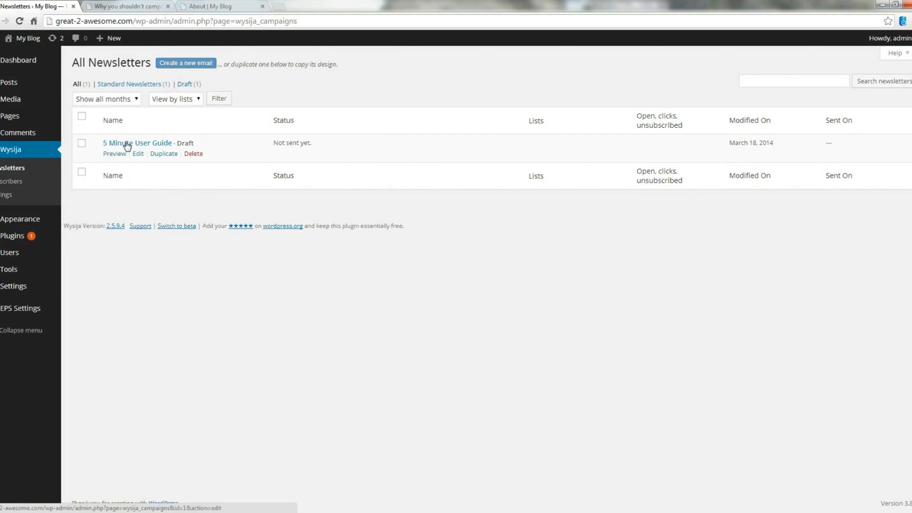
pyautogui.click(137, 154)
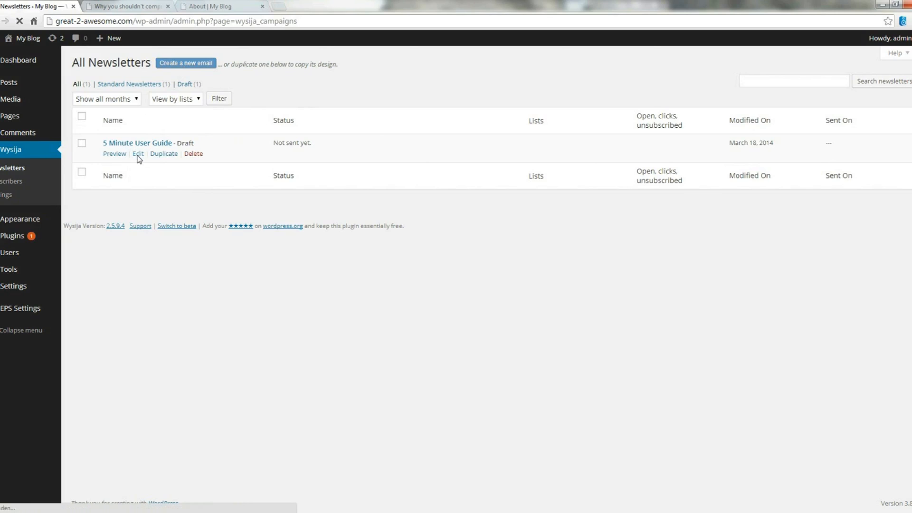
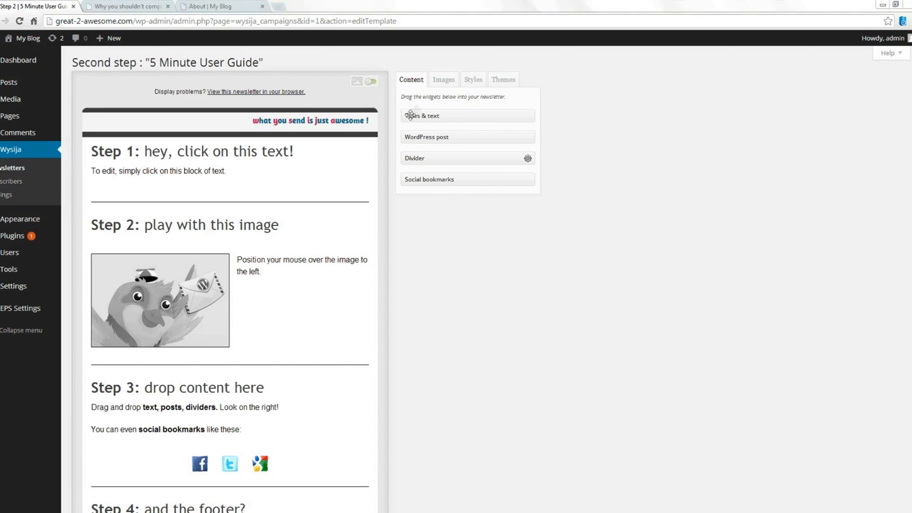
# Step: Add the NEWSLETTER, BLOG, SLIDER and great Awesome logo images from WordPress posts to the newsletter's image library
pyautogui.click(445, 81)
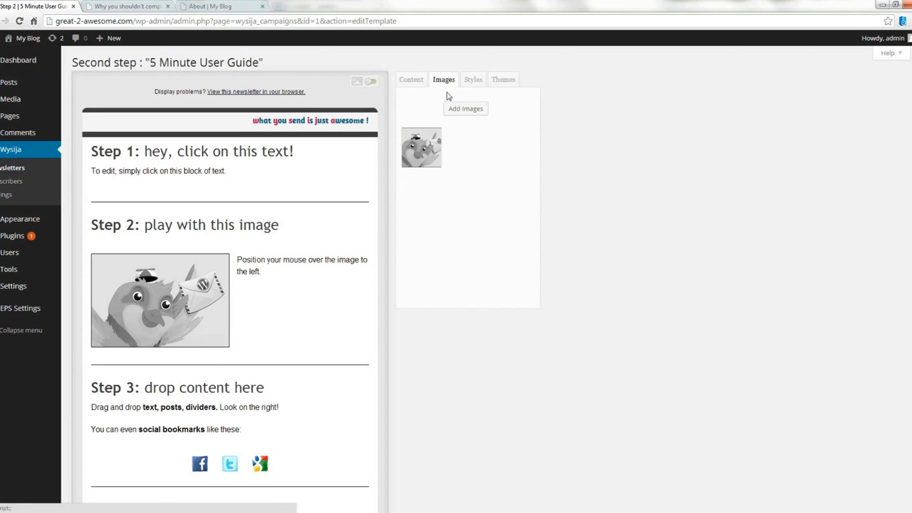
pyautogui.click(456, 110)
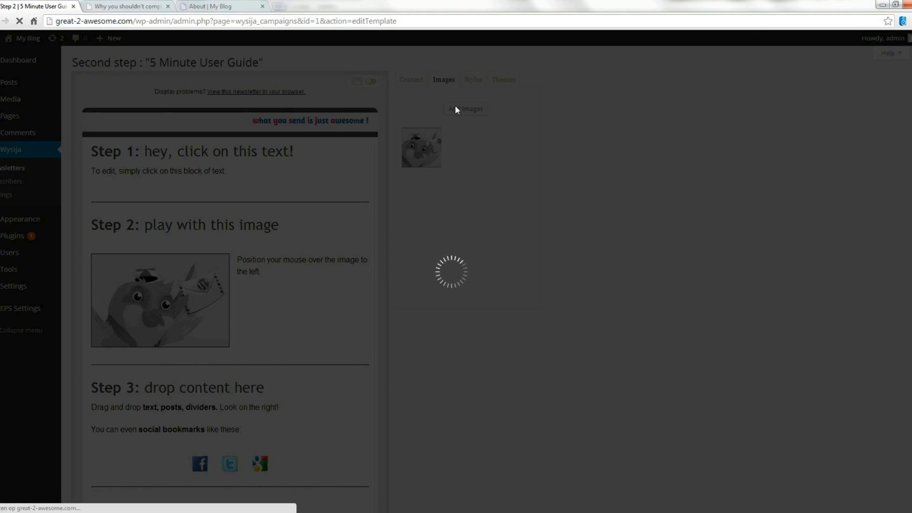
pyautogui.click(405, 220)
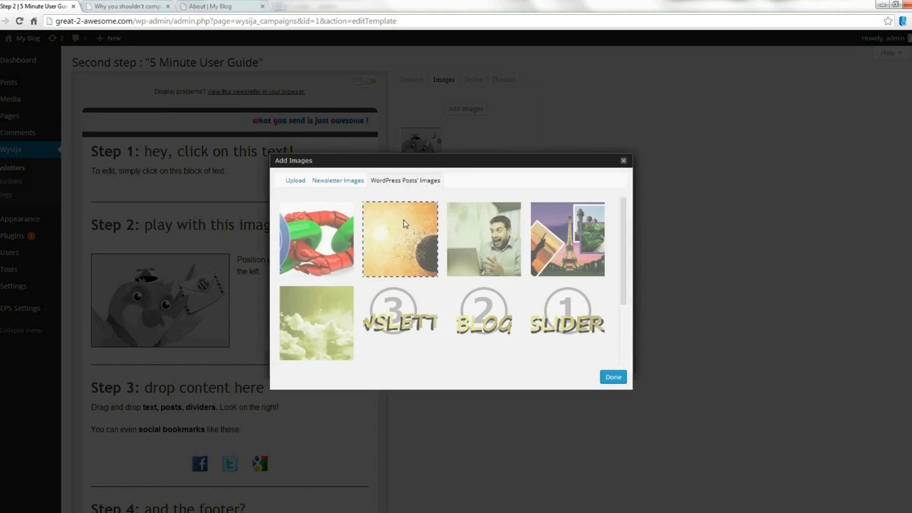
pyautogui.click(405, 311)
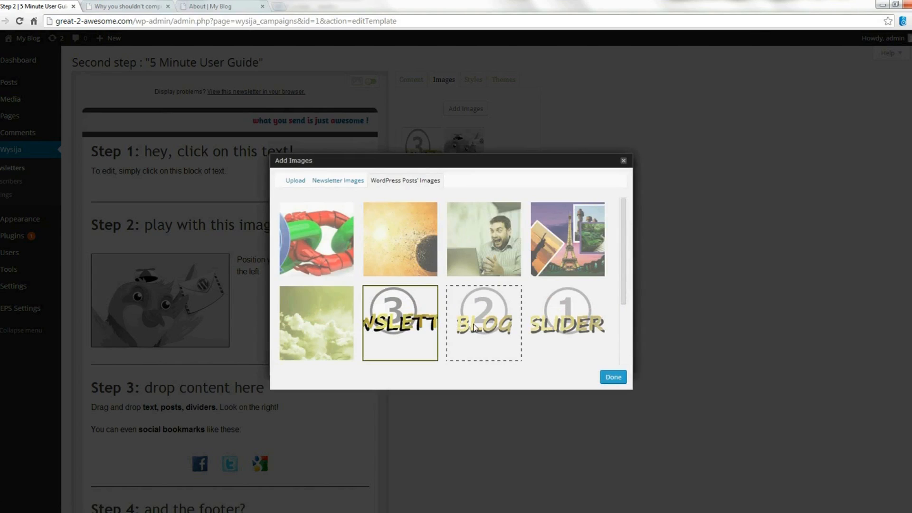
pyautogui.click(474, 327)
pyautogui.click(597, 337)
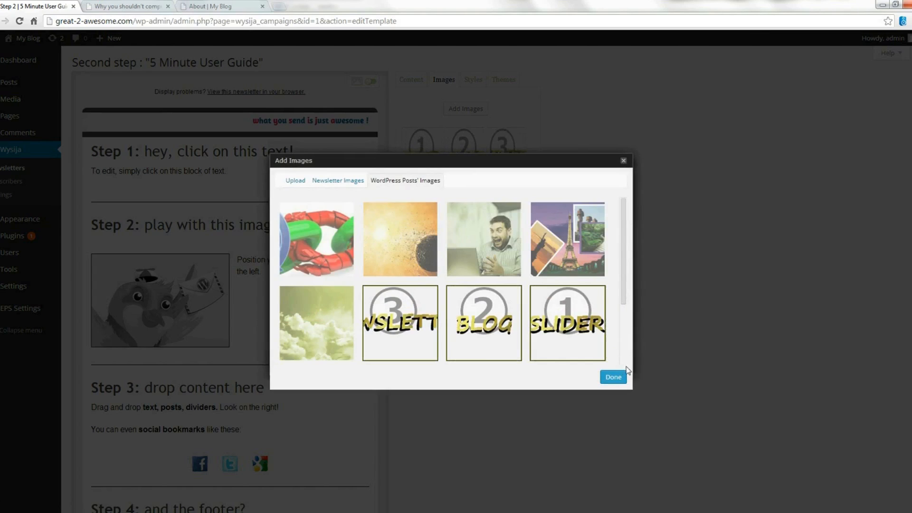
pyautogui.scroll(-3, 622, 299)
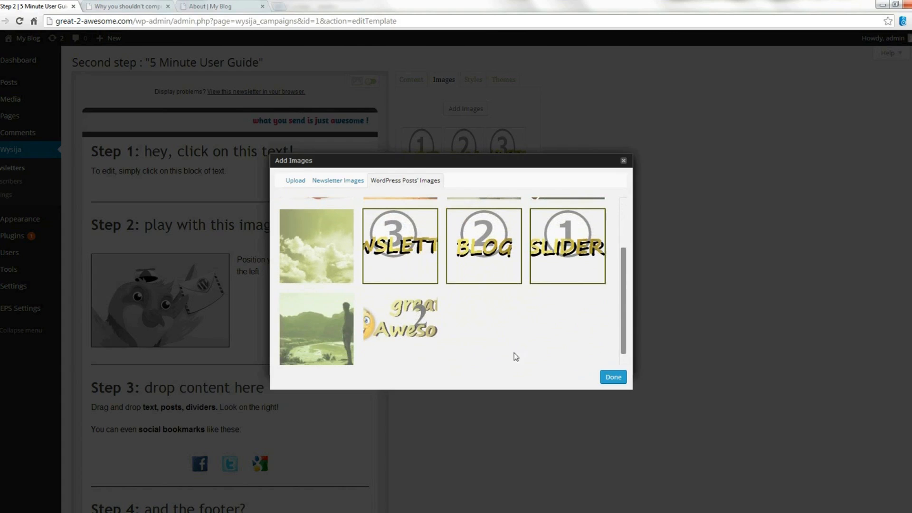
pyautogui.click(403, 322)
pyautogui.click(613, 377)
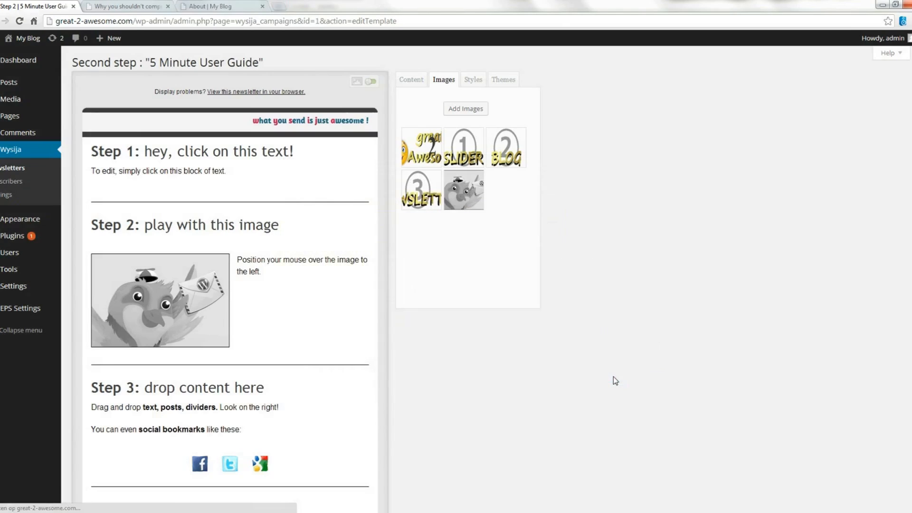
pyautogui.moveTo(226, 118)
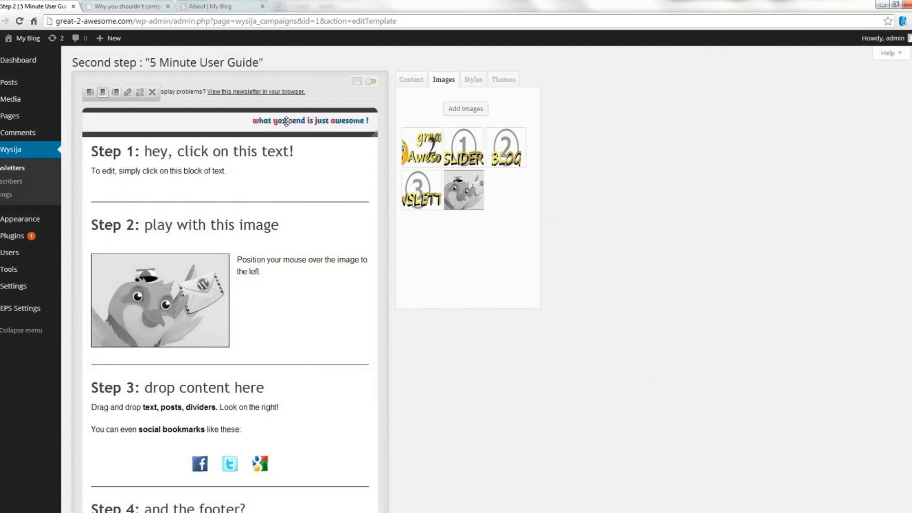
# Step: Swap the header image for the great Awesome logo, empty the Step 1 block, then open the blog's Home page
pyautogui.click(152, 93)
pyautogui.moveTo(419, 154); pyautogui.dragTo(143, 155)
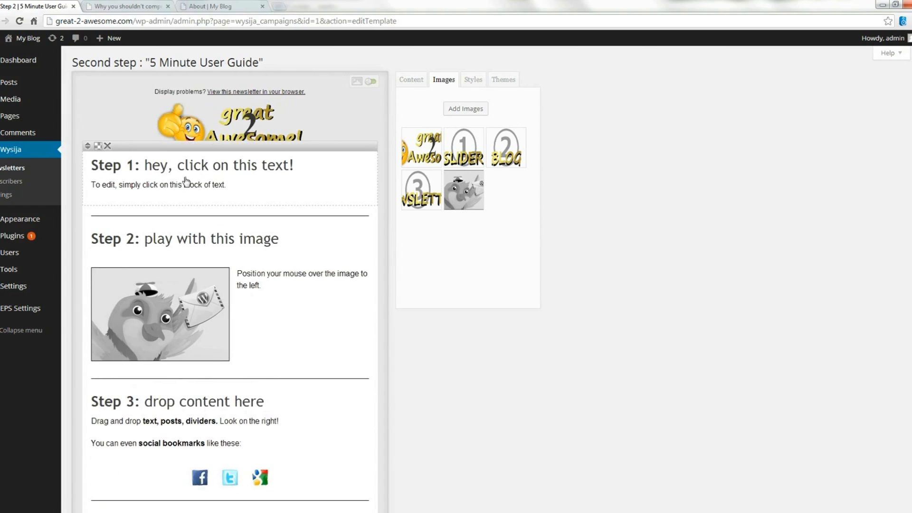
pyautogui.click(134, 185)
pyautogui.moveTo(225, 227); pyautogui.dragTo(85, 200)
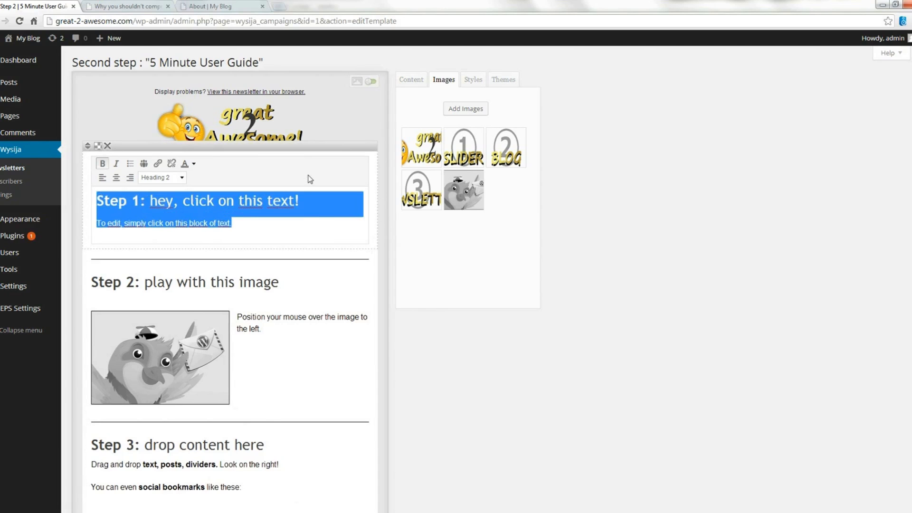
pyautogui.press('Delete')
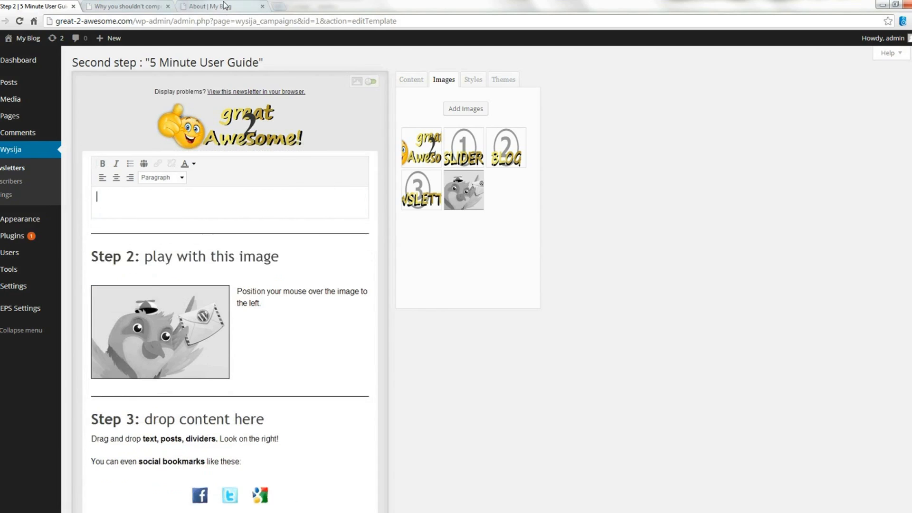
pyautogui.click(225, 5)
pyautogui.click(228, 113)
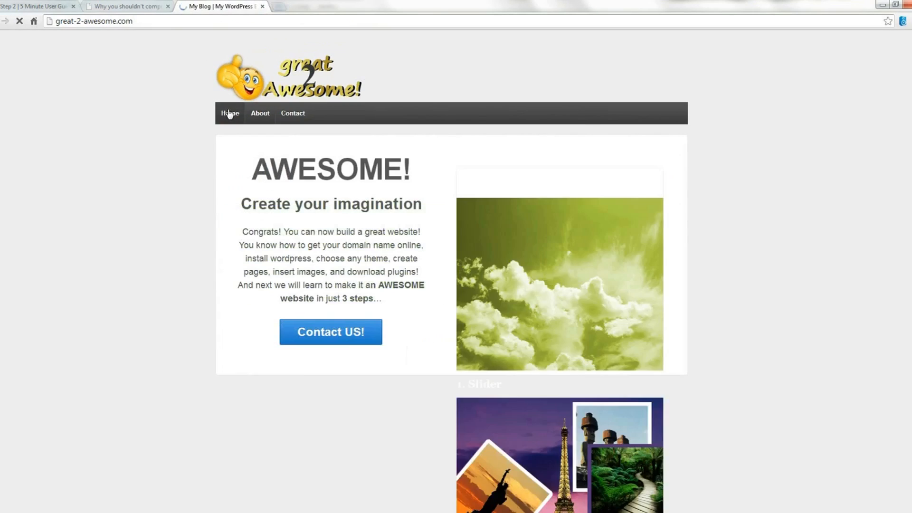
# Step: Paste the home page's 'Congrats! You can now build a great website!' paragraph into the first text block
pyautogui.moveTo(246, 231); pyautogui.dragTo(383, 301)
pyautogui.hotkey('ctrl', 'c')
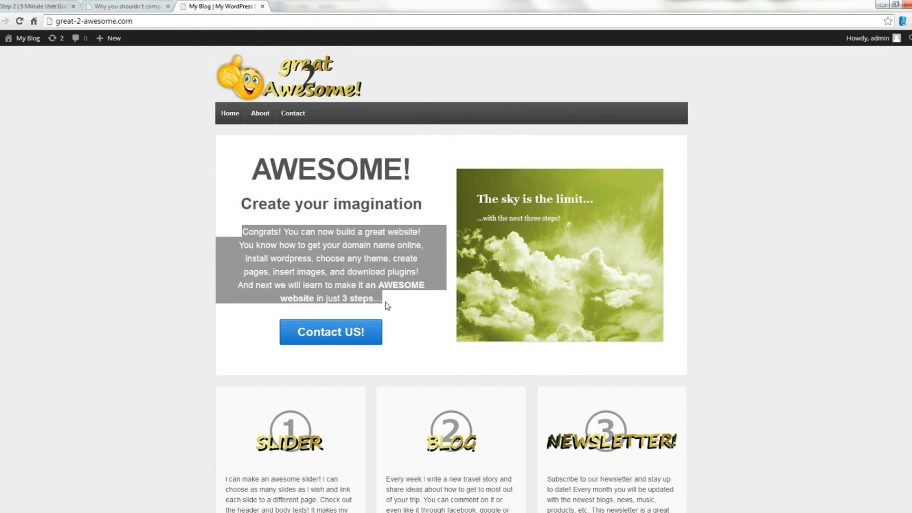
pyautogui.click(37, 7)
pyautogui.hotkey('ctrl', 'v')
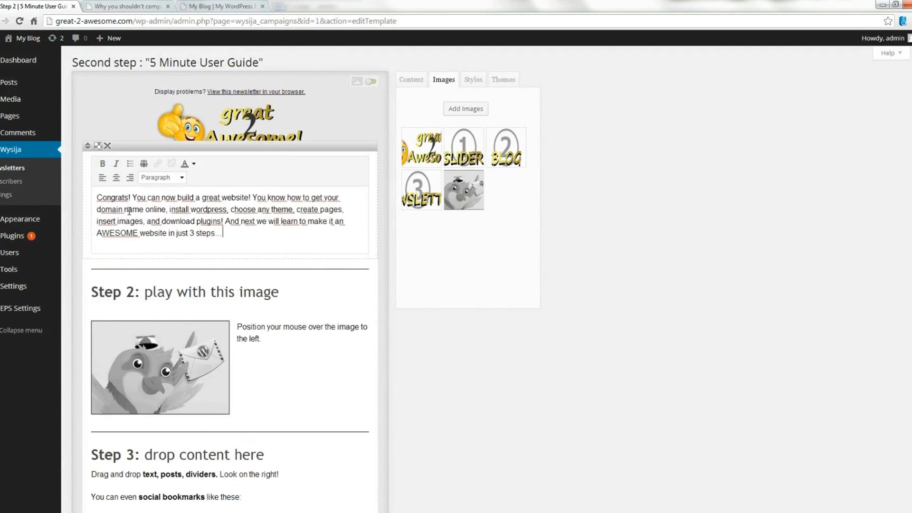
pyautogui.click(98, 146)
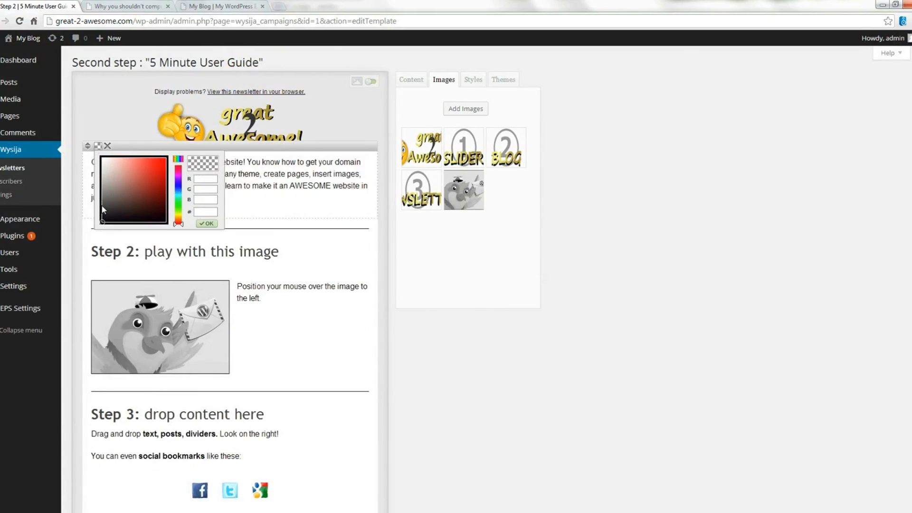
# Step: Give the Congrats text block a dark grey background
pyautogui.click(102, 206)
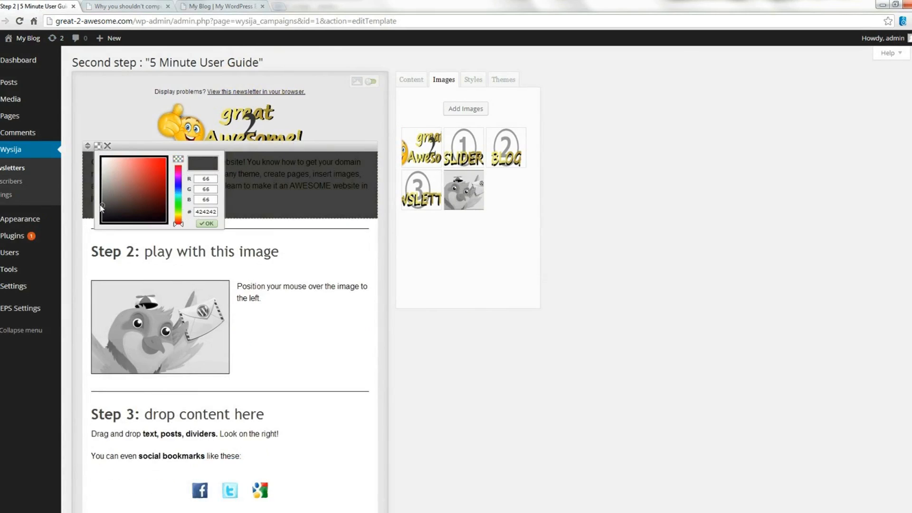
pyautogui.moveTo(101, 207); pyautogui.dragTo(100, 205)
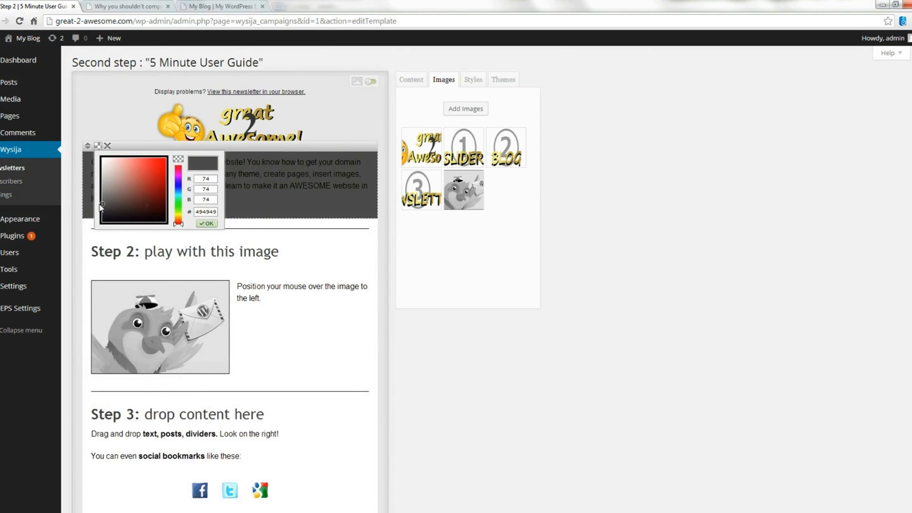
pyautogui.click(210, 224)
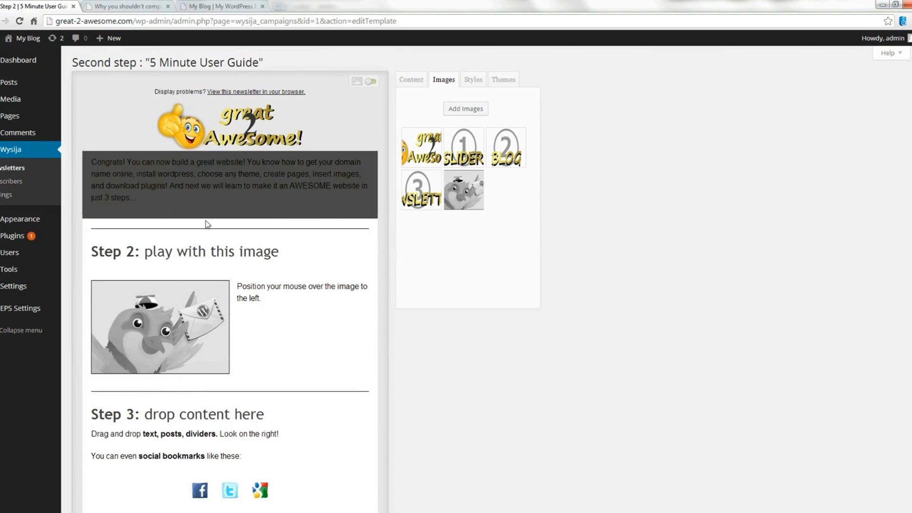
# Step: Make the Congrats paragraph text white
pyautogui.click(141, 198)
pyautogui.moveTo(238, 236); pyautogui.dragTo(97, 197)
pyautogui.click(194, 164)
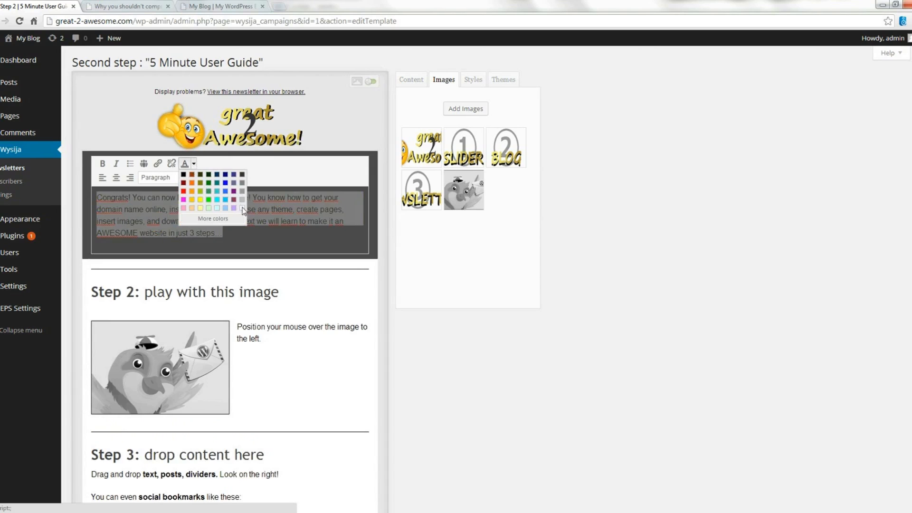
pyautogui.click(242, 209)
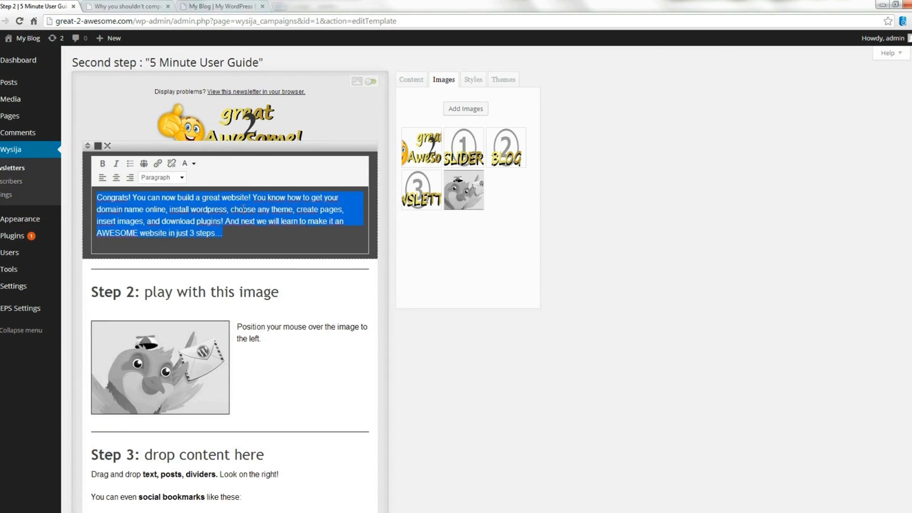
pyautogui.click(385, 232)
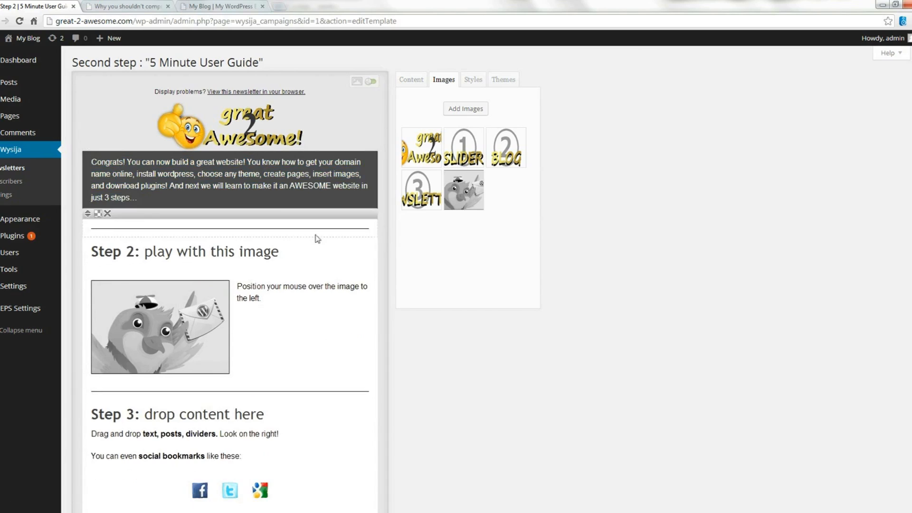
# Step: Centre-align the Congrats paragraph
pyautogui.click(180, 198)
pyautogui.moveTo(223, 232); pyautogui.dragTo(98, 193)
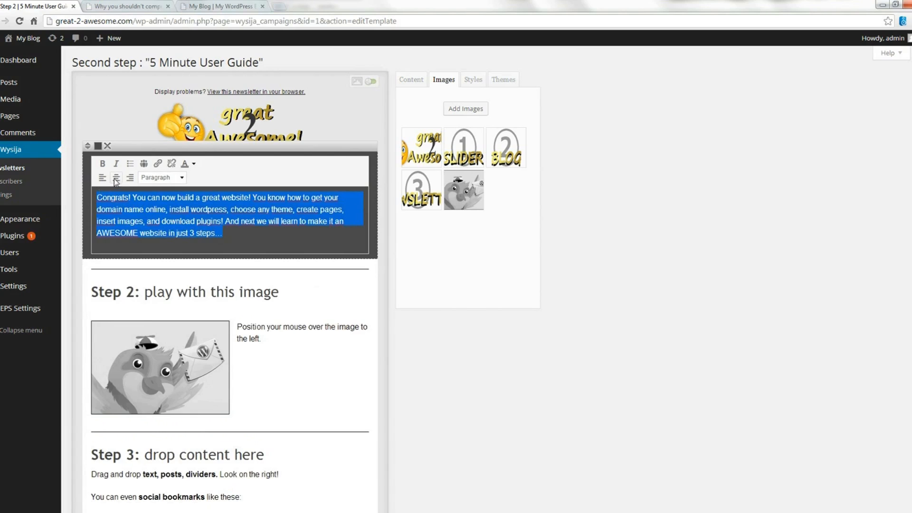
pyautogui.click(115, 179)
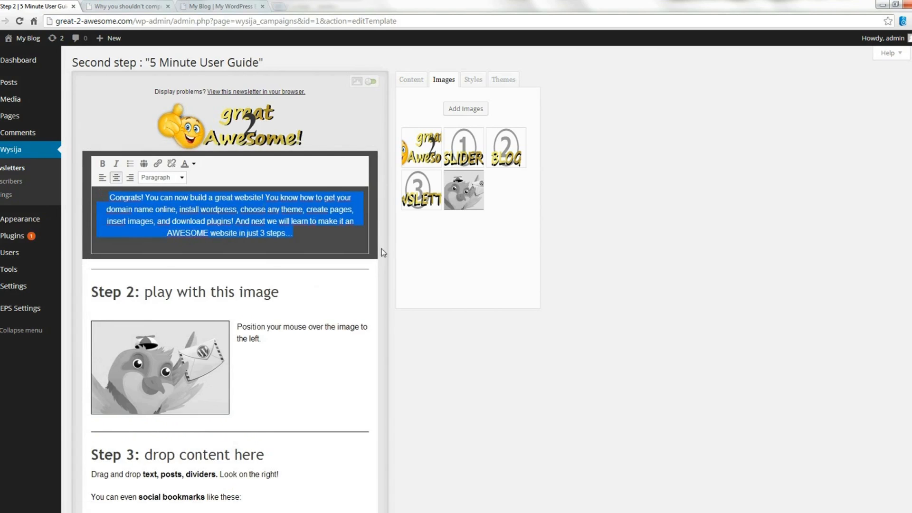
pyautogui.click(381, 249)
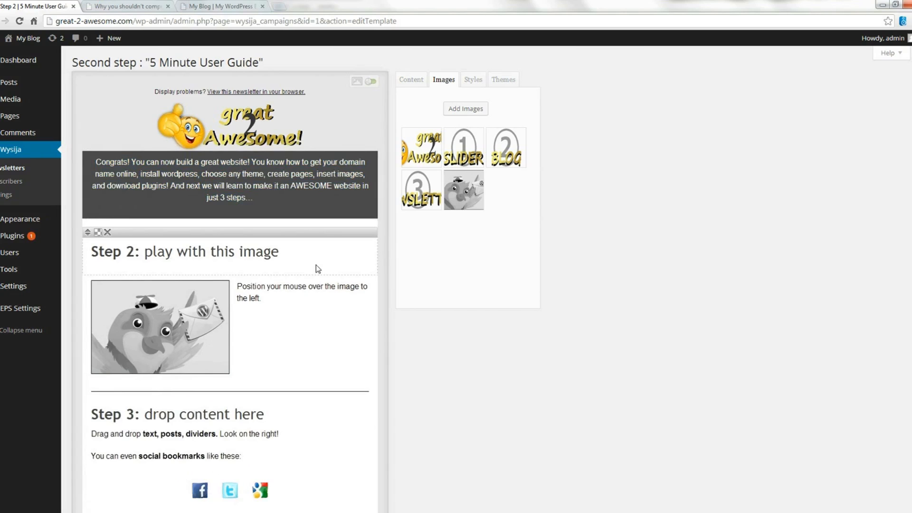
# Step: Place the SLIDER, BLOG and NEWSLETTER! images in order below the Congrats block
pyautogui.moveTo(457, 148); pyautogui.dragTo(186, 242)
pyautogui.moveTo(506, 147); pyautogui.dragTo(230, 306)
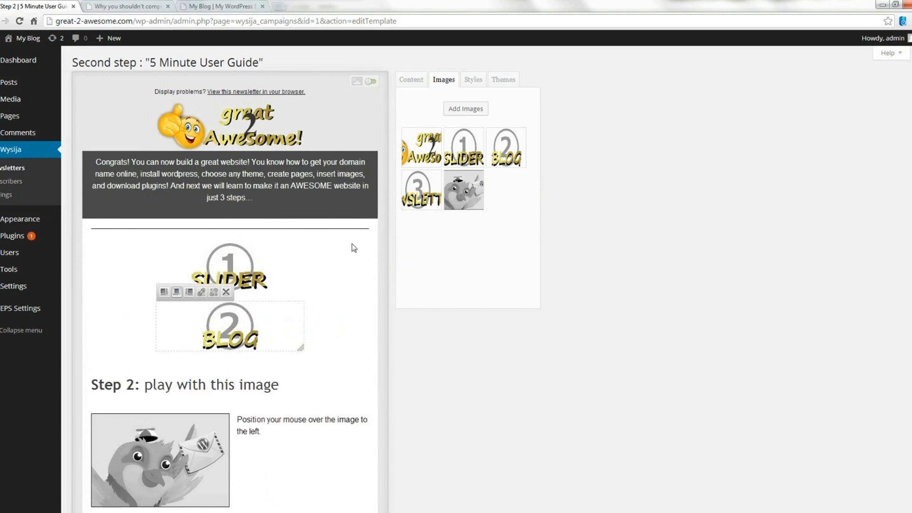
pyautogui.moveTo(417, 193); pyautogui.dragTo(223, 368)
# Step: Delete the Step 2 heading block and the bird image with its caption
pyautogui.scroll(-1, 222, 388)
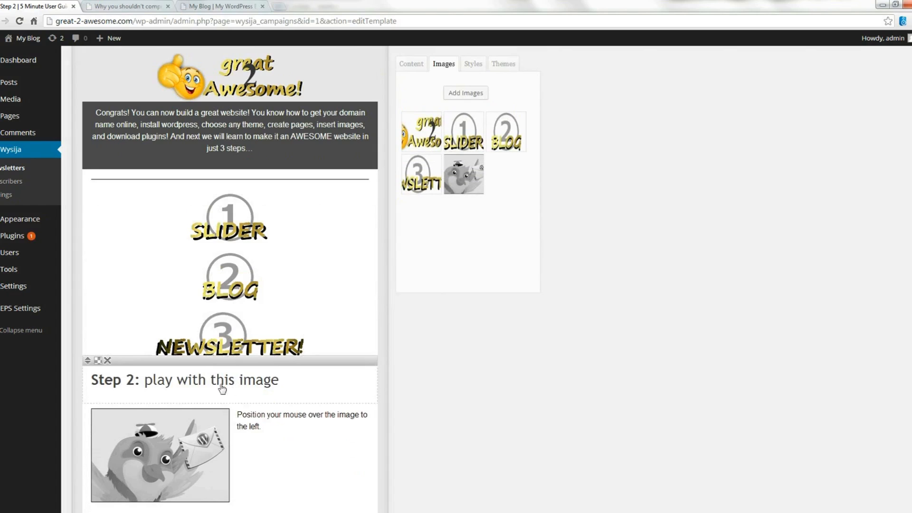
pyautogui.click(108, 360)
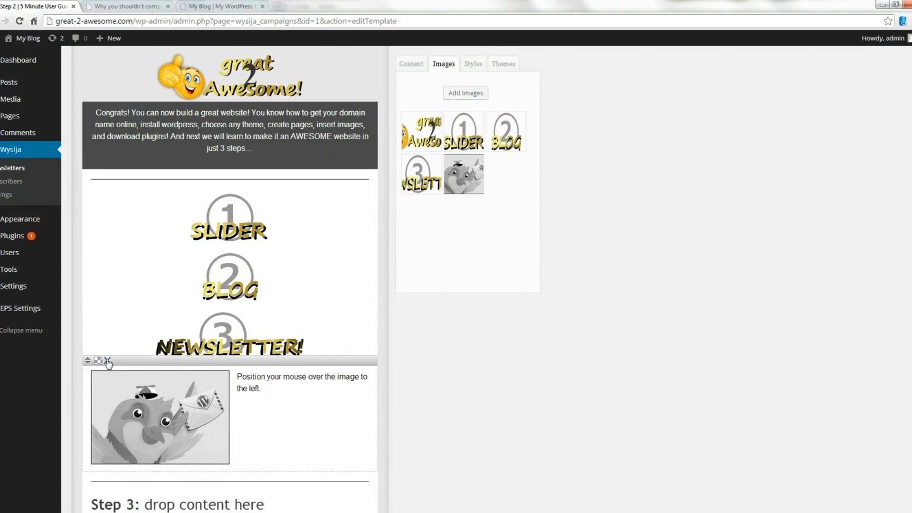
pyautogui.click(108, 361)
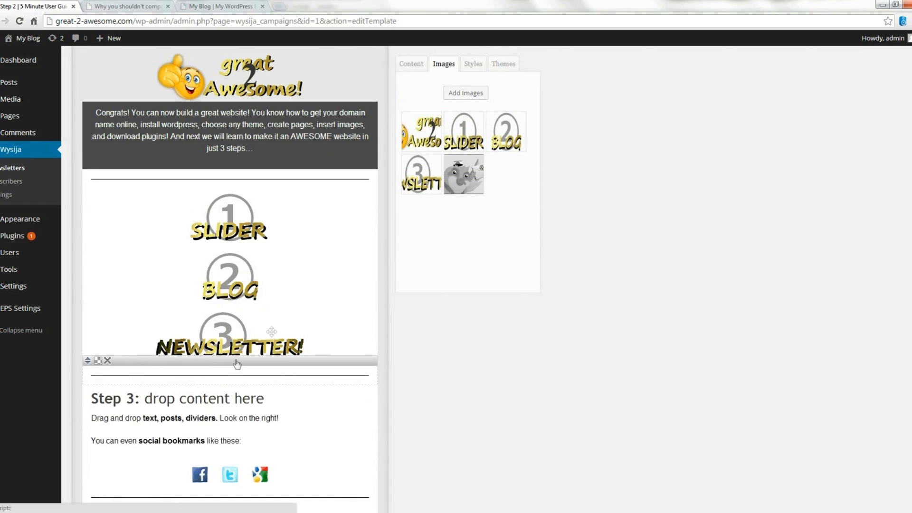
# Step: Add a Titles & text block directly below the SLIDER image
pyautogui.scroll(1, 338, 228)
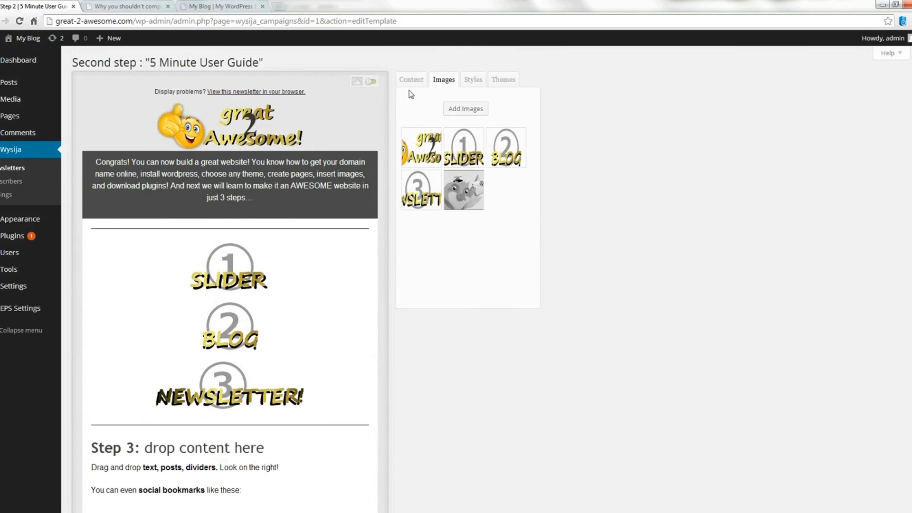
pyautogui.click(411, 86)
pyautogui.moveTo(429, 116); pyautogui.dragTo(218, 304)
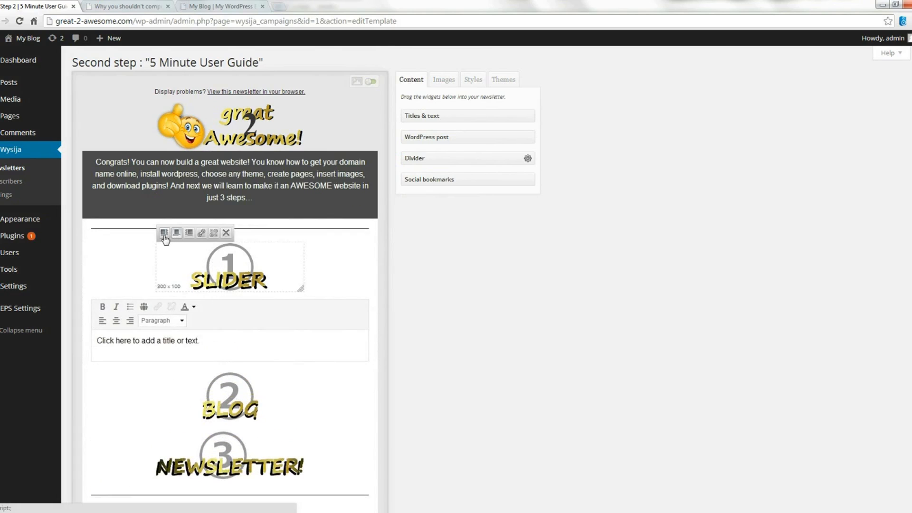
# Step: Left-align the SLIDER, BLOG and NEWSLETTER! images, adding Titles & text blocks beside BLOG and NEWSLETTER!
pyautogui.click(165, 233)
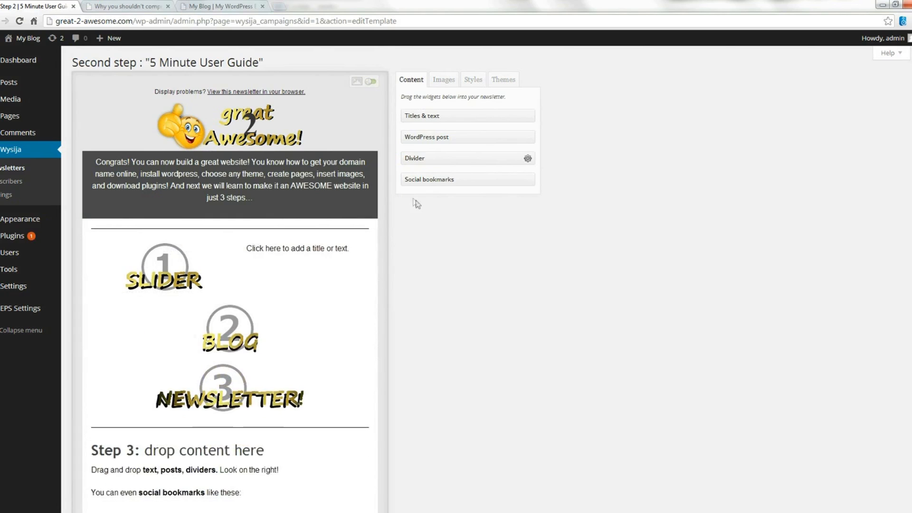
pyautogui.moveTo(425, 118); pyautogui.dragTo(212, 364)
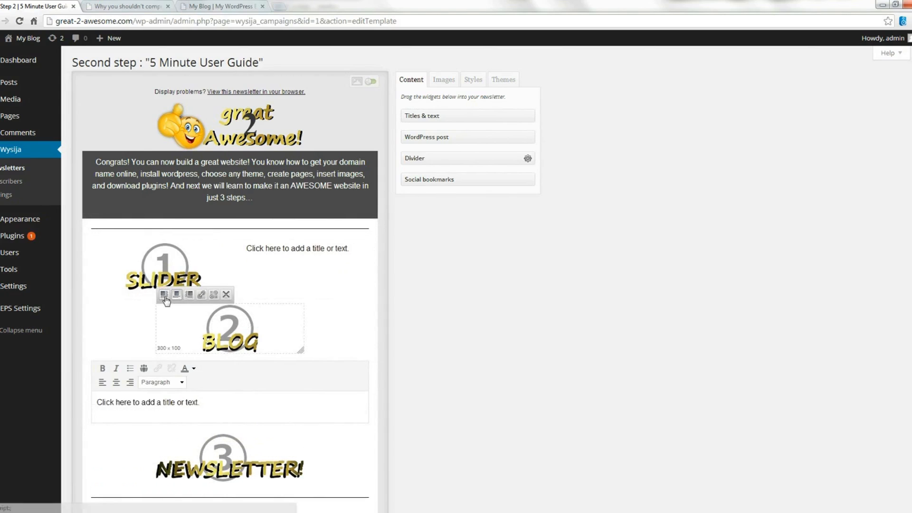
pyautogui.click(163, 294)
pyautogui.moveTo(423, 116); pyautogui.dragTo(185, 423)
pyautogui.moveTo(179, 364)
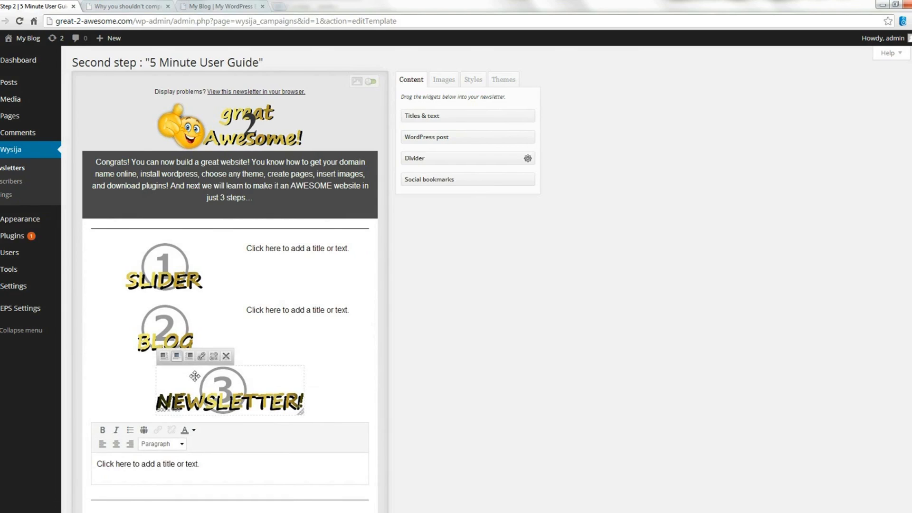
pyautogui.click(164, 357)
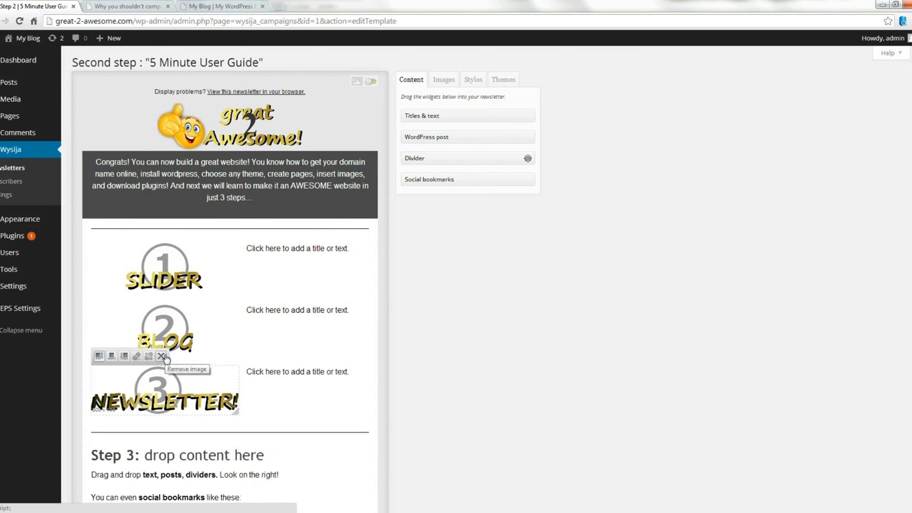
# Step: Insert dividers between the SLIDER, BLOG and NEWSLETTER! sections
pyautogui.moveTo(436, 154); pyautogui.dragTo(172, 313)
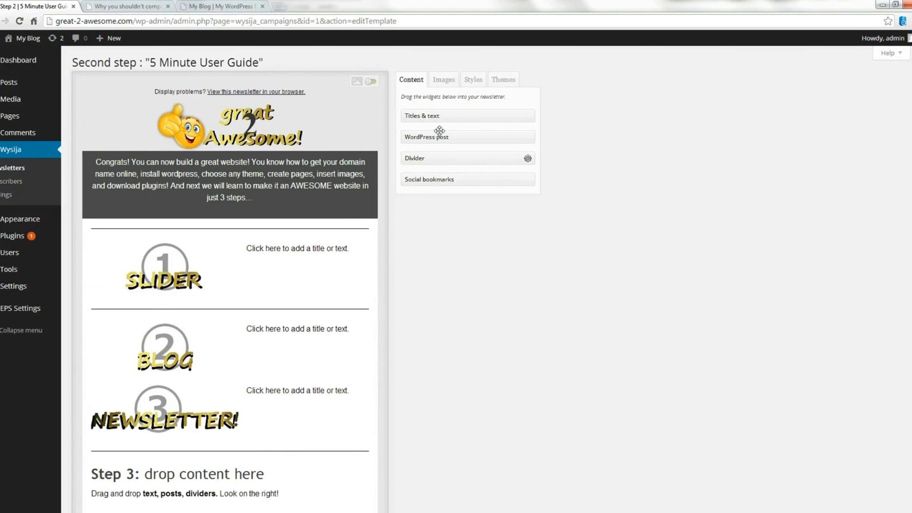
pyautogui.moveTo(419, 166); pyautogui.dragTo(150, 382)
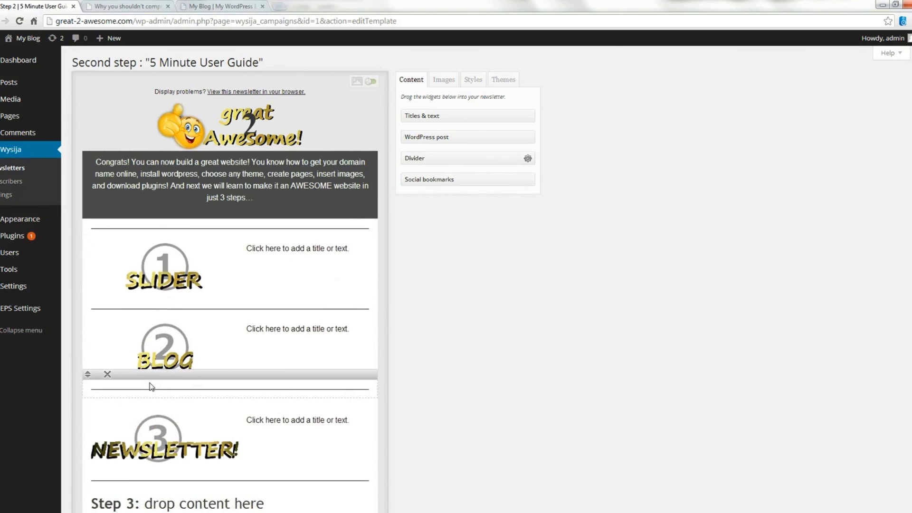
pyautogui.click(271, 252)
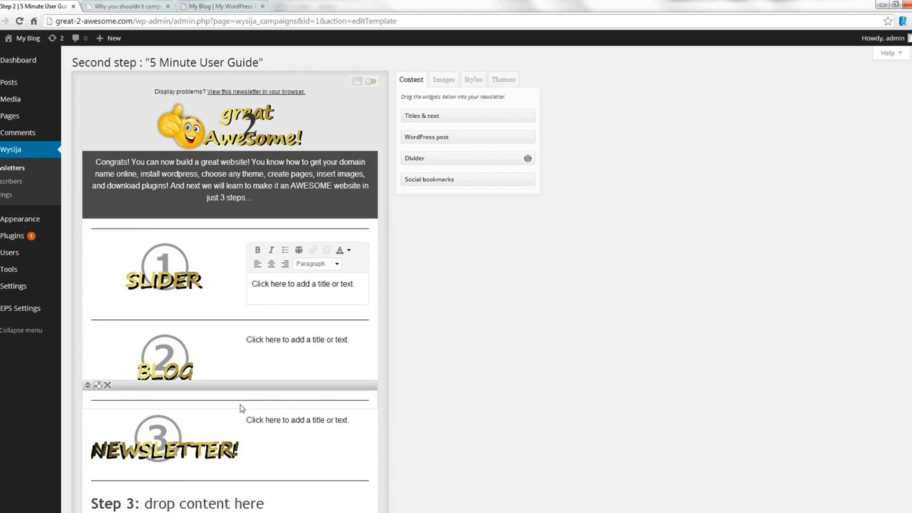
# Step: Replace the SLIDER block's placeholder text with the front page's awesome-slider description
pyautogui.click(212, 7)
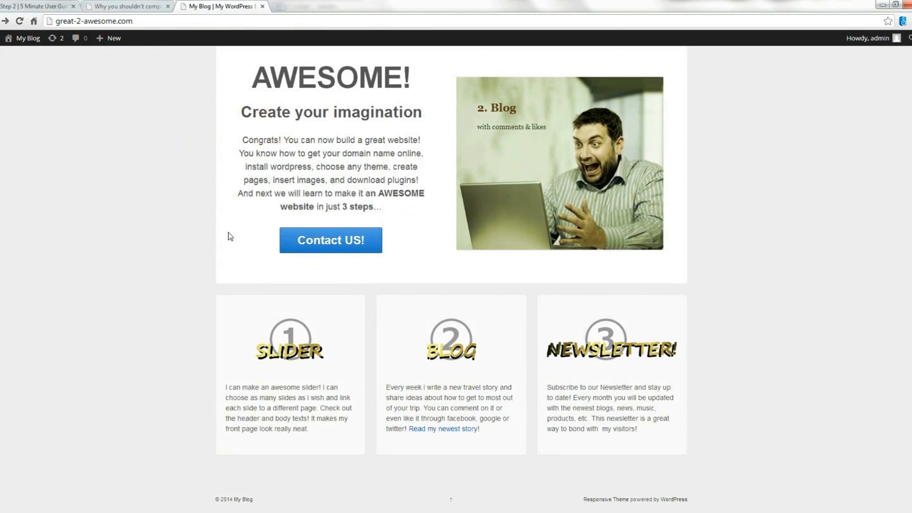
pyautogui.moveTo(226, 387); pyautogui.dragTo(313, 417)
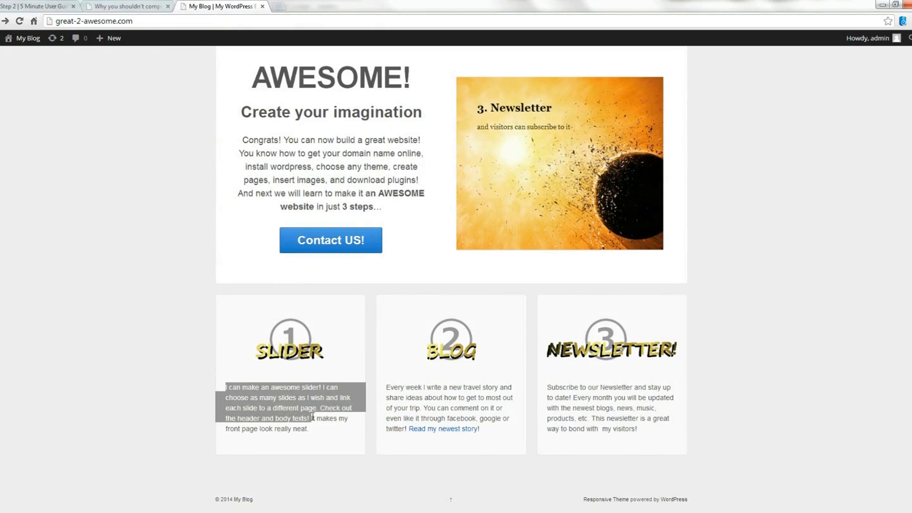
pyautogui.click(36, 6)
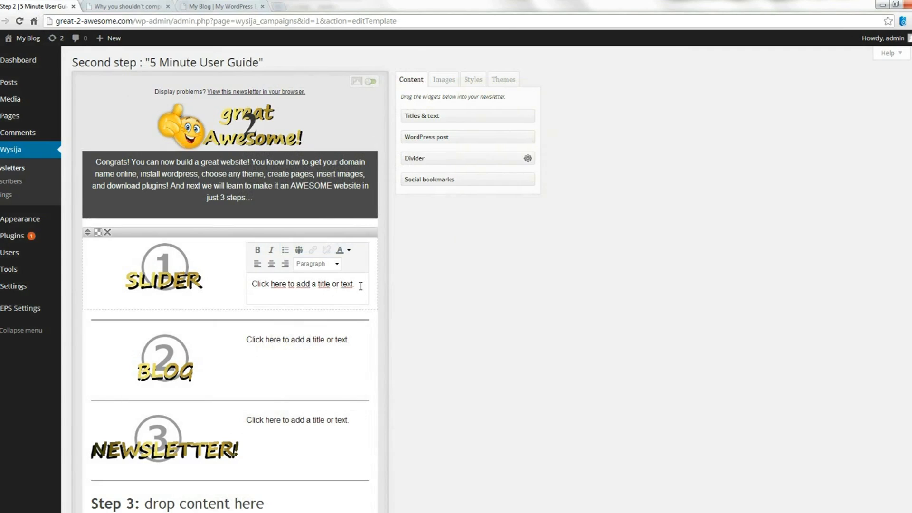
pyautogui.moveTo(304, 284); pyautogui.dragTo(236, 284)
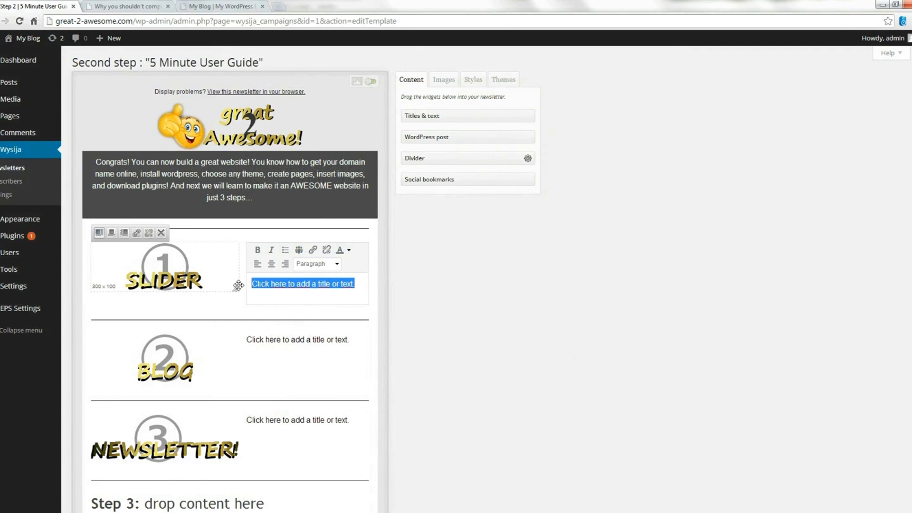
pyautogui.write('I can make an awesome slider! I can choose as many slides as I wish and link each slide to a different page. Check out the header and body texts!')
pyautogui.click(424, 314)
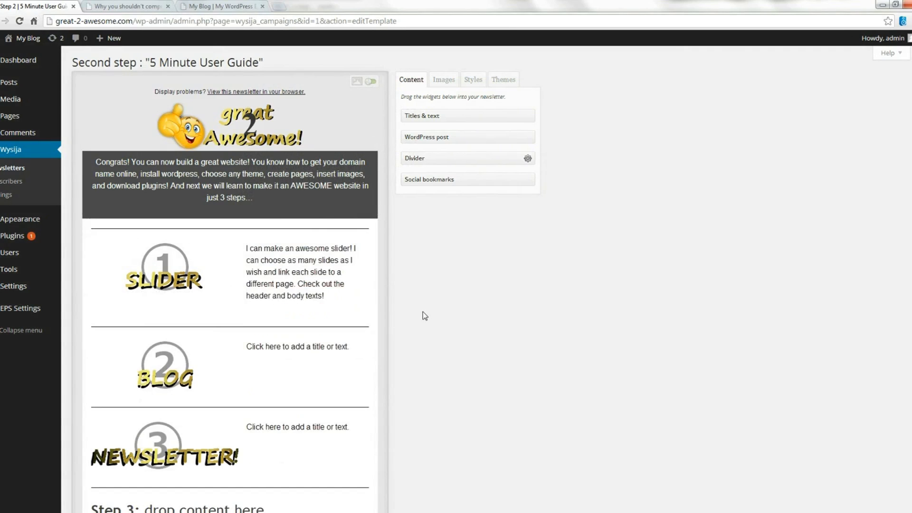
pyautogui.scroll(-1, 424, 315)
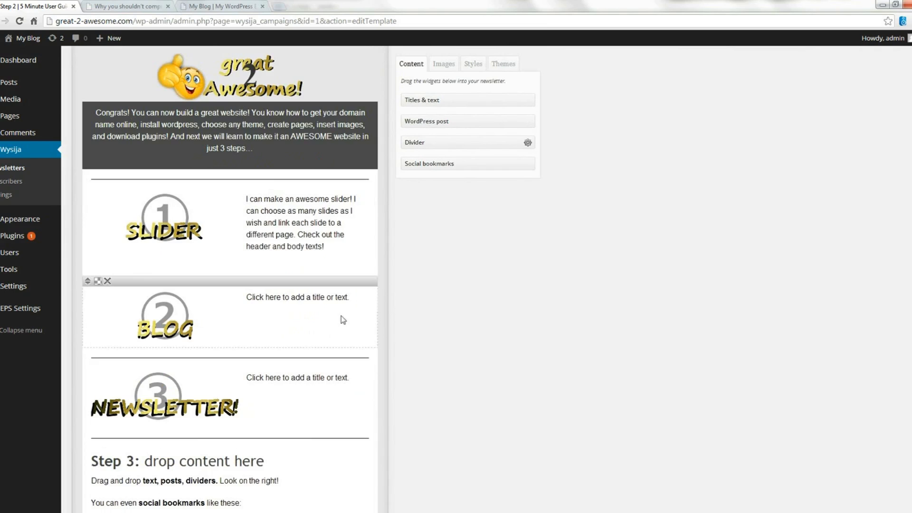
# Step: Replace the BLOG block's placeholder with the front page's travel-story description
pyautogui.click(300, 299)
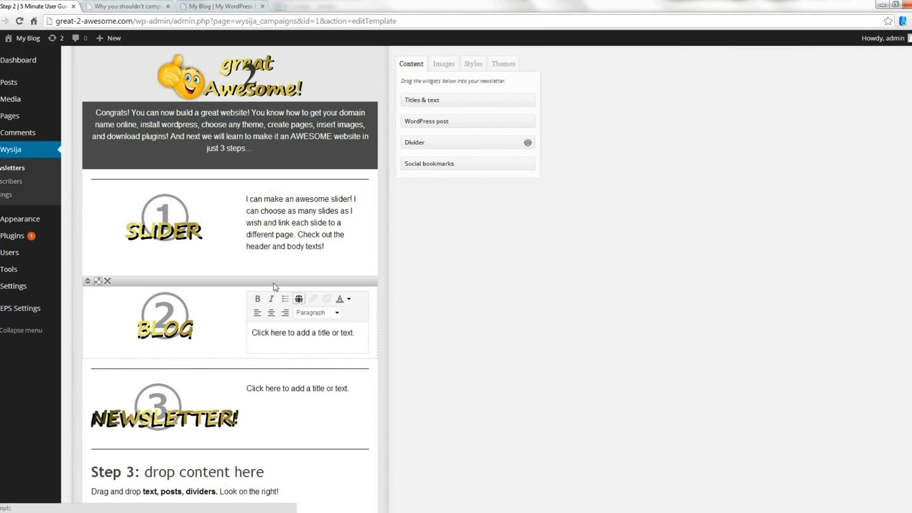
pyautogui.click(216, 7)
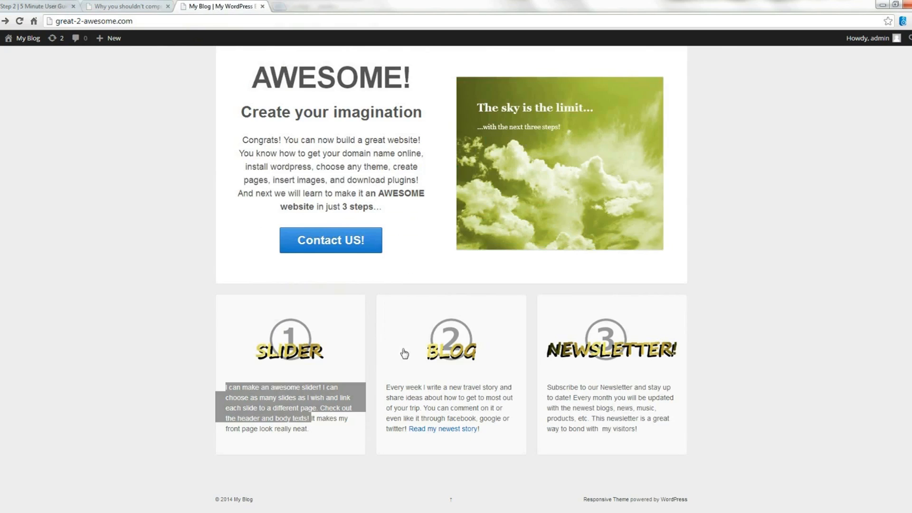
pyautogui.moveTo(387, 389); pyautogui.dragTo(407, 426)
pyautogui.hotkey('ctrl', 'c')
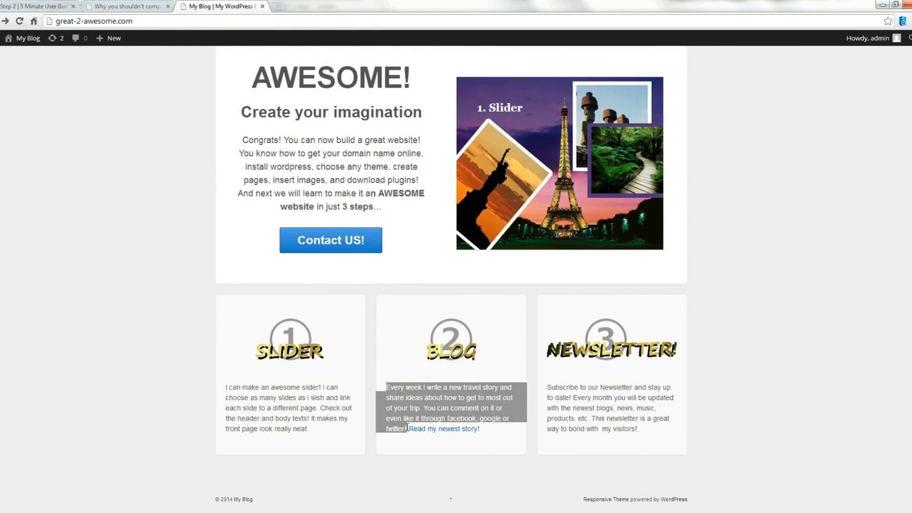
pyautogui.click(38, 7)
pyautogui.moveTo(357, 337); pyautogui.dragTo(253, 336)
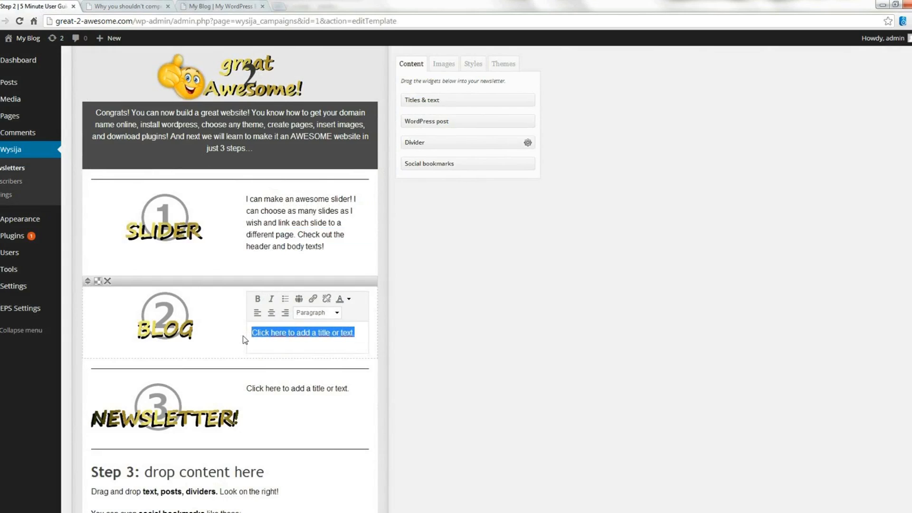
pyautogui.hotkey('ctrl', 'v')
pyautogui.click(423, 347)
pyautogui.scroll(-1, 424, 348)
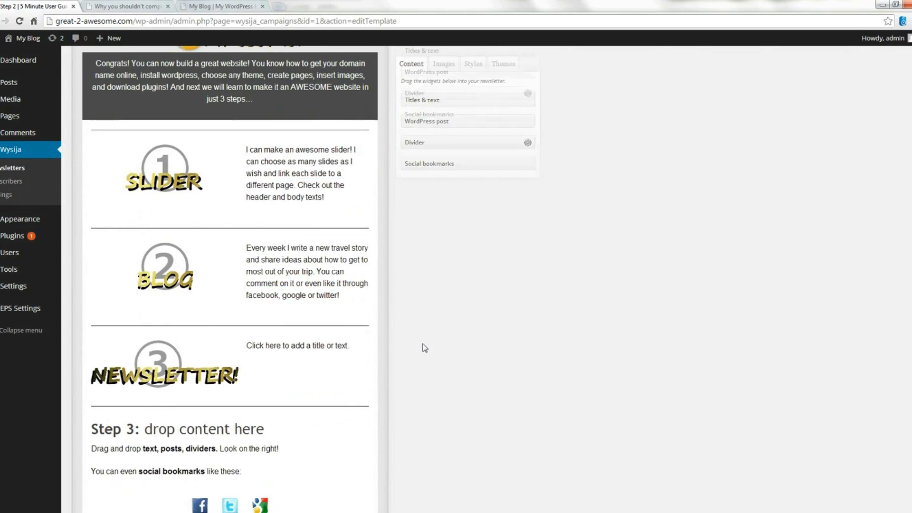
# Step: Replace the NEWSLETTER! block's placeholder with the front page's subscribe paragraph
pyautogui.click(321, 348)
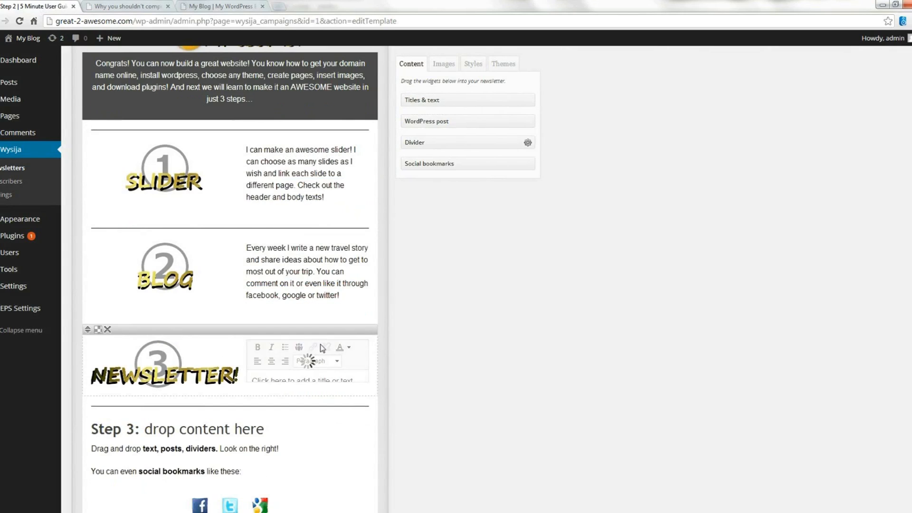
pyautogui.click(223, 7)
pyautogui.moveTo(590, 416); pyautogui.dragTo(541, 388)
pyautogui.hotkey('ctrl', 'c')
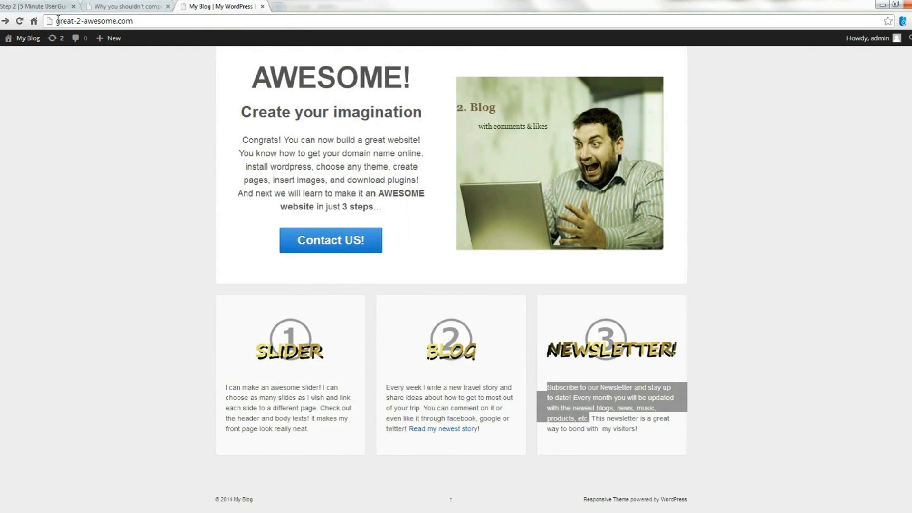
pyautogui.click(39, 6)
pyautogui.click(330, 381)
pyautogui.moveTo(355, 381); pyautogui.dragTo(248, 382)
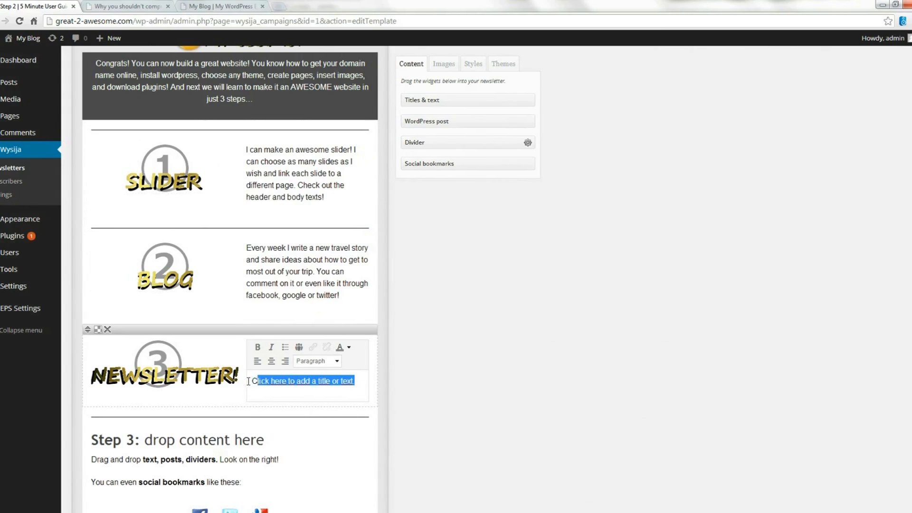
pyautogui.hotkey('ctrl', 'v')
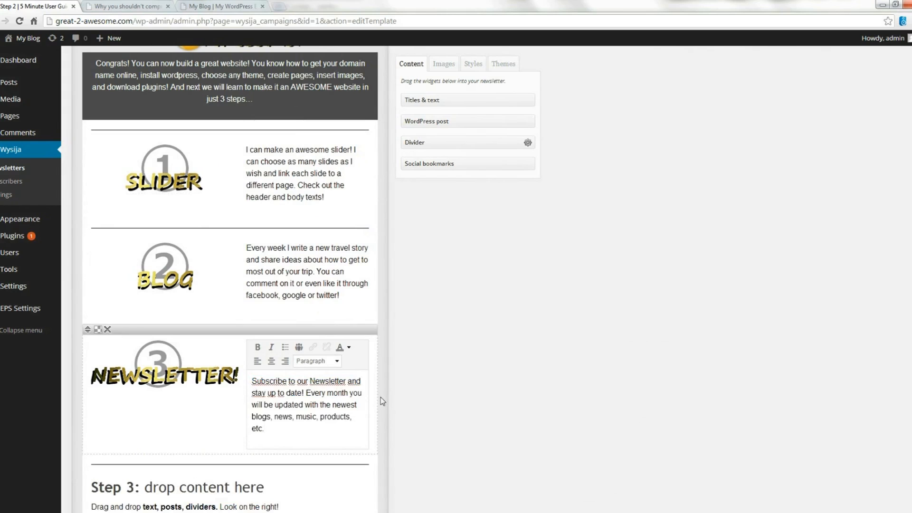
pyautogui.click(427, 401)
pyautogui.scroll(-1, 425, 365)
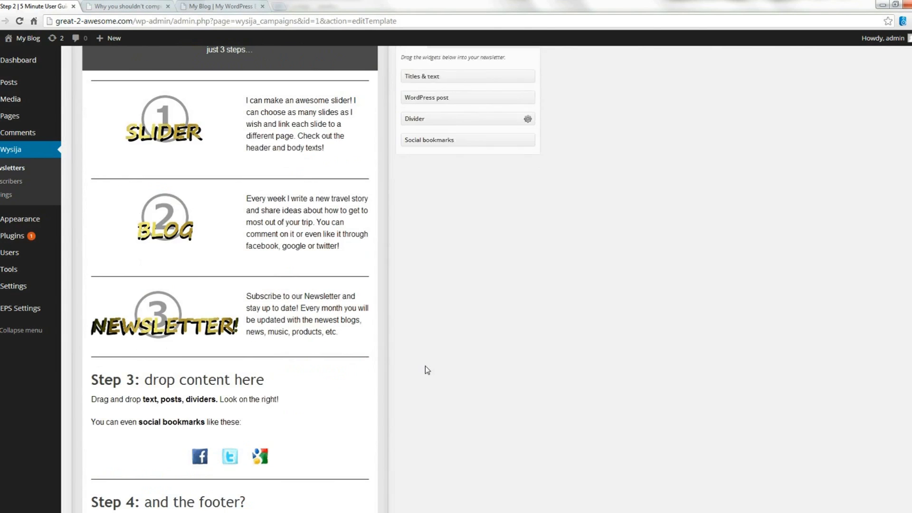
pyautogui.scroll(-1, 425, 366)
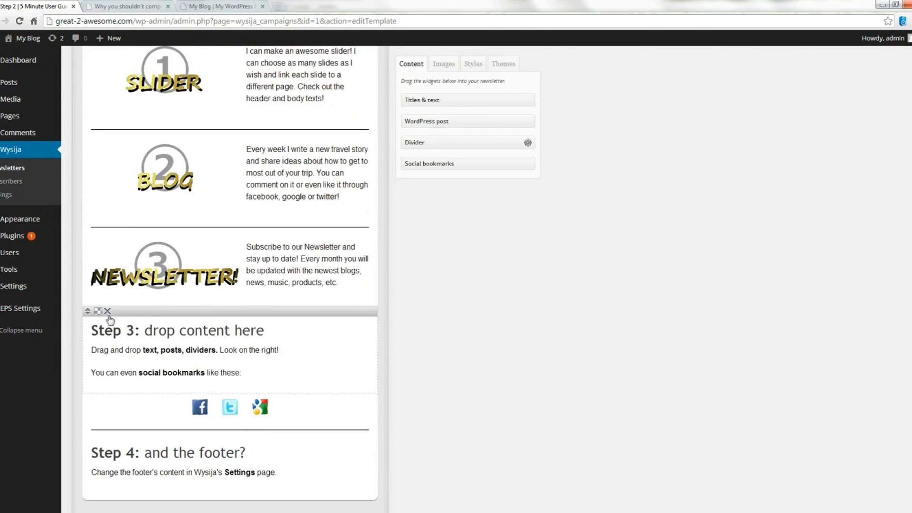
# Step: Delete the Step 3 drop-content block and the Step 4 footer block
pyautogui.click(107, 312)
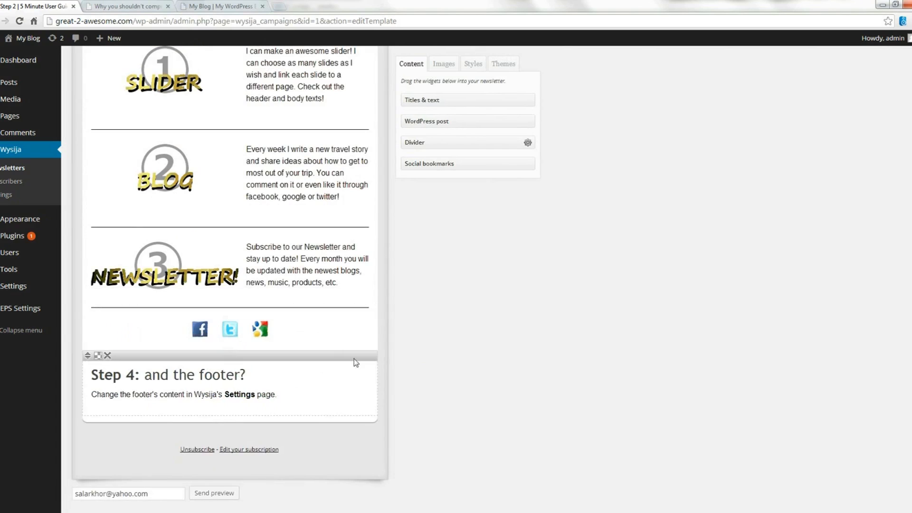
pyautogui.click(107, 356)
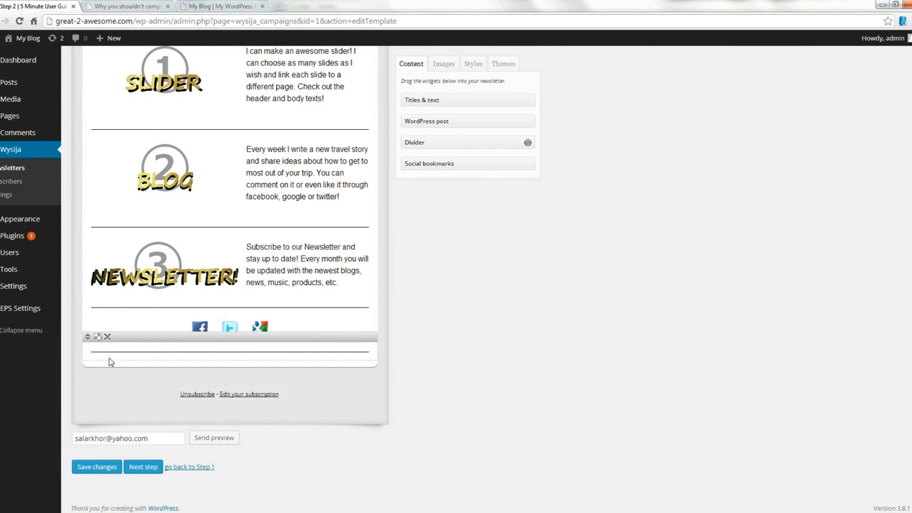
pyautogui.scroll(4, 465, 356)
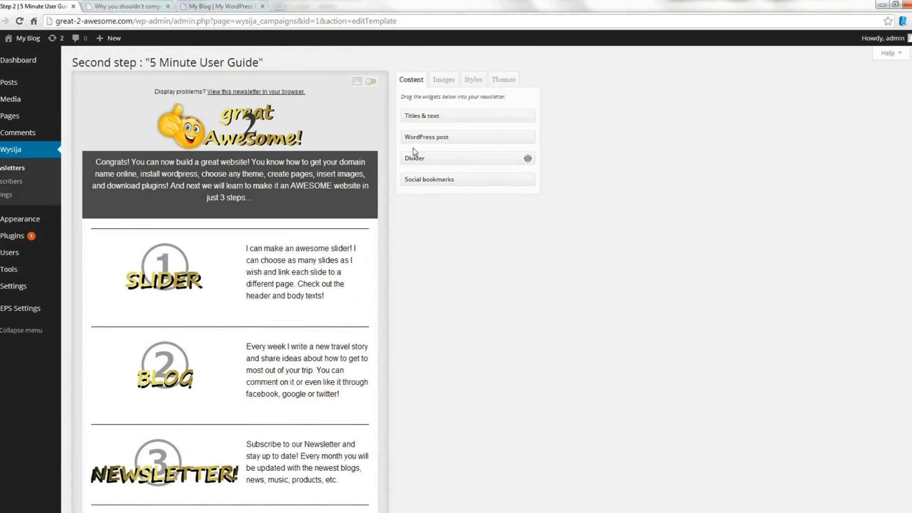
# Step: Insert the 'Why you shouldn't compromise on webhosting quality' post, its image centred and enlarged to 564x185
pyautogui.moveTo(415, 137); pyautogui.dragTo(175, 373)
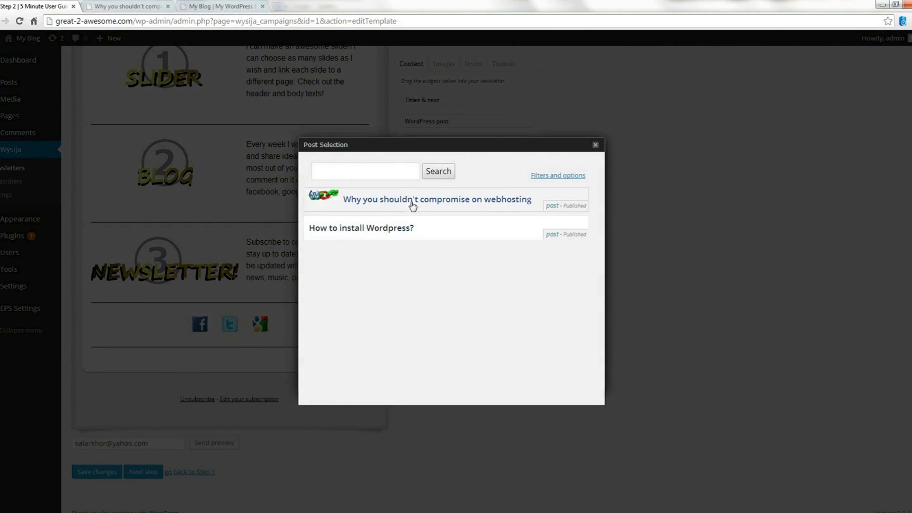
pyautogui.click(412, 202)
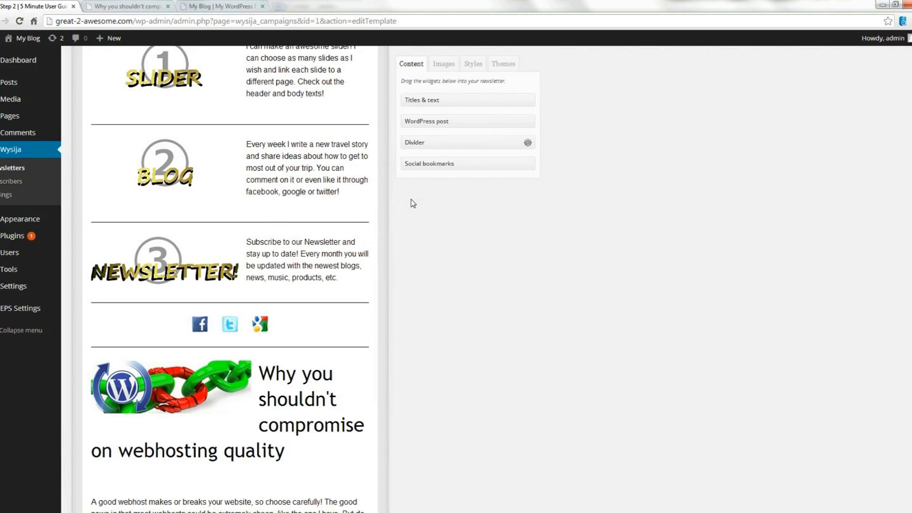
pyautogui.moveTo(157, 395)
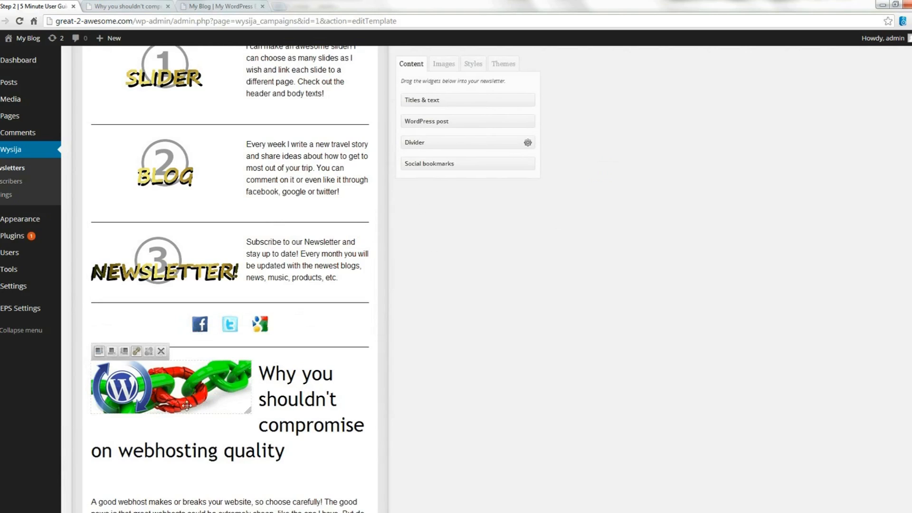
pyautogui.click(112, 351)
pyautogui.moveTo(294, 418)
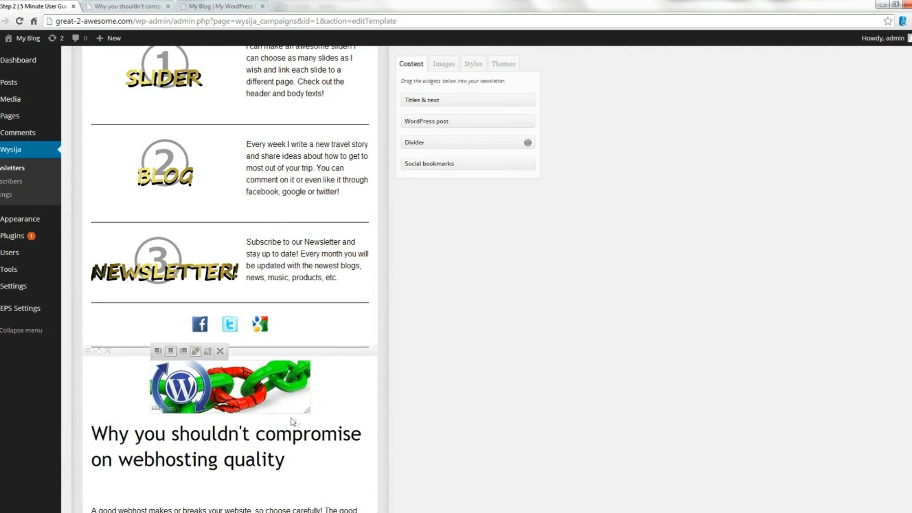
pyautogui.moveTo(325, 417); pyautogui.dragTo(401, 444)
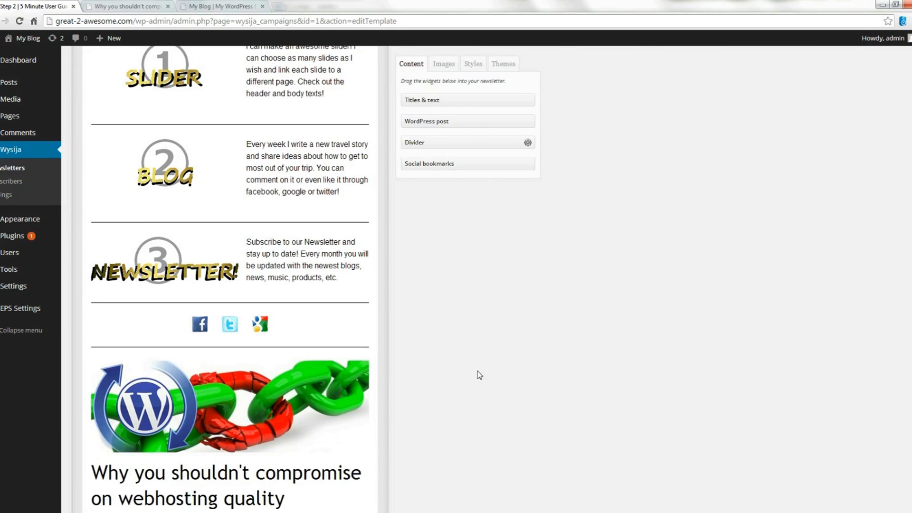
pyautogui.scroll(4, 479, 374)
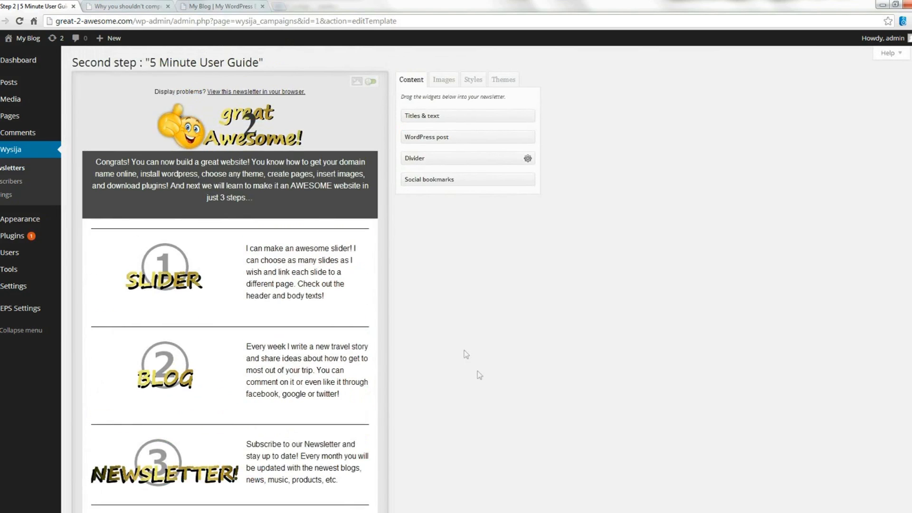
# Step: Save the newsletter design, now ending with the webhosting post excerpt and Read online link
pyautogui.scroll(-8, 432, 311)
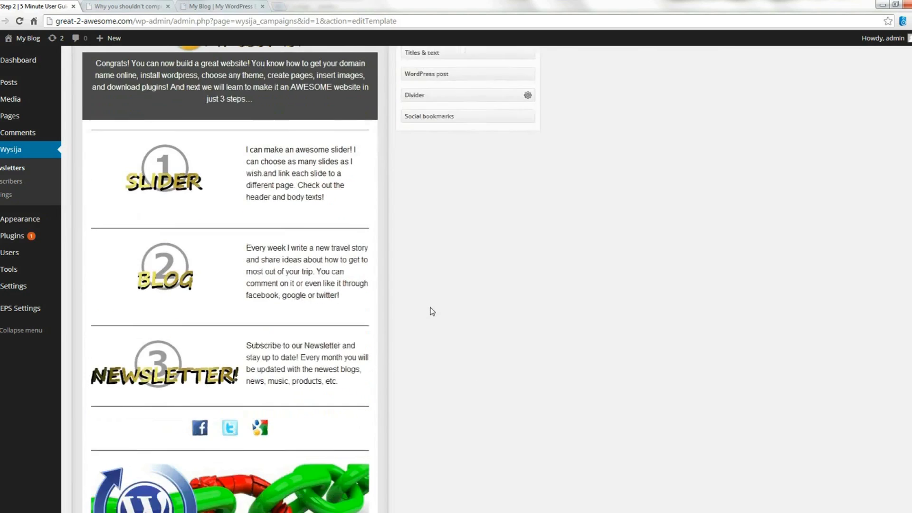
pyautogui.scroll(1, 432, 311)
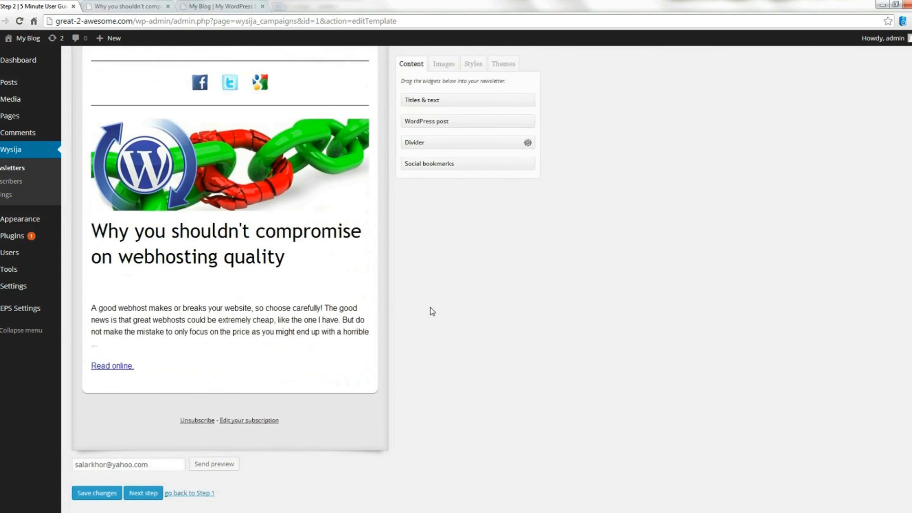
pyautogui.scroll(-1, 432, 311)
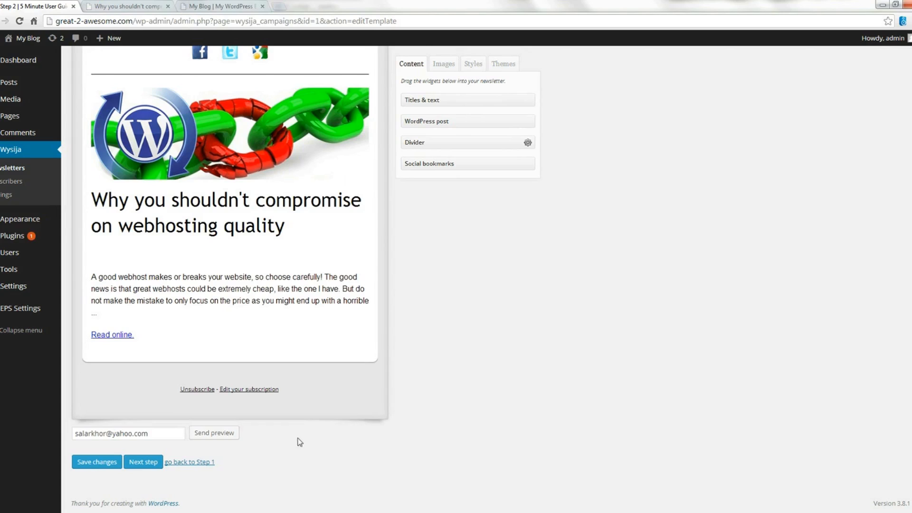
pyautogui.click(98, 464)
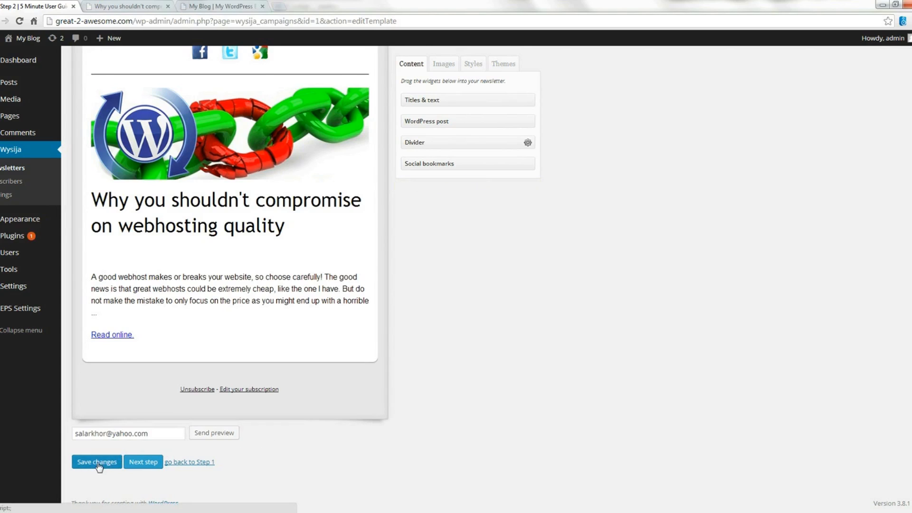
# Step: Go to the final sending details and change the subject to 'Build a Website!'
pyautogui.click(143, 462)
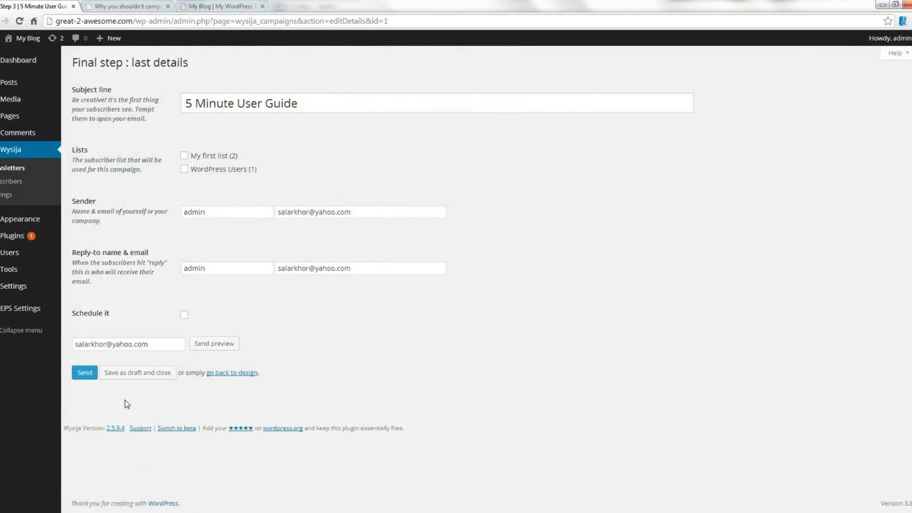
pyautogui.moveTo(310, 105); pyautogui.dragTo(170, 105)
pyautogui.write('B')
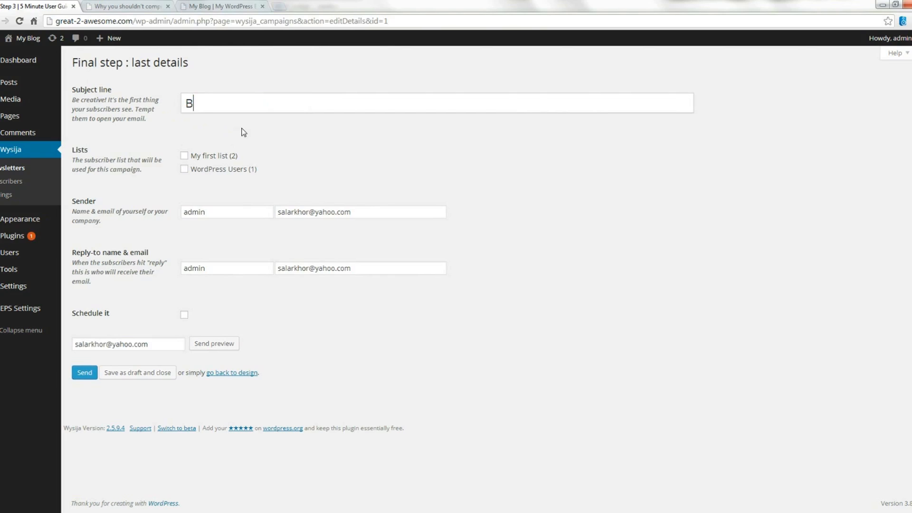
pyautogui.write('uild a Website')
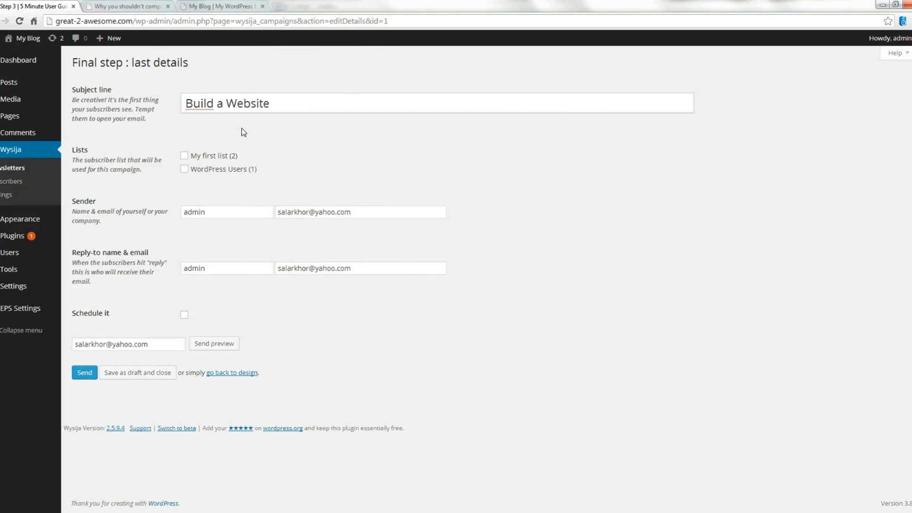
pyautogui.write('!')
# Step: Add My first list alongside WordPress Users and confirm sending the newsletter
pyautogui.click(185, 156)
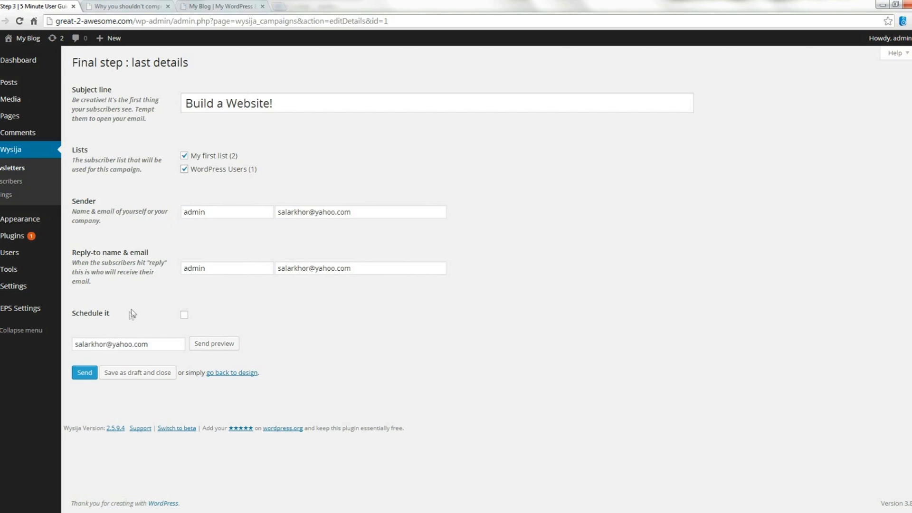
pyautogui.click(90, 374)
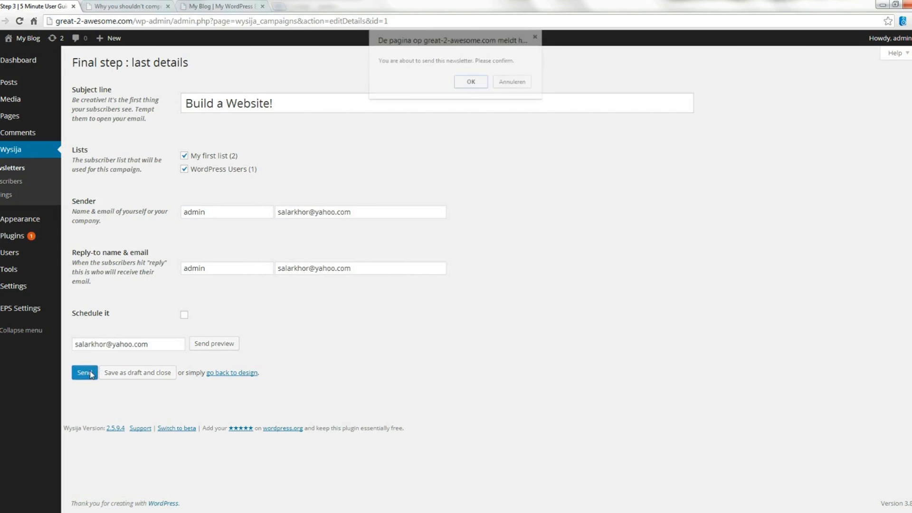
pyautogui.click(471, 83)
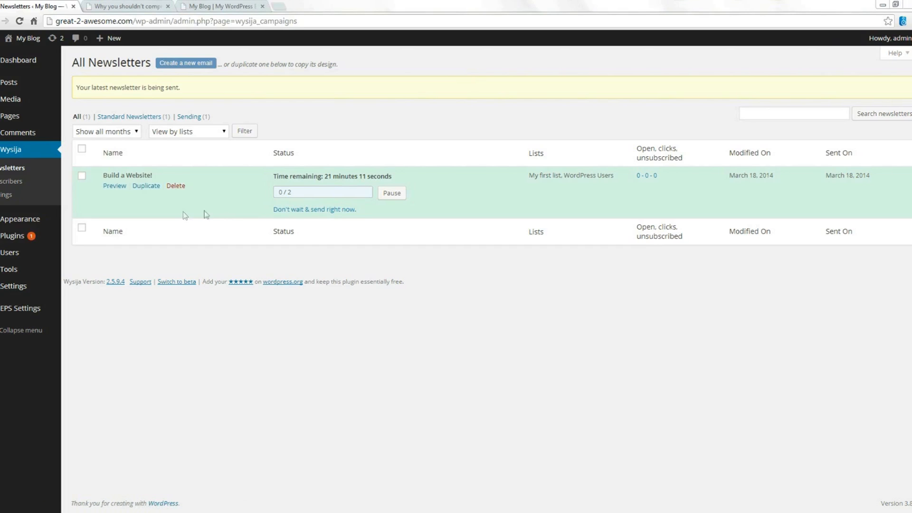
# Step: Preview 'Build a Website!' in a new tab and follow its Read online link to the webhosting post
pyautogui.click(118, 187)
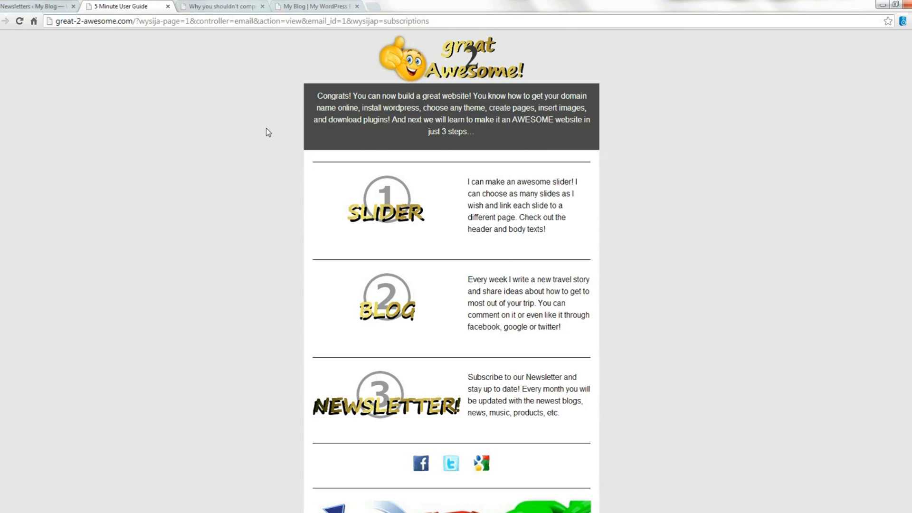
pyautogui.scroll(-3, 276, 137)
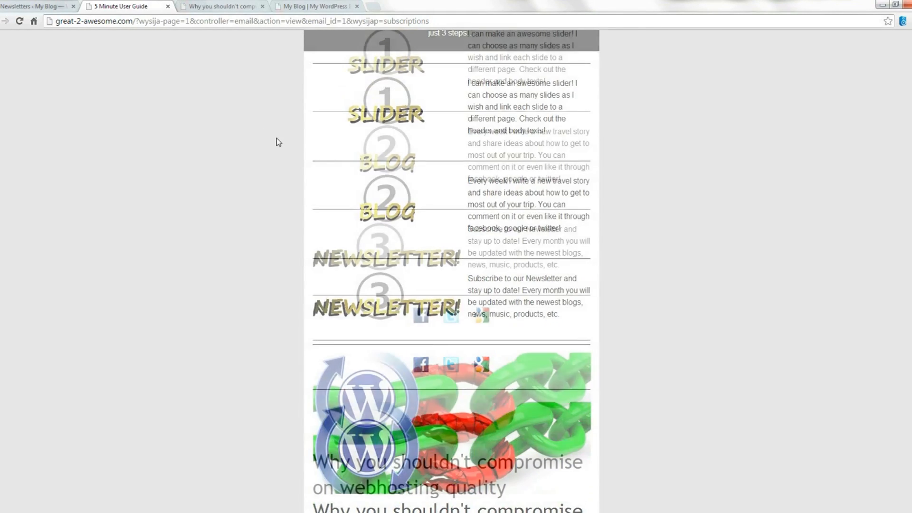
pyautogui.scroll(-1, 277, 140)
pyautogui.scroll(-2, 287, 156)
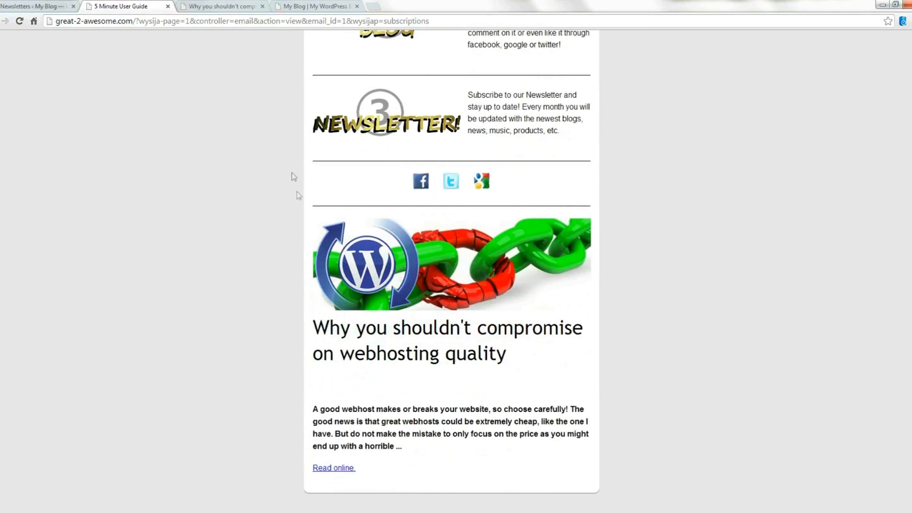
pyautogui.click(331, 469)
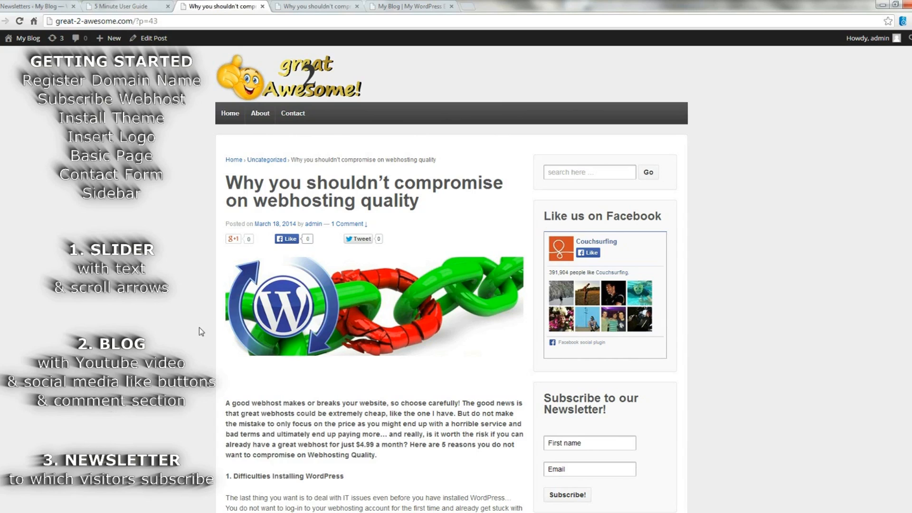
# Step: Read through 'Why you shouldn't compromise on webhosting quality', then return to the great Awesome site home page
pyautogui.scroll(-8, 199, 327)
pyautogui.scroll(-4, 193, 363)
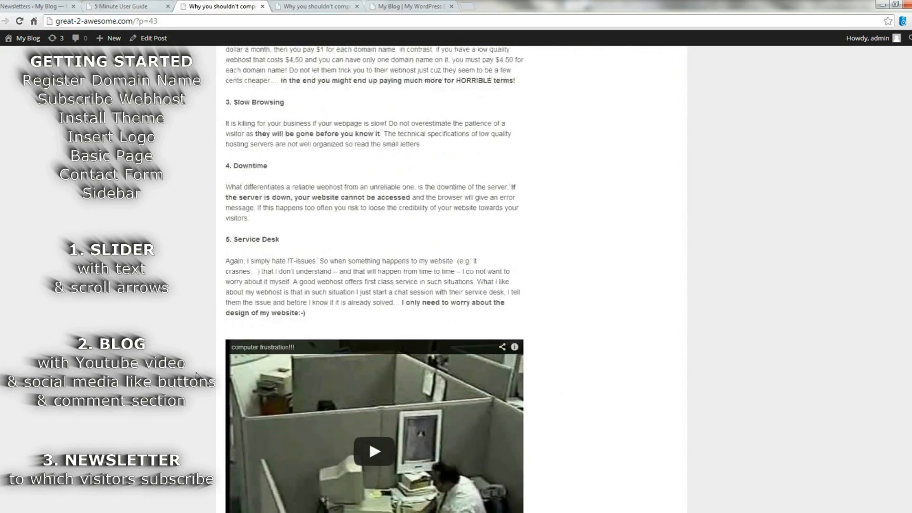
pyautogui.scroll(8, 181, 291)
pyautogui.scroll(4, 182, 291)
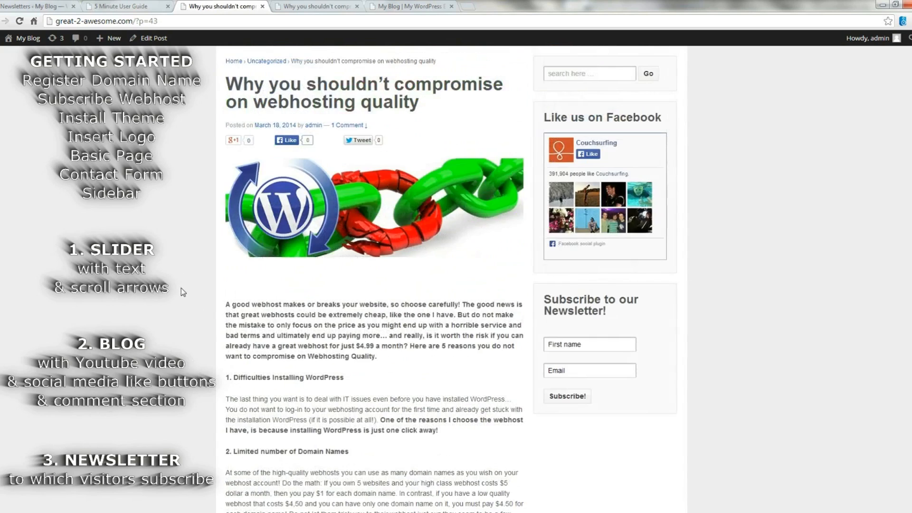
pyautogui.scroll(-3, 182, 291)
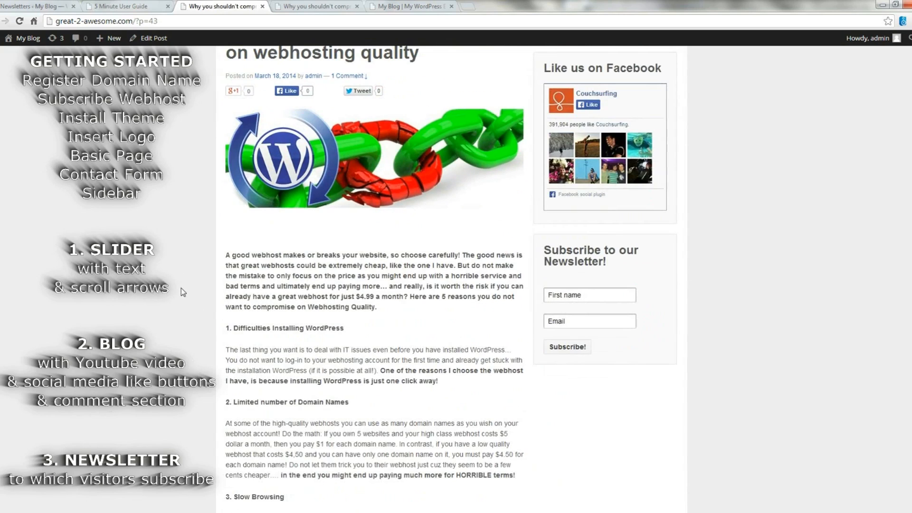
pyautogui.scroll(3, 494, 250)
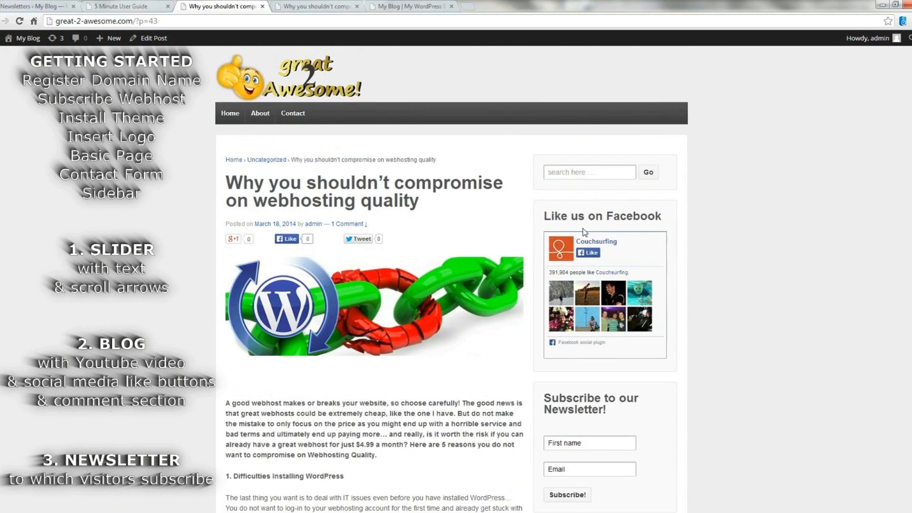
pyautogui.scroll(-1, 546, 397)
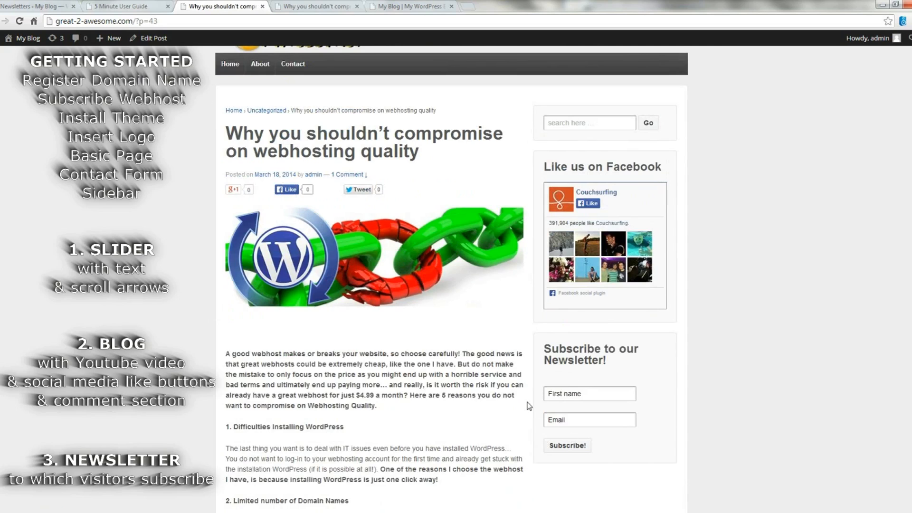
pyautogui.scroll(1, 529, 405)
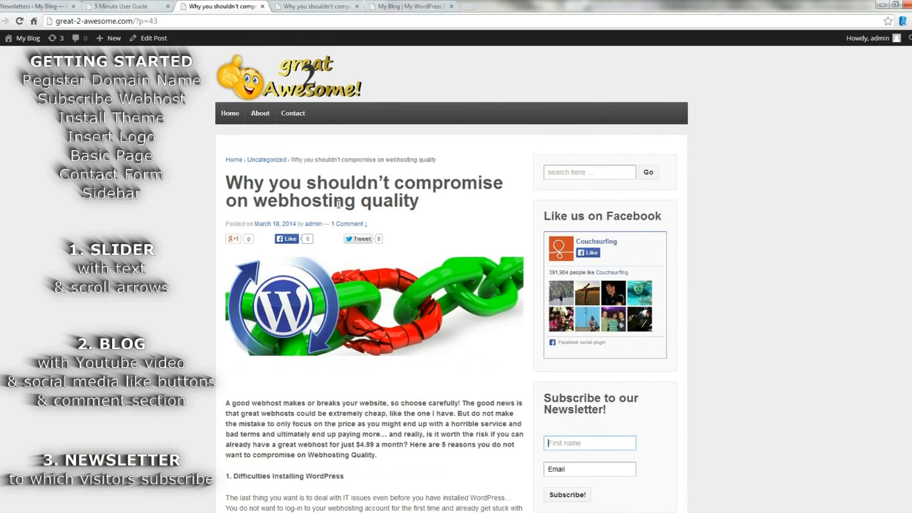
pyautogui.click(279, 80)
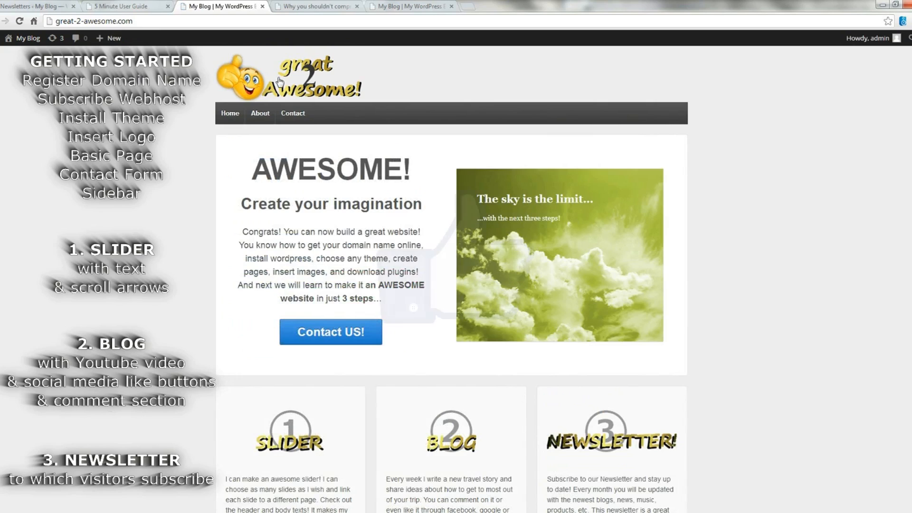
pyautogui.click(279, 80)
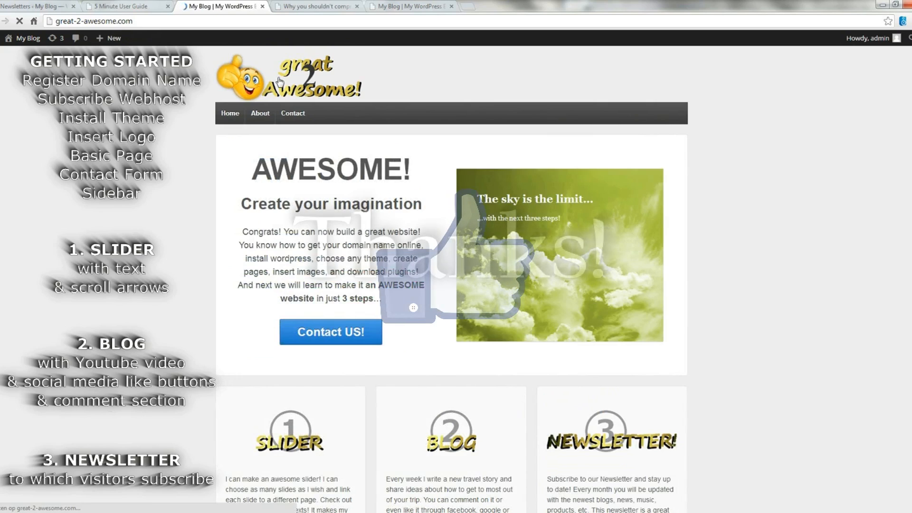